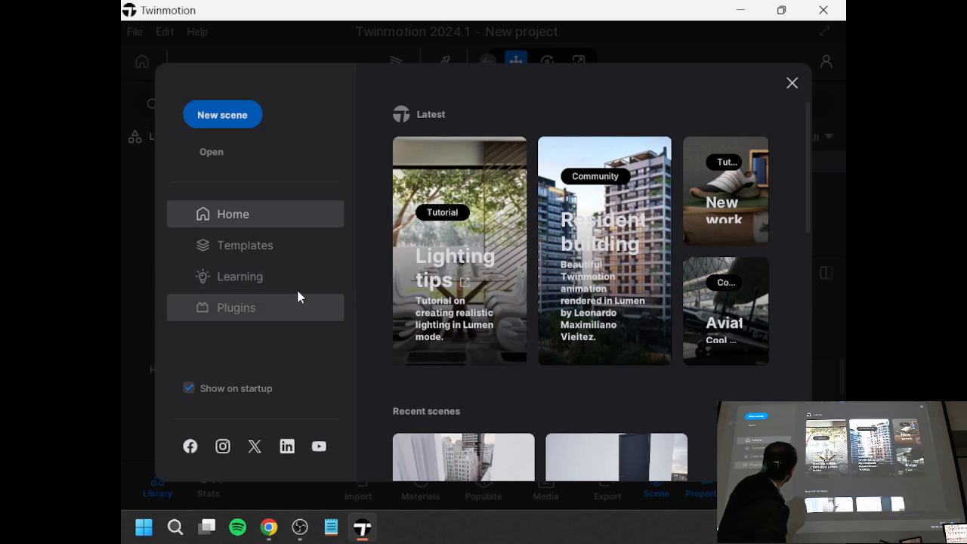
- Download the Lakehouse Retreat demo scene from the learning resources and open it
{"action": "left_click", "coordinate": [296, 279]}
{"action": "scroll", "coordinate": [525, 373], "scroll_direction": "down", "scroll_amount": 3}
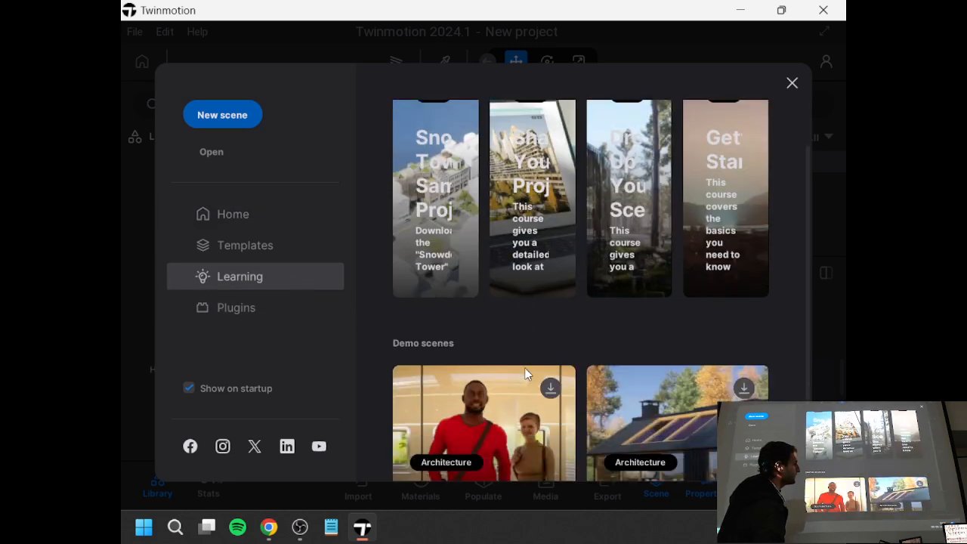
{"action": "left_click", "coordinate": [745, 344]}
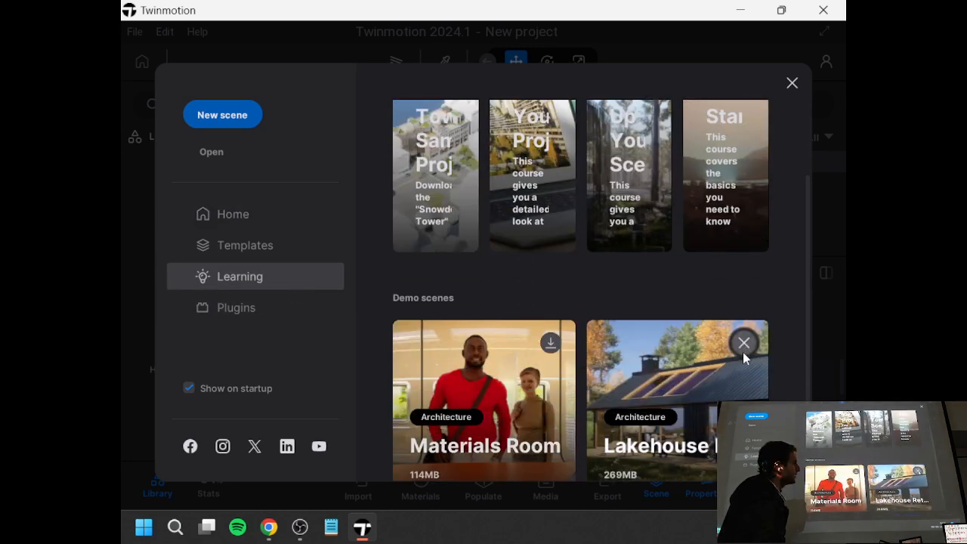
{"action": "scroll", "coordinate": [723, 379], "scroll_direction": "down", "scroll_amount": 1}
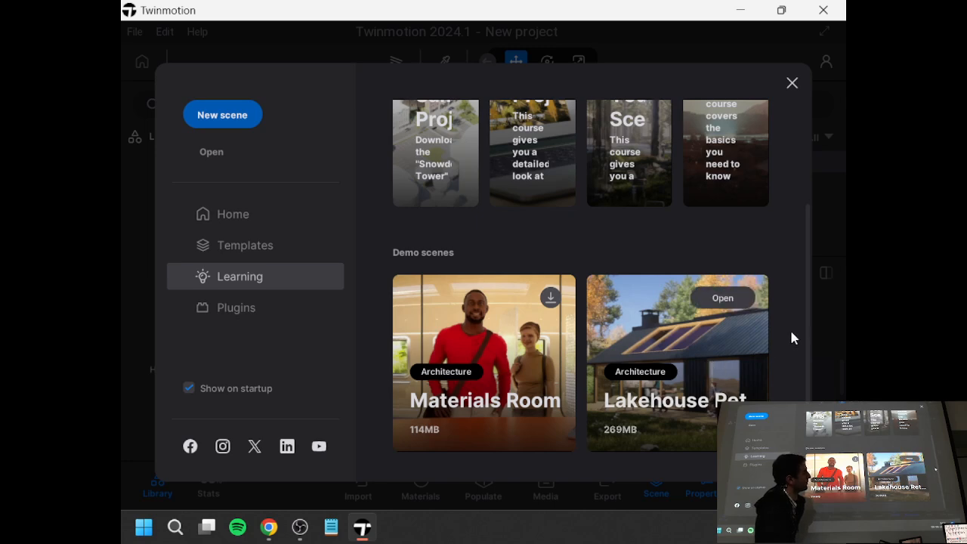
{"action": "left_click", "coordinate": [722, 291]}
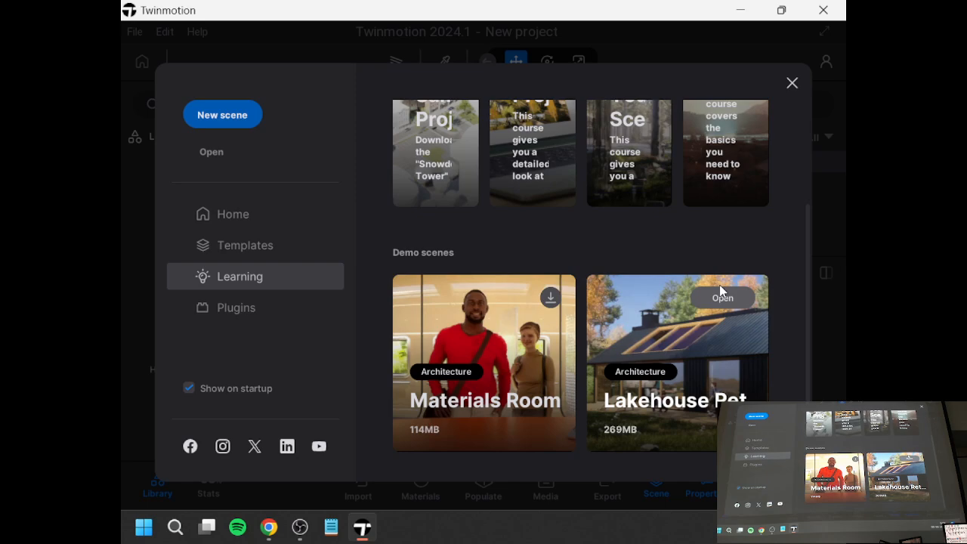
{"action": "left_click", "coordinate": [722, 297]}
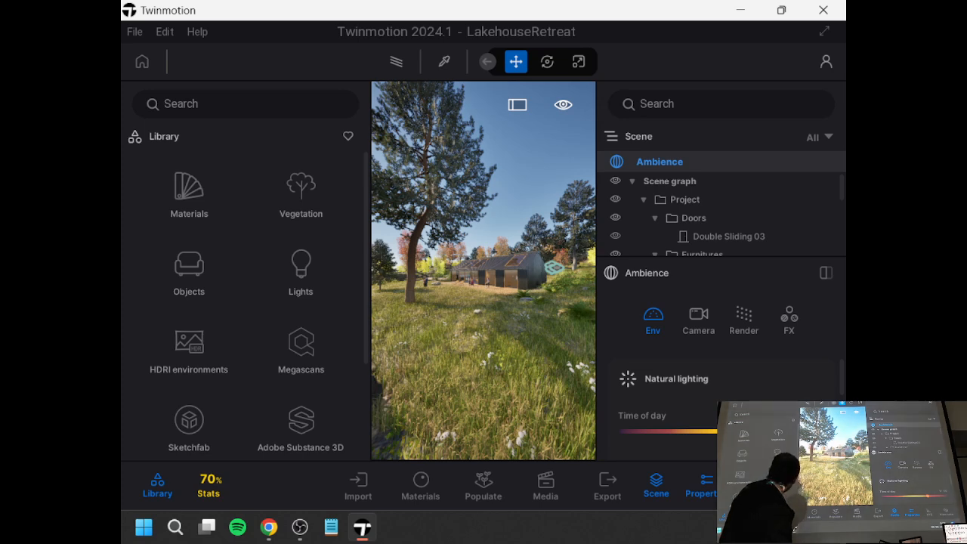
- Hide the asset library and tour the lakehouse's surroundings from the meadow past the dock to the front terrace
{"action": "left_click", "coordinate": [158, 487]}
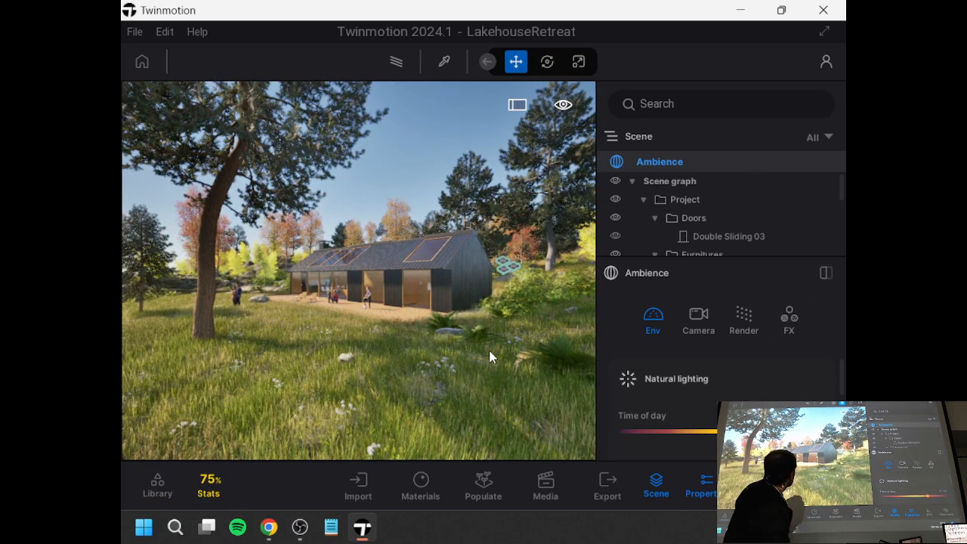
{"action": "right_click_drag", "start_coordinate": [491, 357], "coordinate": [452, 354]}
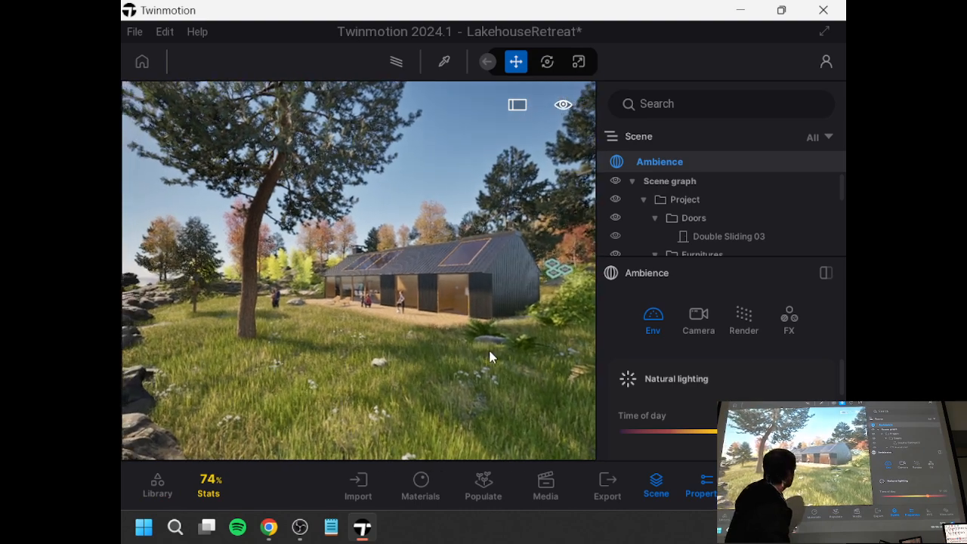
{"action": "right_click_drag", "start_coordinate": [478, 319], "coordinate": [486, 316]}
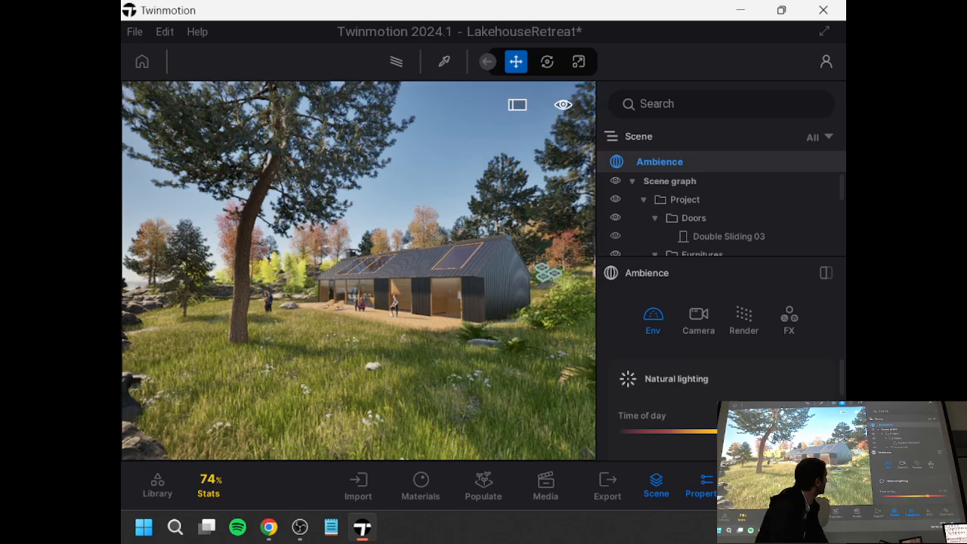
{"action": "key", "text": "a"}
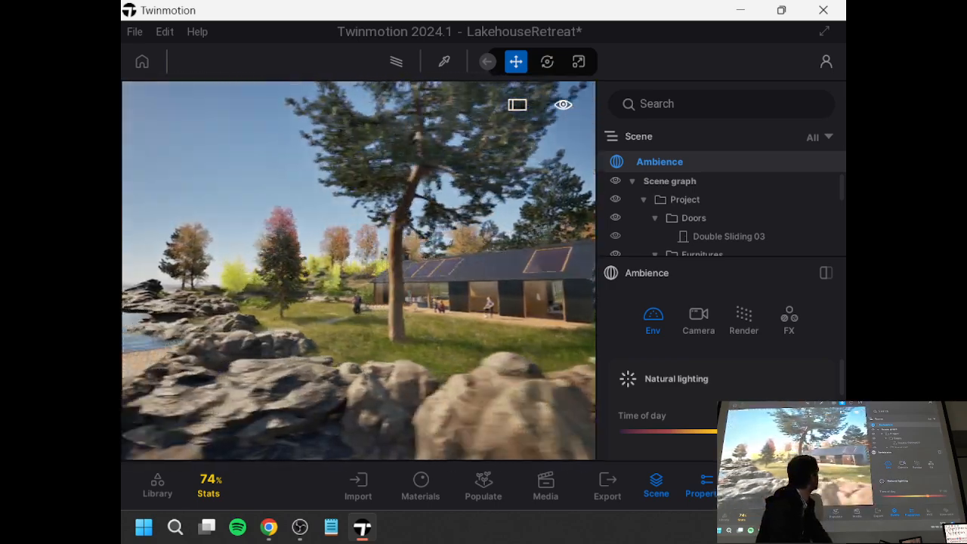
{"action": "key", "text": "a"}
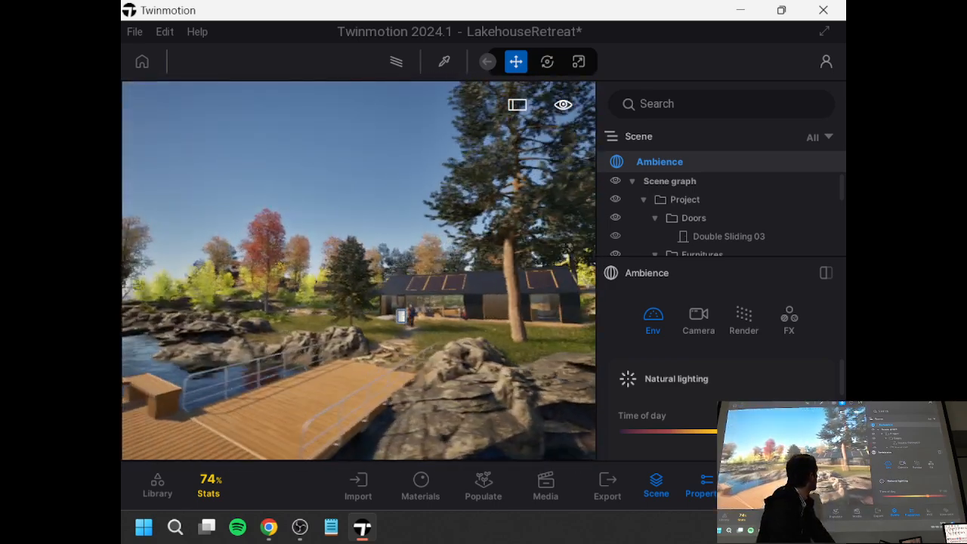
{"action": "key", "text": "a"}
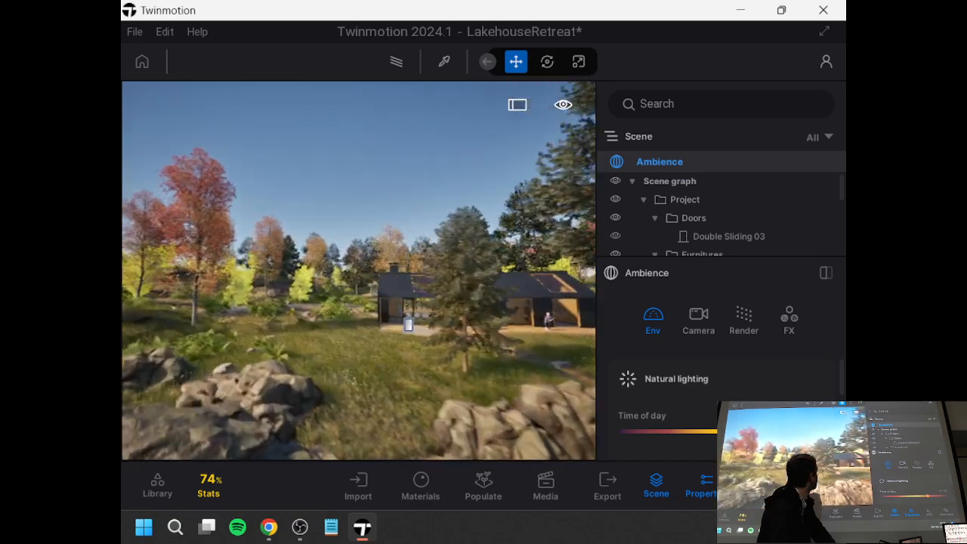
{"action": "right_click_drag", "start_coordinate": [479, 318], "coordinate": [515, 330]}
{"action": "key", "text": "w"}
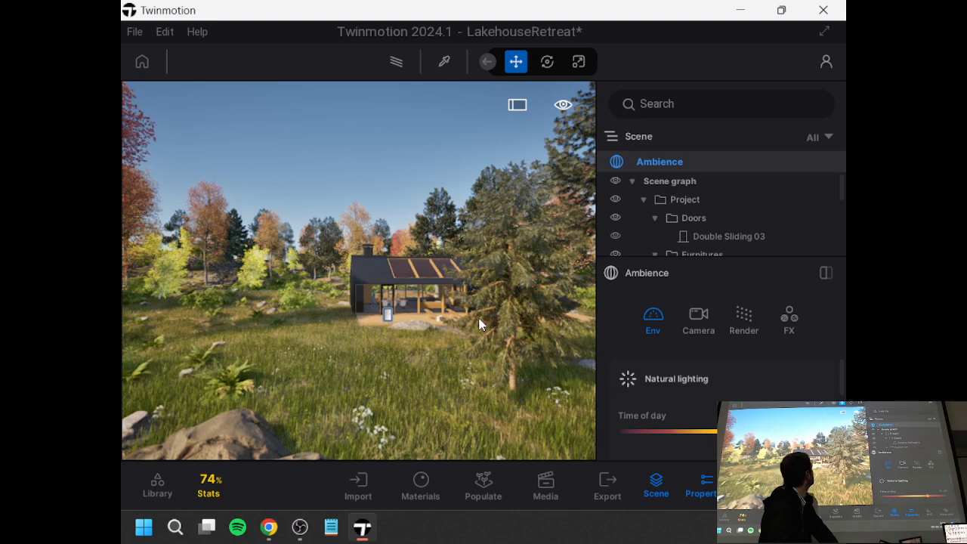
{"action": "key", "text": "w"}
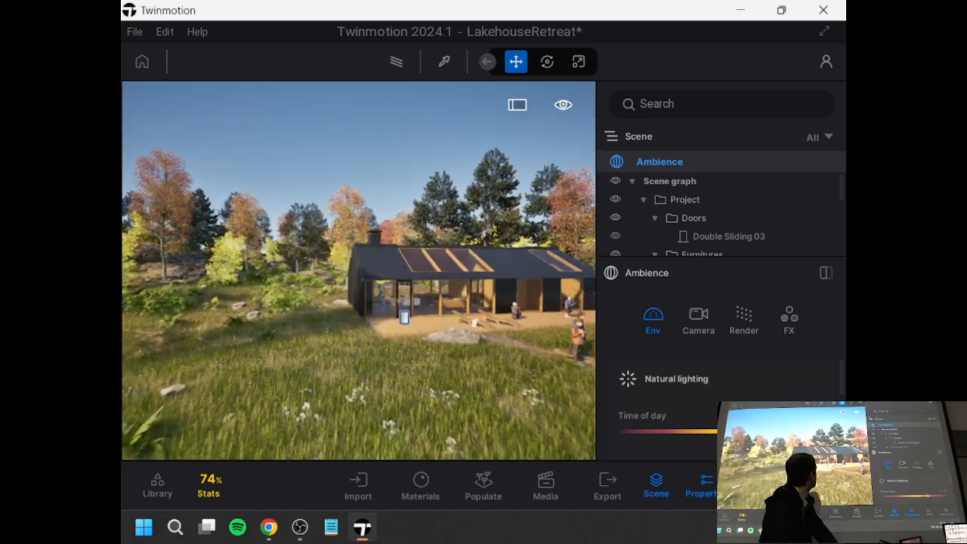
{"action": "key", "text": "w"}
{"action": "right_click_drag", "start_coordinate": [515, 329], "coordinate": [589, 337]}
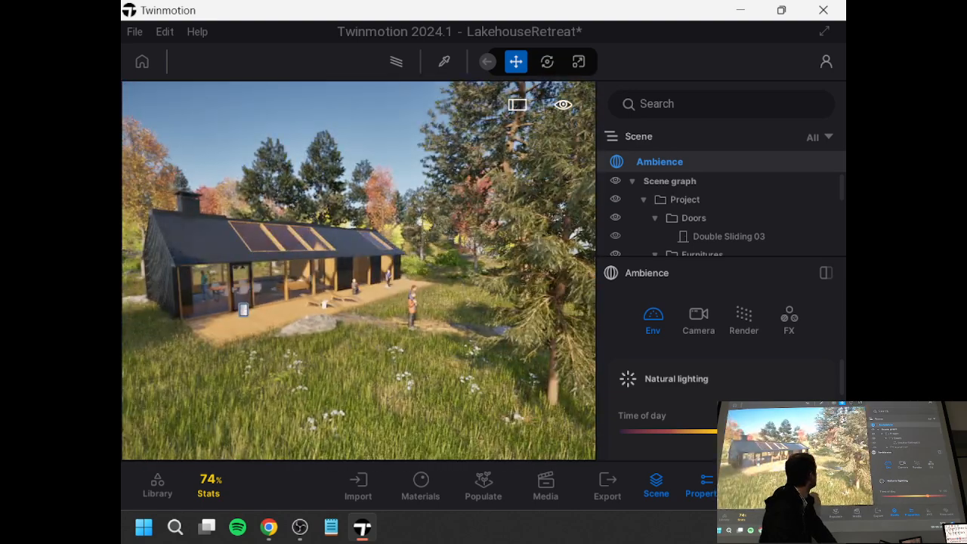
- Walk into the lakehouse to examine its dining and living areas, and return outside to the wooden deck
{"action": "key", "text": "w"}
{"action": "right_click_drag", "start_coordinate": [515, 331], "coordinate": [352, 332]}
{"action": "key", "text": "w"}
{"action": "key", "text": "w"}
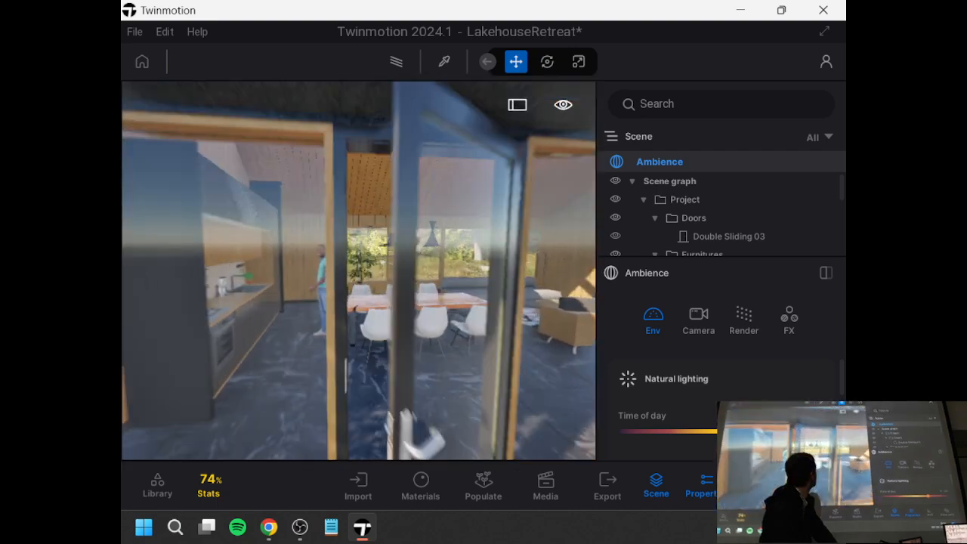
{"action": "key", "text": "w"}
{"action": "right_click_drag", "start_coordinate": [359, 302], "coordinate": [223, 303]}
{"action": "right_click_drag", "start_coordinate": [302, 303], "coordinate": [521, 302]}
{"action": "key", "text": "s"}
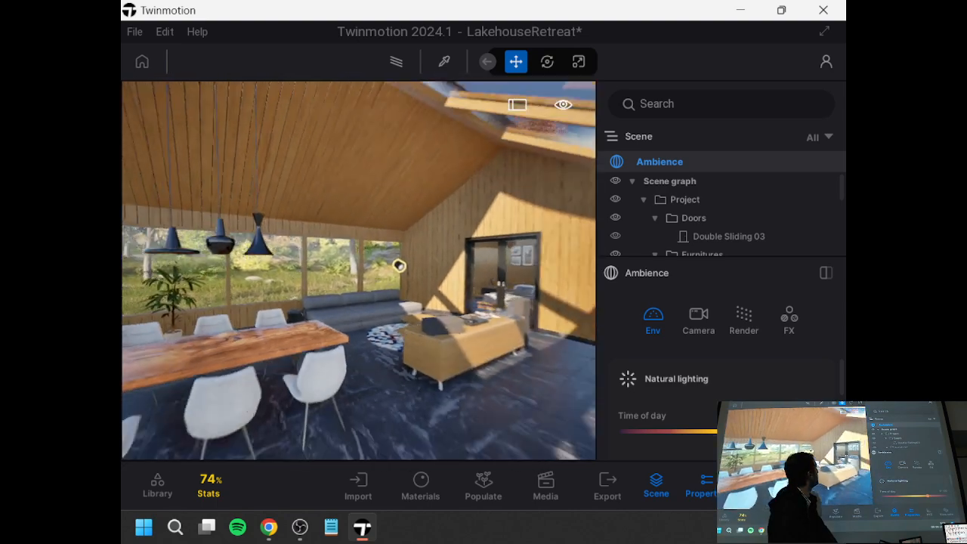
{"action": "right_click_drag", "start_coordinate": [359, 302], "coordinate": [477, 316]}
{"action": "key", "text": "s"}
{"action": "key", "text": "s"}
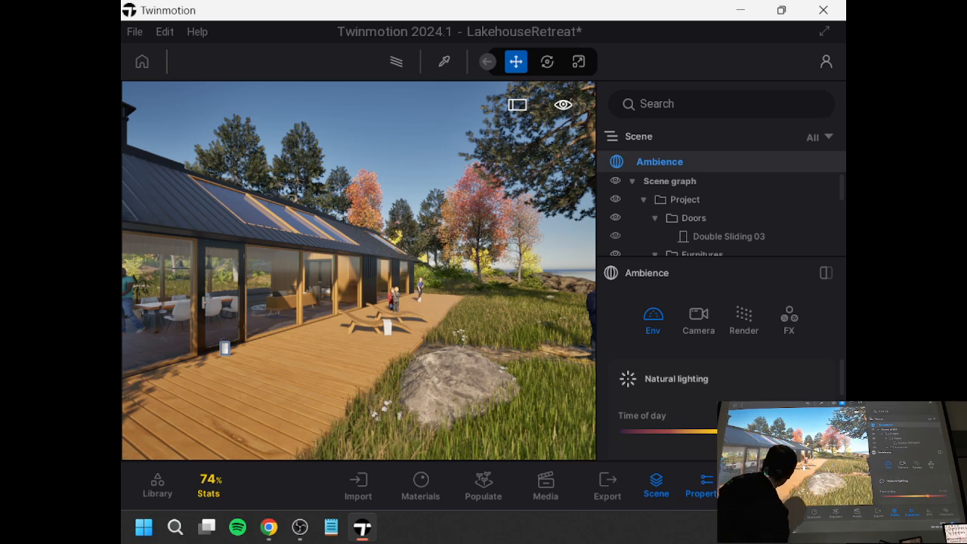
- Review the asset library categories, the Populate options and the scene's saved media images
{"action": "left_click", "coordinate": [151, 485]}
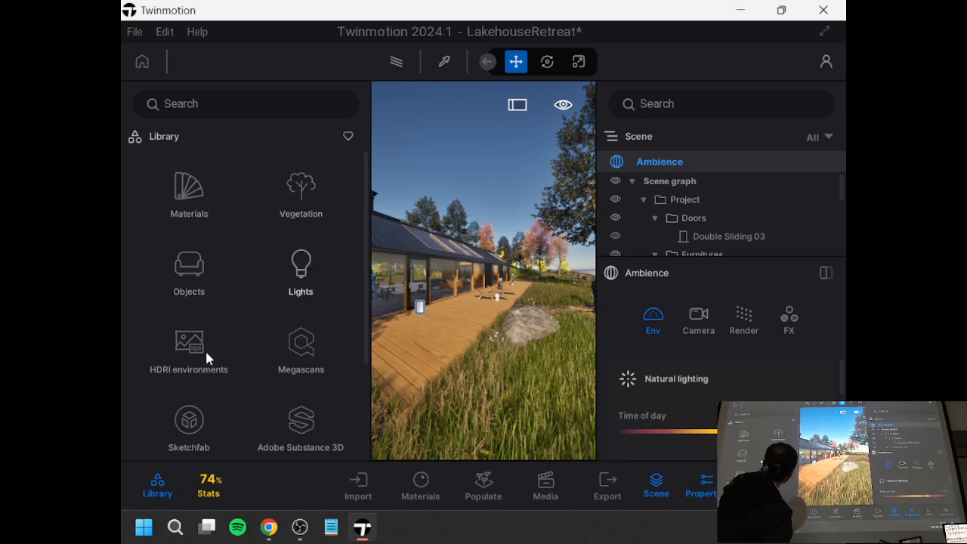
{"action": "left_click", "coordinate": [158, 483]}
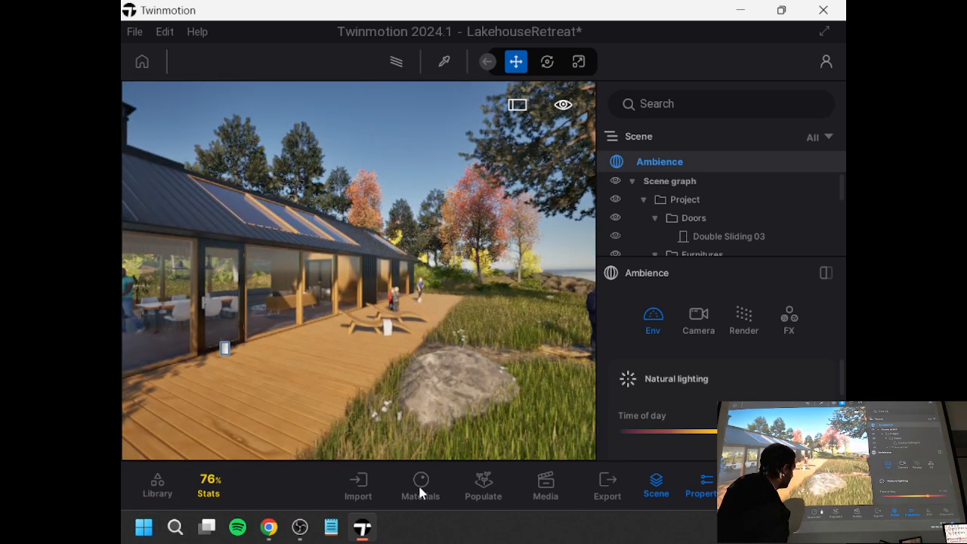
{"action": "left_click", "coordinate": [490, 482]}
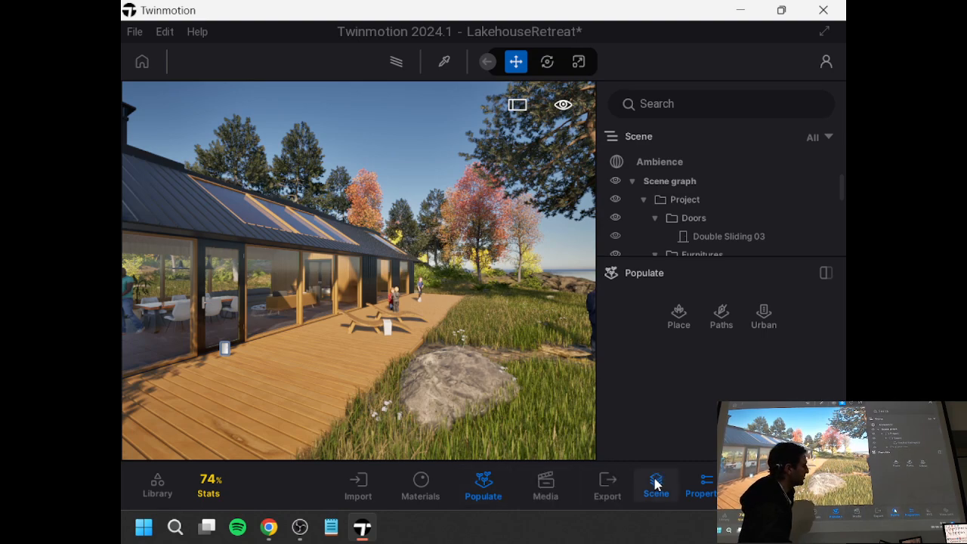
{"action": "left_click", "coordinate": [550, 498]}
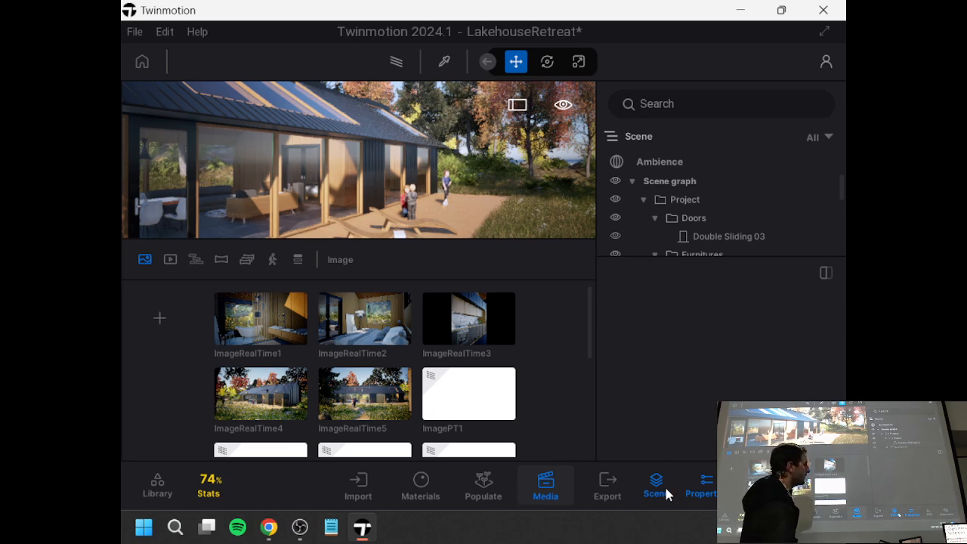
{"action": "left_click", "coordinate": [546, 488]}
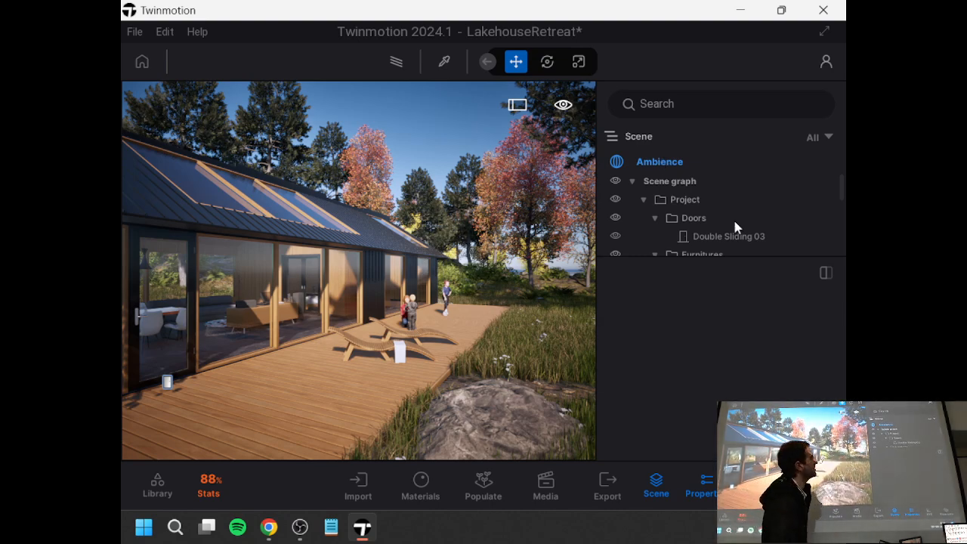
- Show the Ambience settings and enlarge the viewport, framing the lakehouse's gable end and deck
{"action": "left_click", "coordinate": [660, 171]}
{"action": "left_click", "coordinate": [660, 171]}
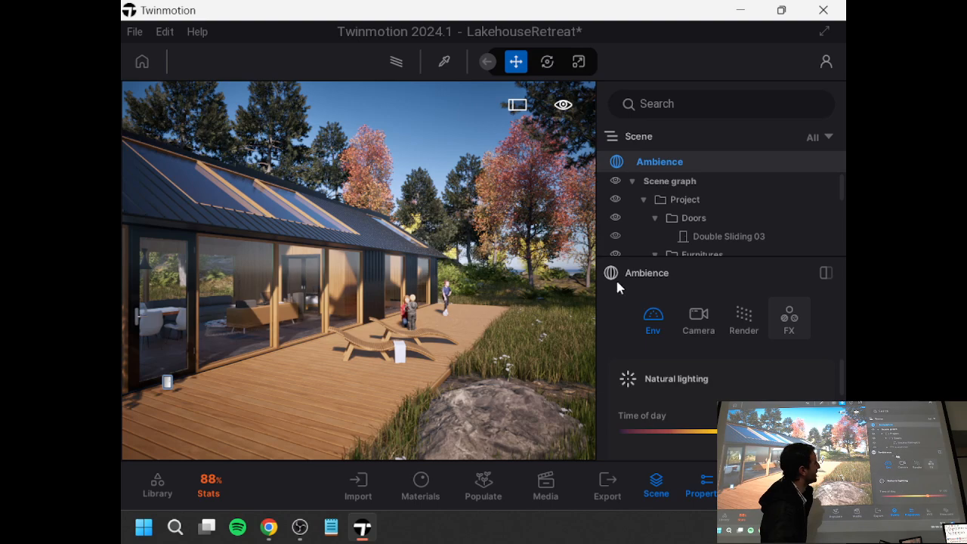
{"action": "left_click_drag", "start_coordinate": [596, 305], "coordinate": [657, 302]}
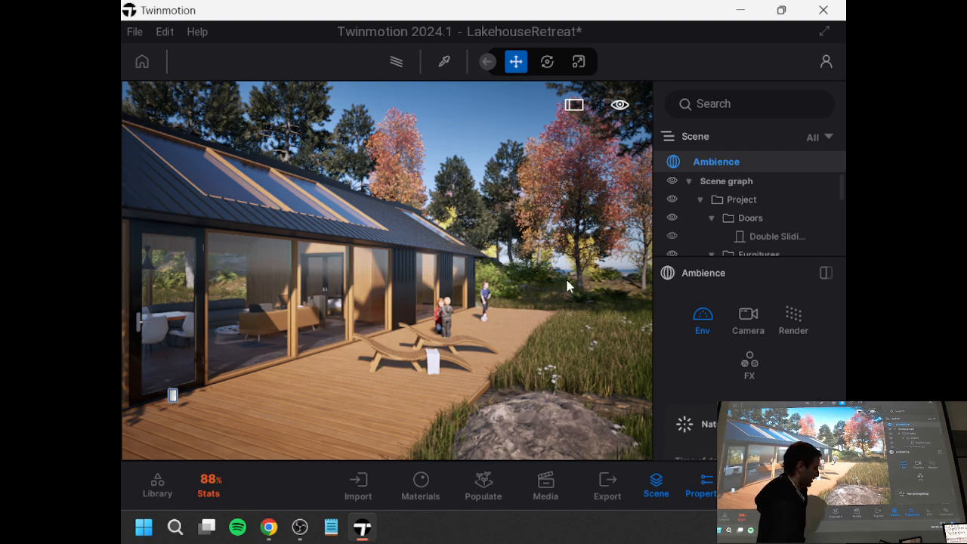
{"action": "key", "text": "s"}
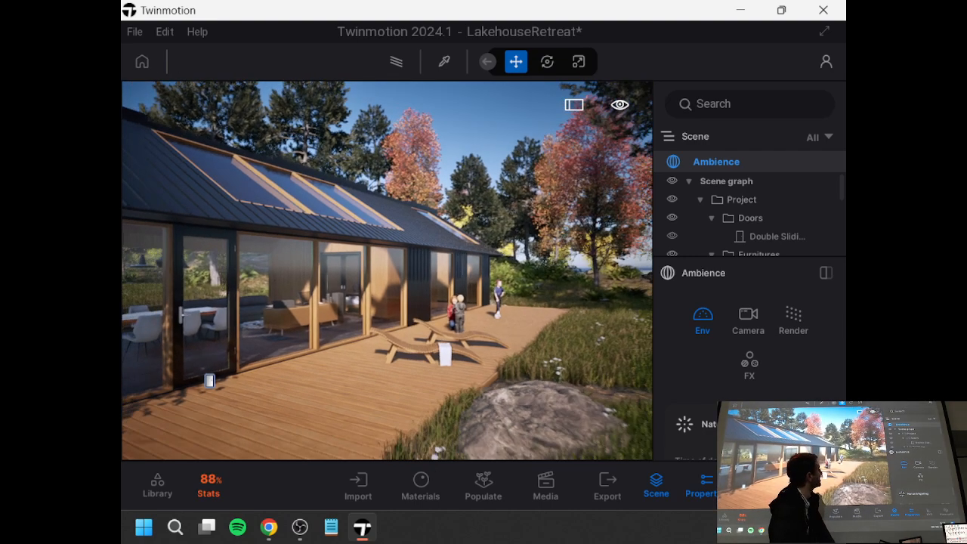
{"action": "key", "text": "a"}
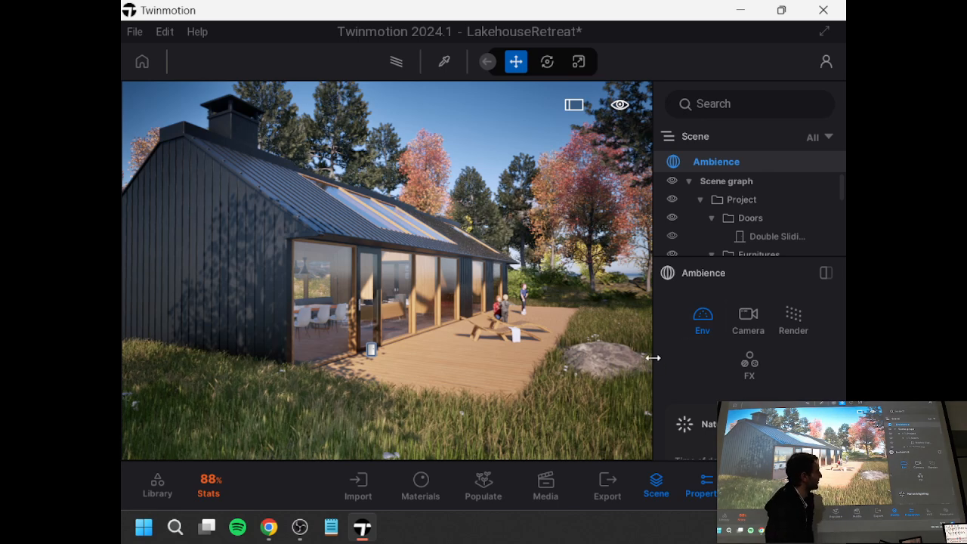
{"action": "left_click_drag", "start_coordinate": [645, 357], "coordinate": [640, 358]}
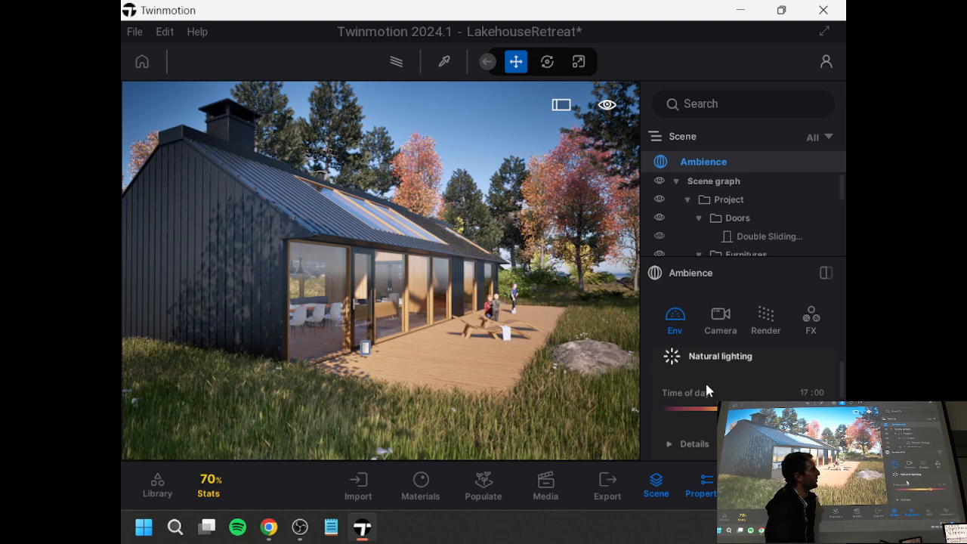
- Look up the time of day setting in the environment settings and in the viewport's quick view options
{"action": "scroll", "coordinate": [718, 378], "scroll_direction": "down", "scroll_amount": 2}
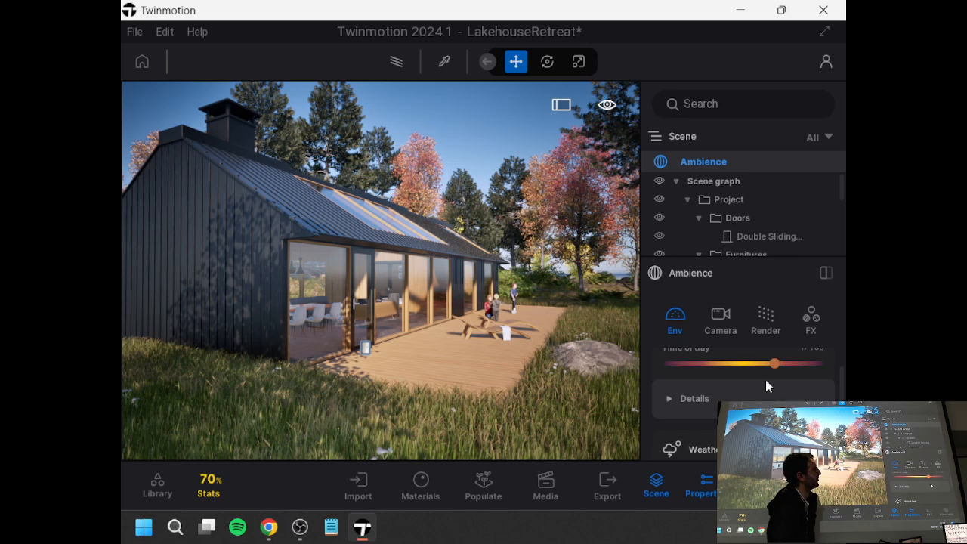
{"action": "left_click", "coordinate": [609, 109]}
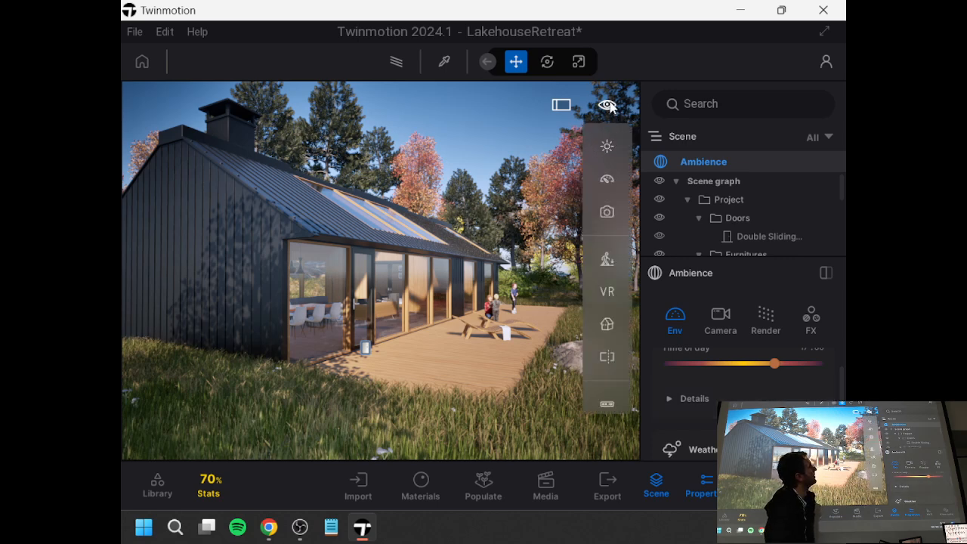
{"action": "left_click", "coordinate": [609, 150]}
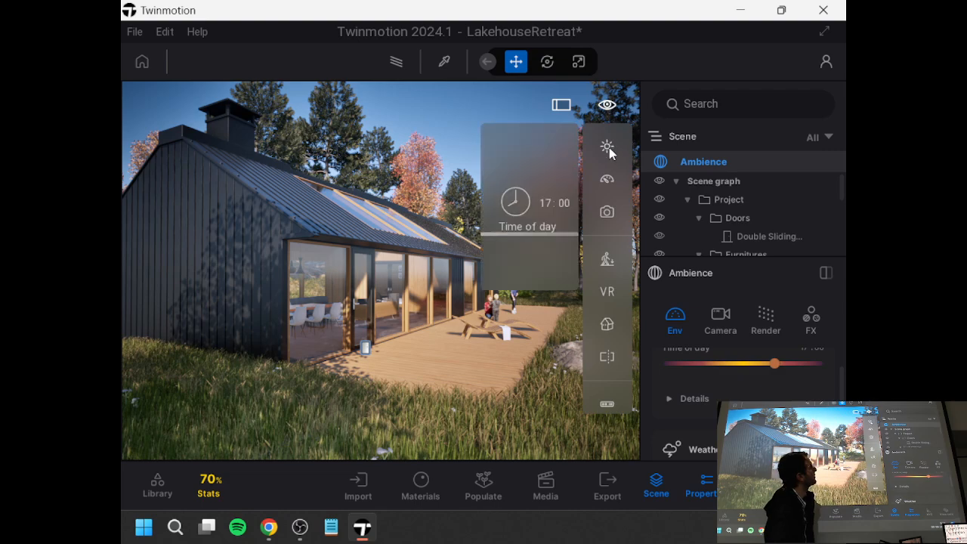
- Expand the Natural lighting details and hide the scene list to examine the sun, moon, stars and ambient settings
{"action": "left_click", "coordinate": [737, 397]}
{"action": "scroll", "coordinate": [741, 401], "scroll_direction": "up", "scroll_amount": 1}
{"action": "scroll", "coordinate": [741, 400], "scroll_direction": "up", "scroll_amount": 1}
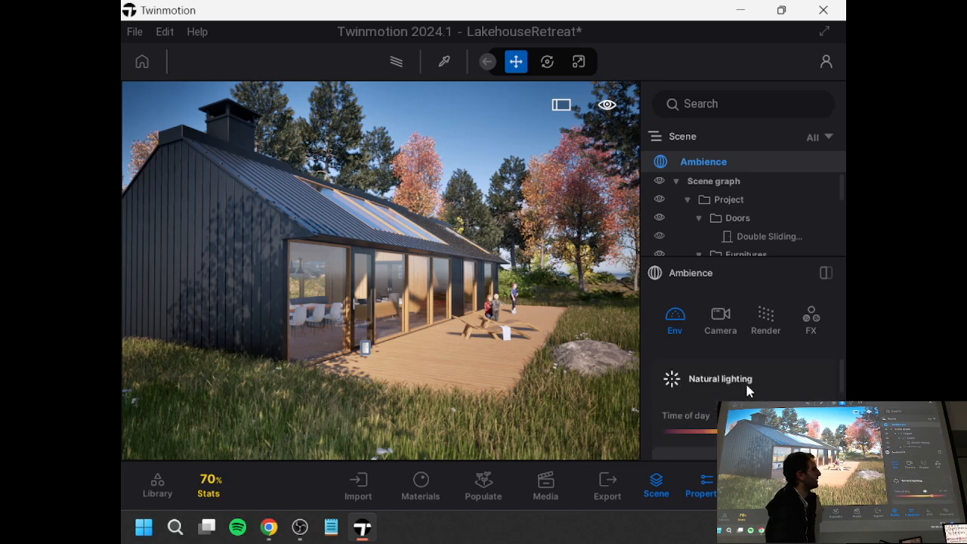
{"action": "scroll", "coordinate": [730, 374], "scroll_direction": "down", "scroll_amount": 3}
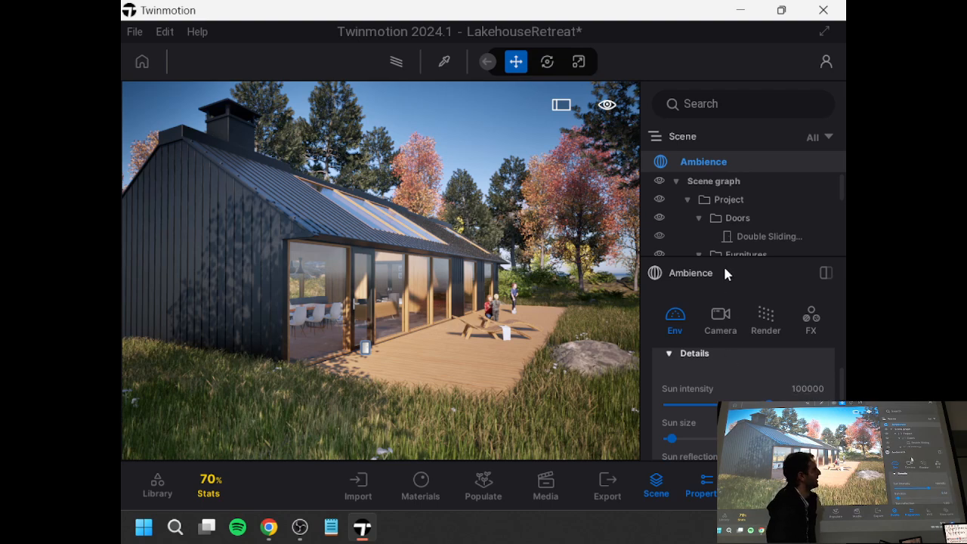
{"action": "left_click", "coordinate": [654, 486]}
{"action": "scroll", "coordinate": [714, 217], "scroll_direction": "up", "scroll_amount": 1}
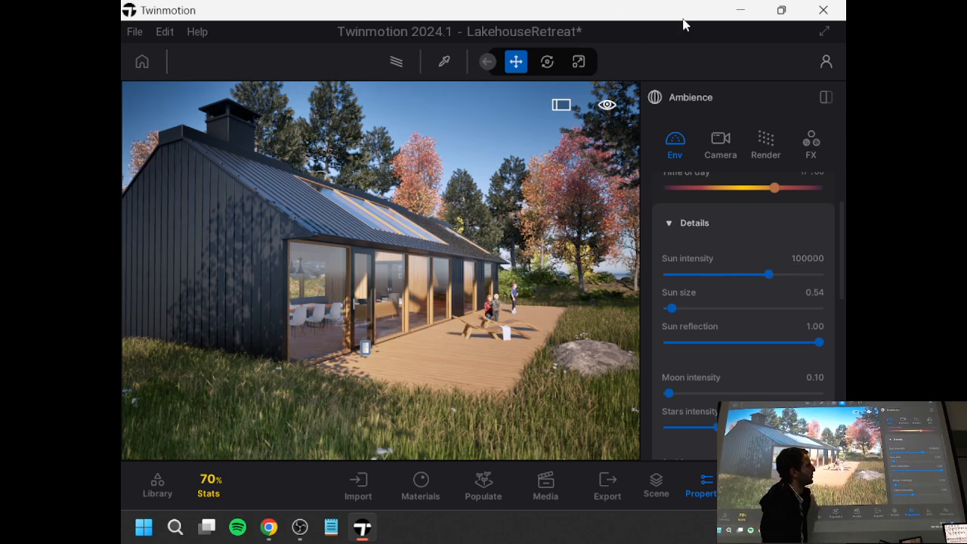
{"action": "scroll", "coordinate": [748, 283], "scroll_direction": "down", "scroll_amount": 2}
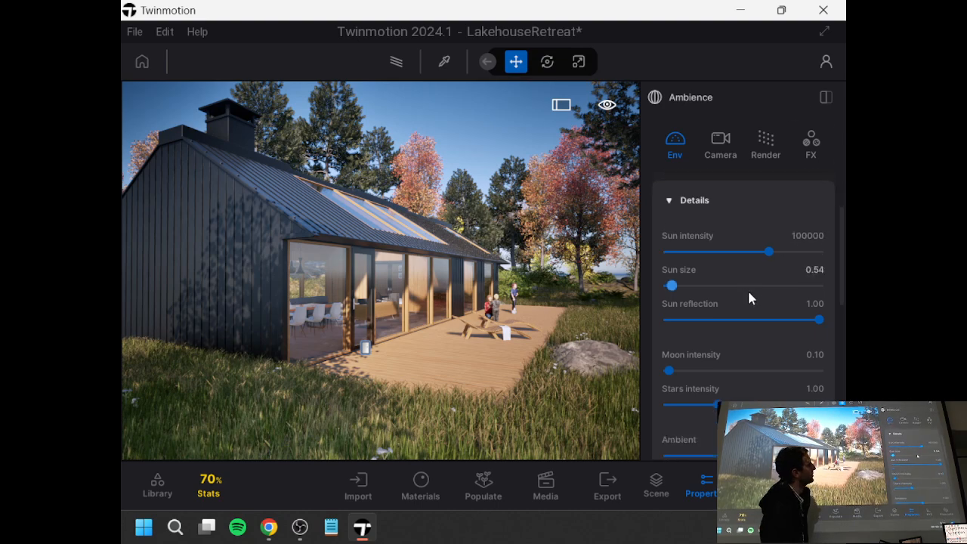
{"action": "scroll", "coordinate": [711, 291], "scroll_direction": "down", "scroll_amount": 1}
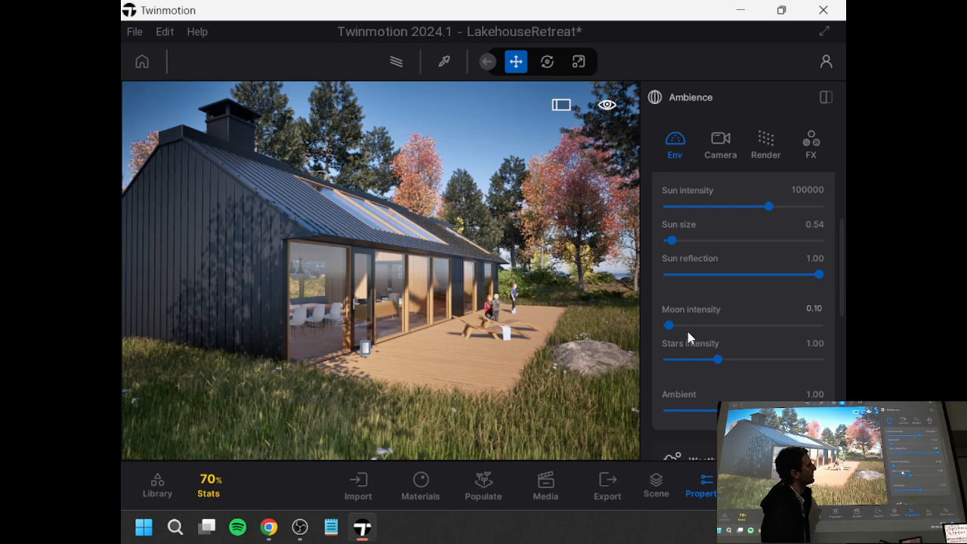
- Set the time of day to 23:59 and raise the moon intensity to 1.26
{"action": "scroll", "coordinate": [686, 375], "scroll_direction": "down", "scroll_amount": 1}
{"action": "scroll", "coordinate": [669, 327], "scroll_direction": "up", "scroll_amount": 2}
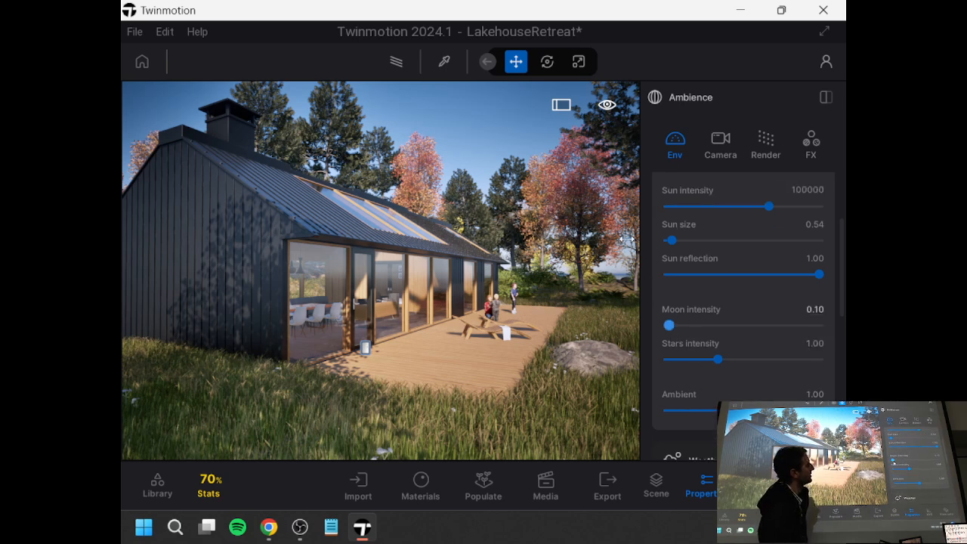
{"action": "mouse_move", "coordinate": [610, 129]}
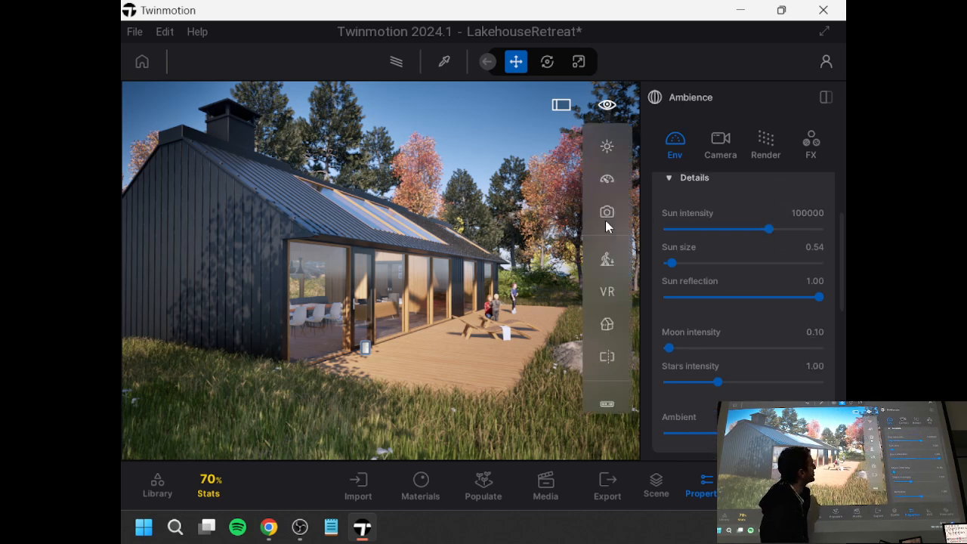
{"action": "mouse_move", "coordinate": [608, 151]}
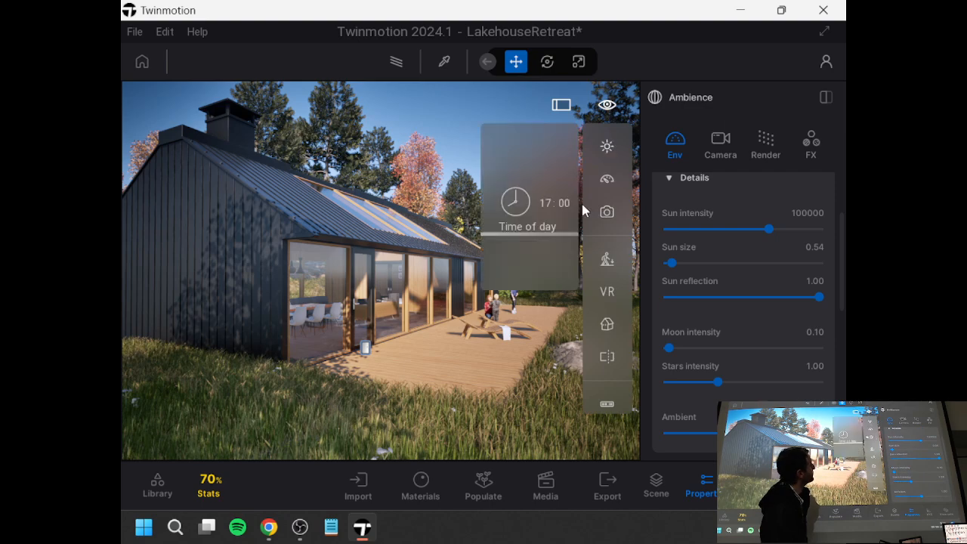
{"action": "left_click_drag", "start_coordinate": [527, 266], "coordinate": [527, 286]}
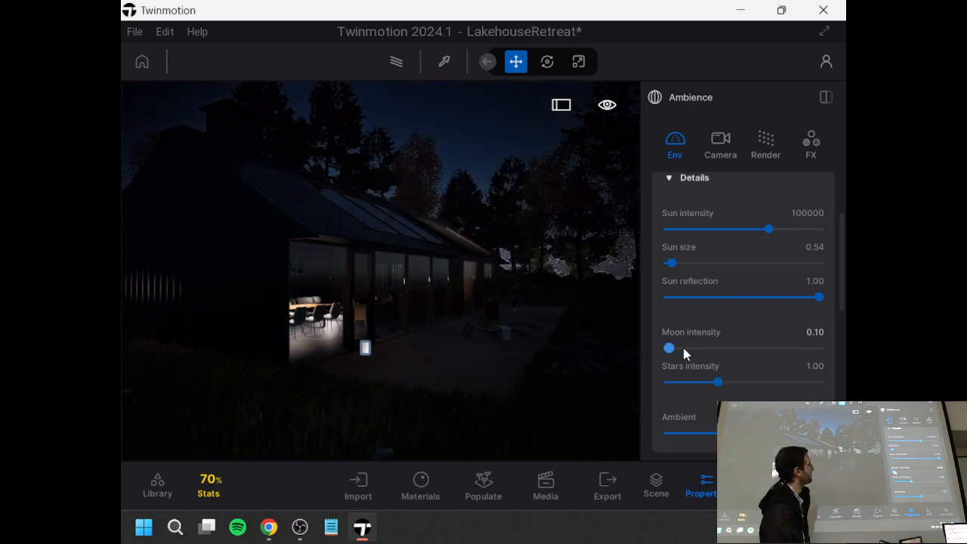
{"action": "left_click_drag", "start_coordinate": [684, 351], "coordinate": [725, 349]}
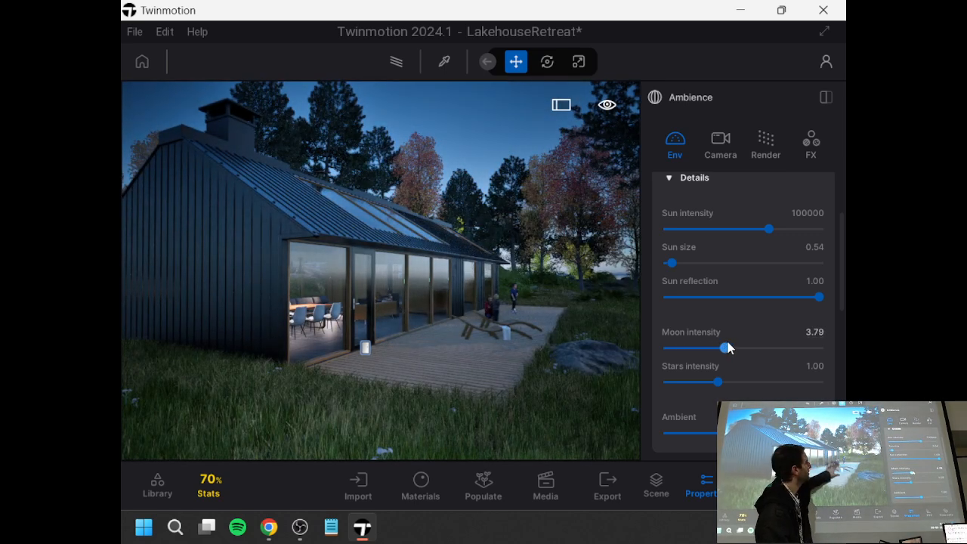
{"action": "left_click_drag", "start_coordinate": [724, 349], "coordinate": [687, 348]}
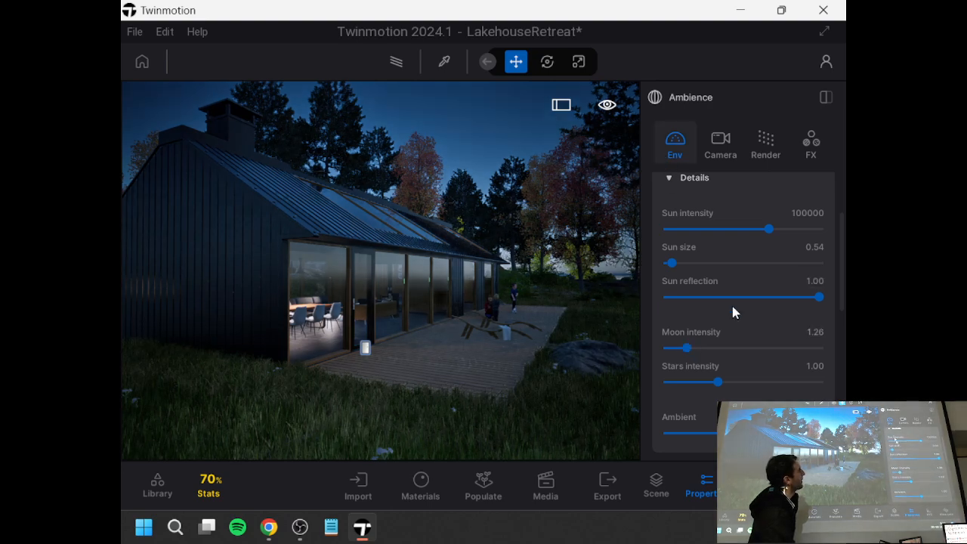
- Set the time of day to 10:51 and lower the sun intensity slightly
{"action": "scroll", "coordinate": [733, 303], "scroll_direction": "up", "scroll_amount": 3}
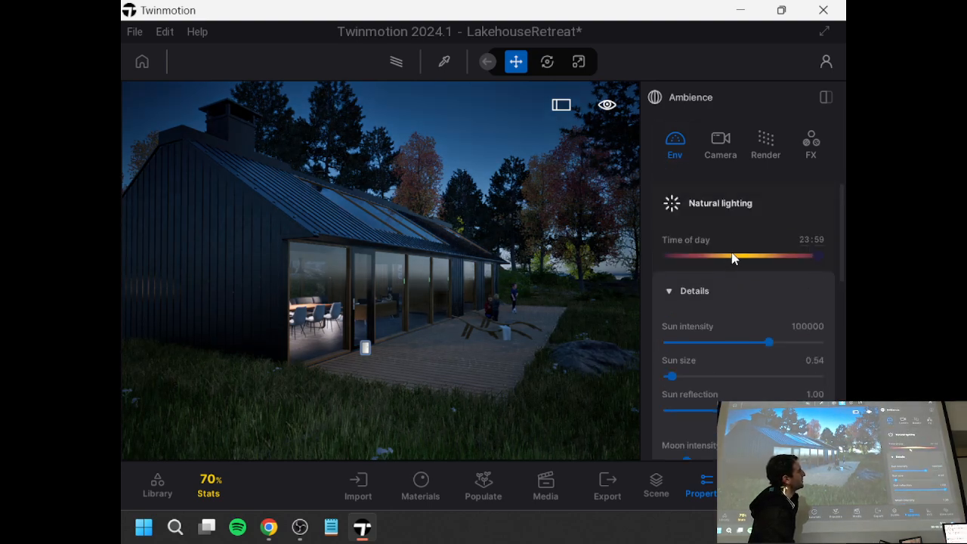
{"action": "left_click", "coordinate": [737, 254]}
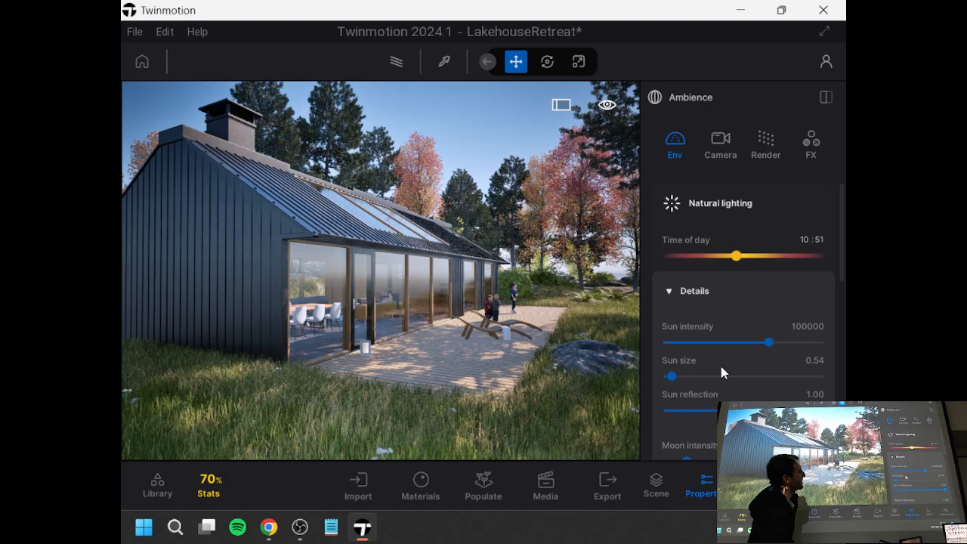
{"action": "mouse_move", "coordinate": [765, 344]}
{"action": "left_mouse_down"}
{"action": "mouse_move", "coordinate": [738, 343]}
{"action": "mouse_move", "coordinate": [764, 341]}
{"action": "left_mouse_up"}
- Raise the ambient light to 1.06
{"action": "scroll", "coordinate": [752, 352], "scroll_direction": "down", "scroll_amount": 4}
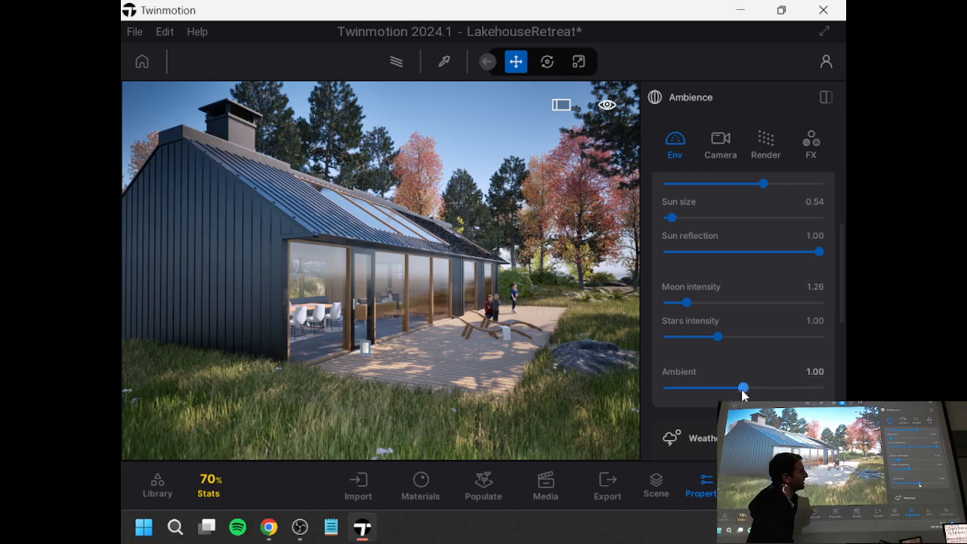
{"action": "mouse_move", "coordinate": [743, 388]}
{"action": "left_mouse_down"}
{"action": "mouse_move", "coordinate": [707, 388]}
{"action": "mouse_move", "coordinate": [747, 388]}
{"action": "left_mouse_up"}
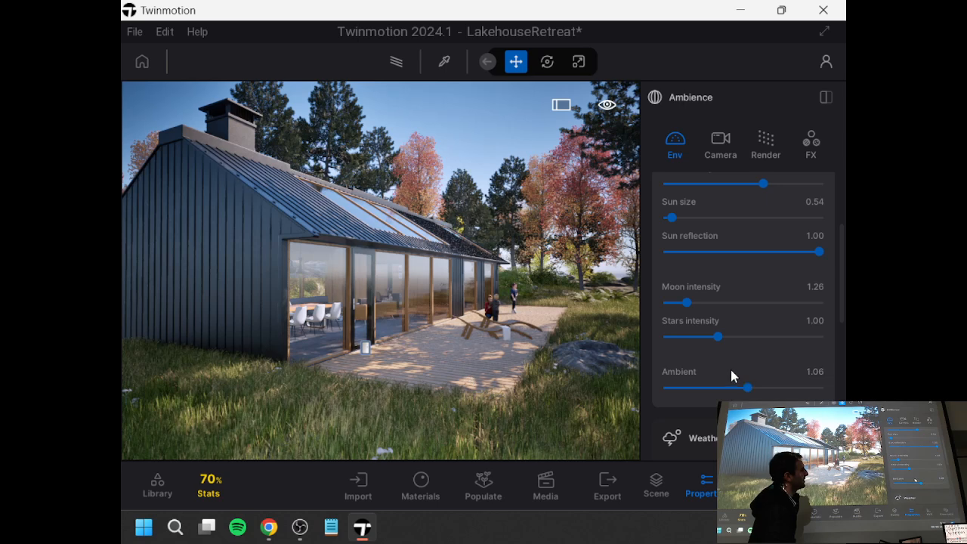
- Frame the whole lakehouse with its surrounding trees from farther away and set the weather to rain
{"action": "scroll", "coordinate": [729, 368], "scroll_direction": "down", "scroll_amount": 3}
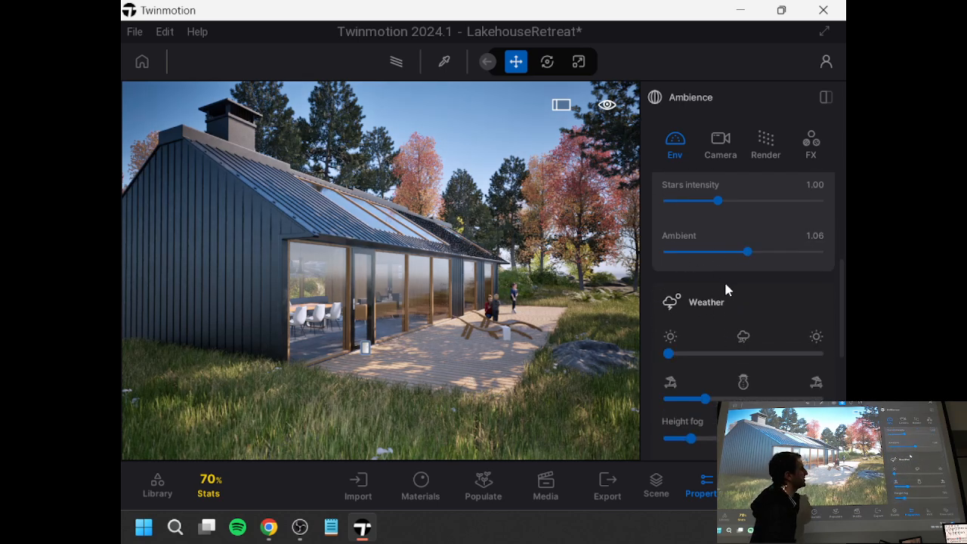
{"action": "scroll", "coordinate": [725, 290], "scroll_direction": "down", "scroll_amount": 1}
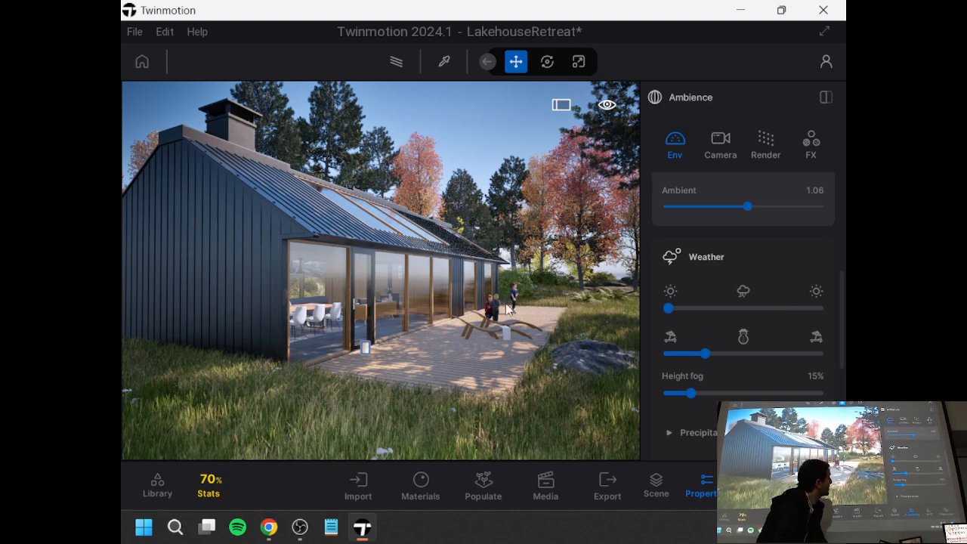
{"action": "mouse_move", "coordinate": [516, 321]}
{"action": "right_mouse_down"}
{"action": "mouse_move", "coordinate": [535, 344]}
{"action": "mouse_move", "coordinate": [515, 321]}
{"action": "right_mouse_up"}
{"action": "key", "text": "e"}
{"action": "key", "text": "s"}
{"action": "key", "text": "a"}
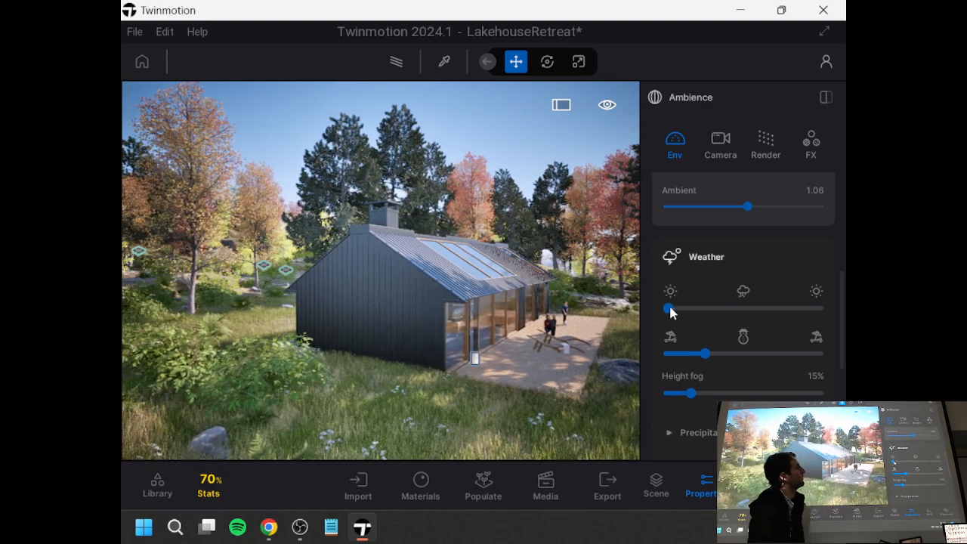
{"action": "left_click_drag", "start_coordinate": [669, 308], "coordinate": [742, 308]}
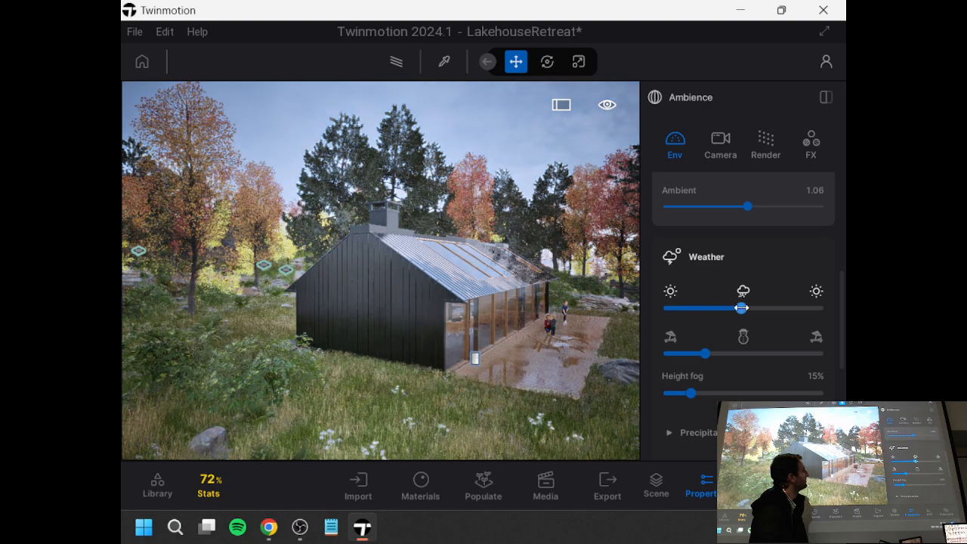
- Bring the lake into view, try the weather range beyond rain, and set the weather to nearly clear near its first sunny end
{"action": "right_click_drag", "start_coordinate": [462, 323], "coordinate": [579, 323]}
{"action": "left_click_drag", "start_coordinate": [741, 308], "coordinate": [785, 309]}
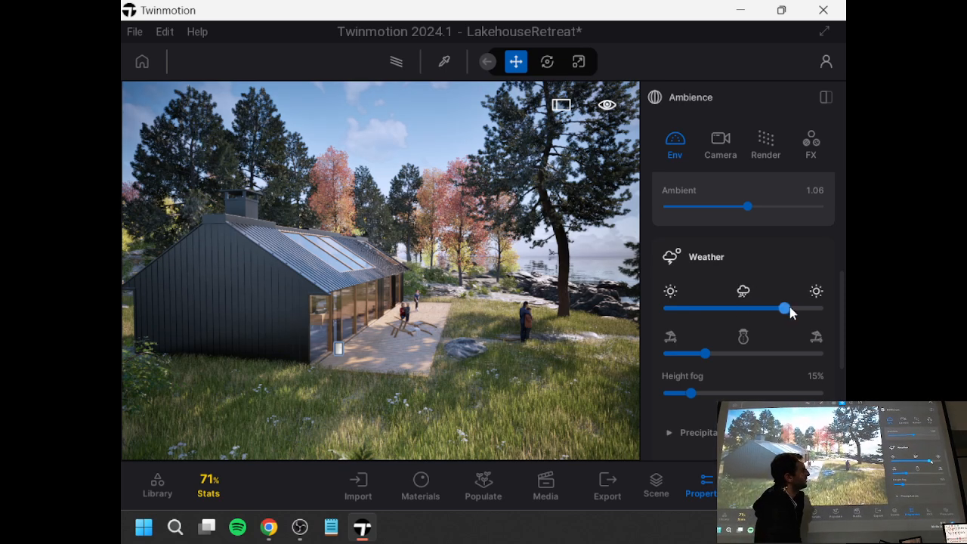
{"action": "left_click_drag", "start_coordinate": [784, 308], "coordinate": [827, 308]}
{"action": "left_click", "coordinate": [761, 308]}
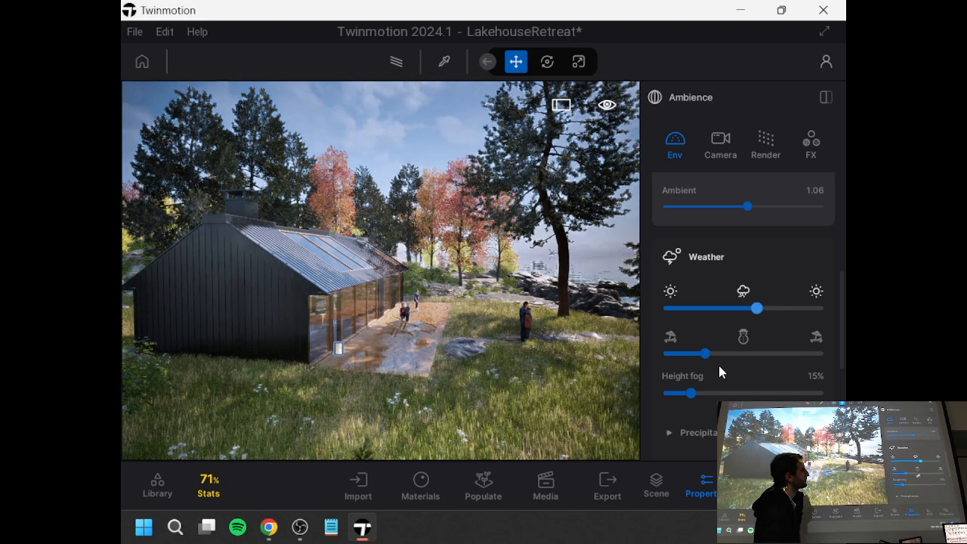
{"action": "left_click_drag", "start_coordinate": [753, 311], "coordinate": [682, 309]}
- Try a snowy winter season with snowfall, move the season past winter, and return the weather to nearly clear
{"action": "left_click_drag", "start_coordinate": [705, 353], "coordinate": [731, 354]}
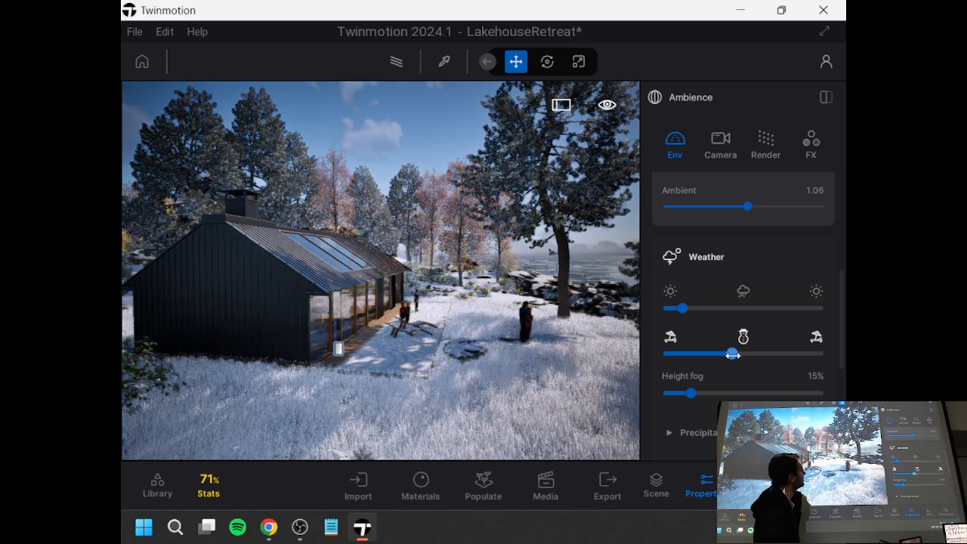
{"action": "left_click_drag", "start_coordinate": [685, 308], "coordinate": [733, 311]}
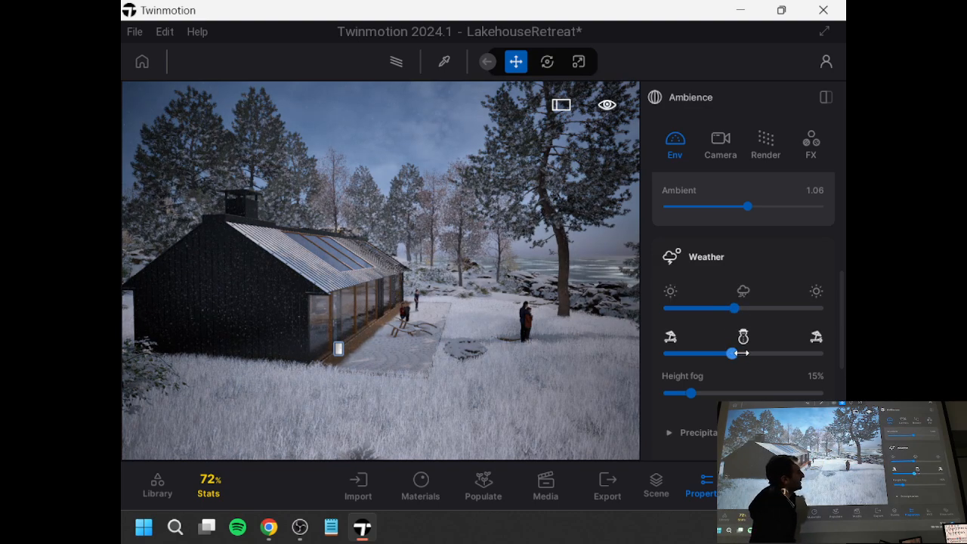
{"action": "left_click_drag", "start_coordinate": [742, 353], "coordinate": [773, 354]}
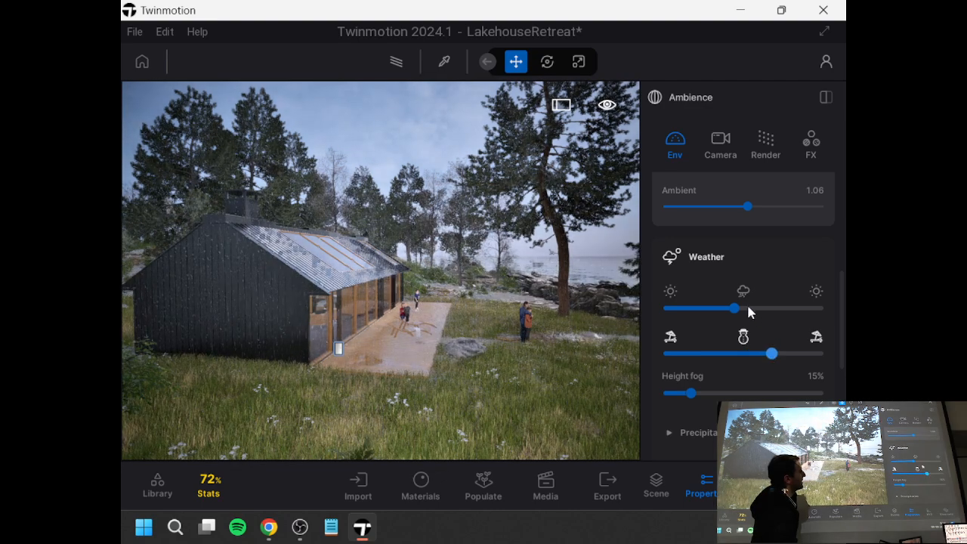
{"action": "left_click_drag", "start_coordinate": [734, 308], "coordinate": [683, 307]}
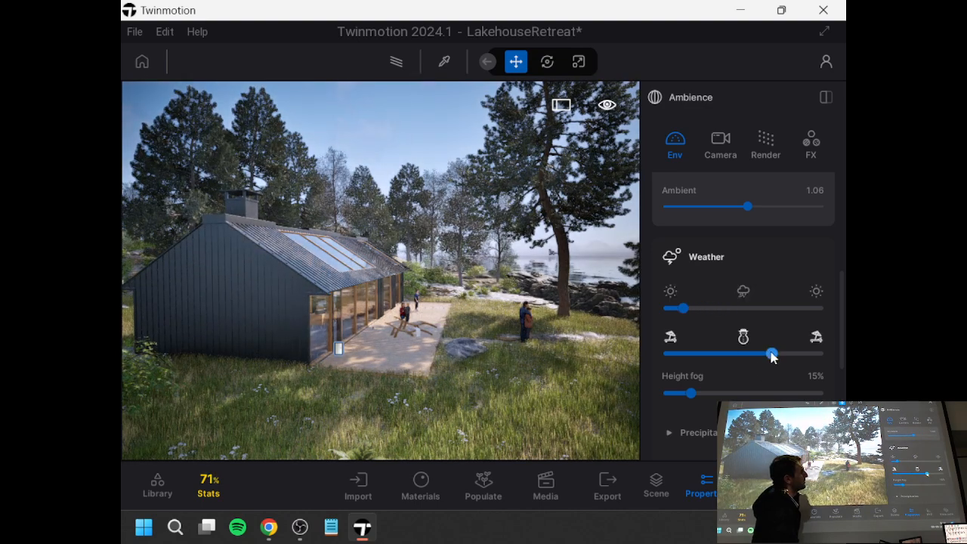
- Try the season at both summer ends and set it a little past the first summer end, toward winter
{"action": "left_click_drag", "start_coordinate": [772, 356], "coordinate": [831, 351]}
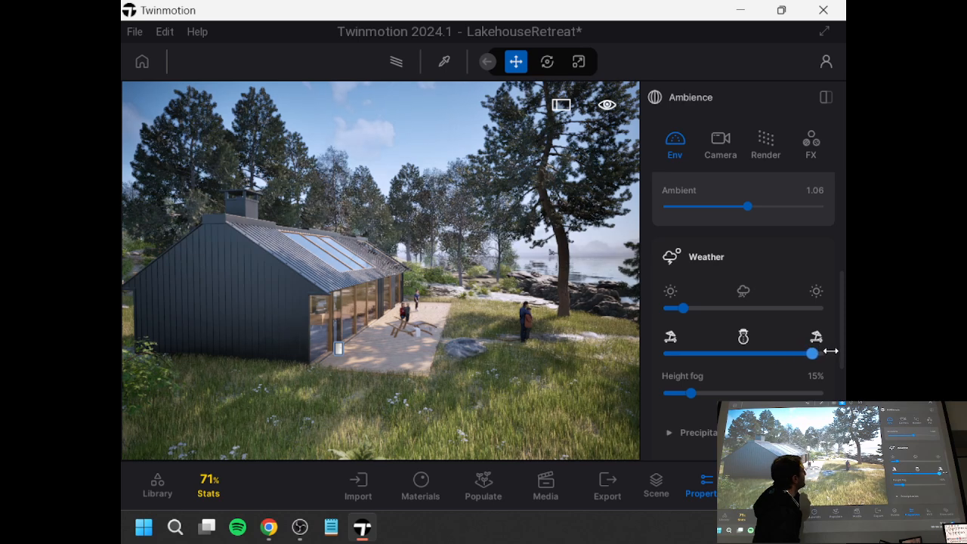
{"action": "left_click", "coordinate": [702, 353]}
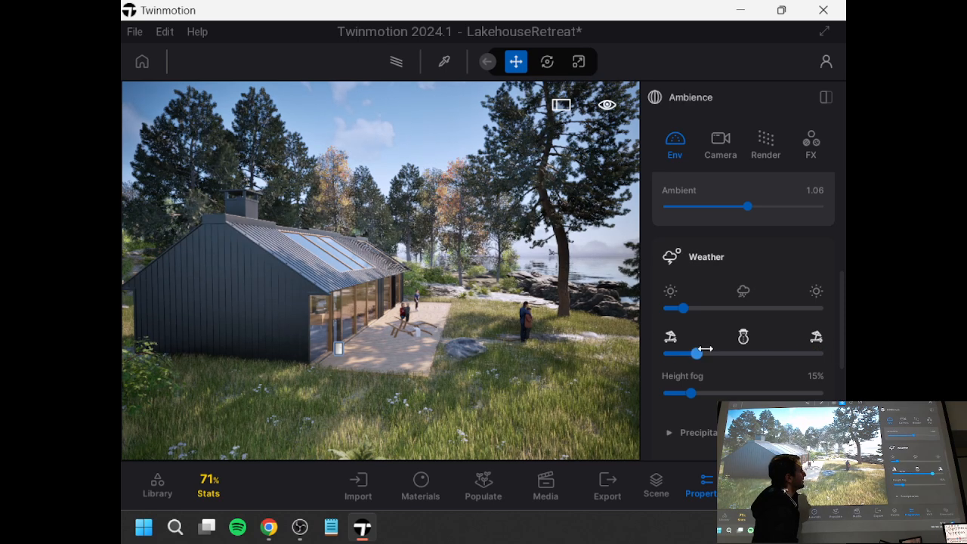
{"action": "left_click_drag", "start_coordinate": [699, 352], "coordinate": [668, 353]}
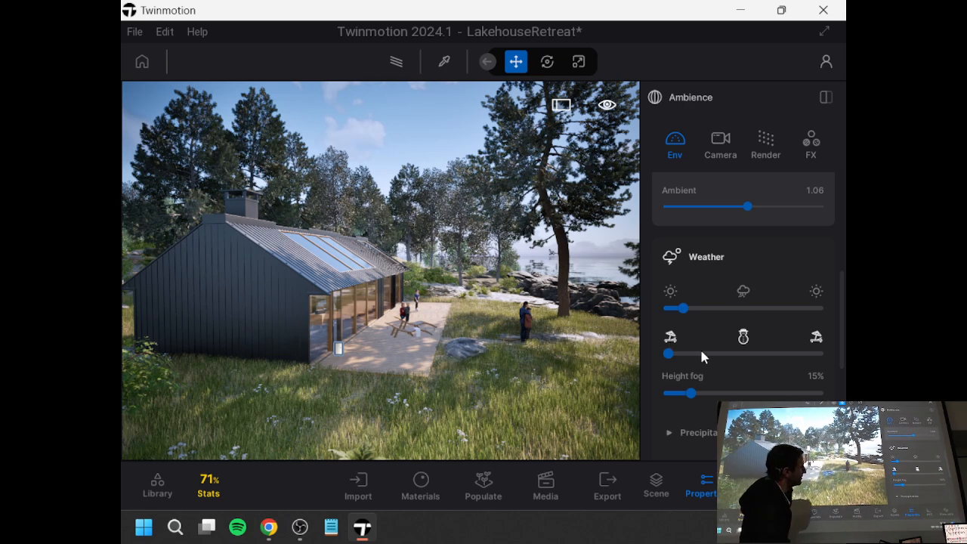
{"action": "mouse_move", "coordinate": [669, 353]}
{"action": "left_mouse_down"}
{"action": "mouse_move", "coordinate": [726, 358]}
{"action": "mouse_move", "coordinate": [682, 354]}
{"action": "left_mouse_up"}
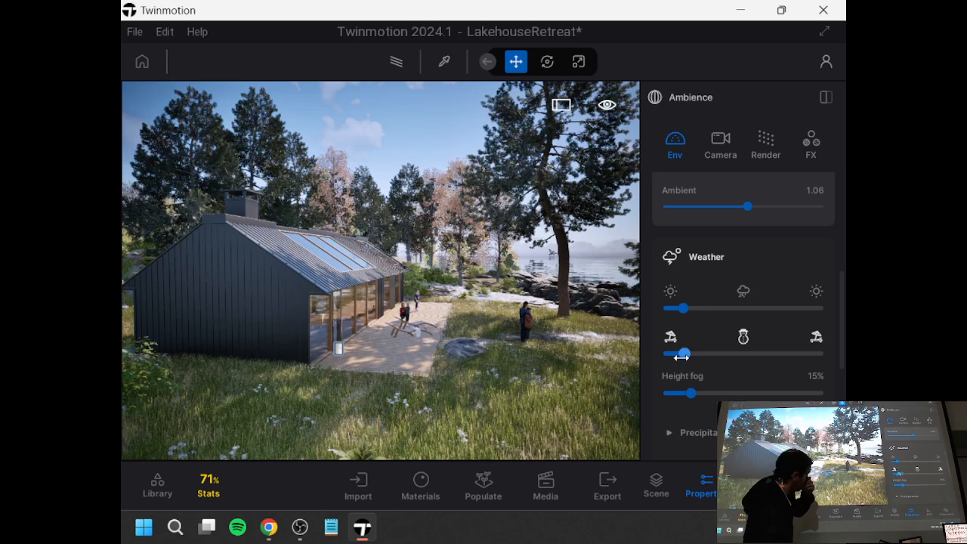
- Expand the Precipitation settings and examine the brightness boost, surface effects, wetness, puddle size and offset options
{"action": "scroll", "coordinate": [684, 365], "scroll_direction": "down", "scroll_amount": 1}
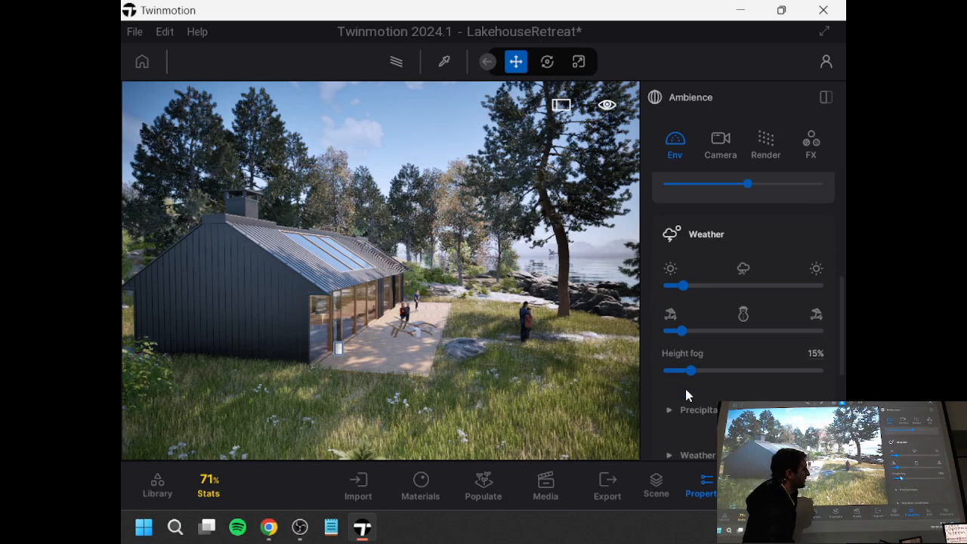
{"action": "scroll", "coordinate": [684, 381], "scroll_direction": "down", "scroll_amount": 2}
{"action": "left_click", "coordinate": [677, 363]}
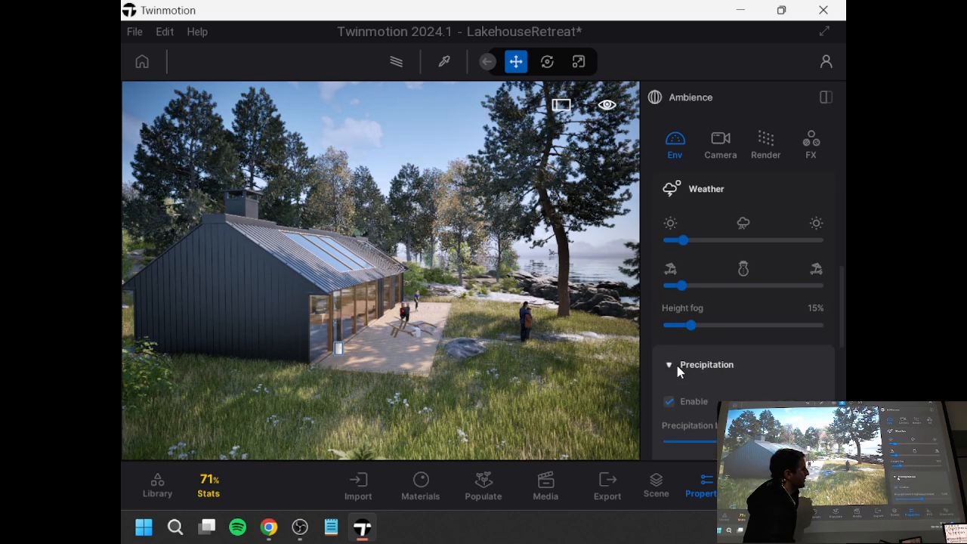
{"action": "scroll", "coordinate": [676, 364], "scroll_direction": "down", "scroll_amount": 1}
{"action": "scroll", "coordinate": [676, 370], "scroll_direction": "down", "scroll_amount": 1}
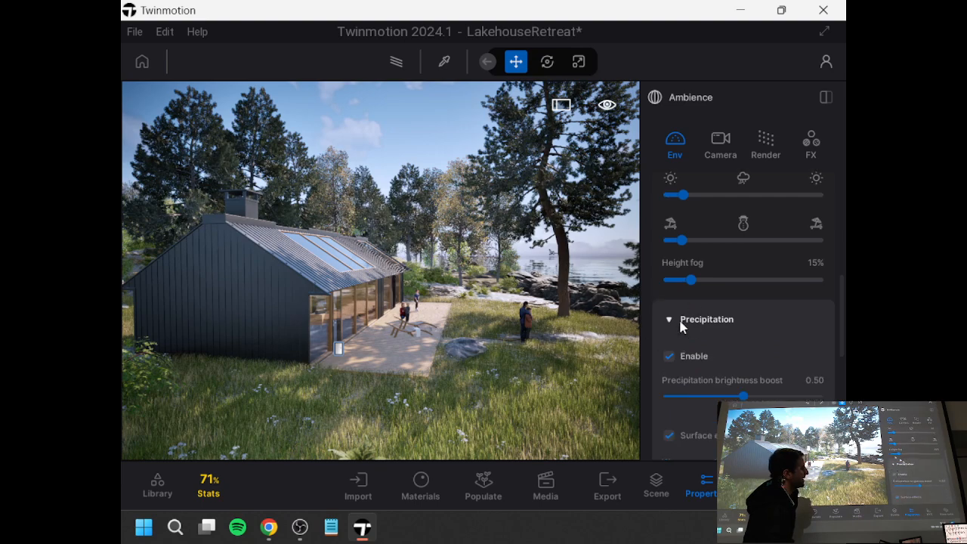
{"action": "scroll", "coordinate": [703, 328], "scroll_direction": "down", "scroll_amount": 2}
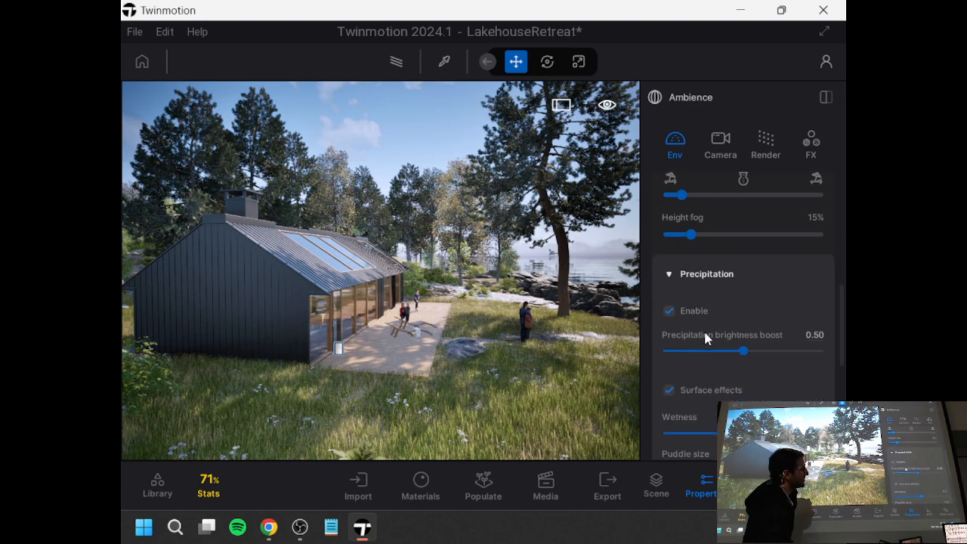
{"action": "scroll", "coordinate": [703, 329], "scroll_direction": "down", "scroll_amount": 1}
{"action": "scroll", "coordinate": [664, 312], "scroll_direction": "down", "scroll_amount": 1}
{"action": "scroll", "coordinate": [666, 317], "scroll_direction": "down", "scroll_amount": 1}
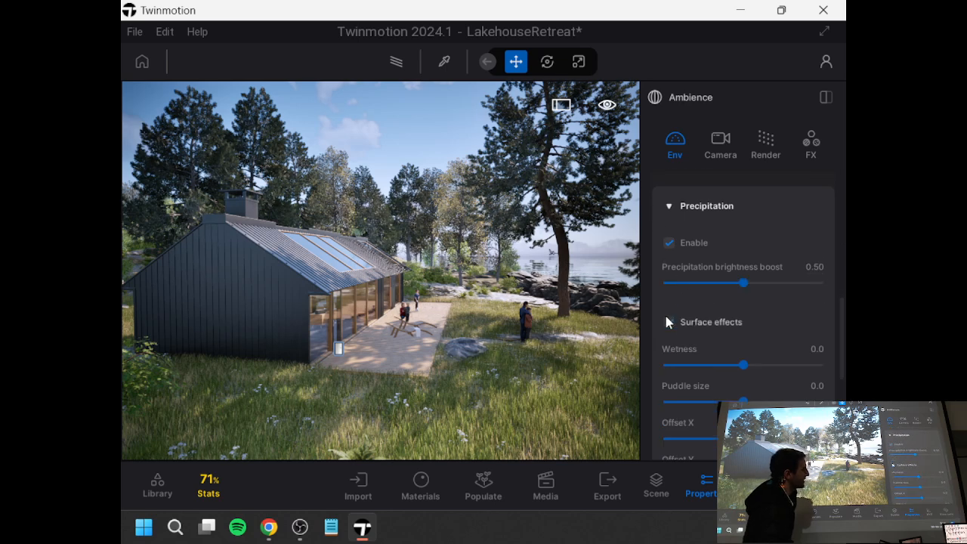
{"action": "scroll", "coordinate": [688, 300], "scroll_direction": "down", "scroll_amount": 1}
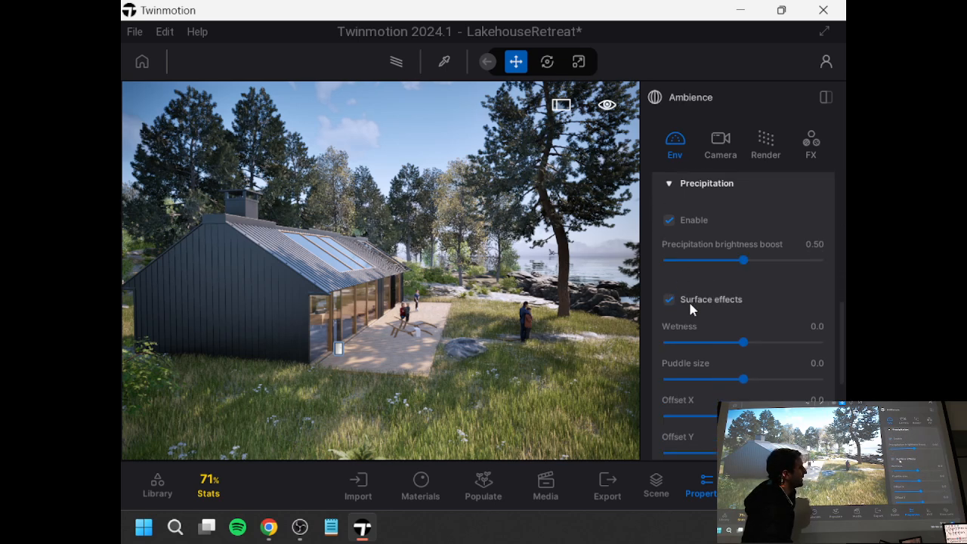
{"action": "scroll", "coordinate": [683, 299], "scroll_direction": "down", "scroll_amount": 1}
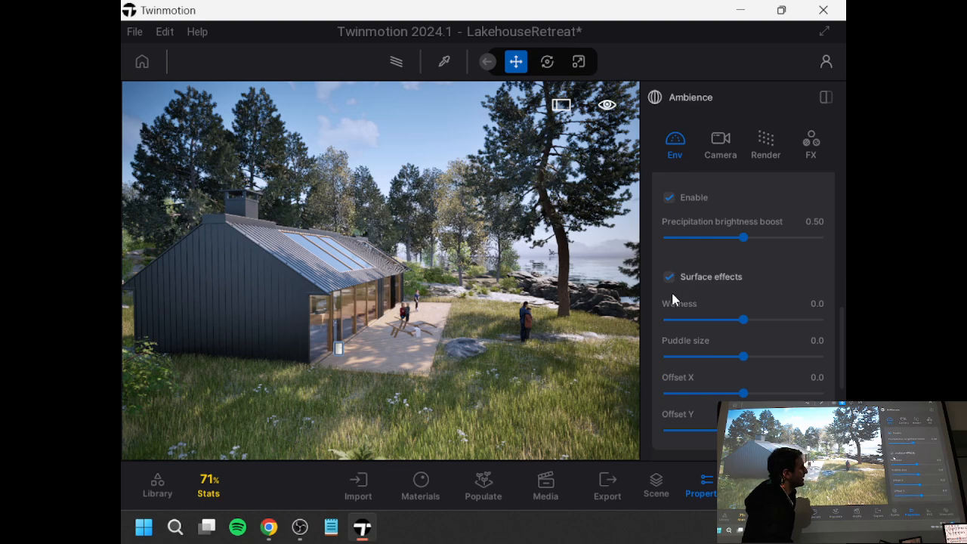
{"action": "scroll", "coordinate": [671, 291], "scroll_direction": "down", "scroll_amount": 1}
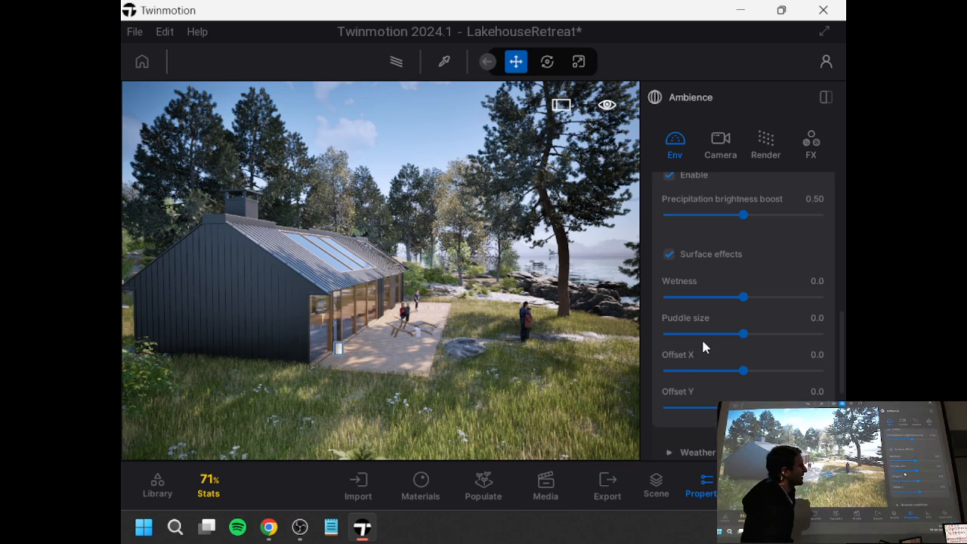
- Expand the Weather conditions and examine the wind speed, wind direction and vegetation growth settings
{"action": "scroll", "coordinate": [701, 337], "scroll_direction": "down", "scroll_amount": 1}
{"action": "scroll", "coordinate": [703, 332], "scroll_direction": "down", "scroll_amount": 3}
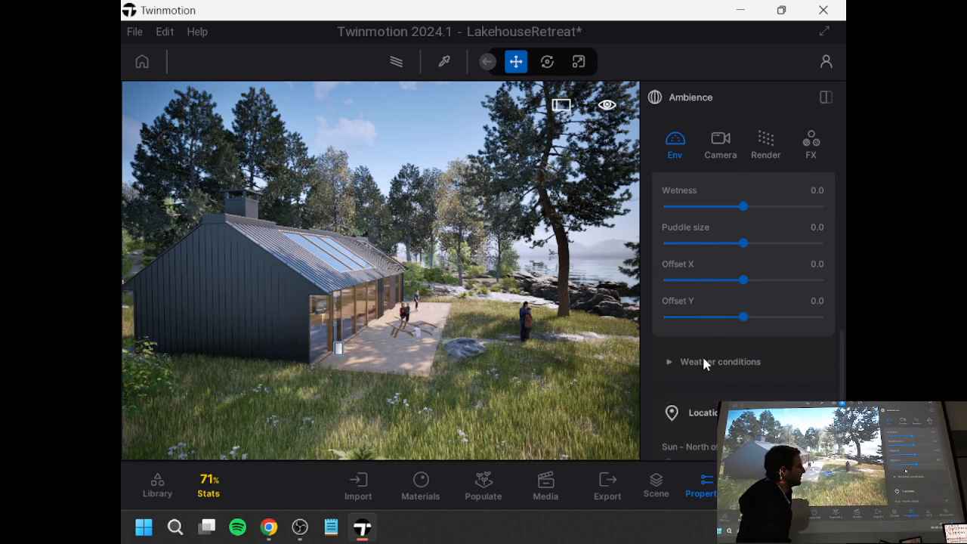
{"action": "left_click", "coordinate": [701, 362]}
{"action": "scroll", "coordinate": [701, 362], "scroll_direction": "down", "scroll_amount": 6}
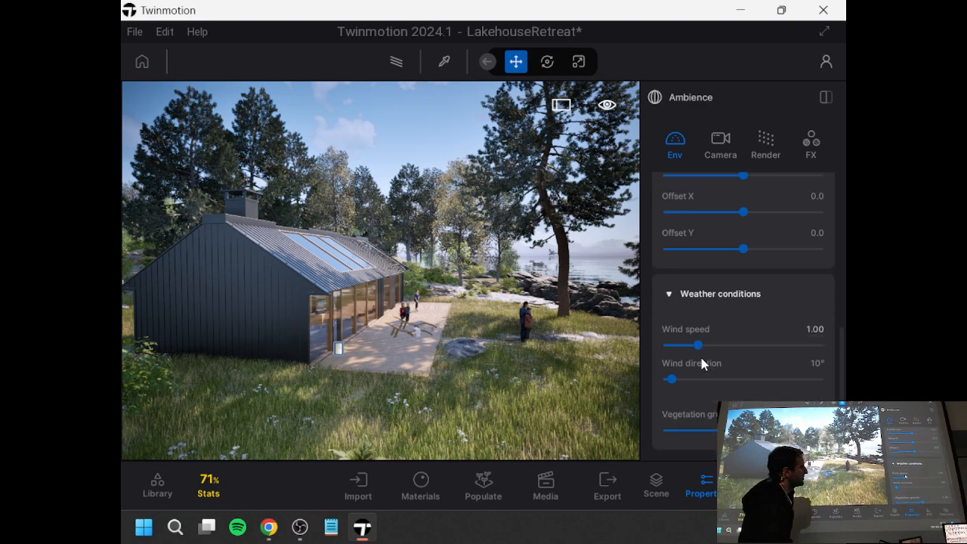
{"action": "scroll", "coordinate": [702, 362], "scroll_direction": "up", "scroll_amount": 1}
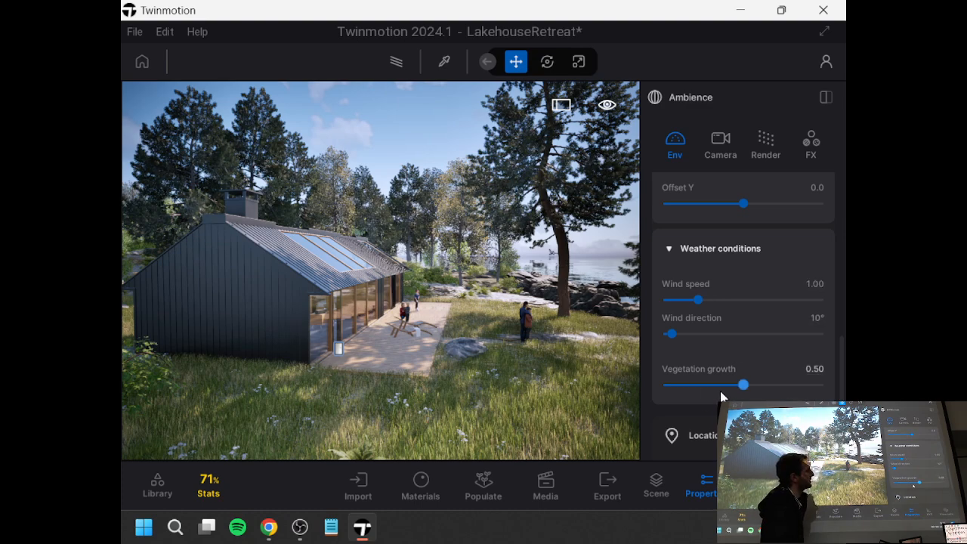
- Expand the Location details in the environment settings and examine the month and map options
{"action": "scroll", "coordinate": [720, 393], "scroll_direction": "down", "scroll_amount": 1}
{"action": "scroll", "coordinate": [712, 376], "scroll_direction": "down", "scroll_amount": 1}
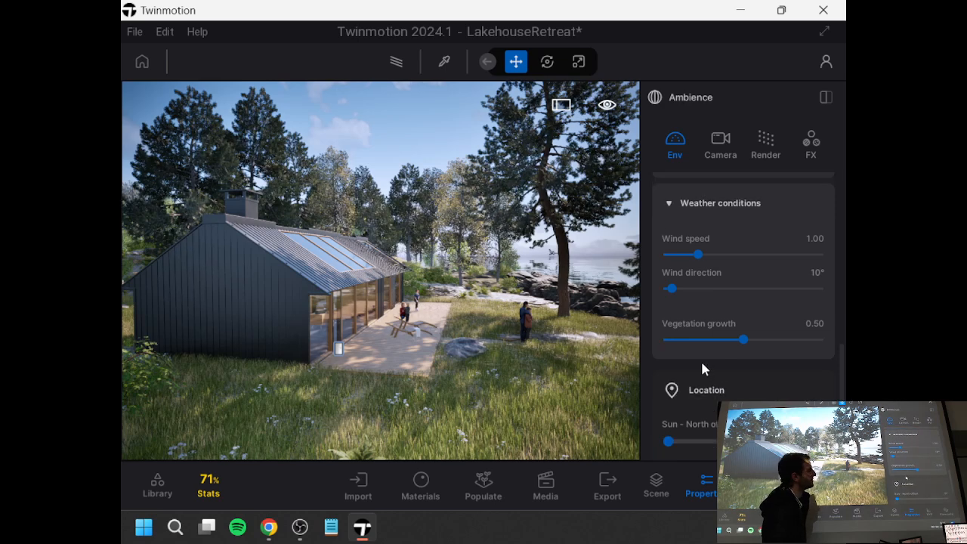
{"action": "scroll", "coordinate": [700, 359], "scroll_direction": "down", "scroll_amount": 3}
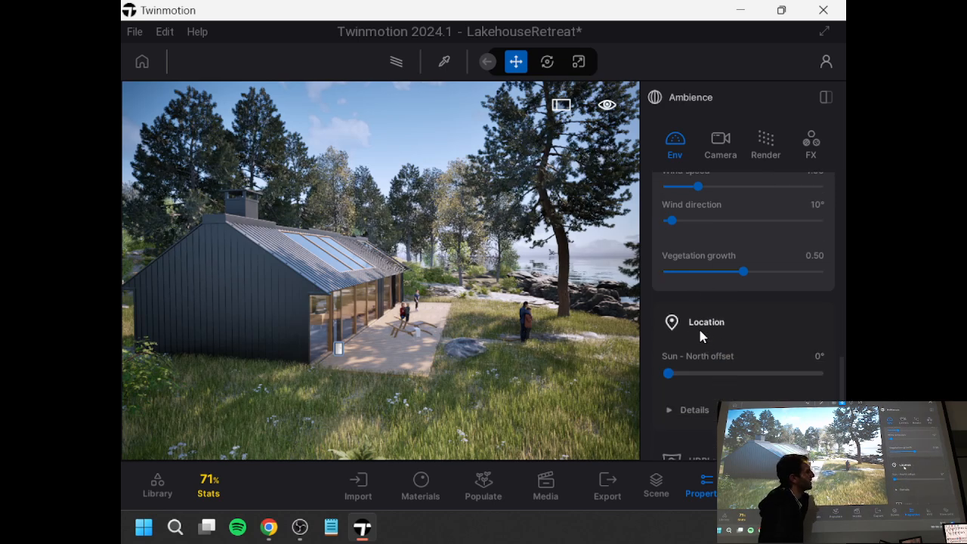
{"action": "scroll", "coordinate": [700, 336], "scroll_direction": "down", "scroll_amount": 1}
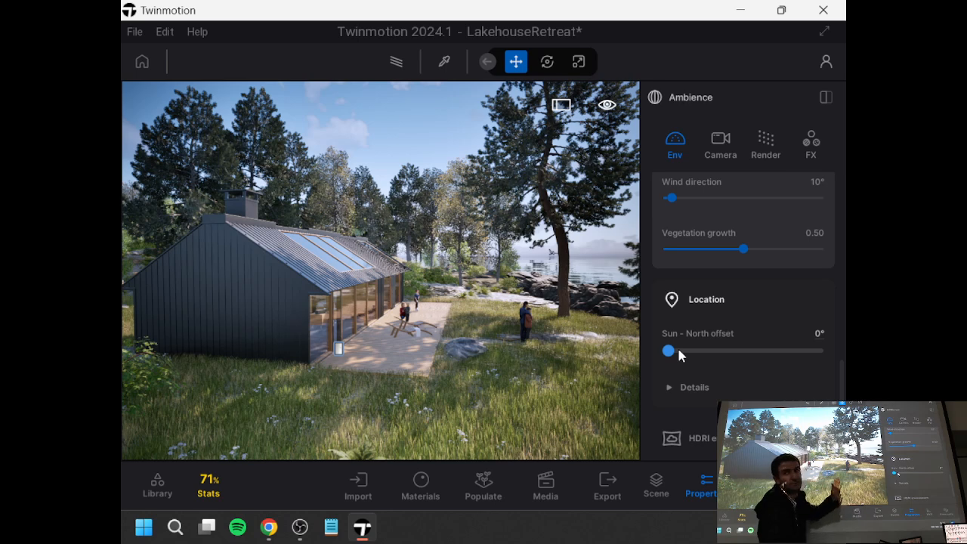
{"action": "left_click", "coordinate": [692, 388]}
{"action": "scroll", "coordinate": [700, 327], "scroll_direction": "down", "scroll_amount": 3}
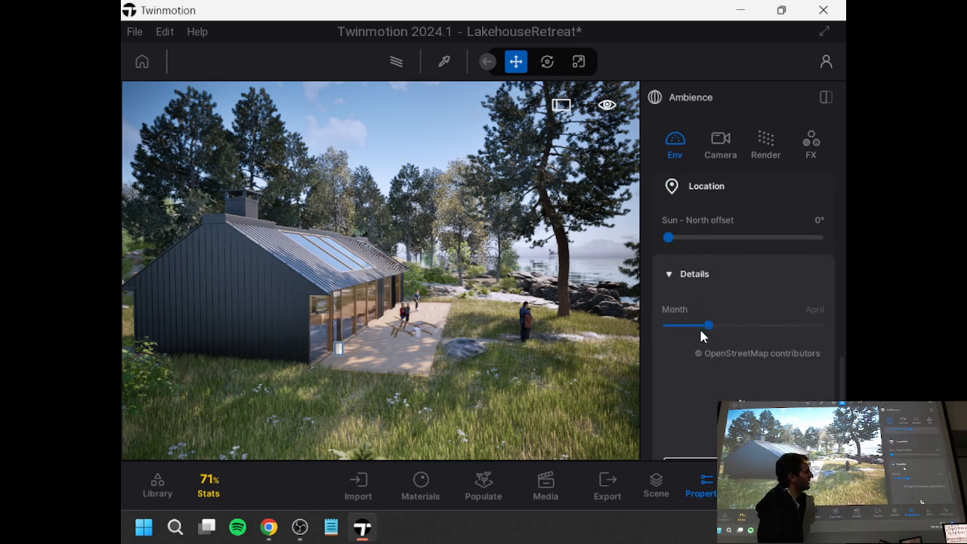
{"action": "scroll", "coordinate": [701, 332], "scroll_direction": "down", "scroll_amount": 1}
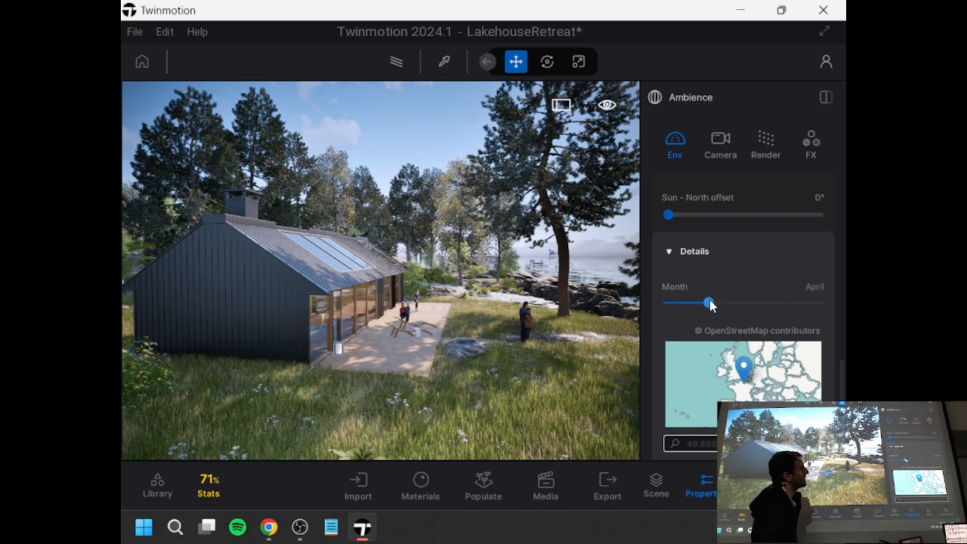
- Set the location's Sun - North offset to 168°
{"action": "scroll", "coordinate": [710, 305], "scroll_direction": "up", "scroll_amount": 1}
{"action": "scroll", "coordinate": [708, 302], "scroll_direction": "up", "scroll_amount": 1}
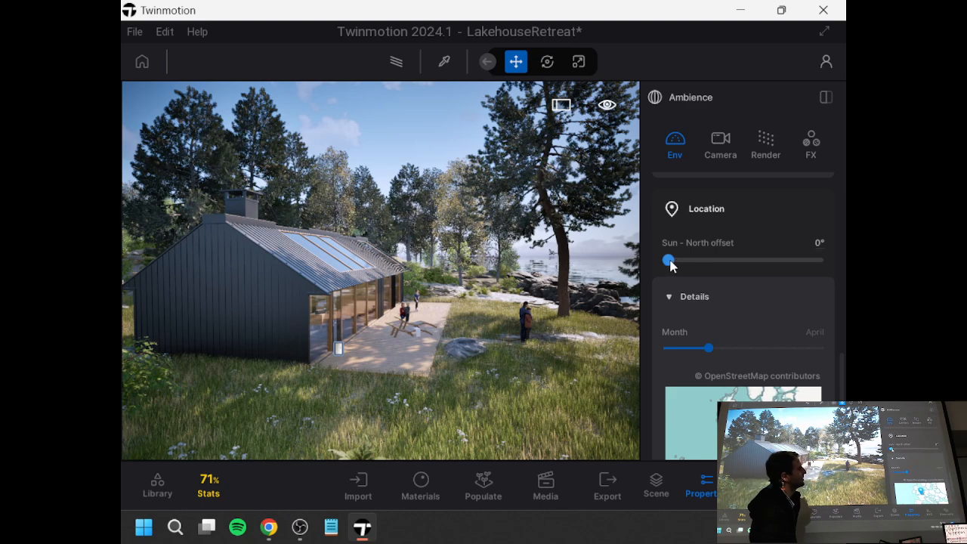
{"action": "left_click_drag", "start_coordinate": [681, 263], "coordinate": [738, 272]}
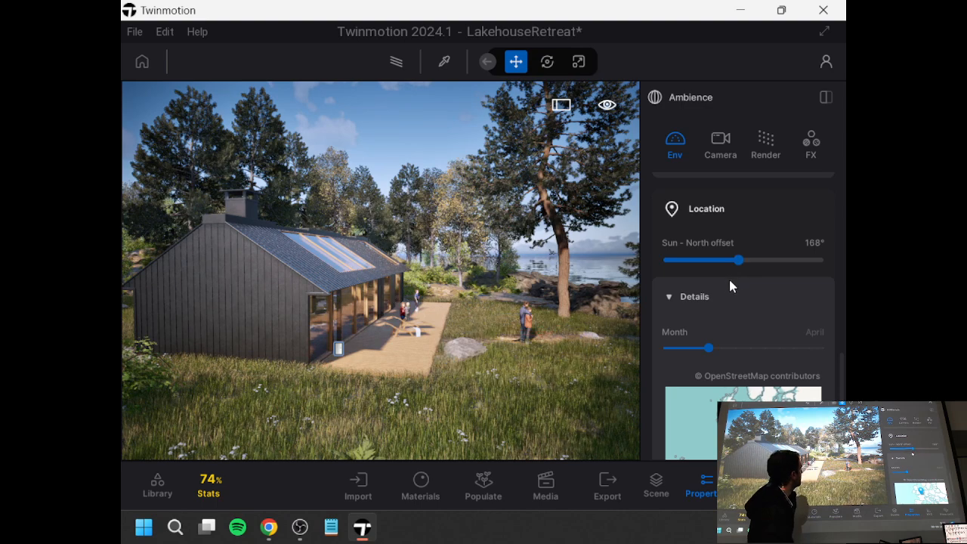
- Examine the location map and coordinate search, and expand the HDRI environment settings
{"action": "scroll", "coordinate": [706, 299], "scroll_direction": "down", "scroll_amount": 5}
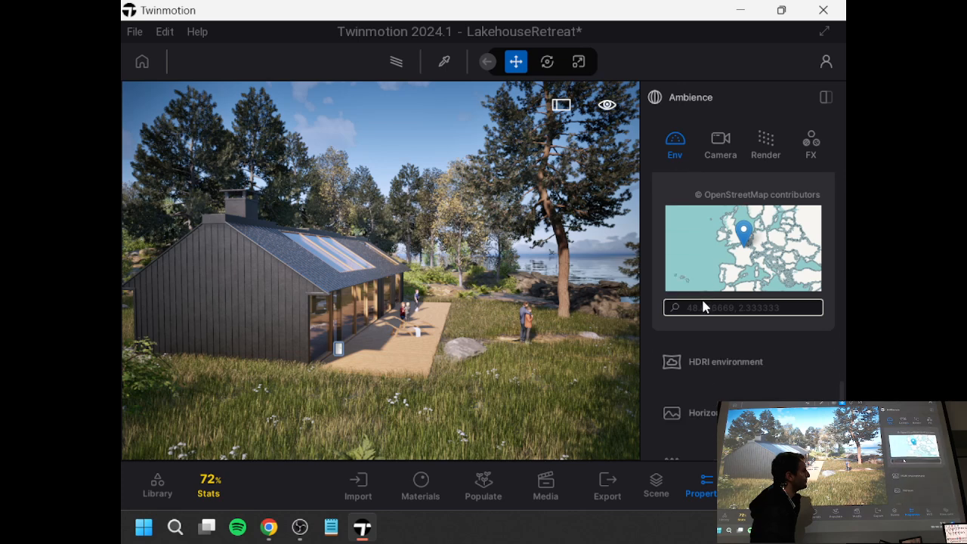
{"action": "scroll", "coordinate": [730, 278], "scroll_direction": "down", "scroll_amount": 1}
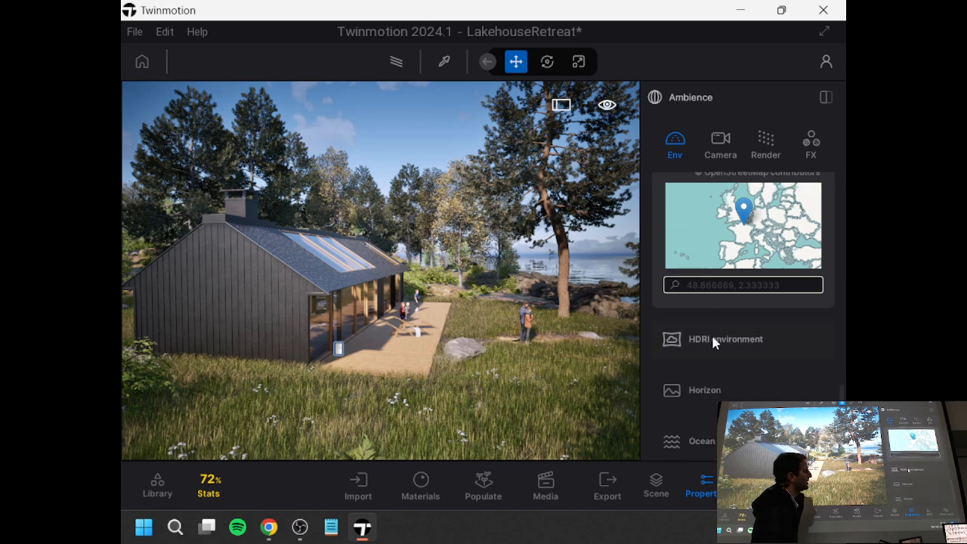
{"action": "scroll", "coordinate": [713, 339], "scroll_direction": "down", "scroll_amount": 1}
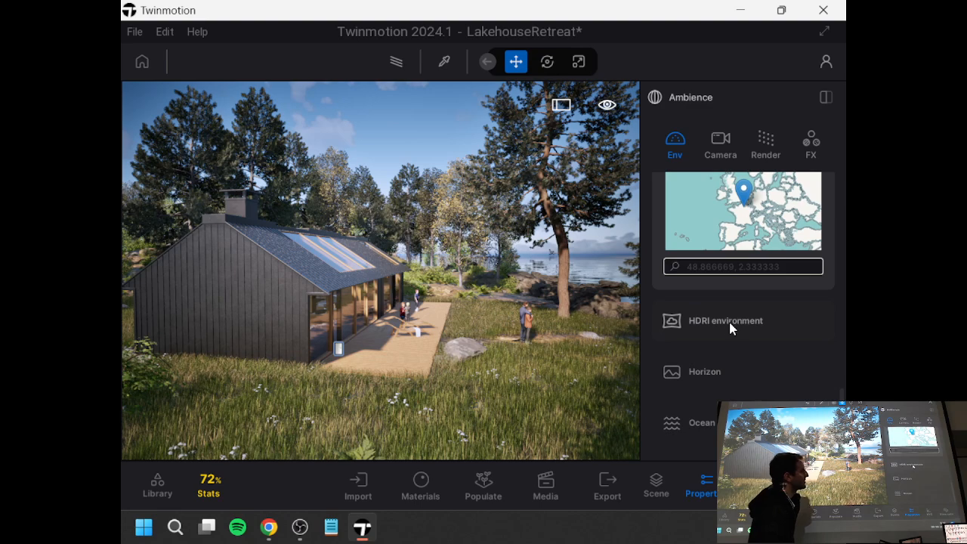
{"action": "left_click", "coordinate": [728, 323]}
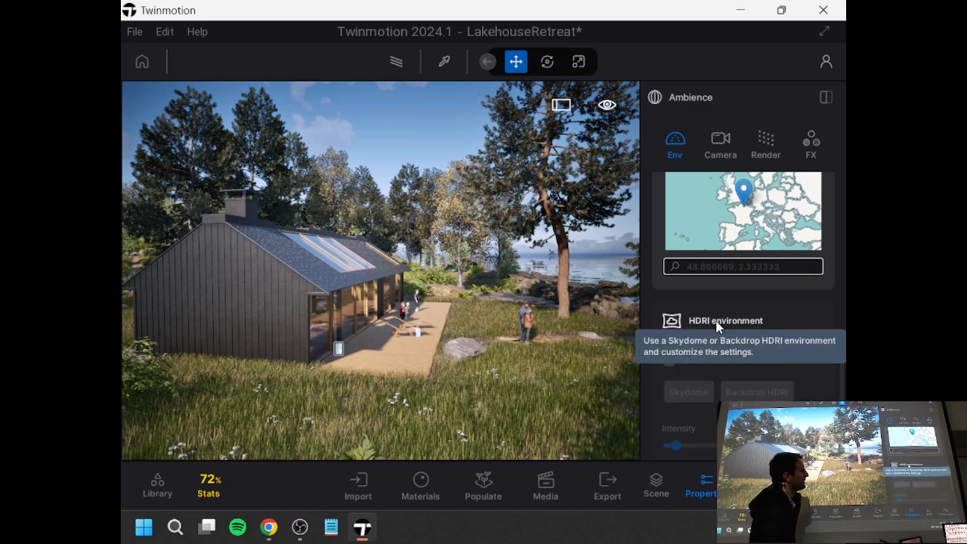
{"action": "left_click", "coordinate": [719, 321]}
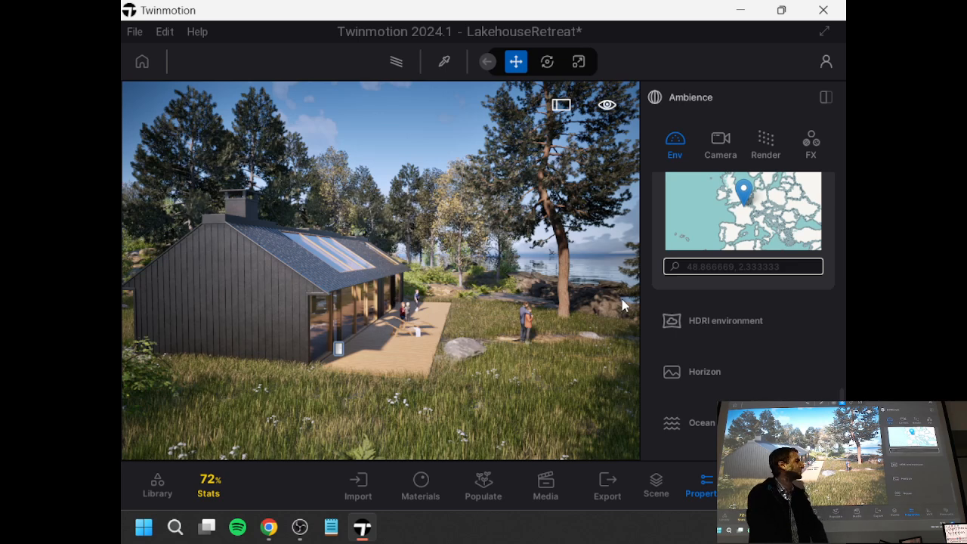
{"action": "left_click", "coordinate": [712, 321]}
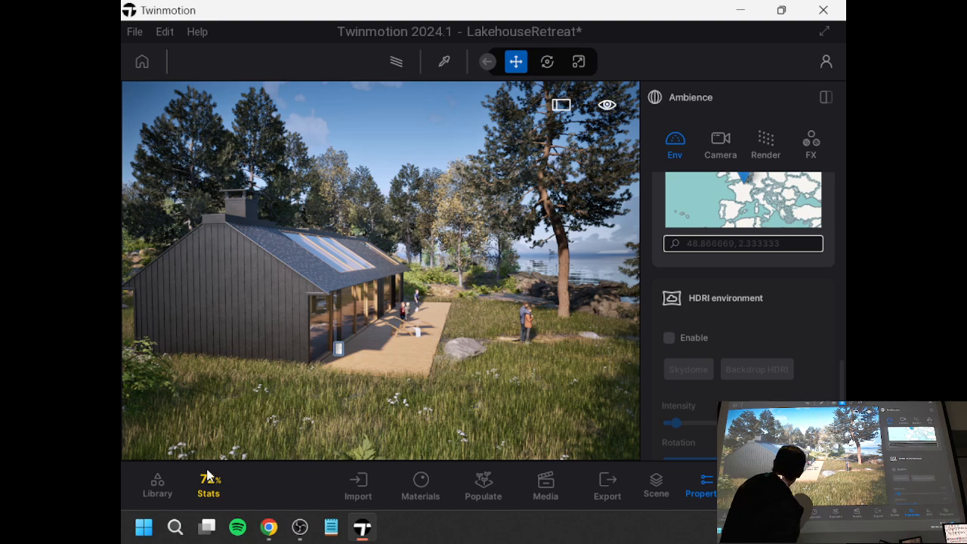
- Open the library's HDRI environments, look through the Studio collection and return to the HDRI categories
{"action": "left_click", "coordinate": [166, 485]}
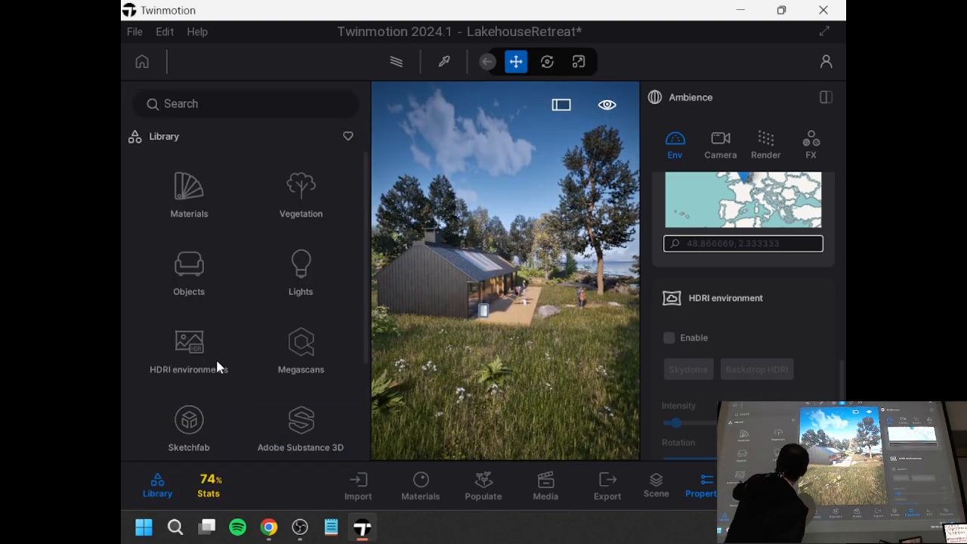
{"action": "left_click", "coordinate": [203, 352]}
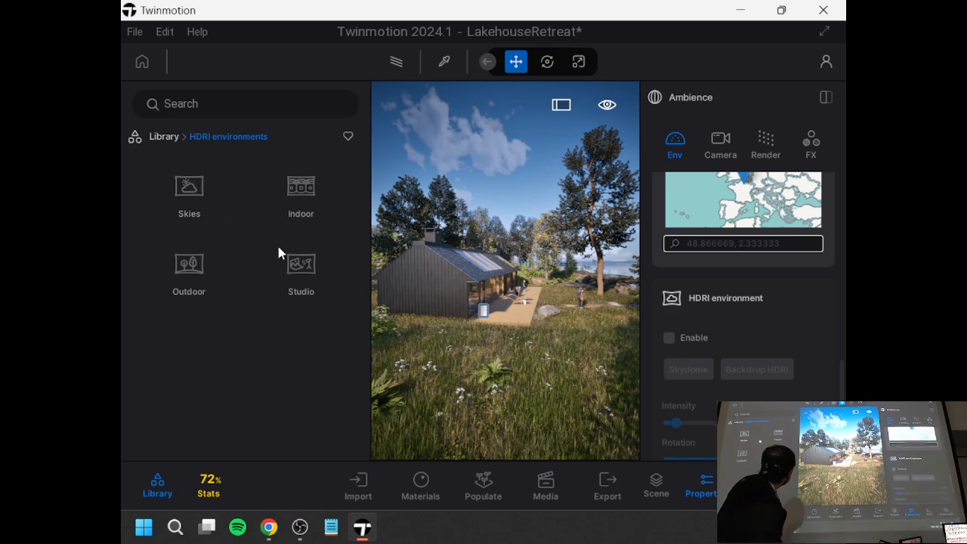
{"action": "left_click", "coordinate": [301, 287]}
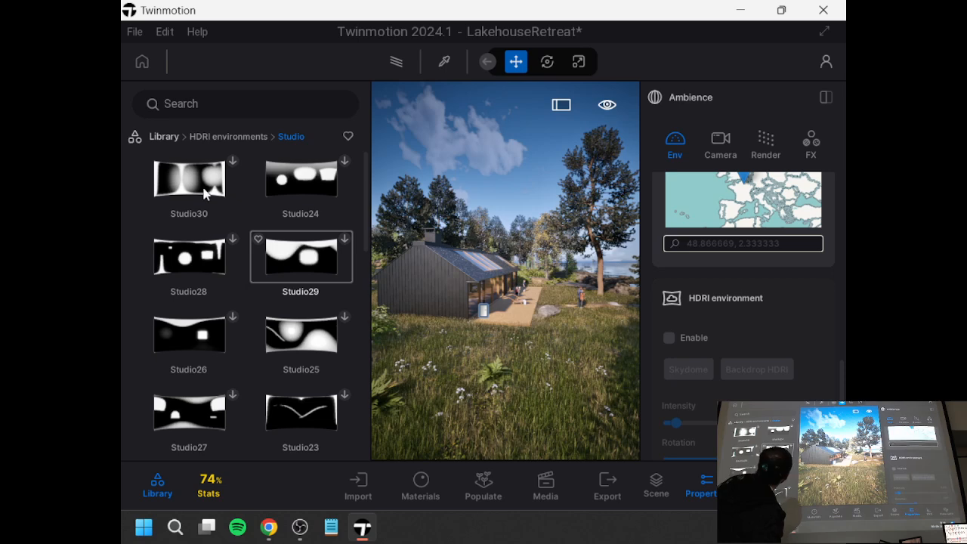
{"action": "left_click", "coordinate": [237, 137]}
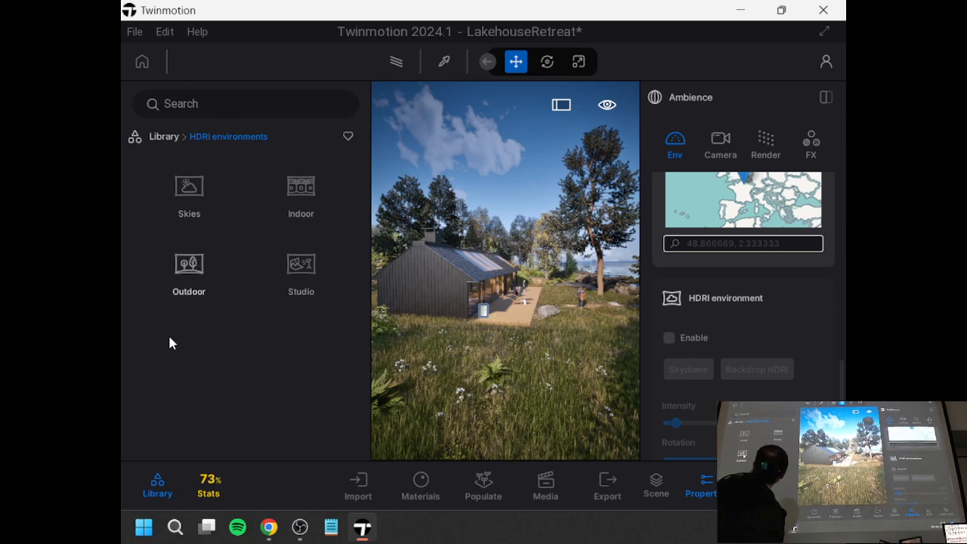
- Browse the Outdoor HDRI environments and download Symmetrical Garden
{"action": "left_click", "coordinate": [191, 266]}
{"action": "mouse_move", "coordinate": [192, 266]}
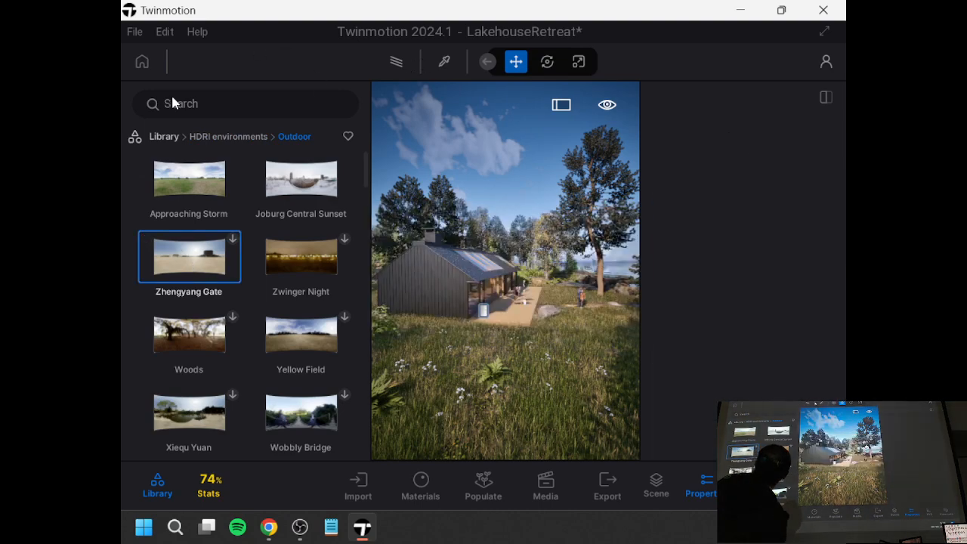
{"action": "left_click", "coordinate": [135, 33]}
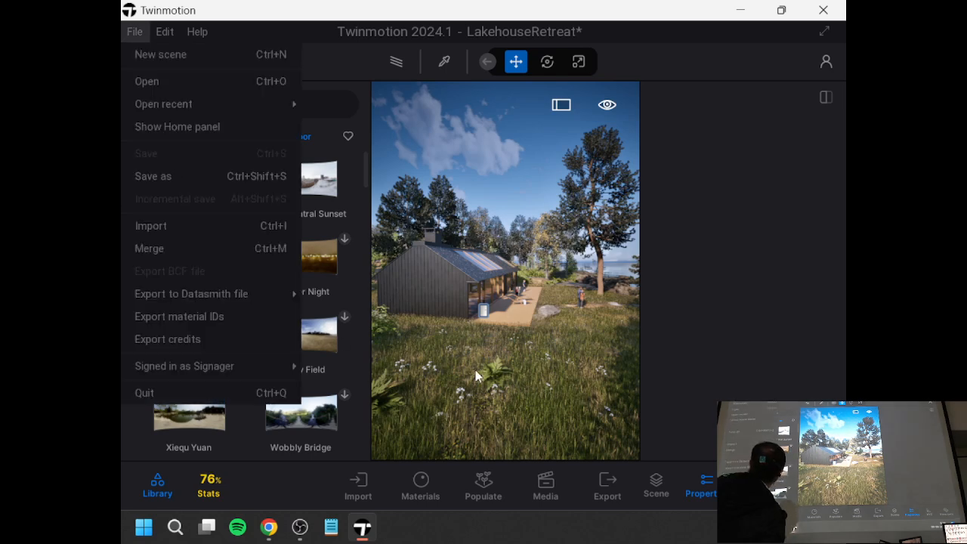
{"action": "left_click", "coordinate": [358, 349]}
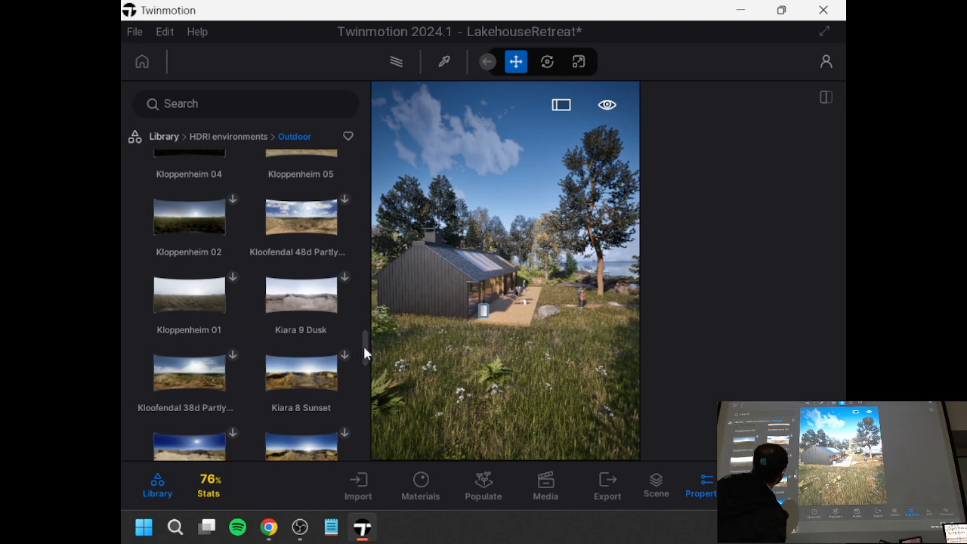
{"action": "left_click_drag", "start_coordinate": [365, 347], "coordinate": [368, 208]}
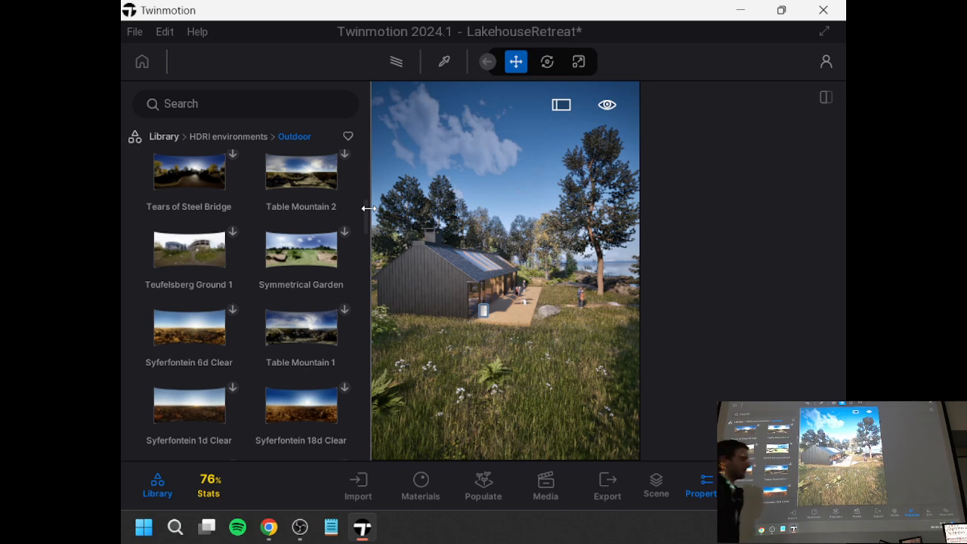
{"action": "mouse_move", "coordinate": [343, 237]}
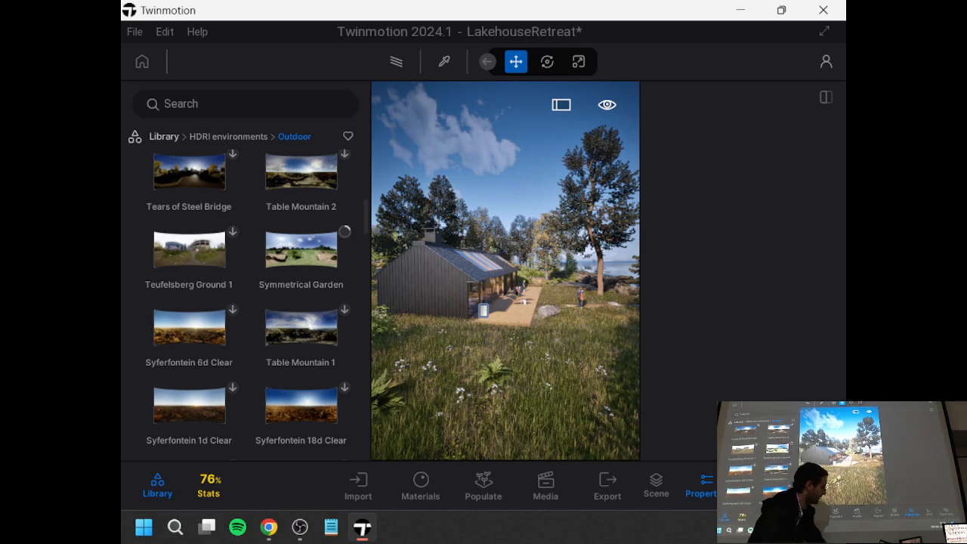
- Select the scene's Ambience again and bring up its HDRI environment settings down to the HDRI preview
{"action": "right_click_drag", "start_coordinate": [505, 270], "coordinate": [543, 270]}
{"action": "key", "text": "e"}
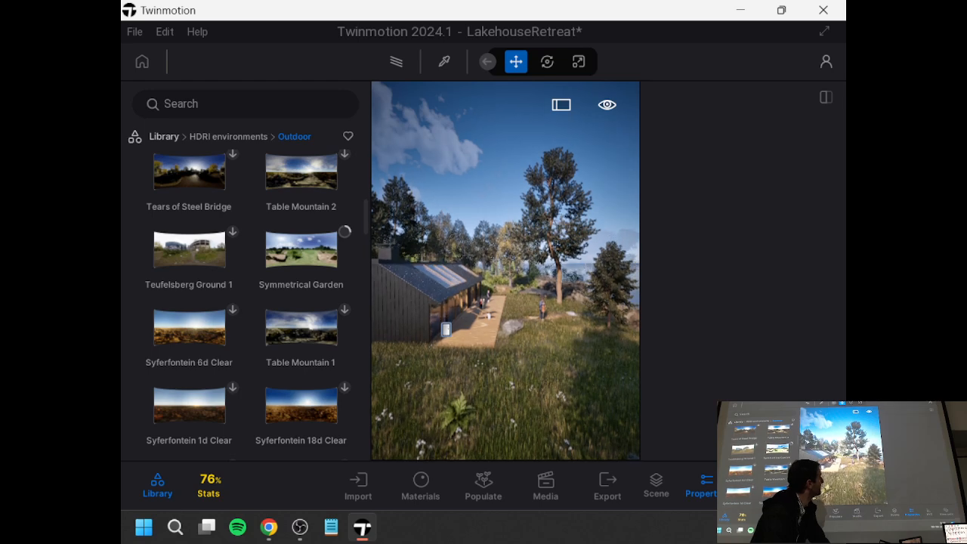
{"action": "key", "text": "e"}
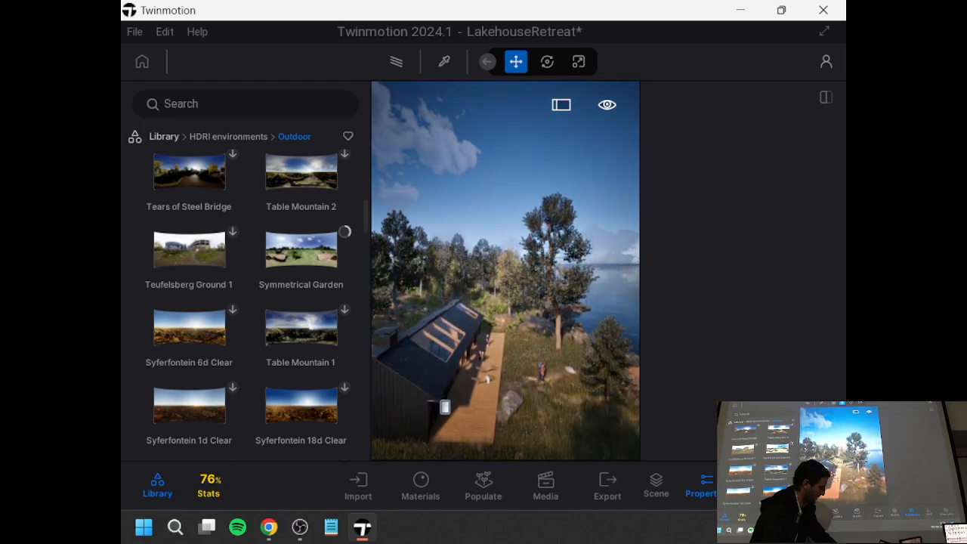
{"action": "key", "text": "e"}
{"action": "right_click_drag", "start_coordinate": [488, 285], "coordinate": [528, 285]}
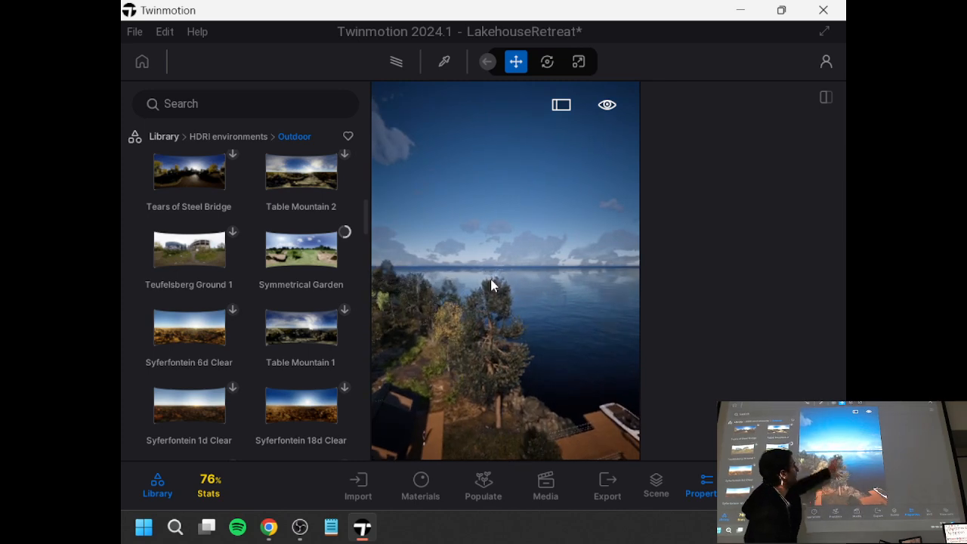
{"action": "left_click", "coordinate": [664, 495]}
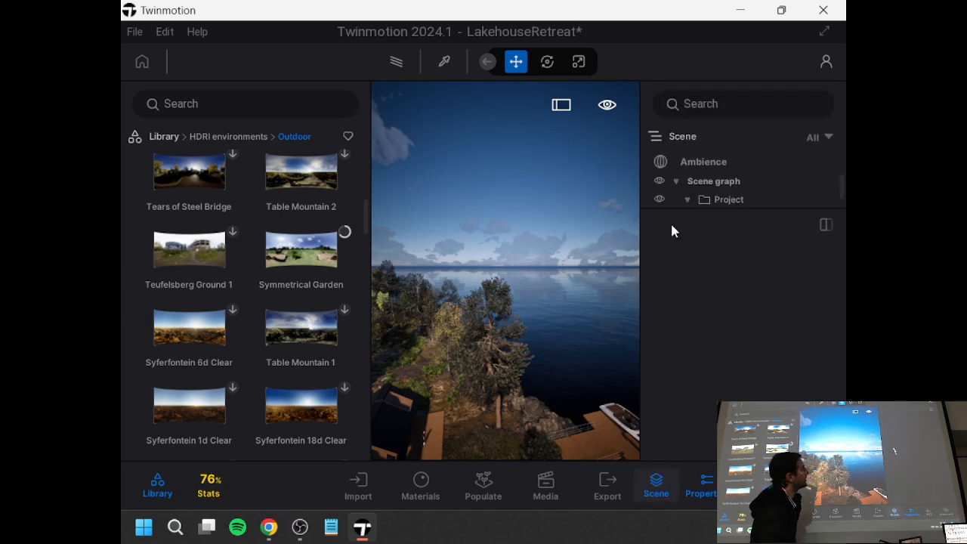
{"action": "left_click", "coordinate": [692, 164]}
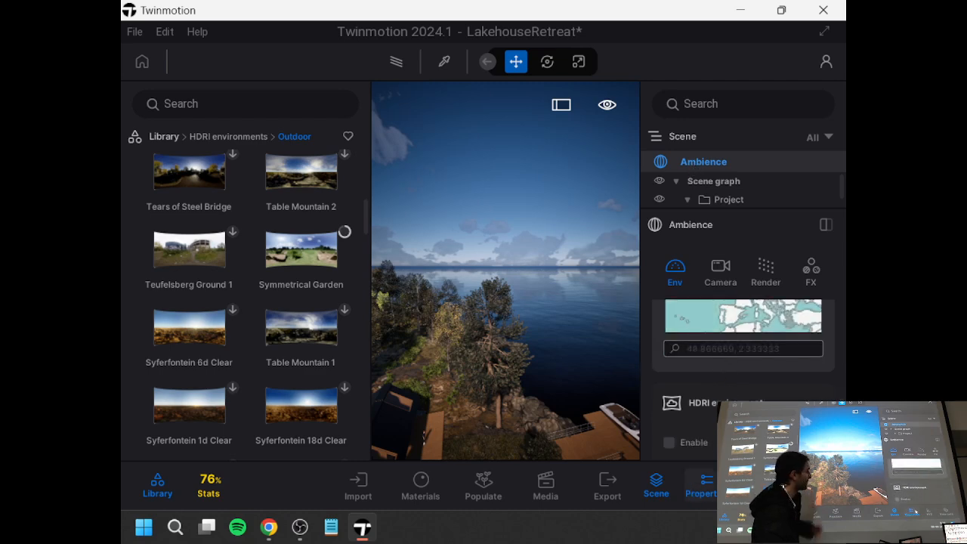
{"action": "left_click", "coordinate": [655, 488]}
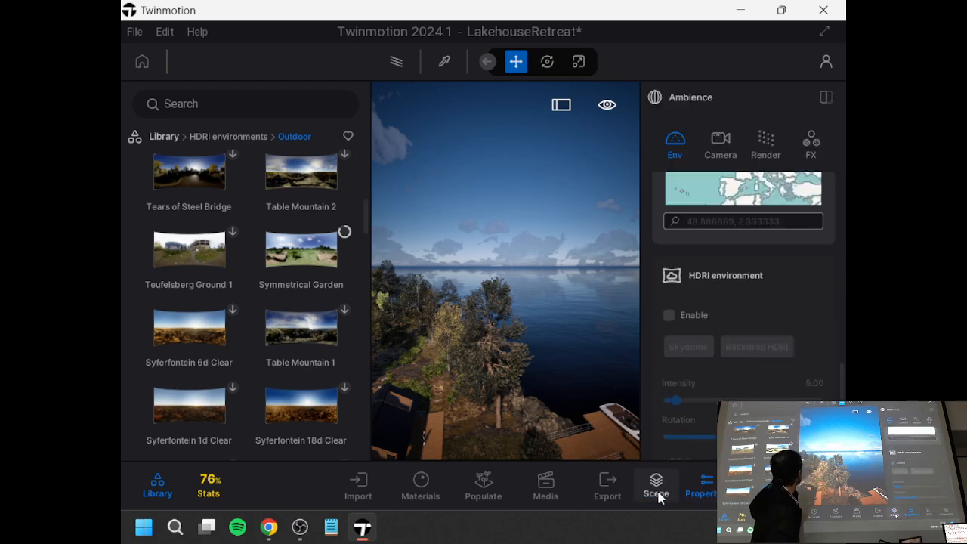
{"action": "scroll", "coordinate": [702, 409], "scroll_direction": "down", "scroll_amount": 2}
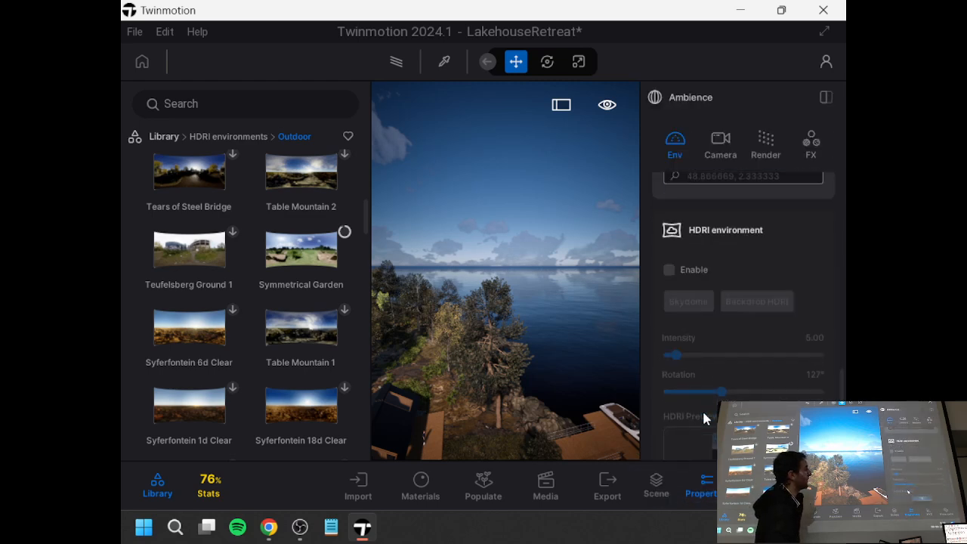
{"action": "scroll", "coordinate": [702, 408], "scroll_direction": "down", "scroll_amount": 2}
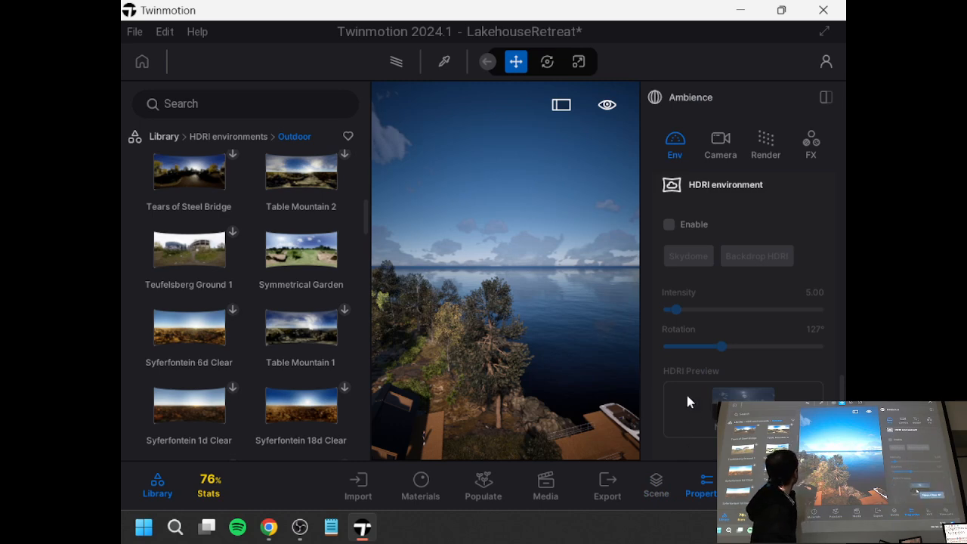
- Apply the Symmetrical Garden HDRI to the scene as a skydome and view it across the lake
{"action": "mouse_move", "coordinate": [316, 256]}
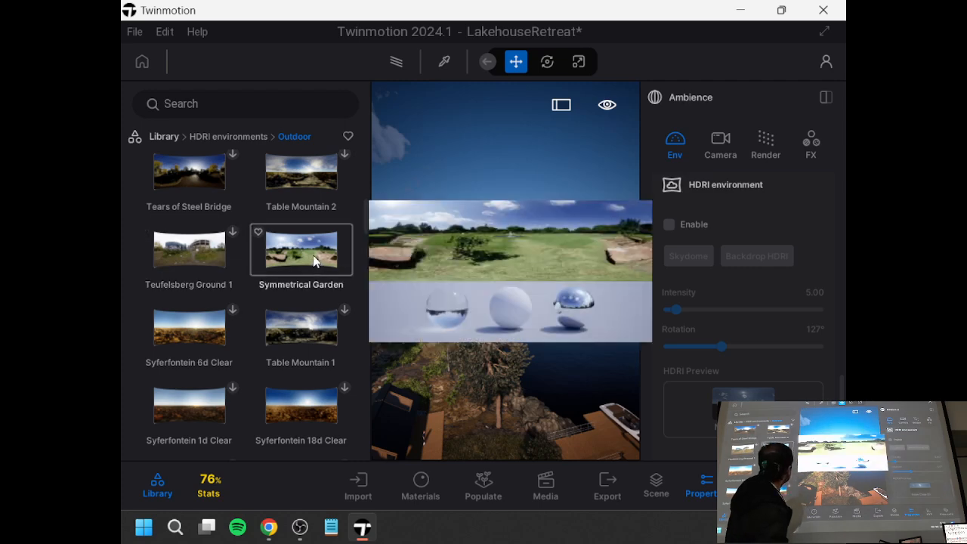
{"action": "left_click_drag", "start_coordinate": [351, 252], "coordinate": [529, 205]}
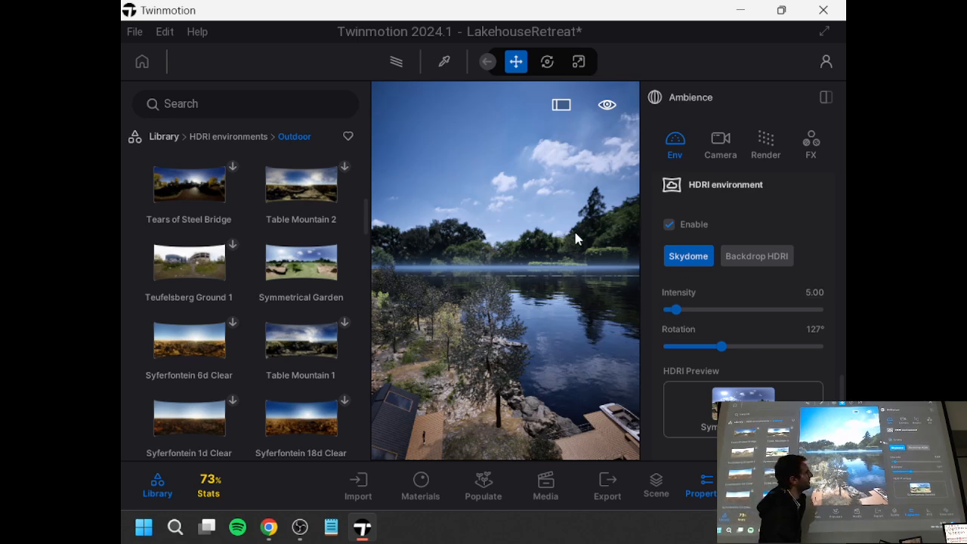
{"action": "right_click_drag", "start_coordinate": [553, 273], "coordinate": [547, 298]}
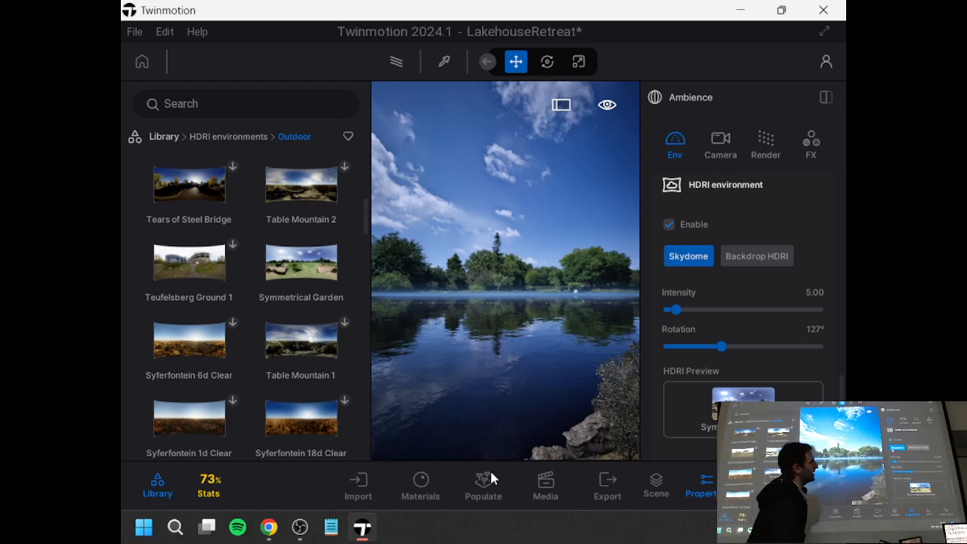
- Switch the HDRI environment to Backdrop HDRI and examine its dome around the site and its preview settings
{"action": "left_click", "coordinate": [732, 257]}
{"action": "mouse_move", "coordinate": [456, 339]}
{"action": "left_mouse_down"}
{"action": "mouse_move", "coordinate": [456, 268]}
{"action": "mouse_move", "coordinate": [455, 320]}
{"action": "left_mouse_up"}
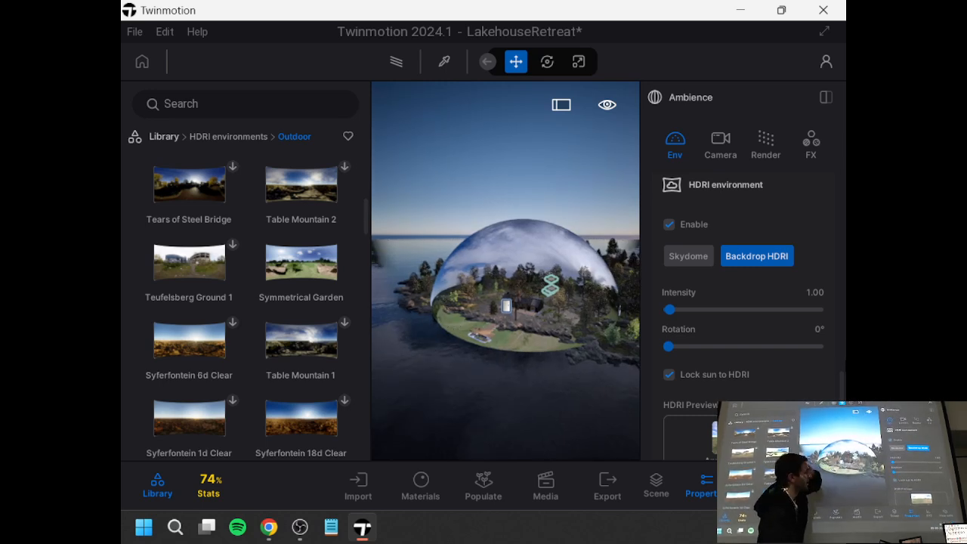
{"action": "scroll", "coordinate": [738, 367], "scroll_direction": "down", "scroll_amount": 4}
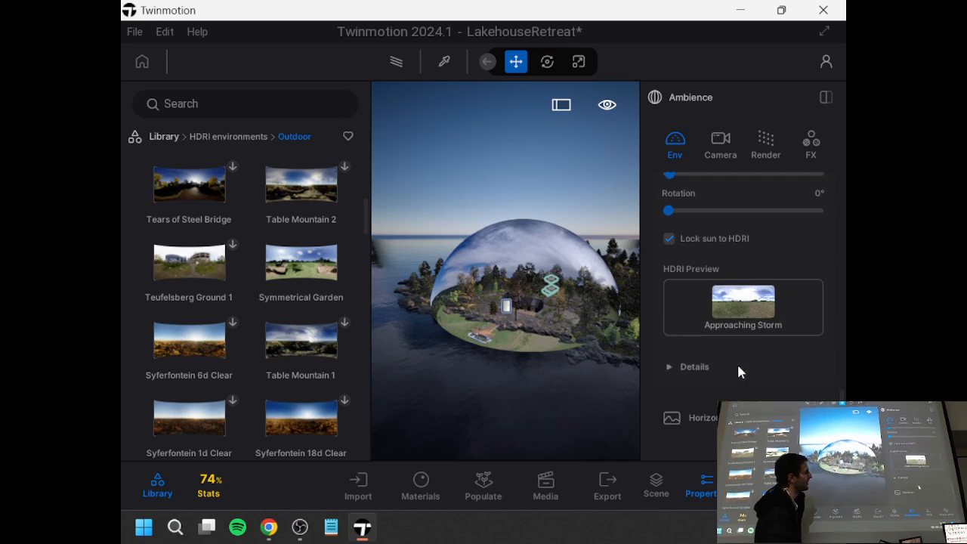
- Expand the backdrop HDRI's details and use the target positioning tool to move the dome off the island onto the open lake
{"action": "left_click", "coordinate": [739, 366]}
{"action": "scroll", "coordinate": [737, 370], "scroll_direction": "down", "scroll_amount": 1}
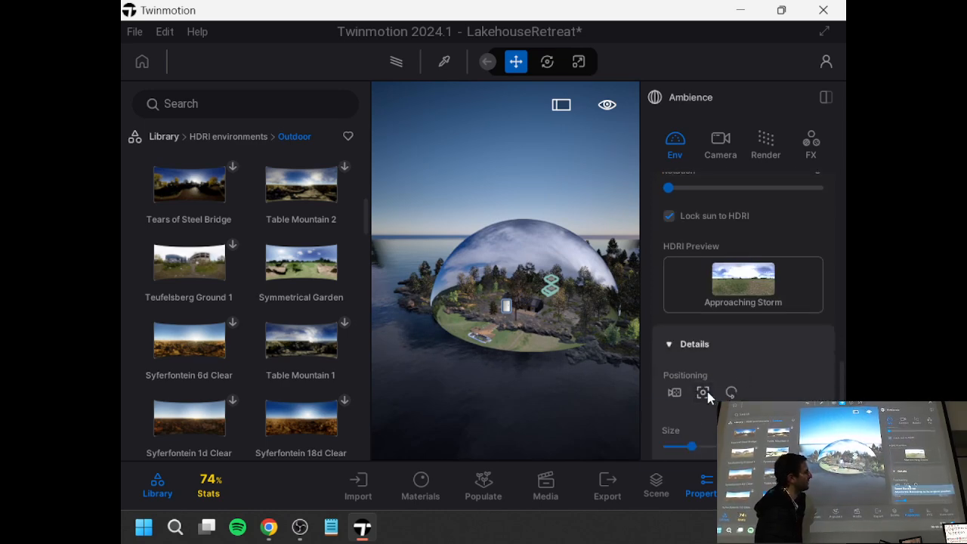
{"action": "left_click", "coordinate": [703, 392]}
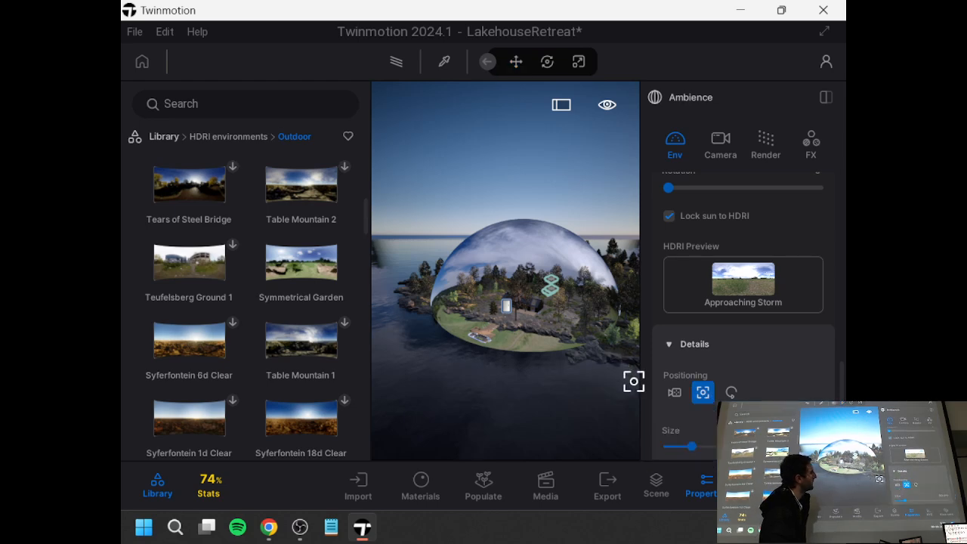
{"action": "left_click", "coordinate": [634, 381]}
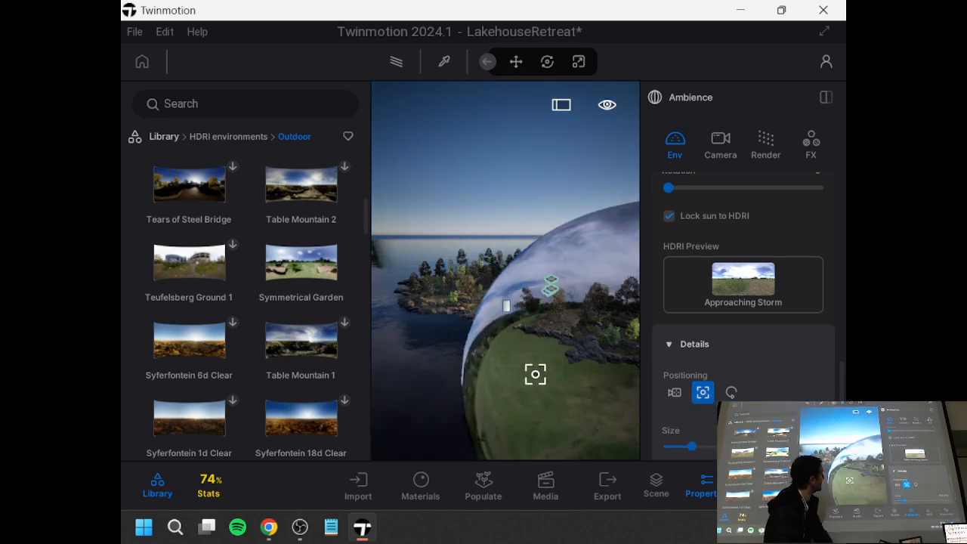
{"action": "scroll", "coordinate": [430, 341], "scroll_direction": "down", "scroll_amount": 5}
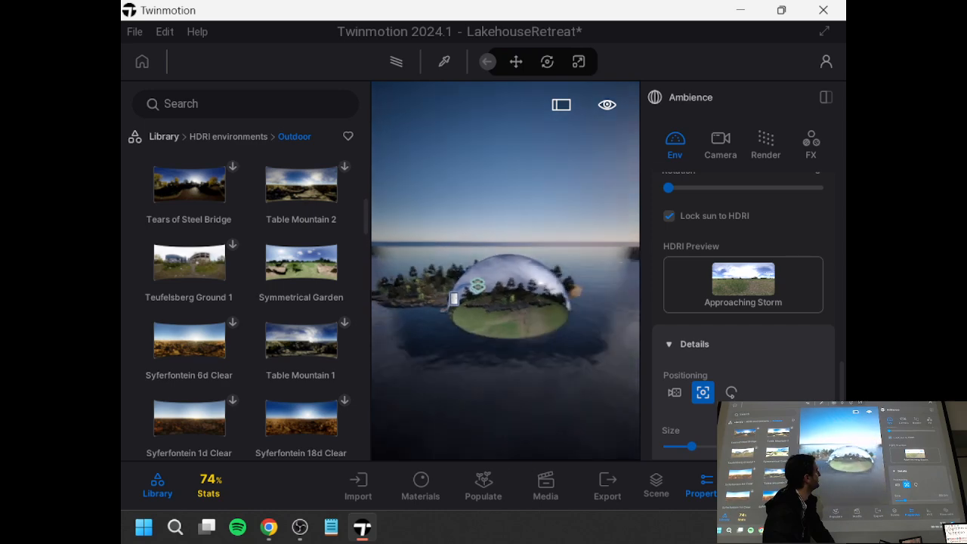
{"action": "left_click", "coordinate": [555, 344]}
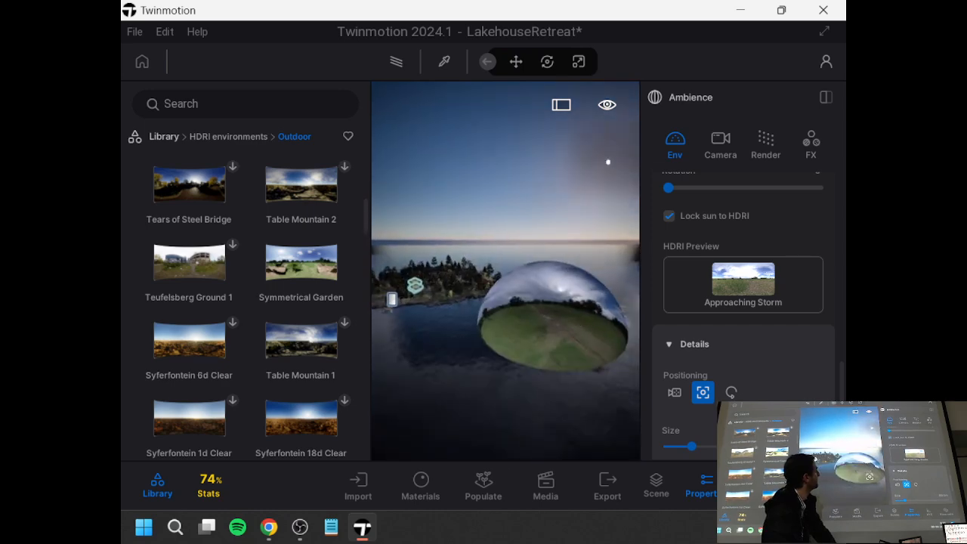
- Inspect the Approaching Storm backdrop from inside its dome and from outside over the lake
{"action": "scroll", "coordinate": [556, 344], "scroll_direction": "up", "scroll_amount": 6}
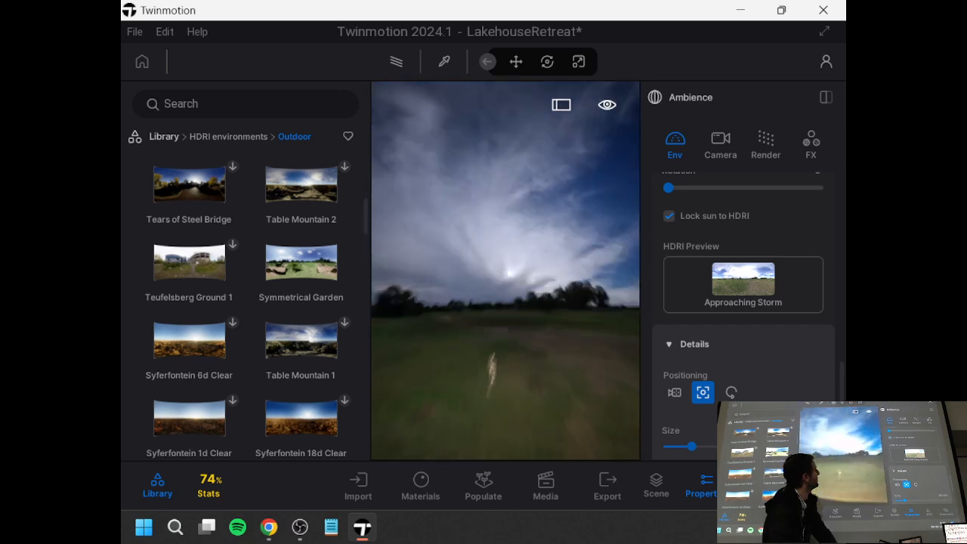
{"action": "right_click_drag", "start_coordinate": [555, 343], "coordinate": [656, 359]}
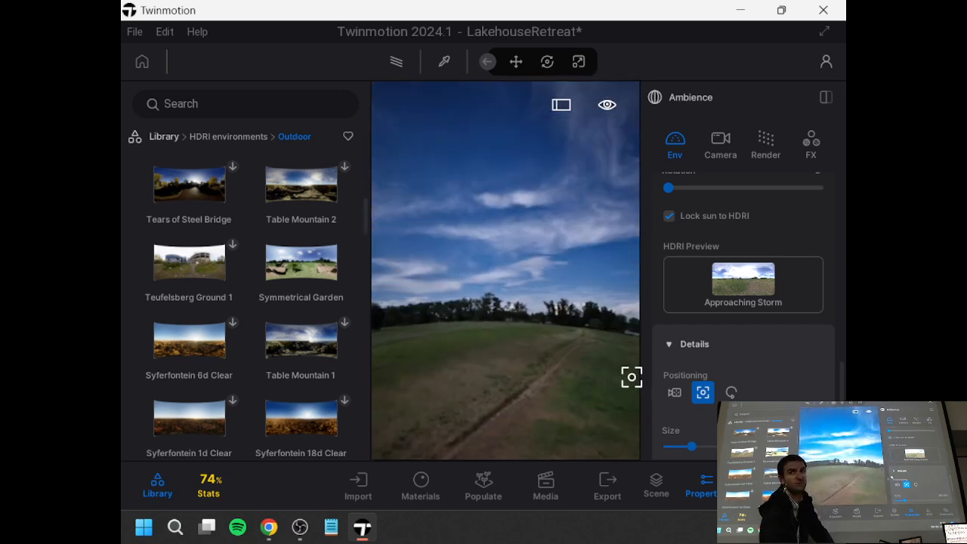
{"action": "right_click_drag", "start_coordinate": [439, 347], "coordinate": [550, 349]}
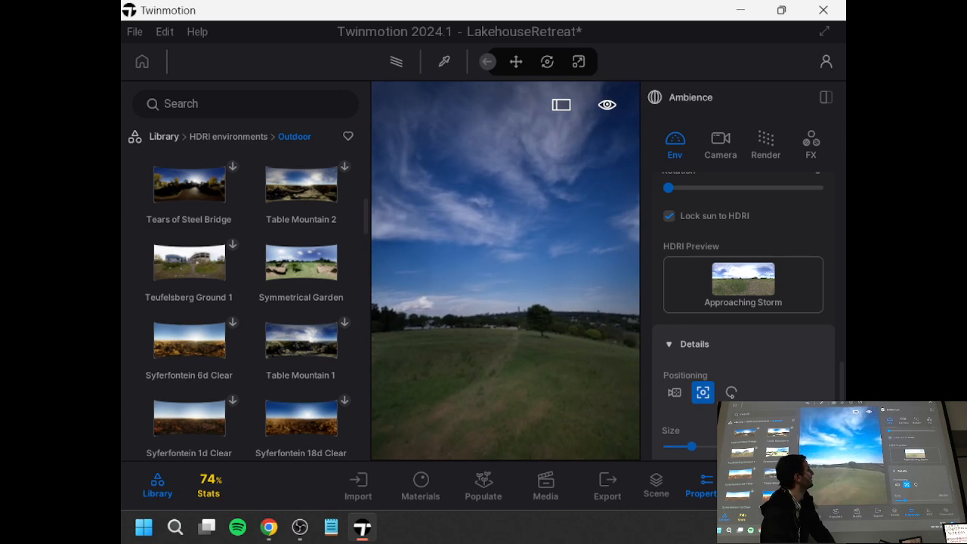
{"action": "scroll", "coordinate": [550, 350], "scroll_direction": "down", "scroll_amount": 8}
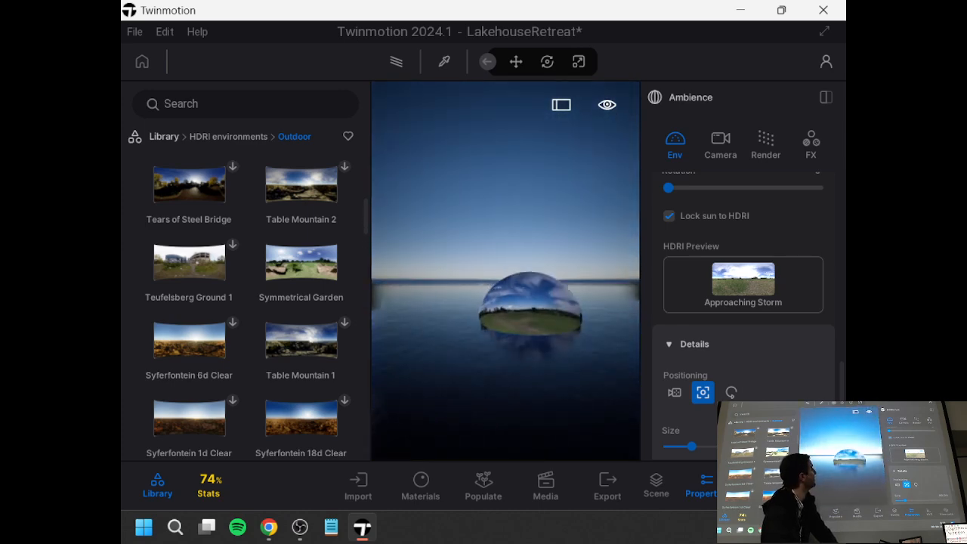
{"action": "right_click_drag", "start_coordinate": [550, 349], "coordinate": [560, 353]}
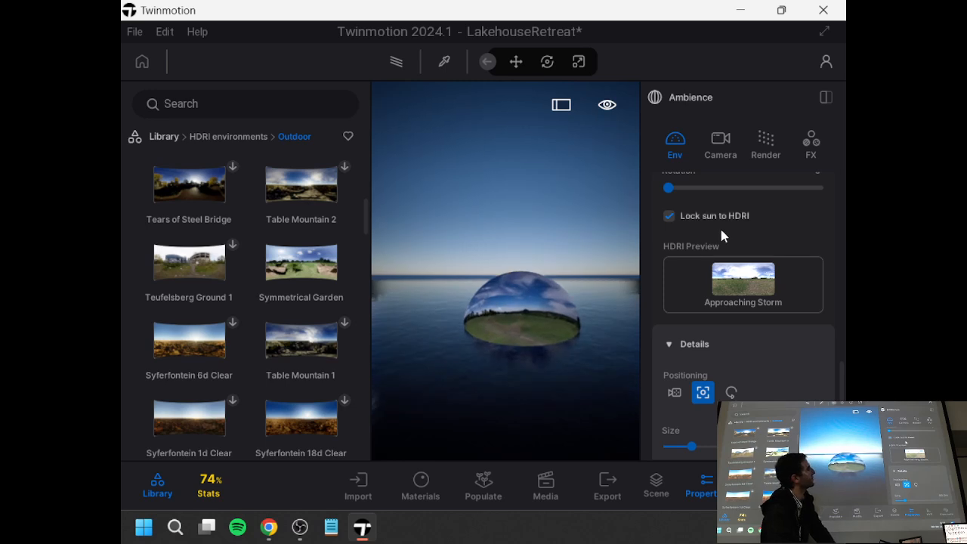
- Switch the HDRI environment back to Skydome and fly across the lake to the island with the lakehouse
{"action": "scroll", "coordinate": [719, 226], "scroll_direction": "up", "scroll_amount": 3}
{"action": "left_click", "coordinate": [697, 237]}
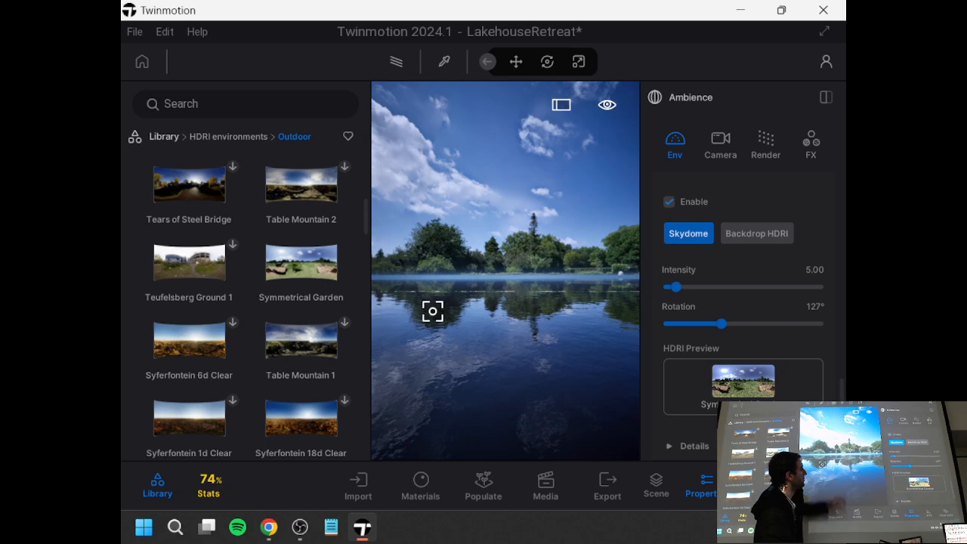
{"action": "right_click_drag", "start_coordinate": [432, 311], "coordinate": [614, 294]}
{"action": "key", "text": "Up"}
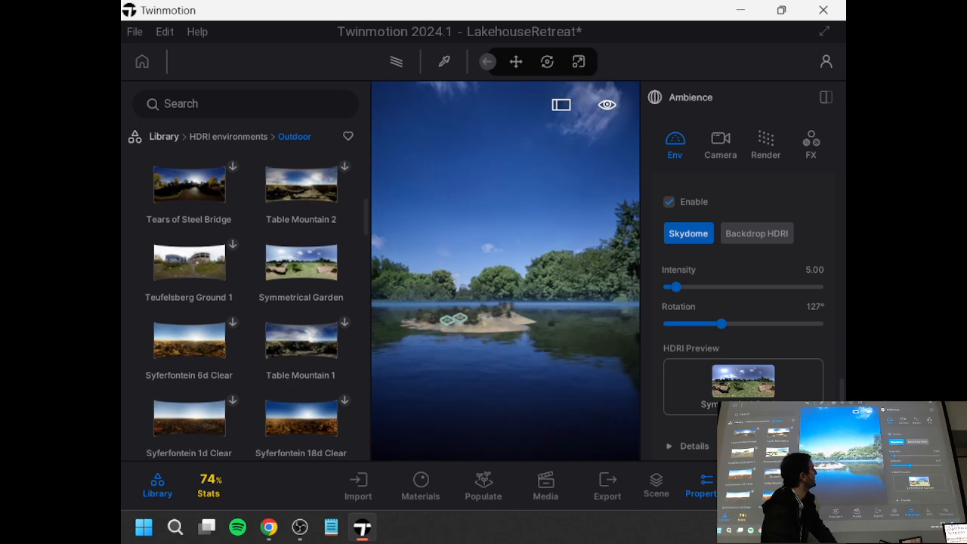
{"action": "key", "text": "Up"}
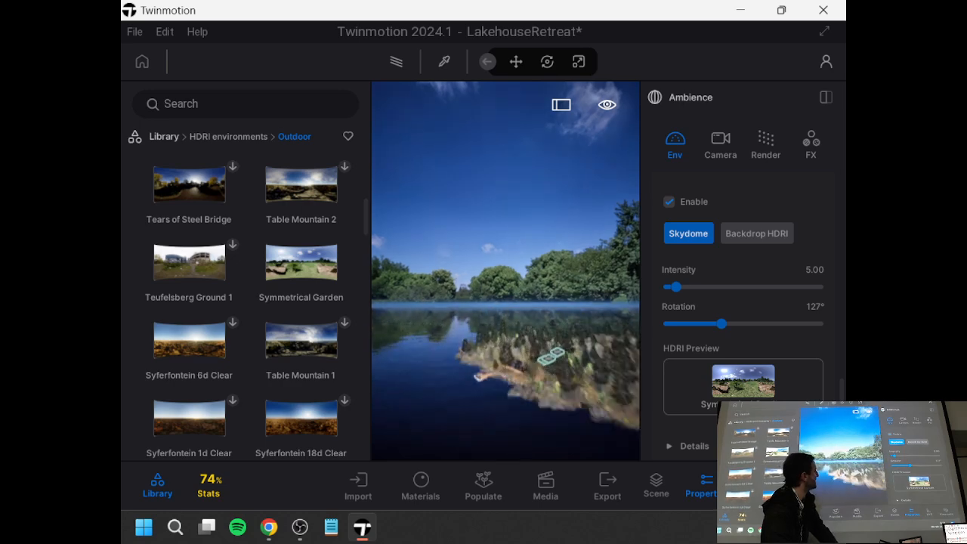
{"action": "key", "text": "Up"}
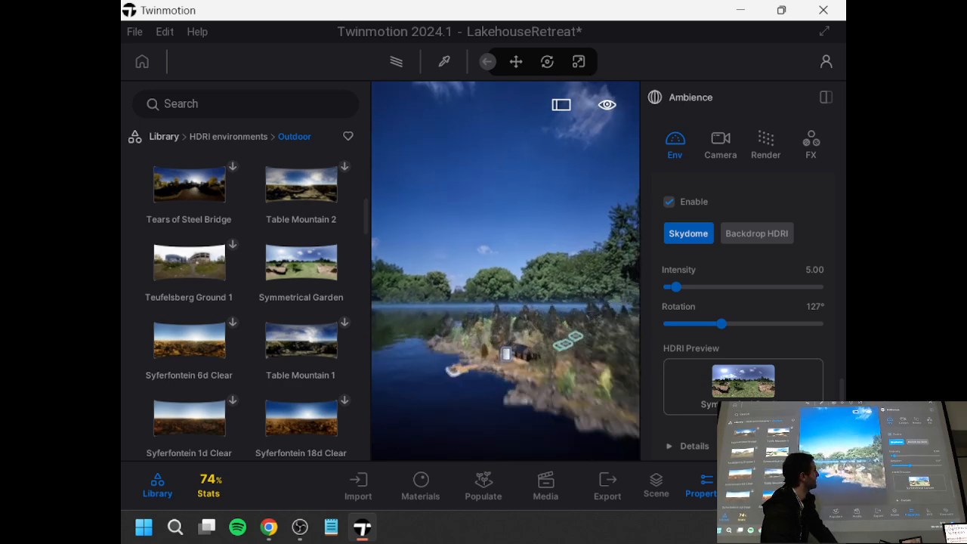
{"action": "key", "text": "Up"}
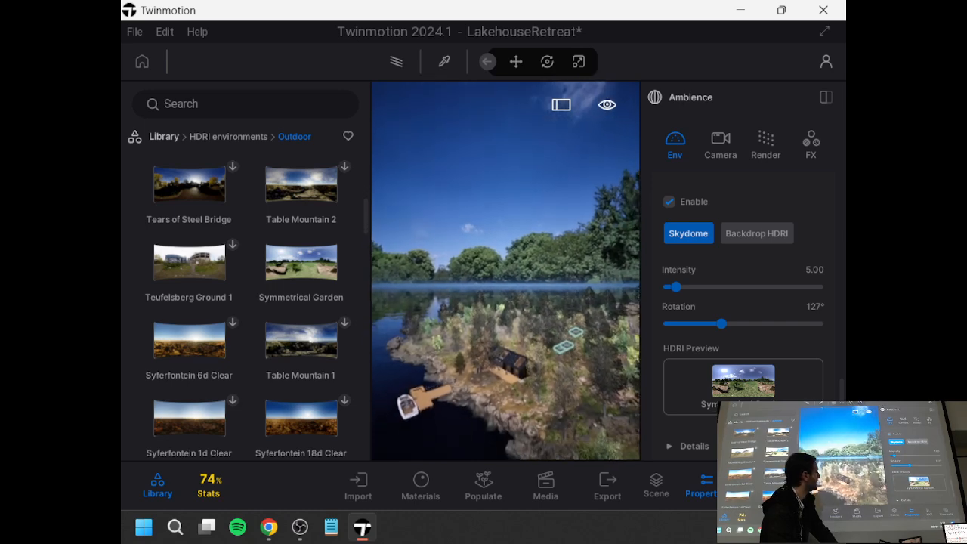
- Switch the HDRI environment to Backdrop HDRI and view its dome on the lake for comparison
{"action": "left_click", "coordinate": [756, 235]}
{"action": "key", "text": "Down"}
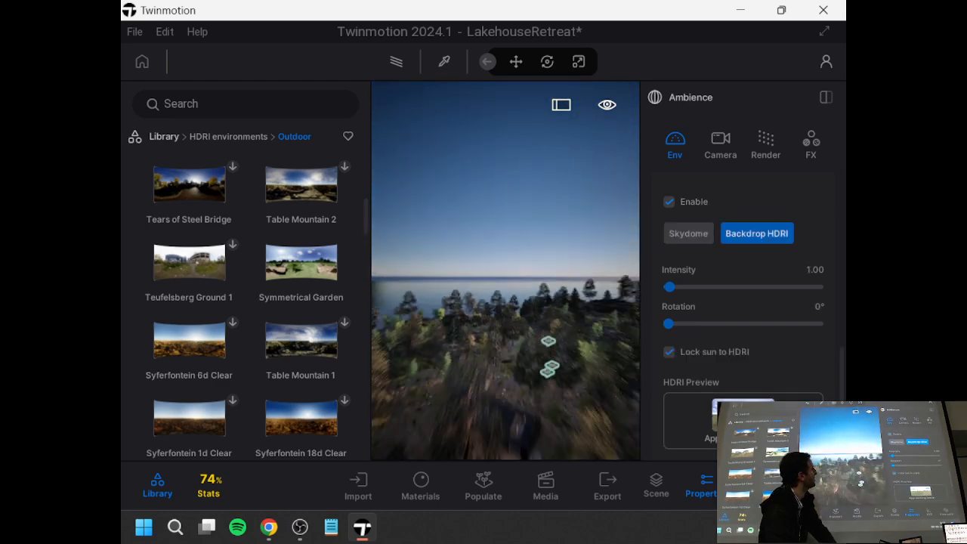
{"action": "key", "text": "Down"}
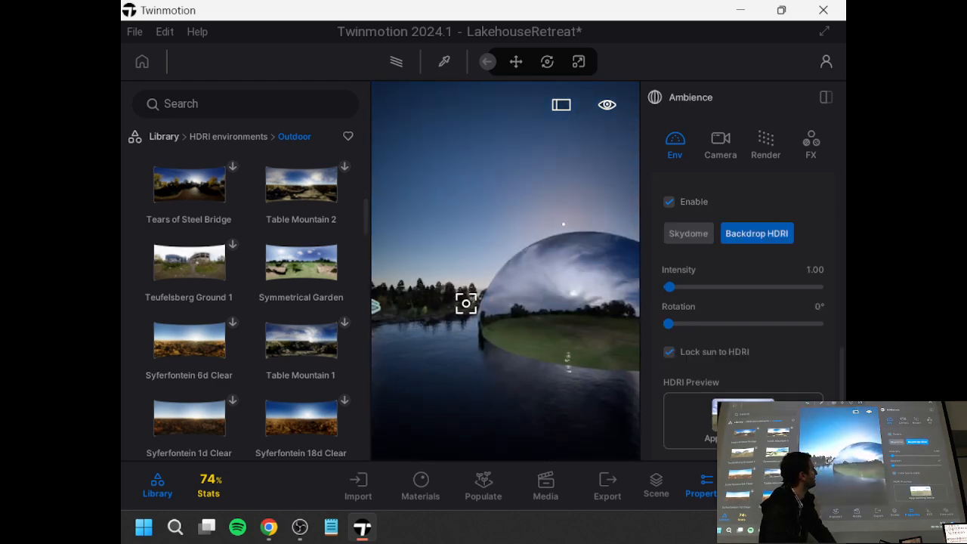
{"action": "left_click_drag", "start_coordinate": [415, 332], "coordinate": [426, 326]}
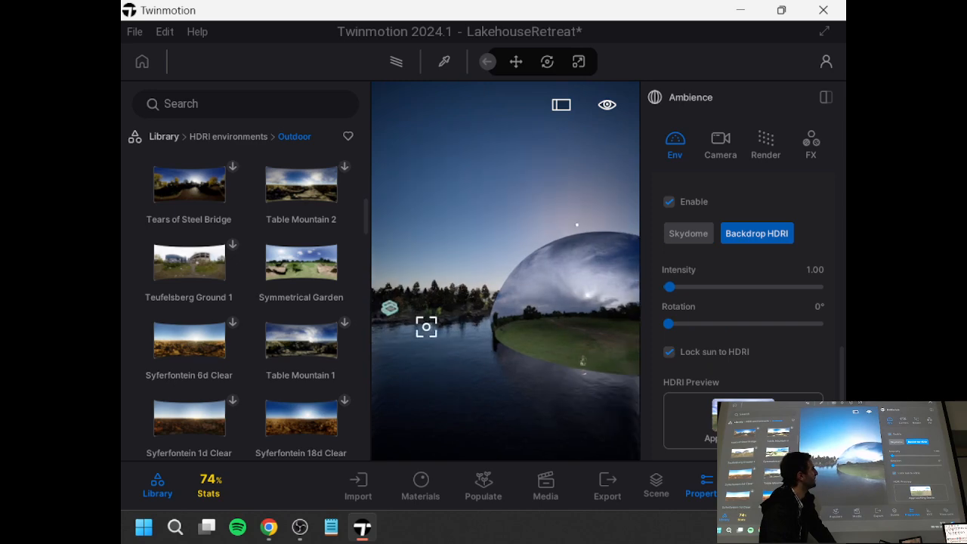
- Return the HDRI environment to Skydome and move the view to the boat at the wooden dock
{"action": "left_click", "coordinate": [696, 236]}
{"action": "left_click", "coordinate": [392, 307]}
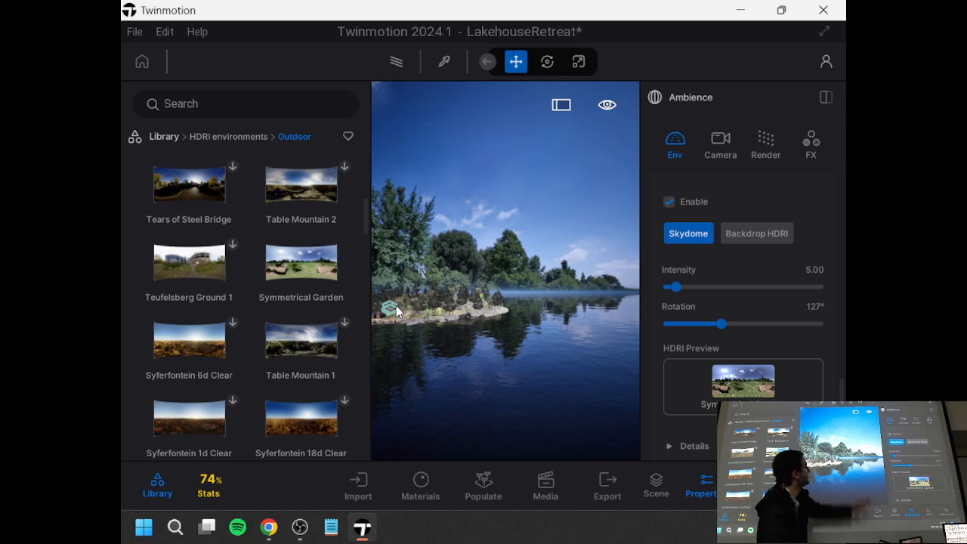
{"action": "right_click_drag", "start_coordinate": [429, 326], "coordinate": [555, 278]}
{"action": "key", "text": "w"}
{"action": "key", "text": "s"}
{"action": "key", "text": "w"}
{"action": "key", "text": "s"}
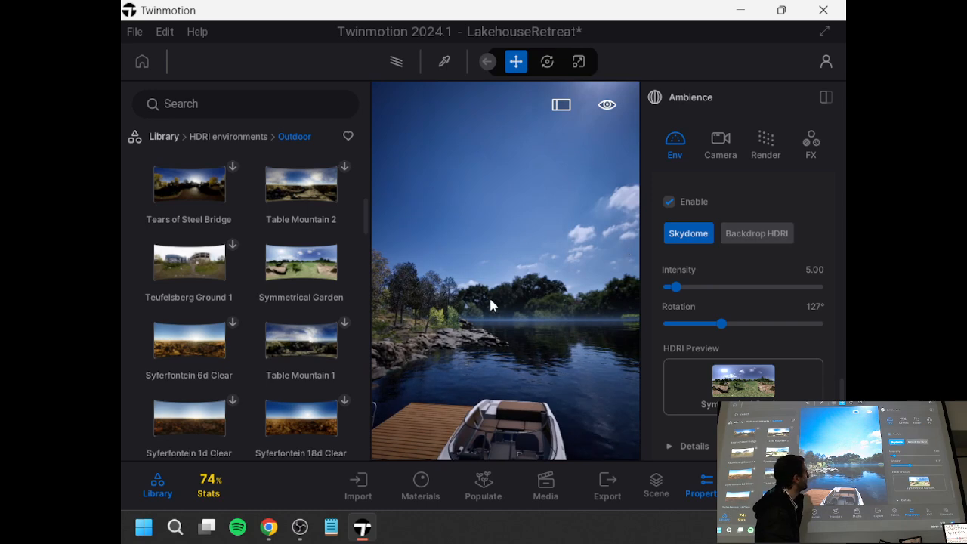
- Face the lakehouse and set the skydome HDRI's intensity to 24.06
{"action": "right_click_drag", "start_coordinate": [490, 302], "coordinate": [583, 302]}
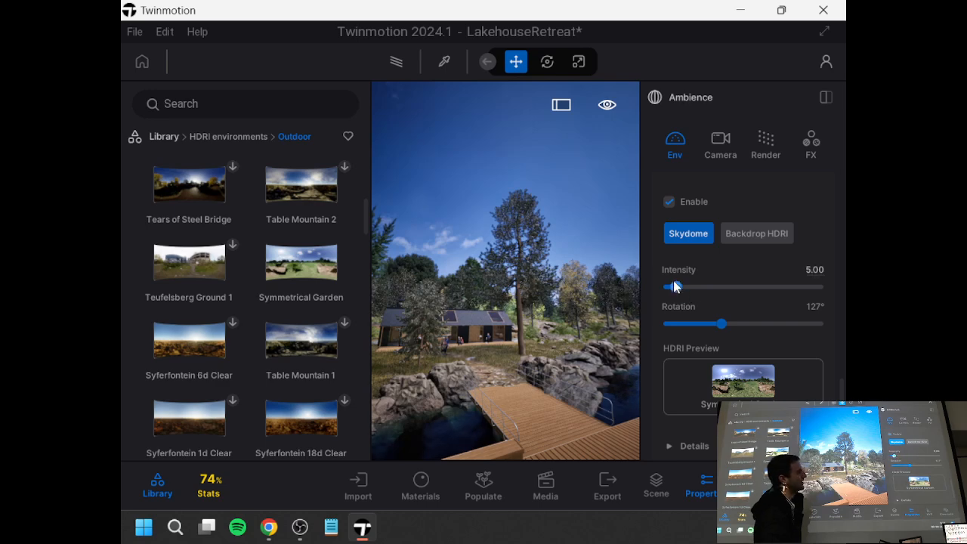
{"action": "left_click_drag", "start_coordinate": [676, 288], "coordinate": [801, 284]}
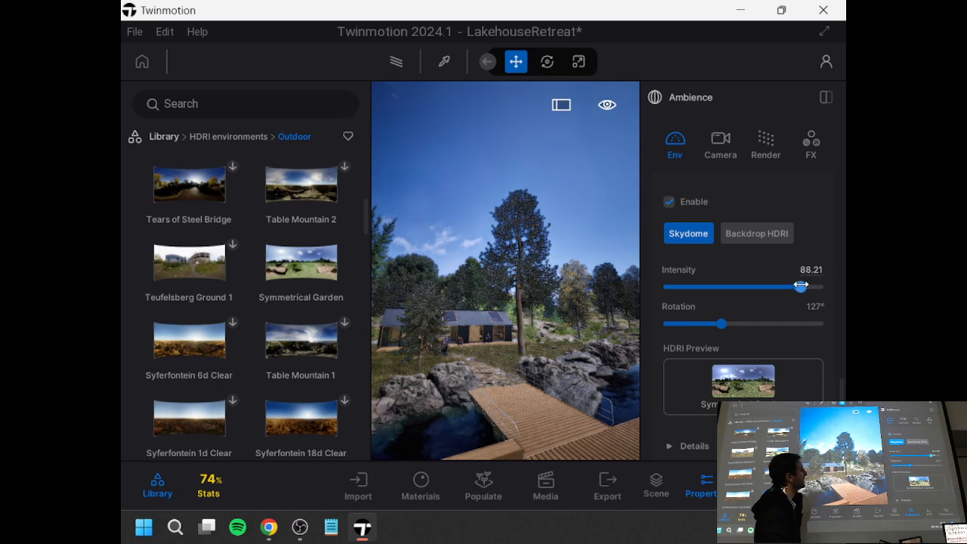
{"action": "left_click_drag", "start_coordinate": [715, 285], "coordinate": [703, 287]}
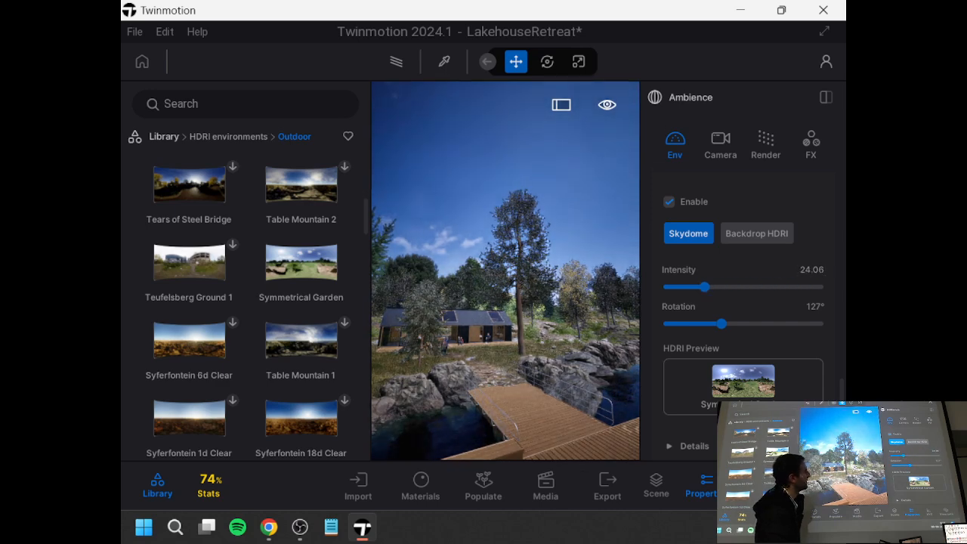
- Look out over the lake from the dock and set the skydome HDRI's rotation to 141°
{"action": "right_click_drag", "start_coordinate": [455, 318], "coordinate": [544, 317]}
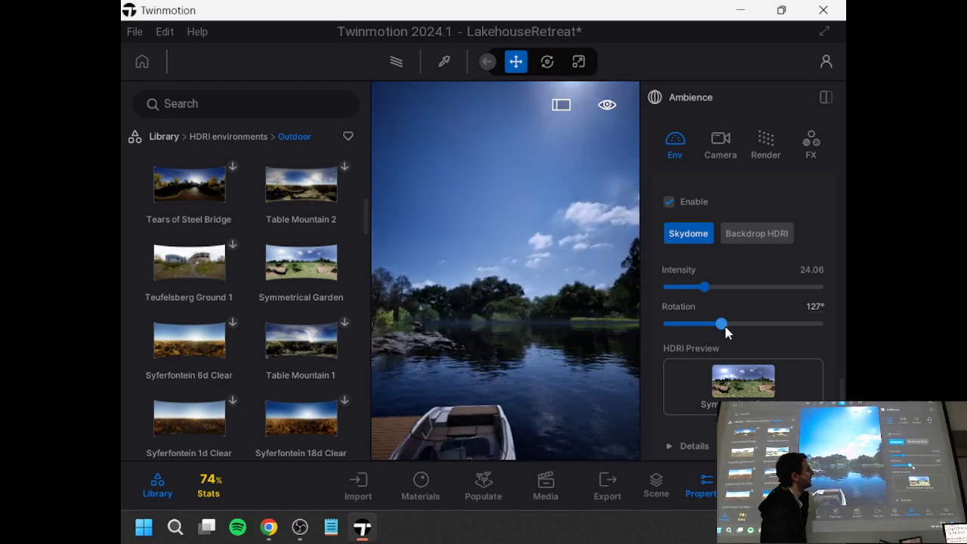
{"action": "mouse_move", "coordinate": [721, 323]}
{"action": "left_mouse_down"}
{"action": "mouse_move", "coordinate": [761, 324]}
{"action": "mouse_move", "coordinate": [727, 324]}
{"action": "left_mouse_up"}
{"action": "scroll", "coordinate": [748, 359], "scroll_direction": "down", "scroll_amount": 1}
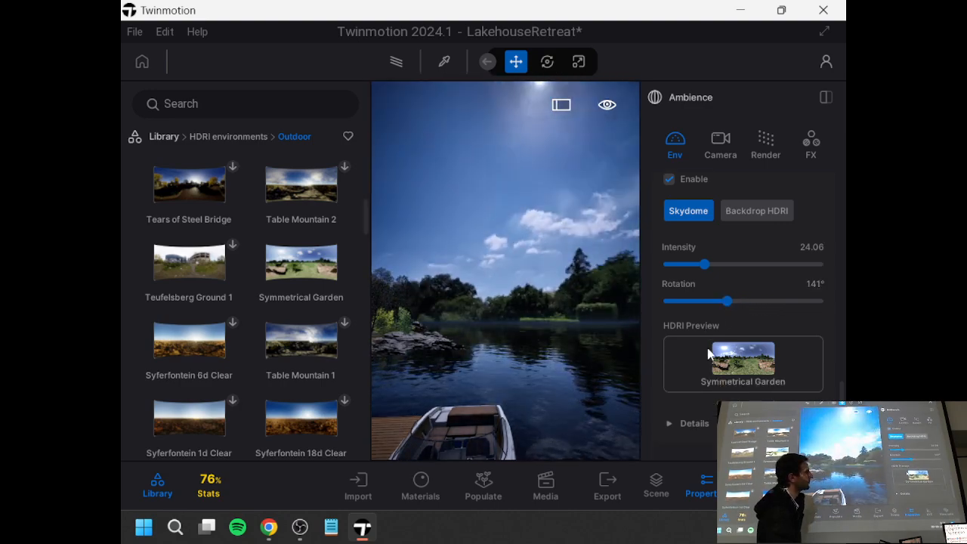
- Open the Symmetrical Garden preview's options, close them, and expand the skydome HDRI's details
{"action": "scroll", "coordinate": [719, 373], "scroll_direction": "down", "scroll_amount": 2}
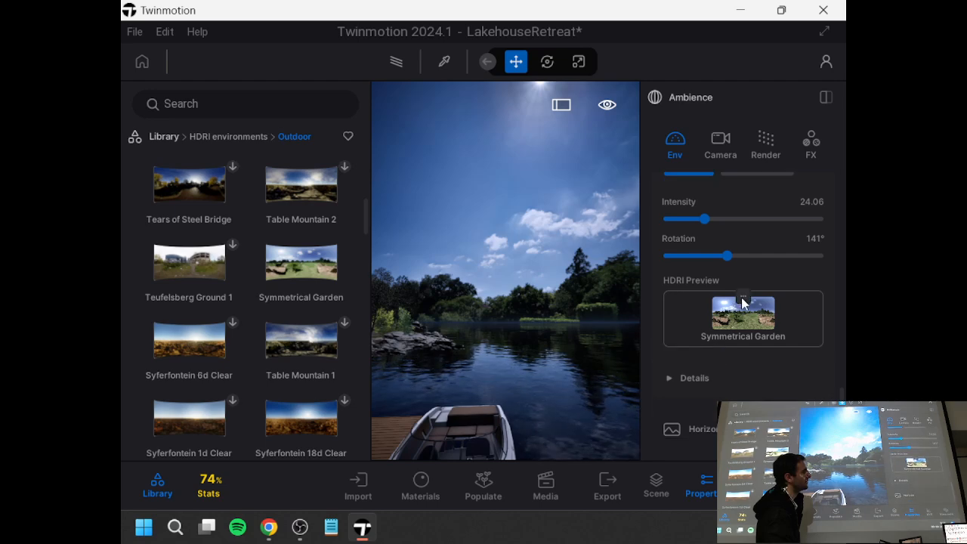
{"action": "left_click", "coordinate": [743, 299]}
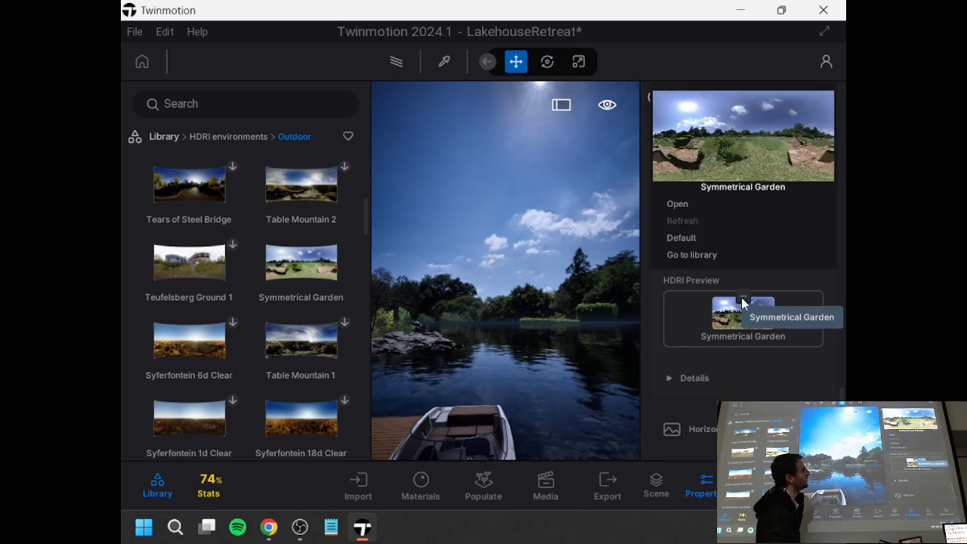
{"action": "left_click", "coordinate": [664, 375]}
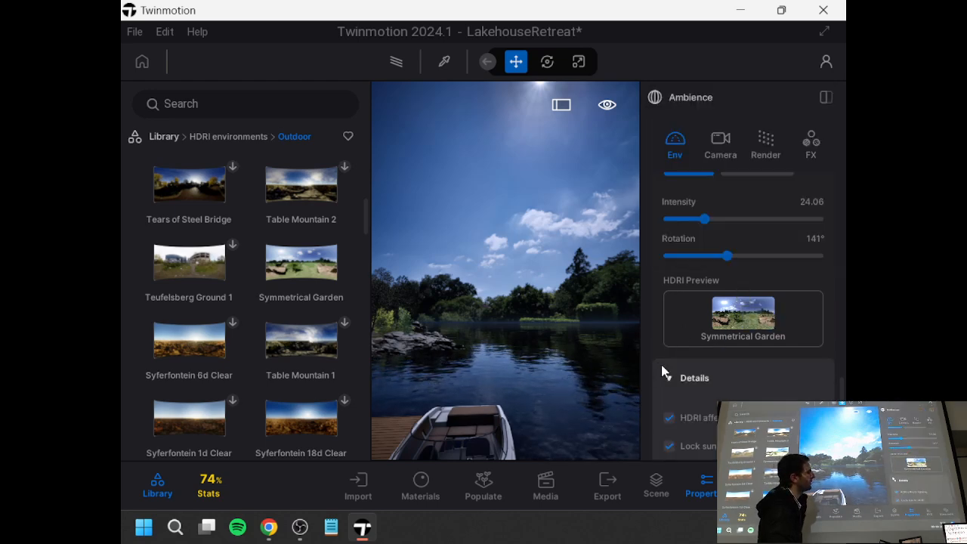
{"action": "scroll", "coordinate": [672, 371], "scroll_direction": "down", "scroll_amount": 4}
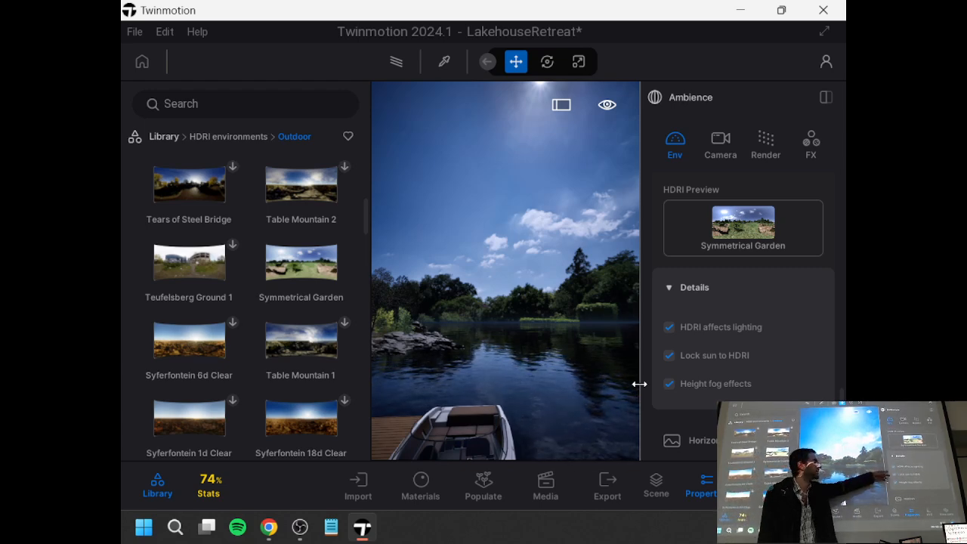
{"action": "scroll", "coordinate": [718, 332], "scroll_direction": "down", "scroll_amount": 1}
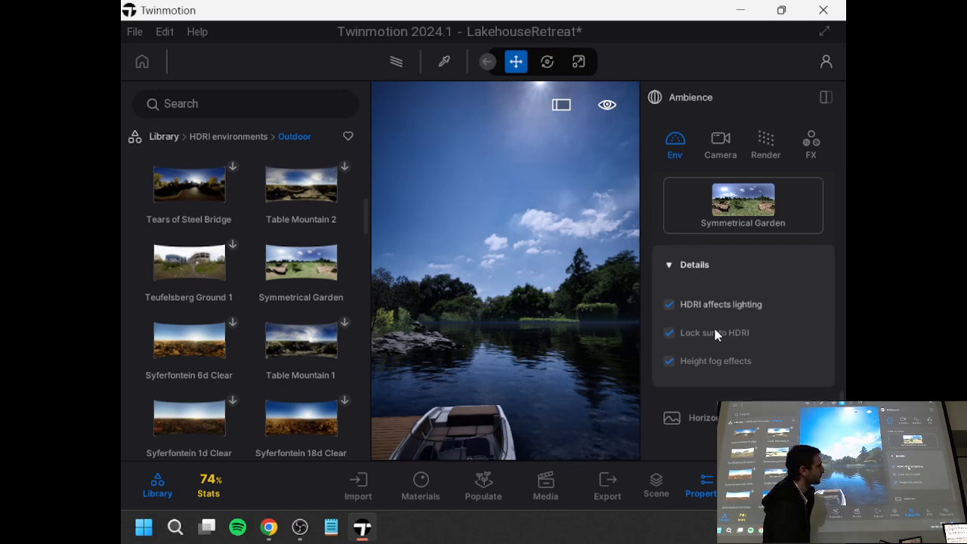
- Examine the skydome's lighting, sun lock and height fog options, along with its intensity and rotation settings
{"action": "left_click", "coordinate": [667, 332]}
{"action": "scroll", "coordinate": [665, 347], "scroll_direction": "down", "scroll_amount": 2}
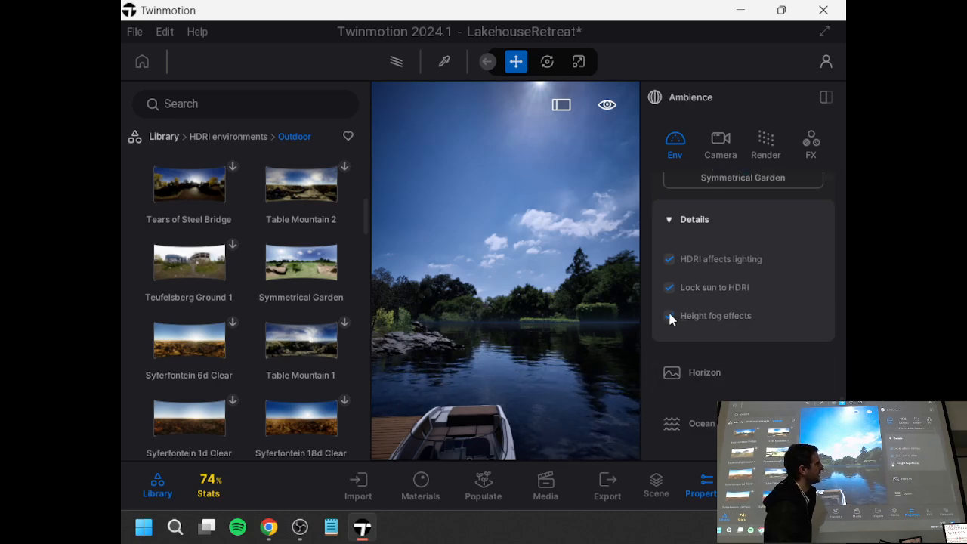
{"action": "scroll", "coordinate": [672, 317], "scroll_direction": "up", "scroll_amount": 1}
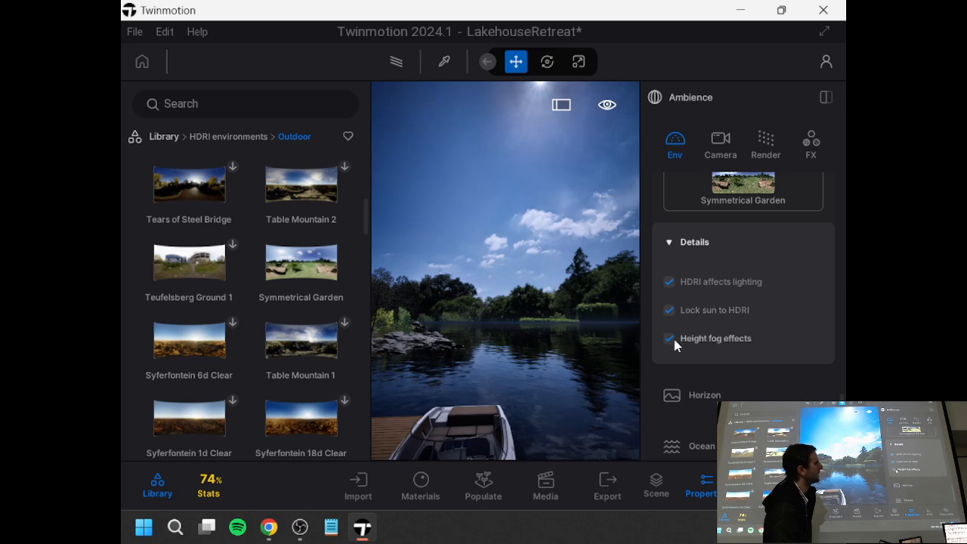
{"action": "scroll", "coordinate": [672, 339], "scroll_direction": "up", "scroll_amount": 2}
{"action": "scroll", "coordinate": [672, 338], "scroll_direction": "up", "scroll_amount": 4}
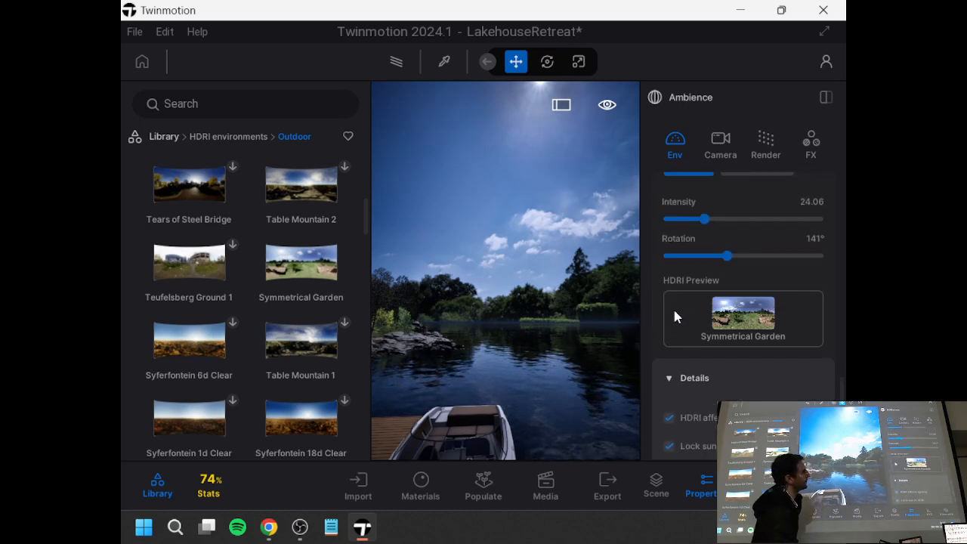
{"action": "scroll", "coordinate": [674, 316], "scroll_direction": "up", "scroll_amount": 3}
{"action": "scroll", "coordinate": [680, 321], "scroll_direction": "down", "scroll_amount": 10}
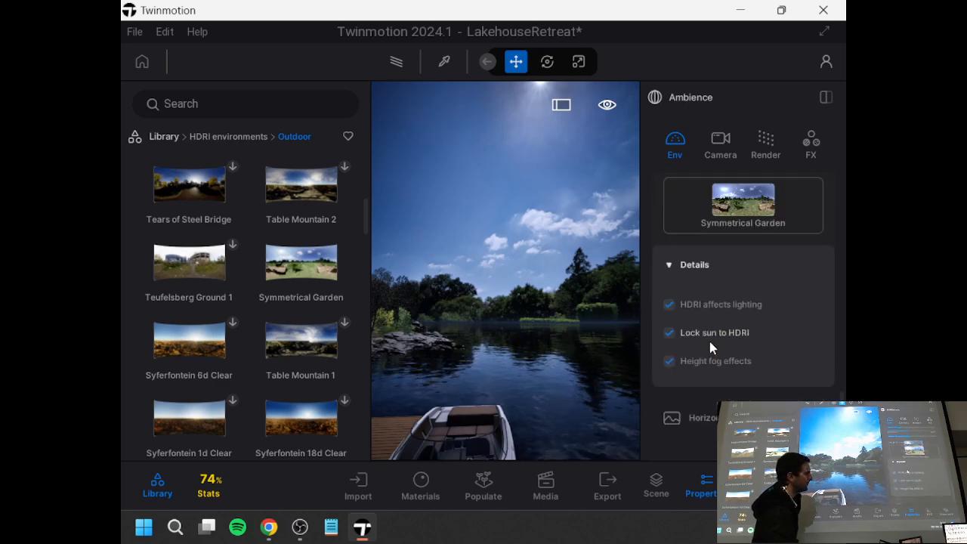
{"action": "scroll", "coordinate": [701, 324], "scroll_direction": "up", "scroll_amount": 12}
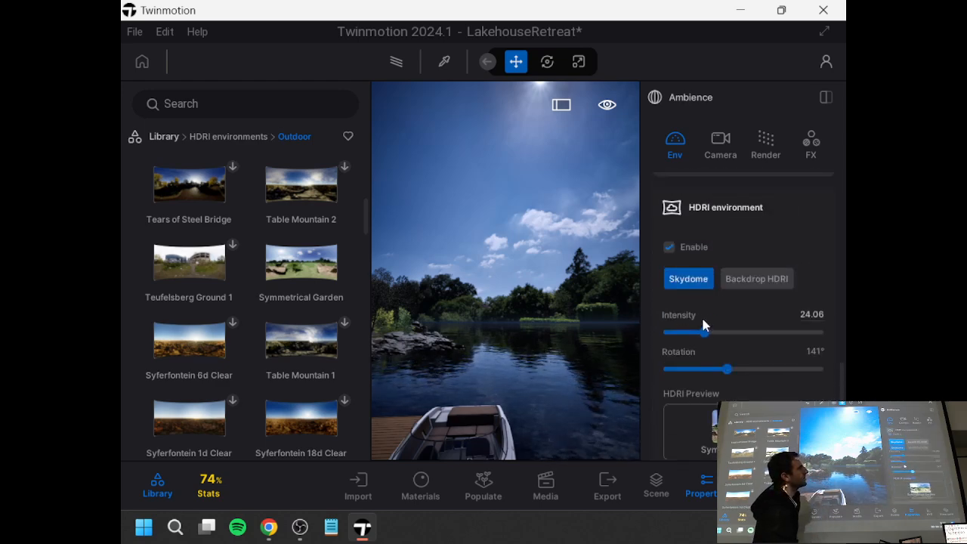
- Disable the HDRI environment and look around the lakehouse and shore under the default sky
{"action": "left_click", "coordinate": [669, 247]}
{"action": "right_click_drag", "start_coordinate": [602, 318], "coordinate": [438, 318]}
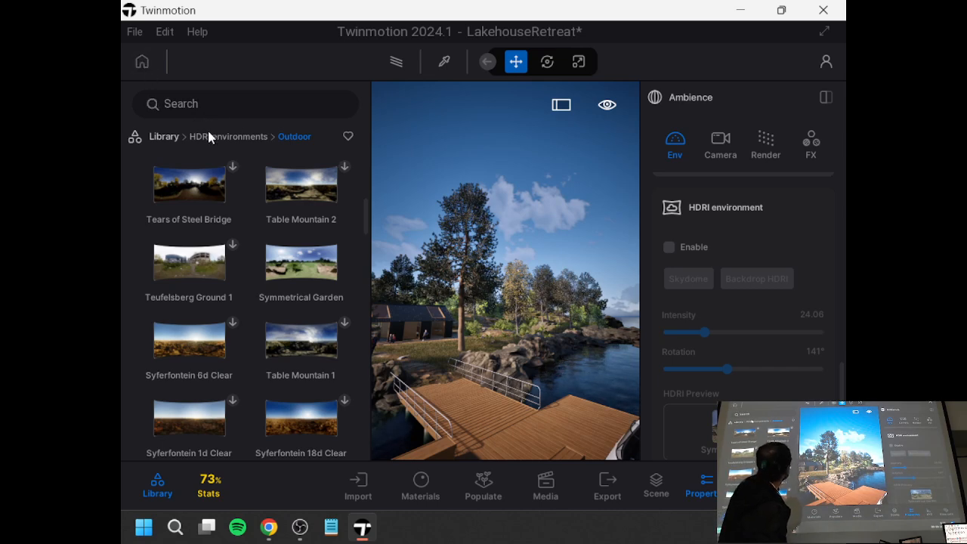
{"action": "right_click_drag", "start_coordinate": [550, 263], "coordinate": [544, 265]}
{"action": "scroll", "coordinate": [540, 328], "scroll_direction": "up", "scroll_amount": 5}
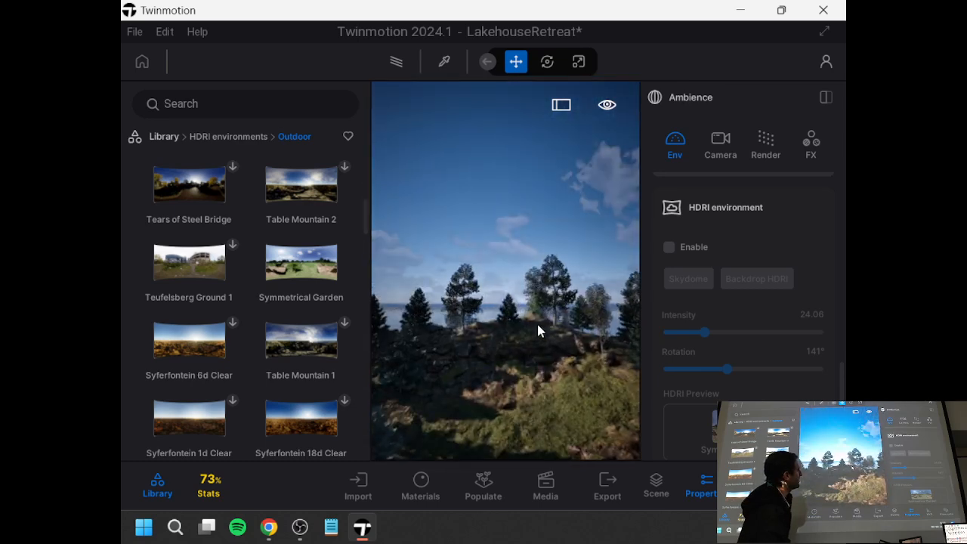
{"action": "scroll", "coordinate": [539, 331], "scroll_direction": "up", "scroll_amount": 5}
{"action": "scroll", "coordinate": [540, 333], "scroll_direction": "down", "scroll_amount": 8}
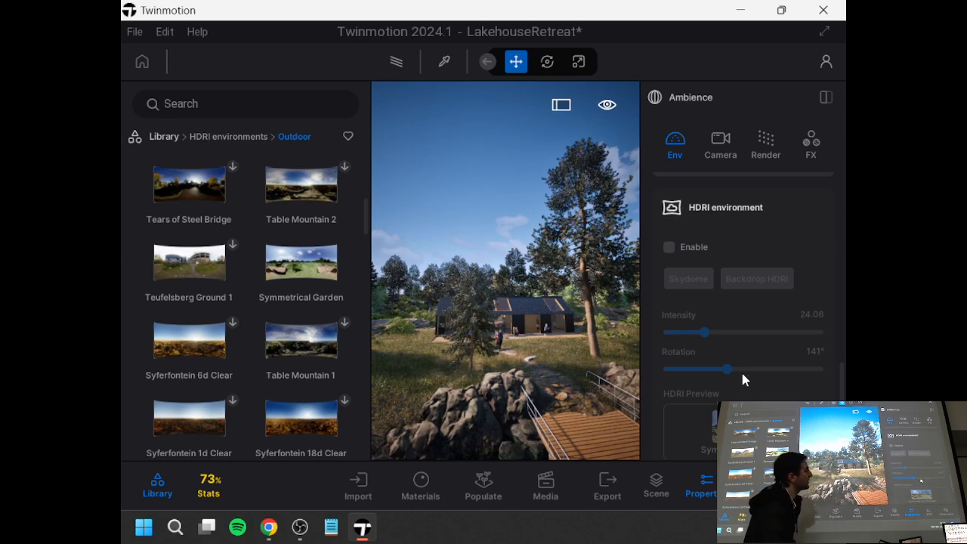
- Enable the Horizon beyond the lake and choose the Bay picture for it
{"action": "scroll", "coordinate": [741, 371], "scroll_direction": "down", "scroll_amount": 5}
{"action": "scroll", "coordinate": [742, 377], "scroll_direction": "down", "scroll_amount": 2}
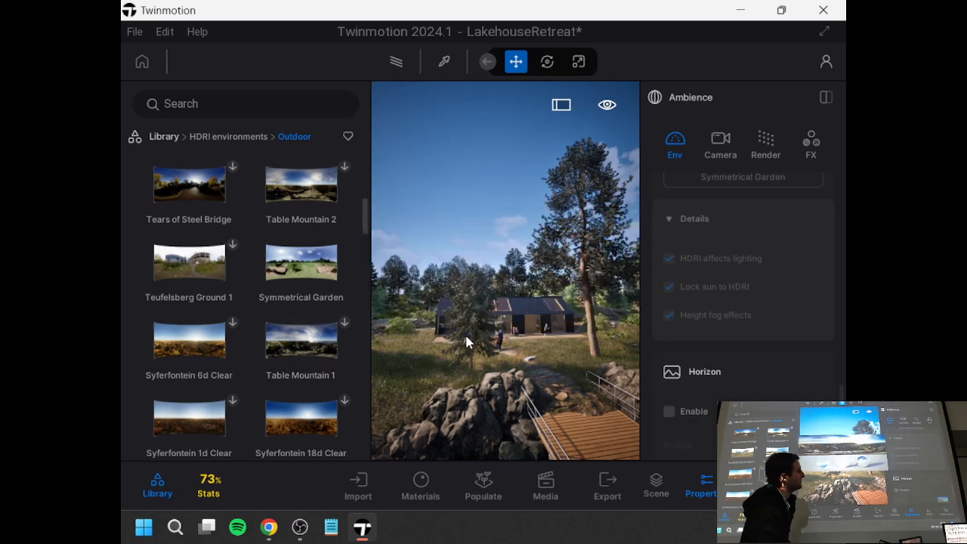
{"action": "right_click_drag", "start_coordinate": [492, 338], "coordinate": [597, 338]}
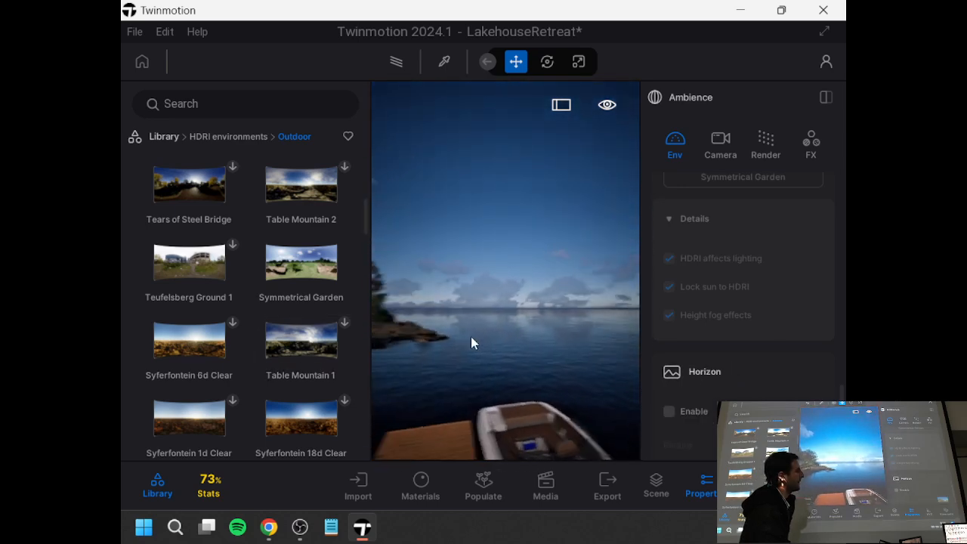
{"action": "left_click", "coordinate": [670, 411]}
{"action": "scroll", "coordinate": [671, 412], "scroll_direction": "down", "scroll_amount": 1}
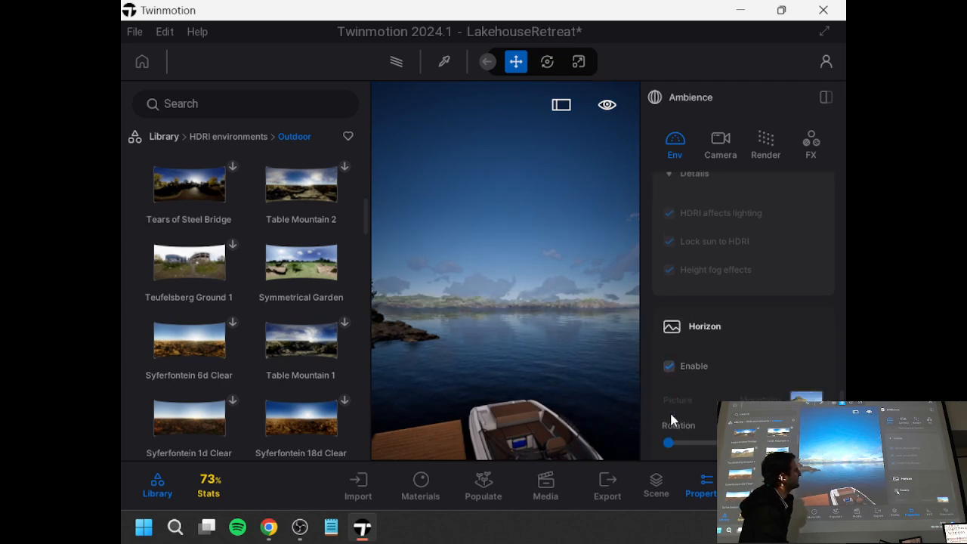
{"action": "left_click", "coordinate": [806, 398]}
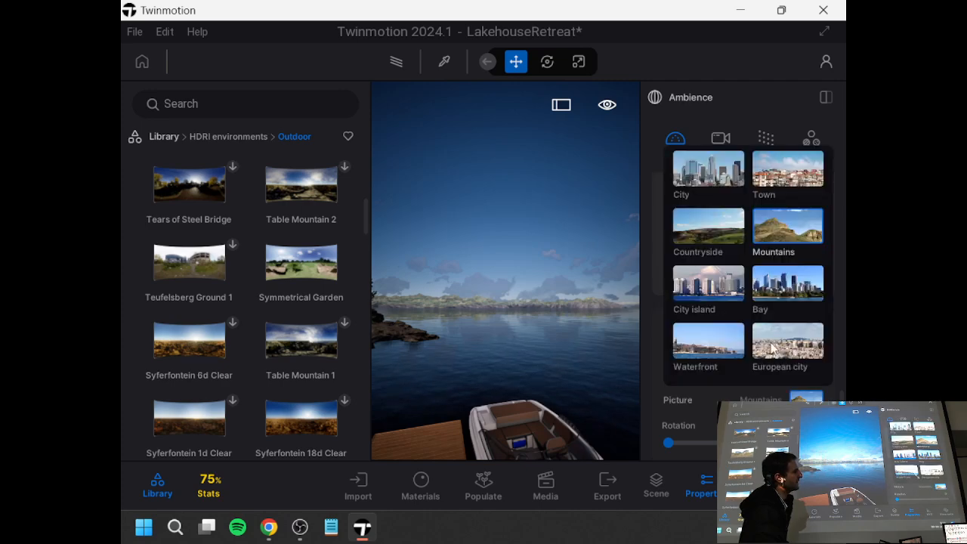
{"action": "left_click", "coordinate": [784, 295]}
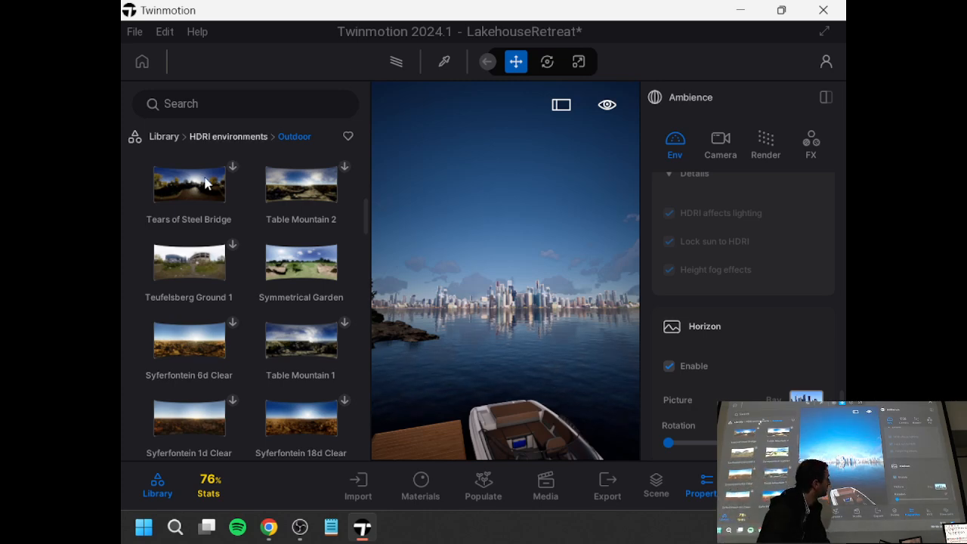
- Change the horizon picture to Town and set its rotation to 136°
{"action": "key", "text": "w"}
{"action": "right_click_drag", "start_coordinate": [568, 346], "coordinate": [527, 332]}
{"action": "key", "text": "w"}
{"action": "key", "text": "w"}
{"action": "key", "text": "w"}
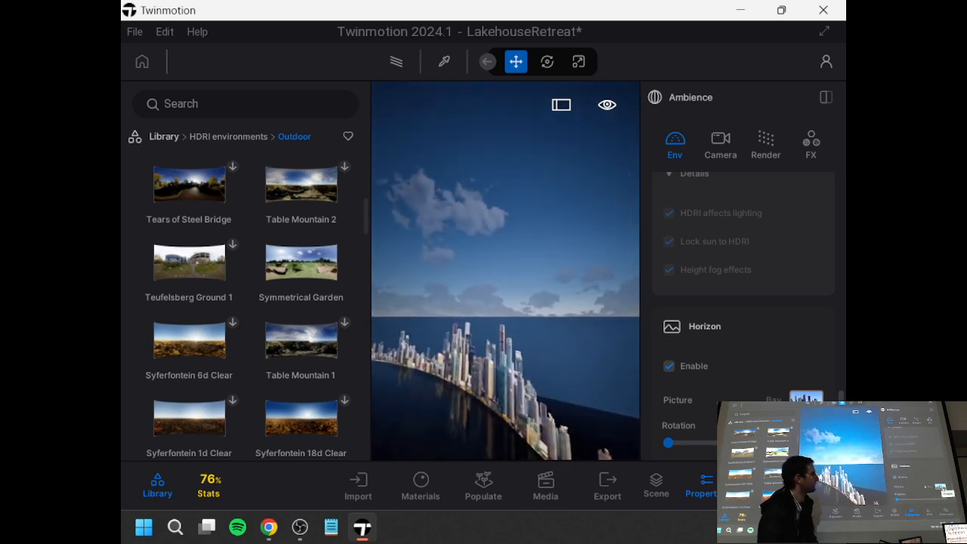
{"action": "left_click", "coordinate": [806, 398]}
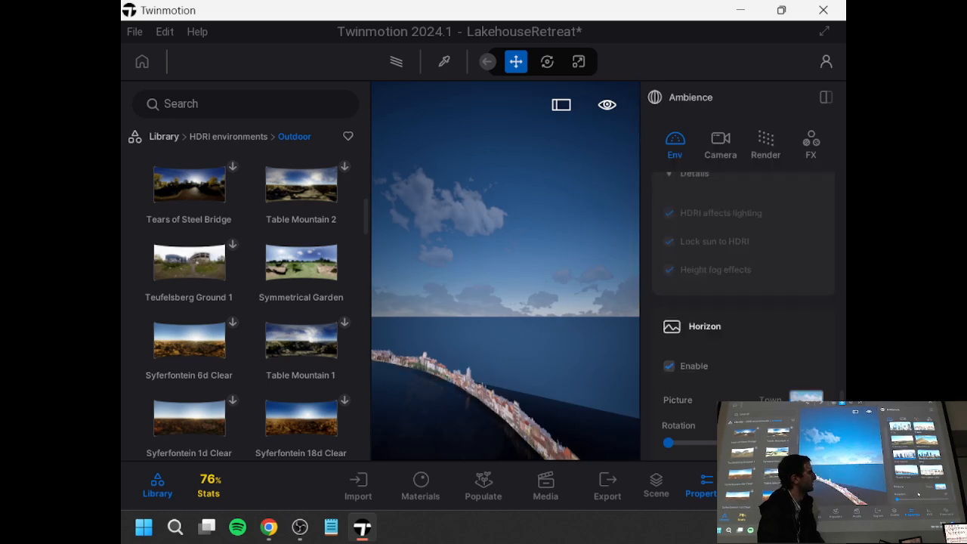
{"action": "mouse_move", "coordinate": [677, 453]}
{"action": "left_mouse_down"}
{"action": "mouse_move", "coordinate": [709, 453]}
{"action": "mouse_move", "coordinate": [691, 453]}
{"action": "left_mouse_up"}
{"action": "scroll", "coordinate": [705, 411], "scroll_direction": "down", "scroll_amount": 2}
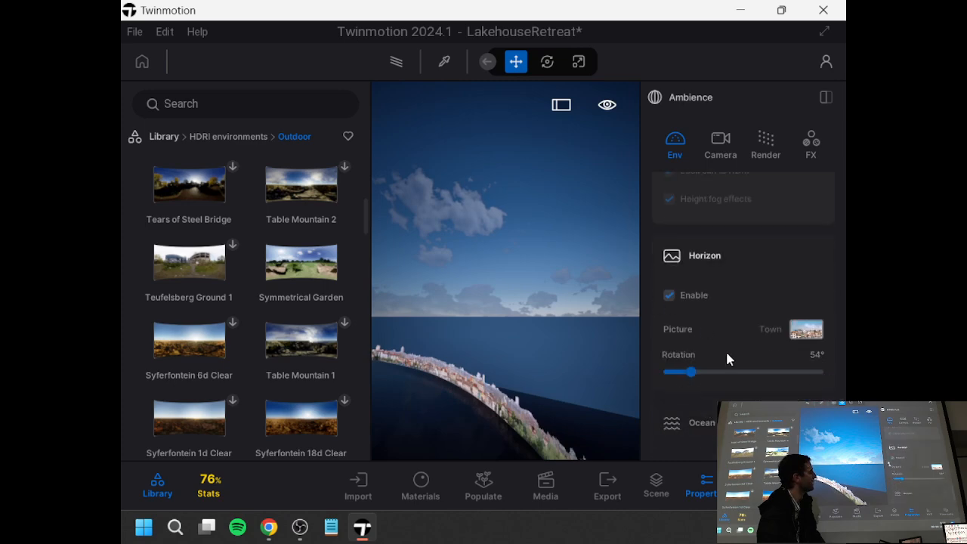
{"action": "left_click_drag", "start_coordinate": [694, 373], "coordinate": [724, 373]}
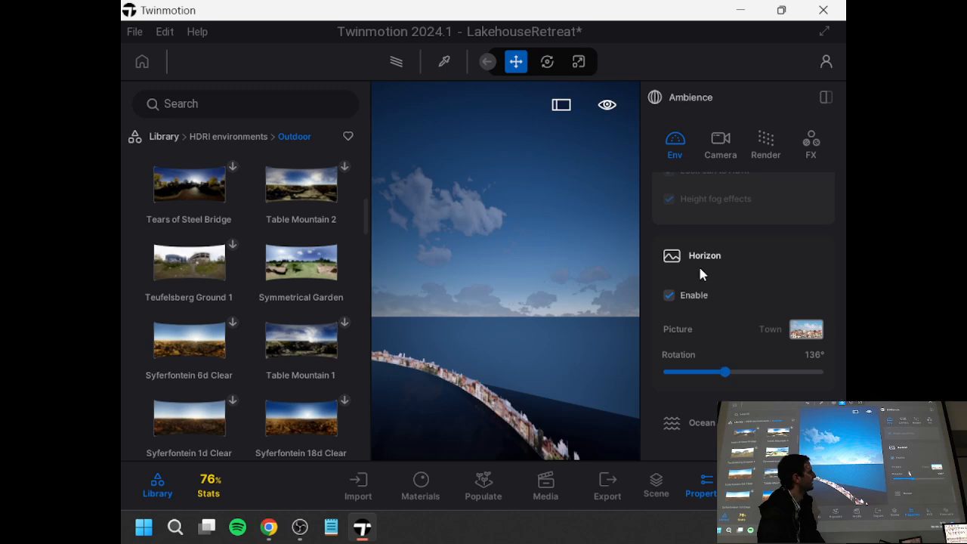
- Focus on the lakehouse's simple rotating door to return to the site, and face the dock and lake
{"action": "left_click_drag", "start_coordinate": [581, 357], "coordinate": [535, 359]}
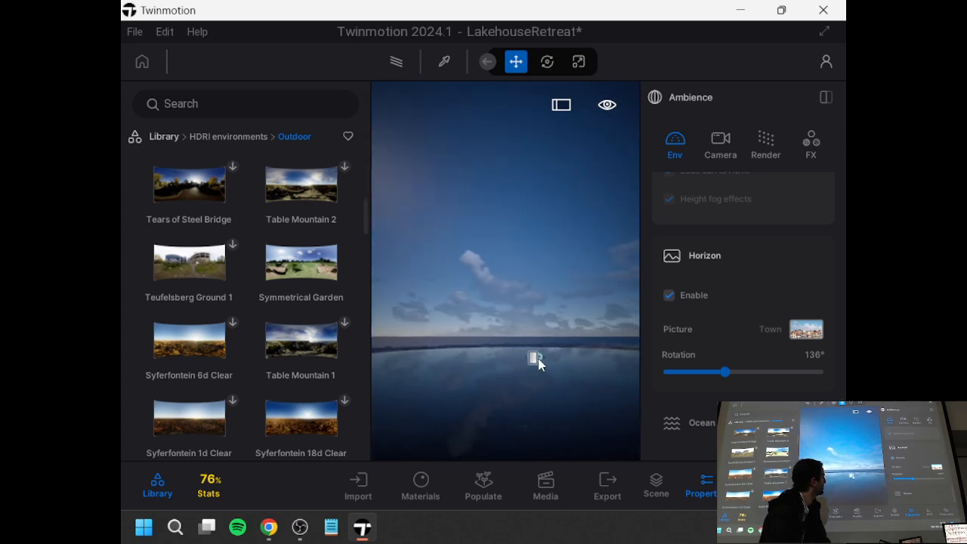
{"action": "left_click", "coordinate": [536, 360]}
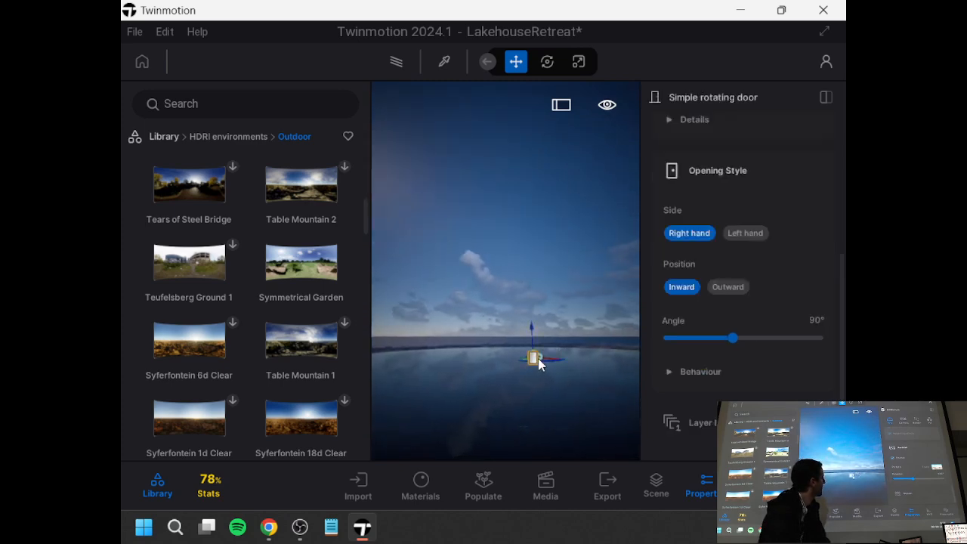
{"action": "key", "text": "f"}
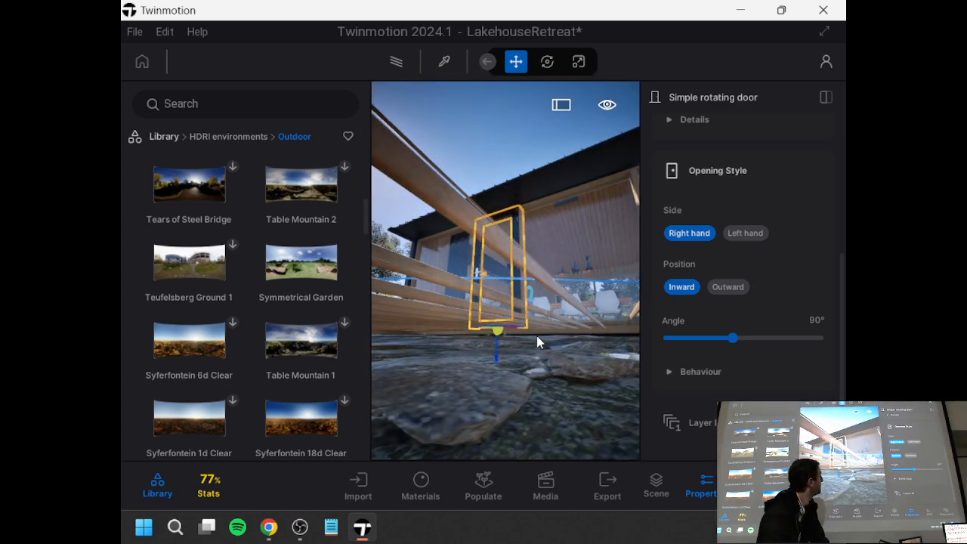
{"action": "key", "text": "e"}
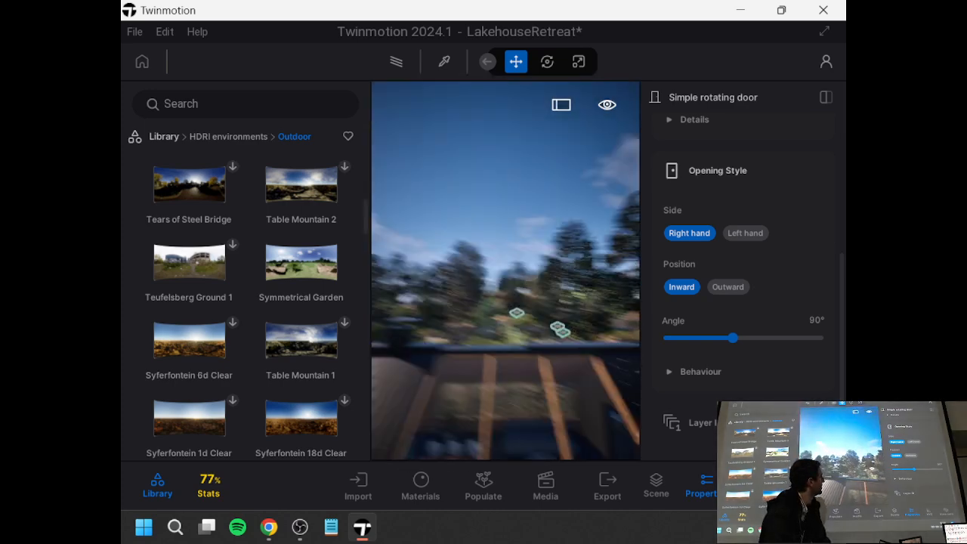
{"action": "right_click_drag", "start_coordinate": [506, 332], "coordinate": [694, 386]}
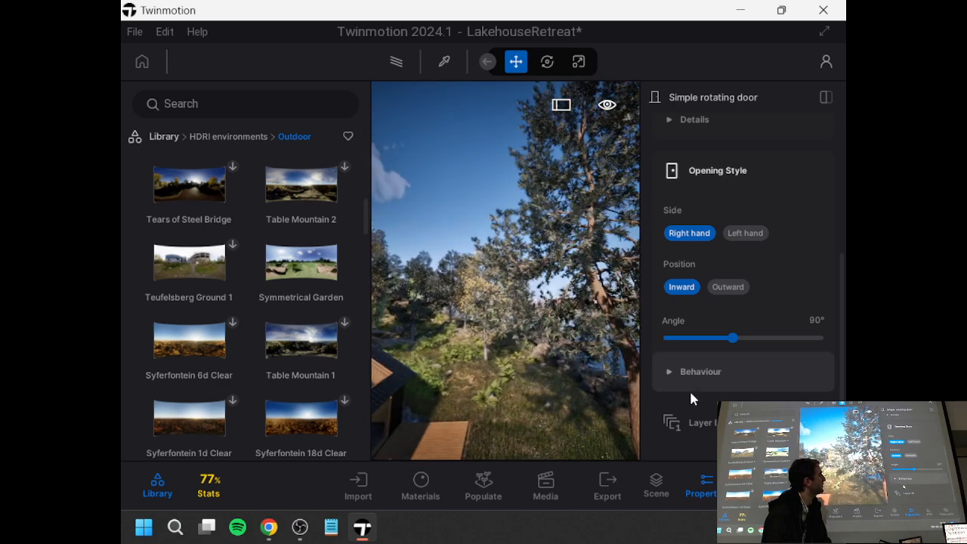
{"action": "scroll", "coordinate": [702, 300], "scroll_direction": "up", "scroll_amount": 2}
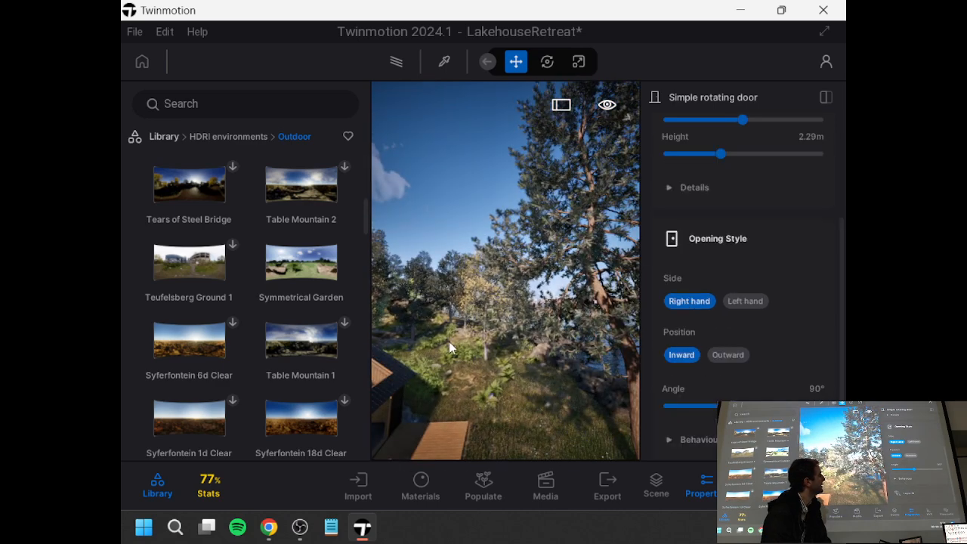
{"action": "right_click_drag", "start_coordinate": [400, 347], "coordinate": [643, 287]}
{"action": "scroll", "coordinate": [671, 287], "scroll_direction": "up", "scroll_amount": 3}
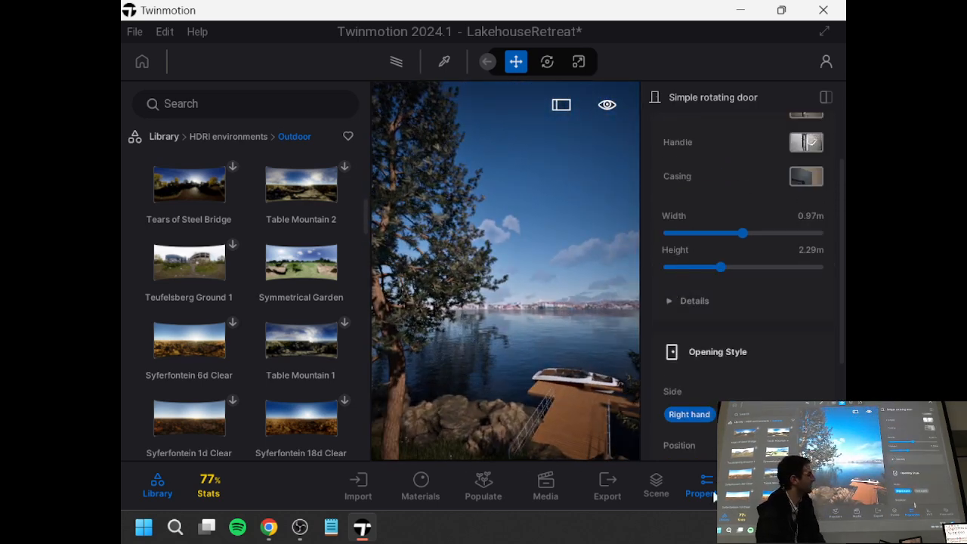
- Show the scene list, reopen the Ambience environment settings and bring up the Ocean section
{"action": "left_click", "coordinate": [659, 492]}
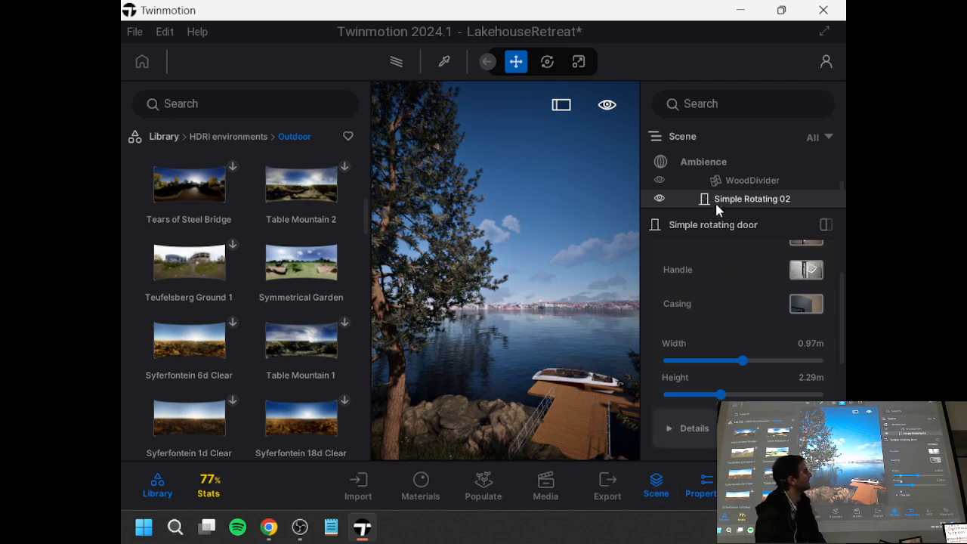
{"action": "left_click", "coordinate": [714, 162]}
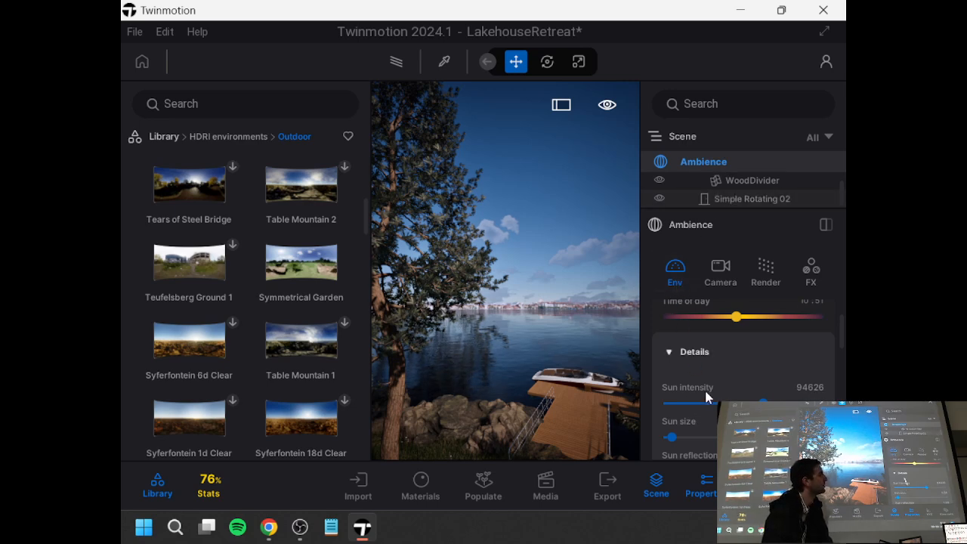
{"action": "scroll", "coordinate": [705, 389], "scroll_direction": "down", "scroll_amount": 10}
{"action": "scroll", "coordinate": [717, 383], "scroll_direction": "down", "scroll_amount": 15}
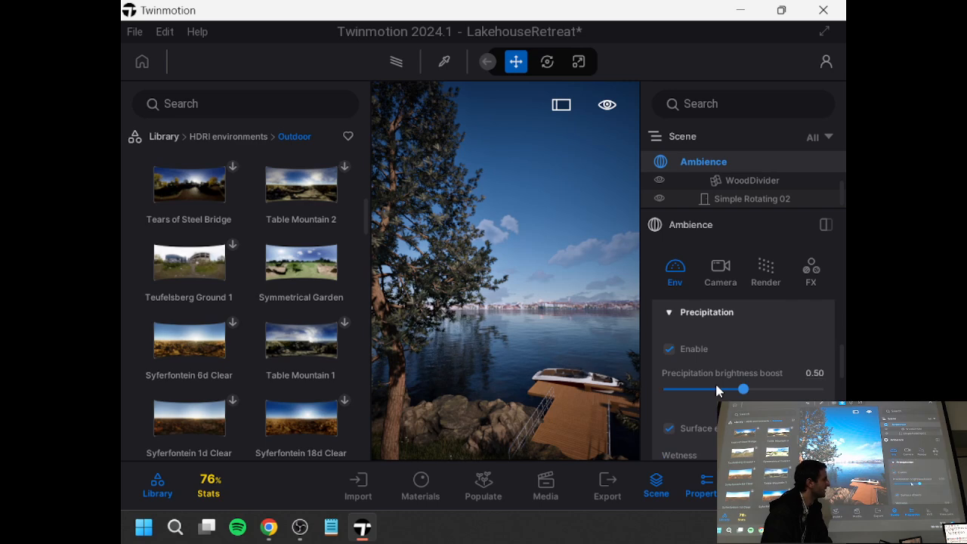
{"action": "scroll", "coordinate": [718, 392], "scroll_direction": "down", "scroll_amount": 12}
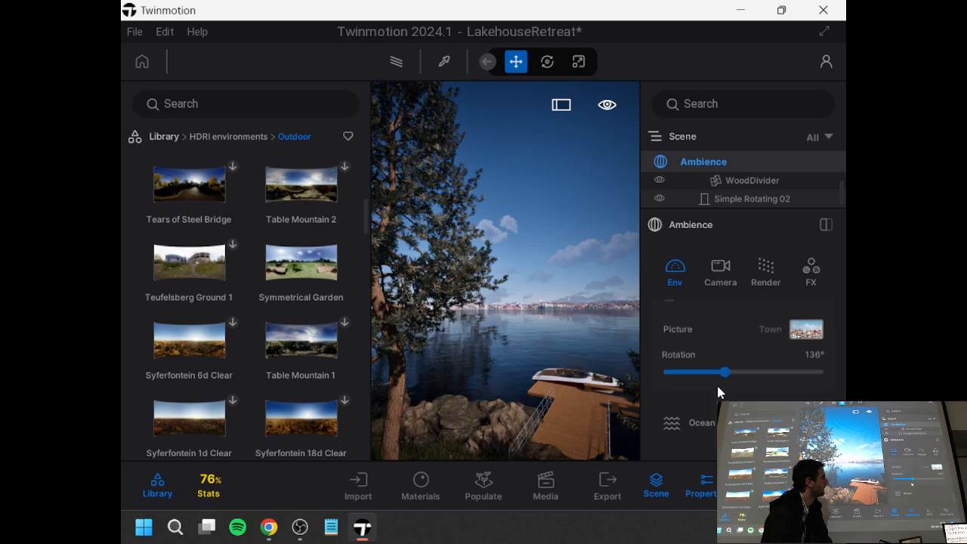
{"action": "scroll", "coordinate": [710, 422], "scroll_direction": "down", "scroll_amount": 3}
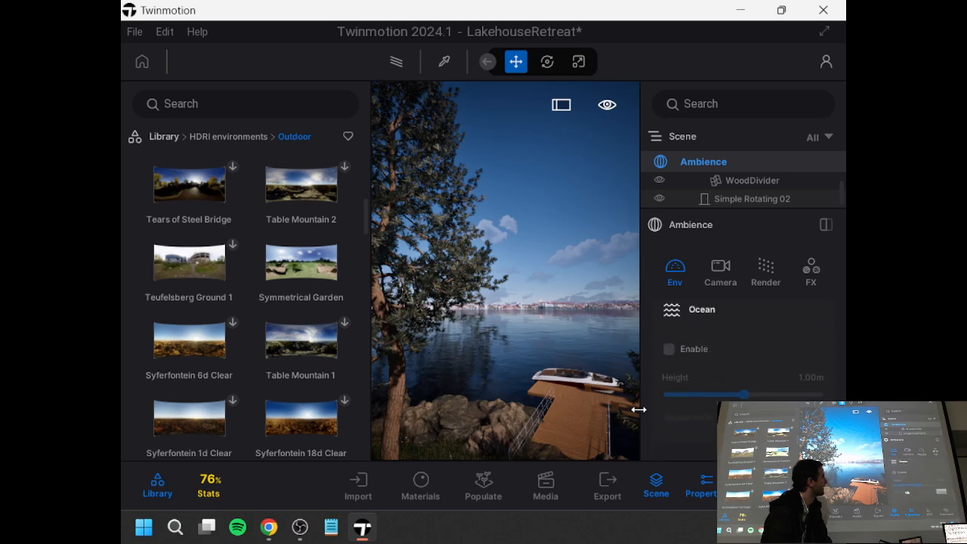
- Select the lake's Ground Water object and toggle its visibility off and on twice
{"action": "left_click", "coordinate": [532, 363]}
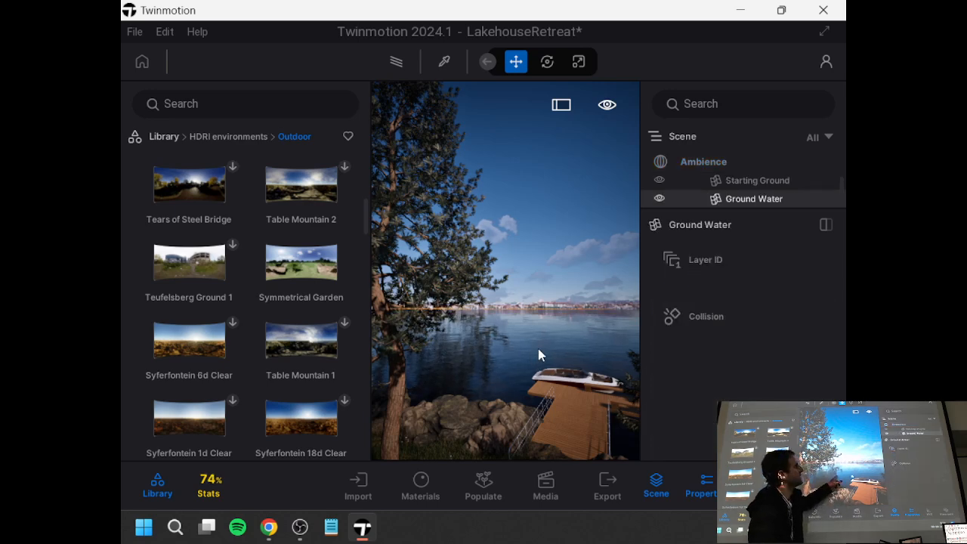
{"action": "left_click", "coordinate": [659, 200]}
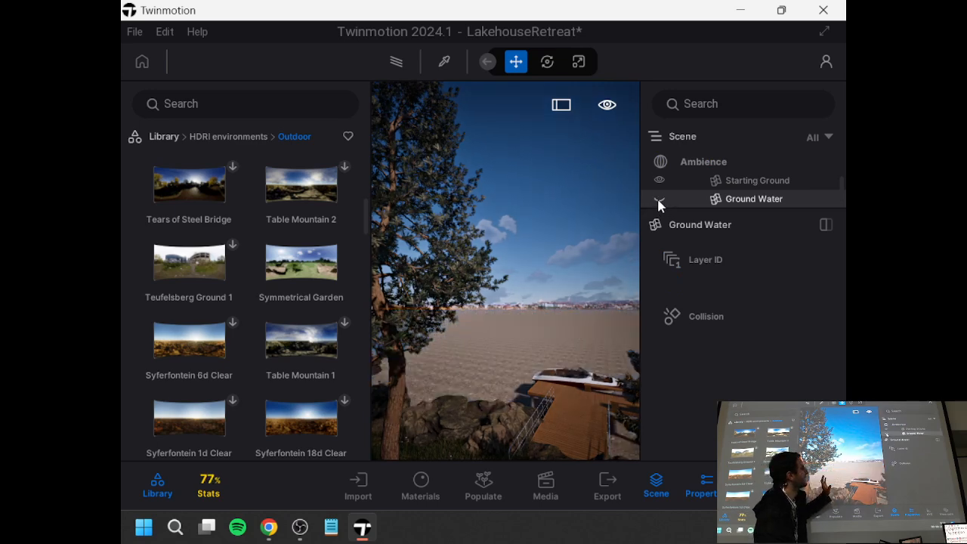
{"action": "left_click", "coordinate": [658, 200]}
{"action": "left_click", "coordinate": [659, 200]}
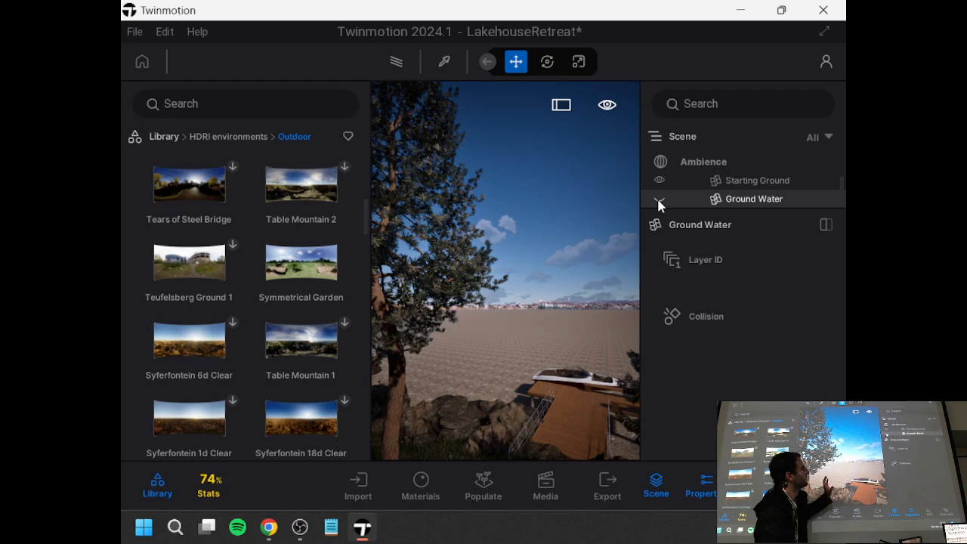
{"action": "left_click", "coordinate": [659, 199]}
- Enable the Ocean in the Ambience settings and set its height to 4.72 m
{"action": "left_click", "coordinate": [703, 163]}
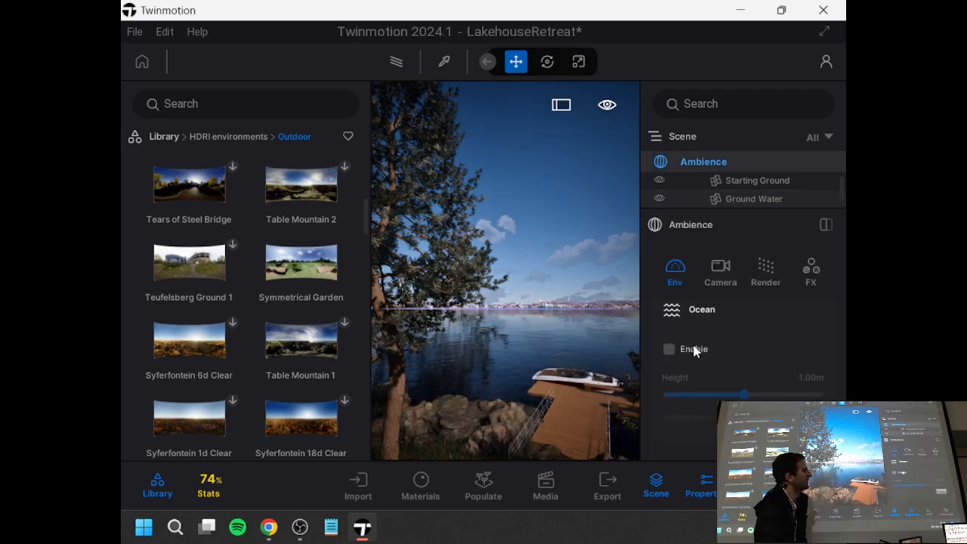
{"action": "left_click", "coordinate": [674, 348]}
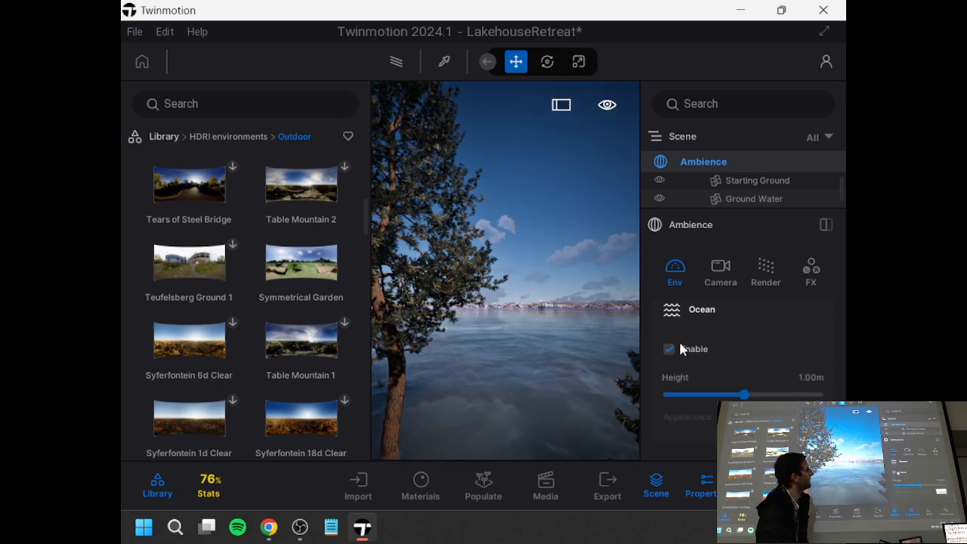
{"action": "left_click_drag", "start_coordinate": [744, 396], "coordinate": [748, 395]}
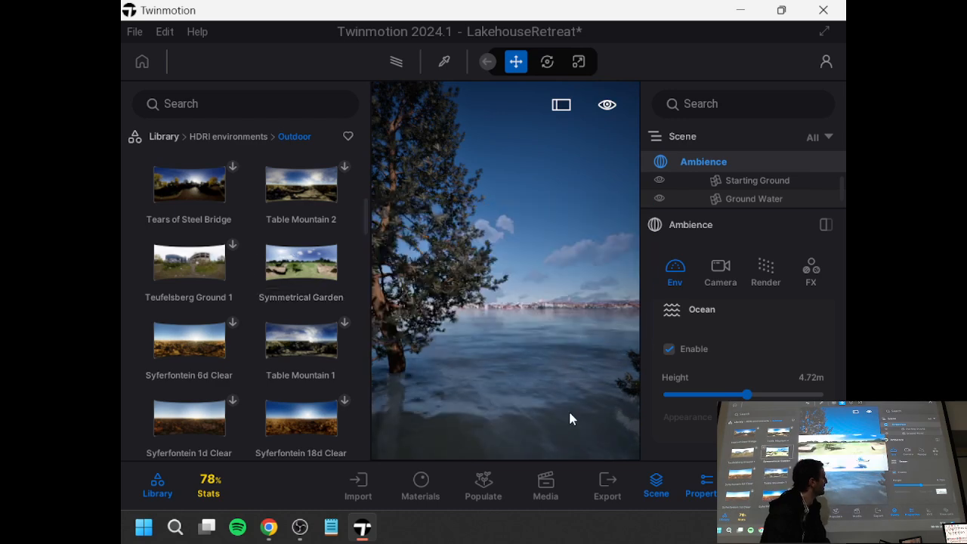
- Examine the flooded lakehouse site from above and below the ocean surface
{"action": "right_click_drag", "start_coordinate": [569, 410], "coordinate": [633, 411]}
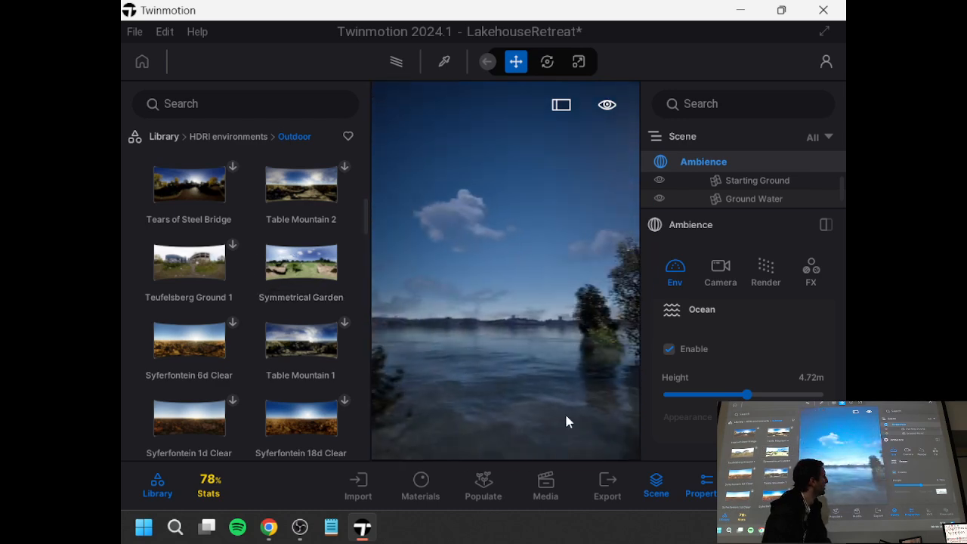
{"action": "right_click_drag", "start_coordinate": [418, 360], "coordinate": [642, 350]}
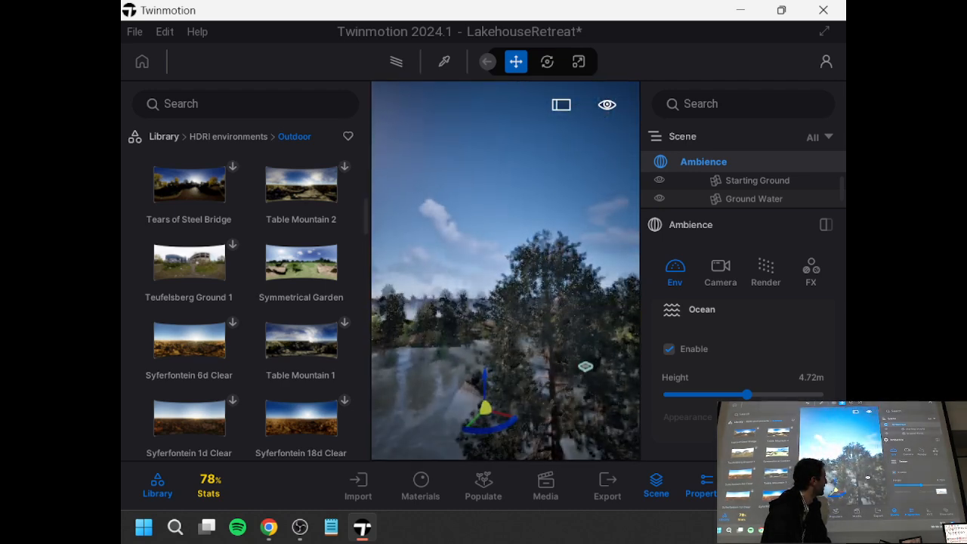
{"action": "right_click_drag", "start_coordinate": [506, 302], "coordinate": [548, 303]}
{"action": "key", "text": "a"}
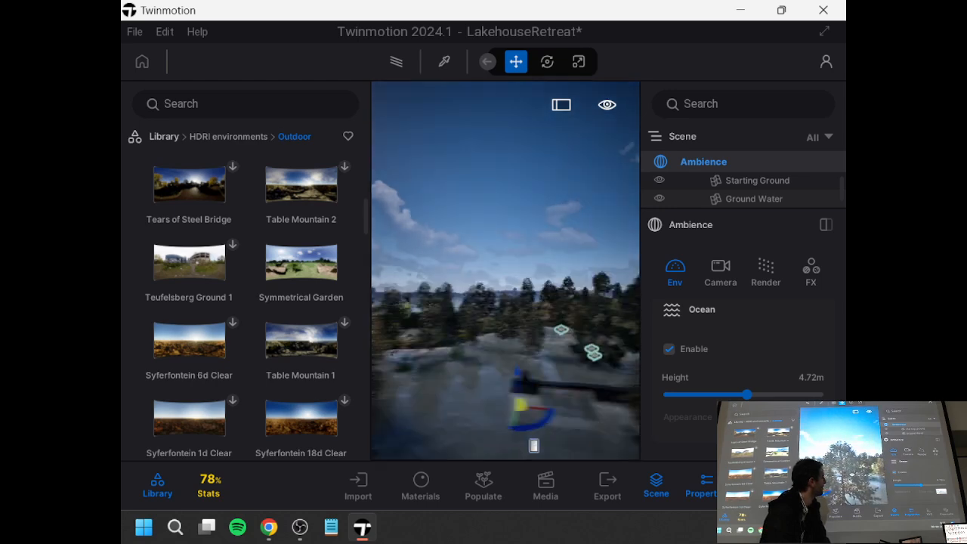
{"action": "key", "text": "s"}
{"action": "right_click_drag", "start_coordinate": [505, 303], "coordinate": [544, 294]}
{"action": "key", "text": "q"}
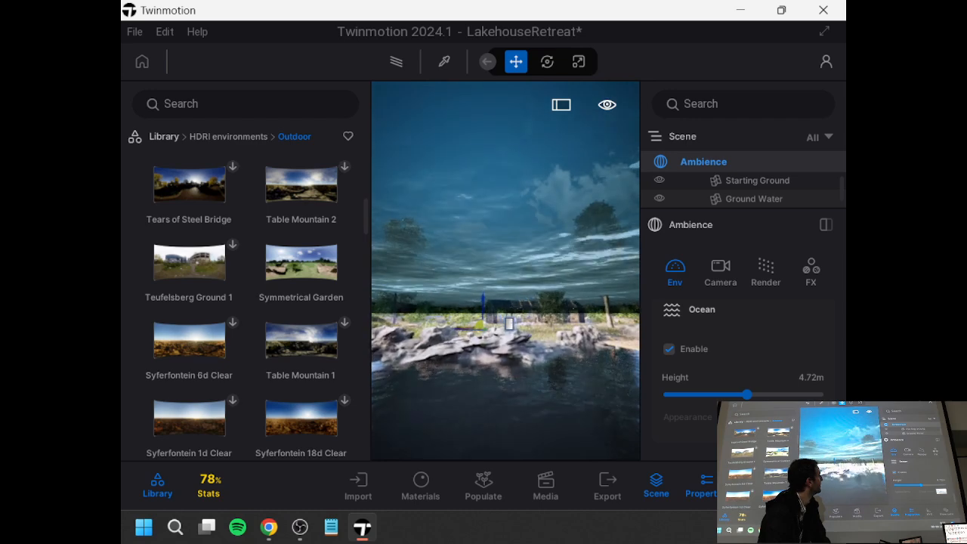
{"action": "key", "text": "e"}
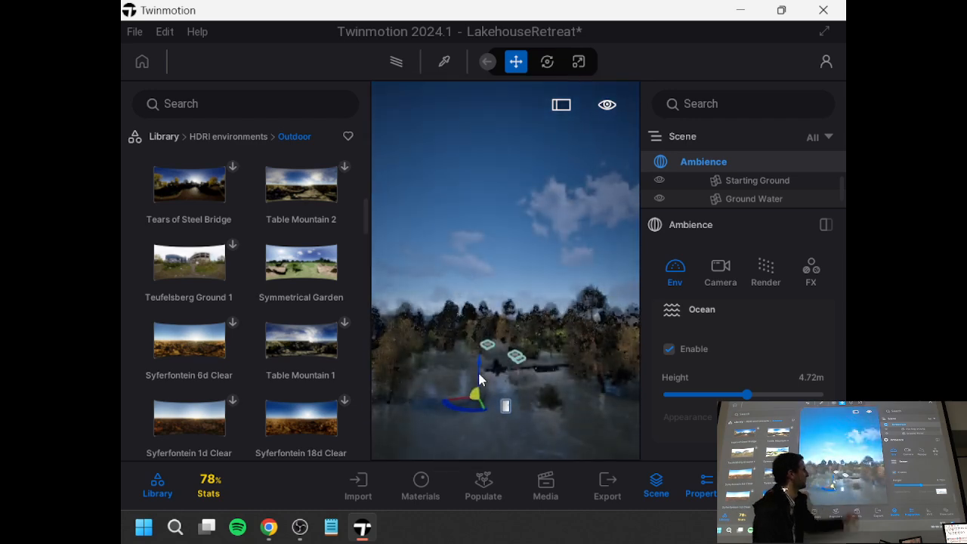
- Hide the asset library to enlarge the viewport and reframe the flooded lakehouse site
{"action": "left_click", "coordinate": [479, 374]}
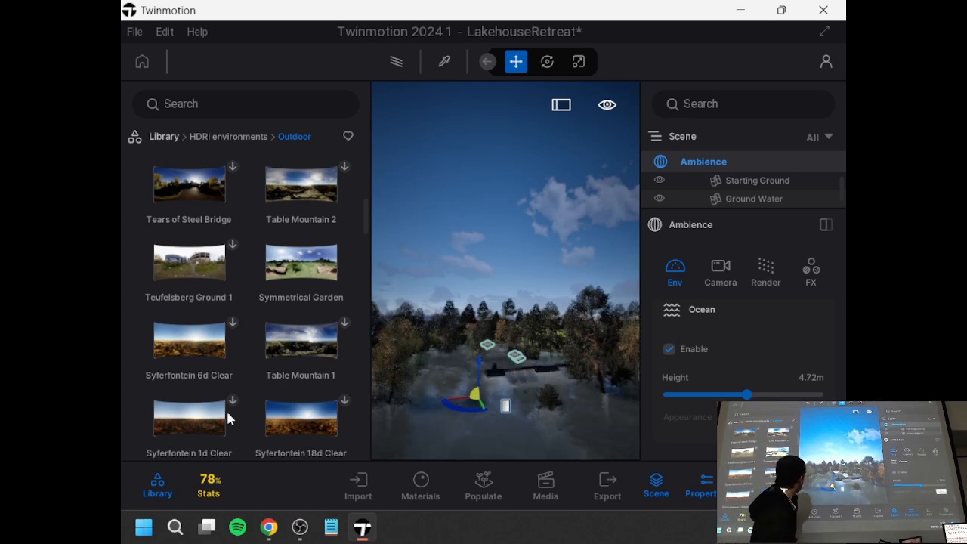
{"action": "left_click", "coordinate": [170, 481]}
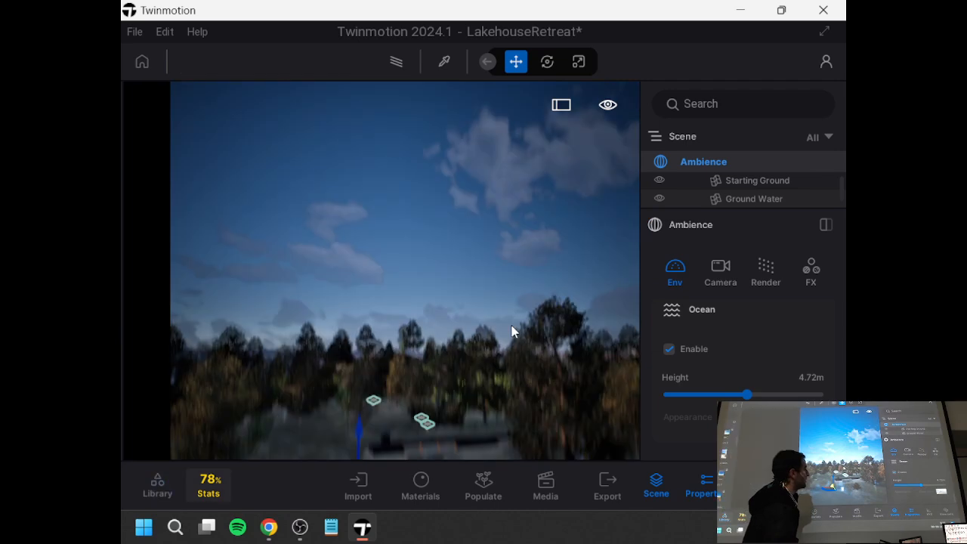
{"action": "right_click_drag", "start_coordinate": [362, 303], "coordinate": [415, 370]}
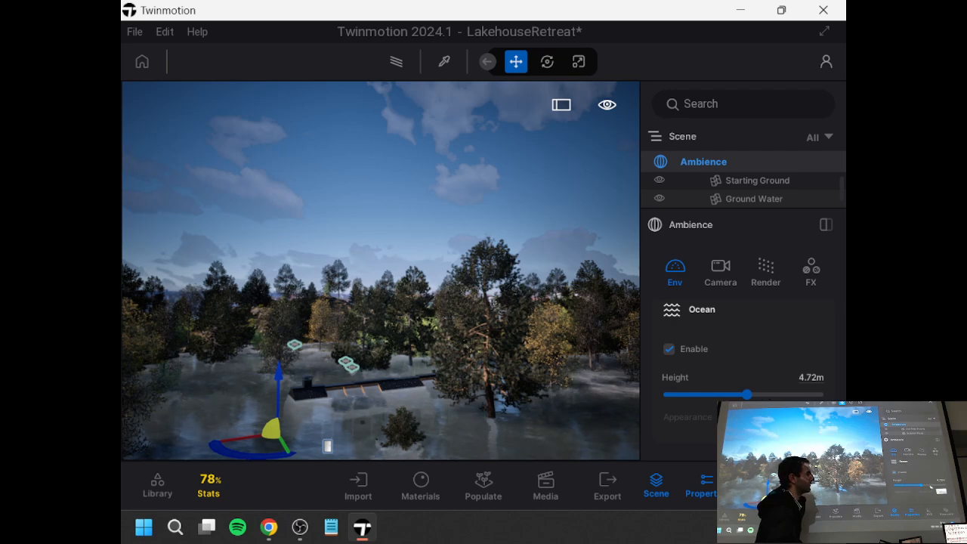
- Preview the Tropical sea, Muddy river and Tropical river appearances on the ocean and return to Clear river
{"action": "left_click", "coordinate": [805, 417]}
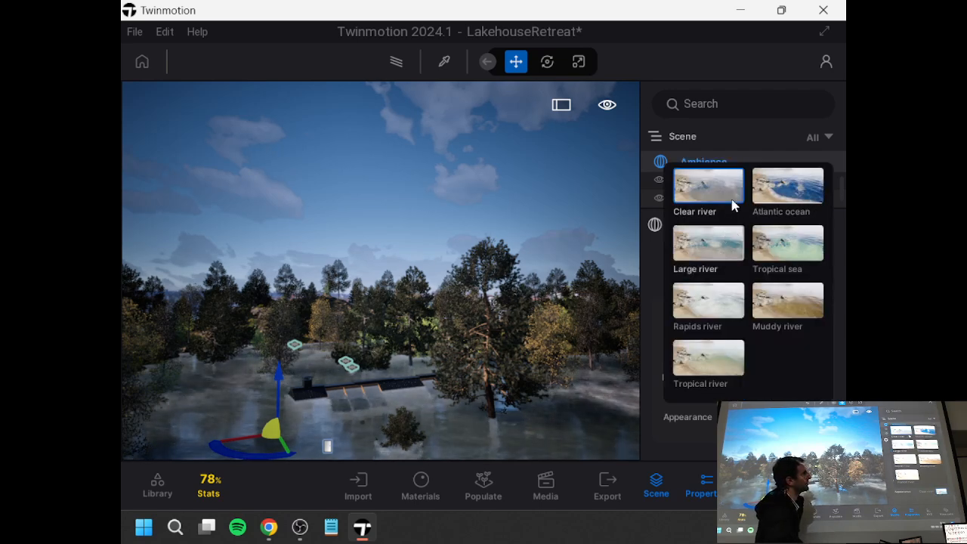
{"action": "left_click", "coordinate": [781, 261]}
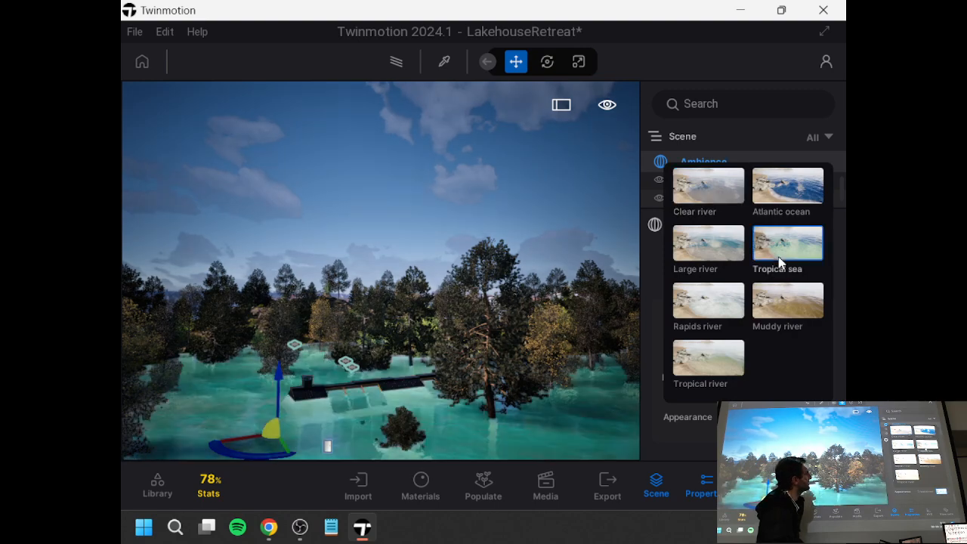
{"action": "left_click", "coordinate": [784, 318]}
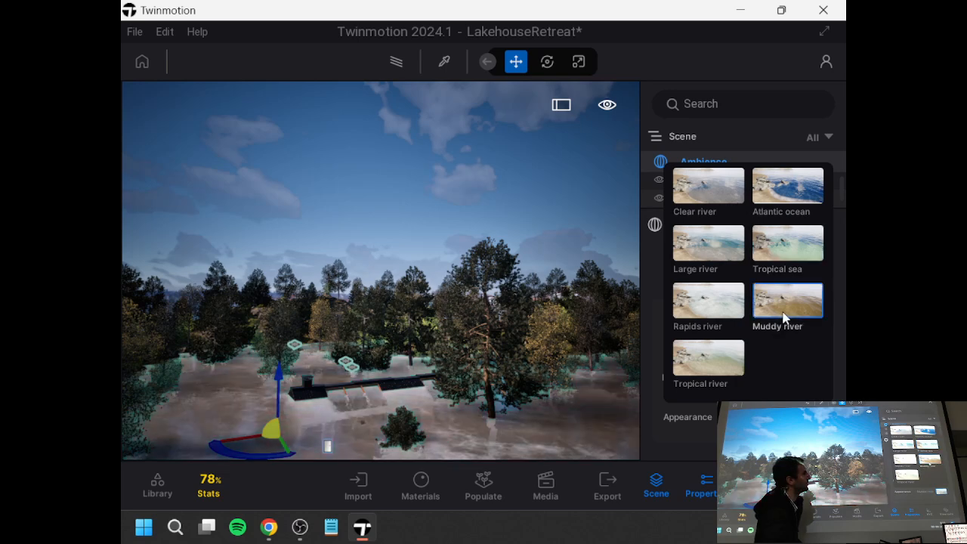
{"action": "left_click", "coordinate": [724, 346]}
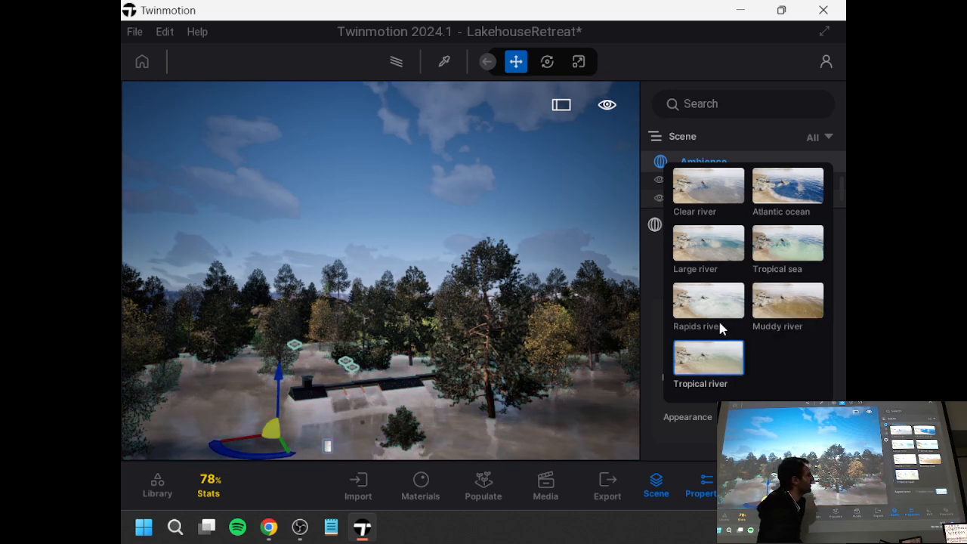
{"action": "left_click", "coordinate": [717, 202]}
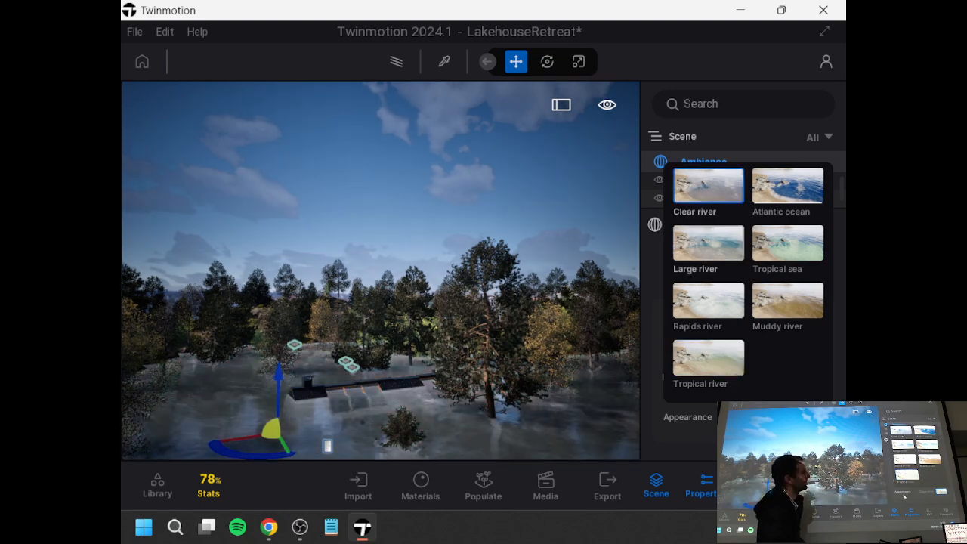
{"action": "left_click", "coordinate": [835, 420]}
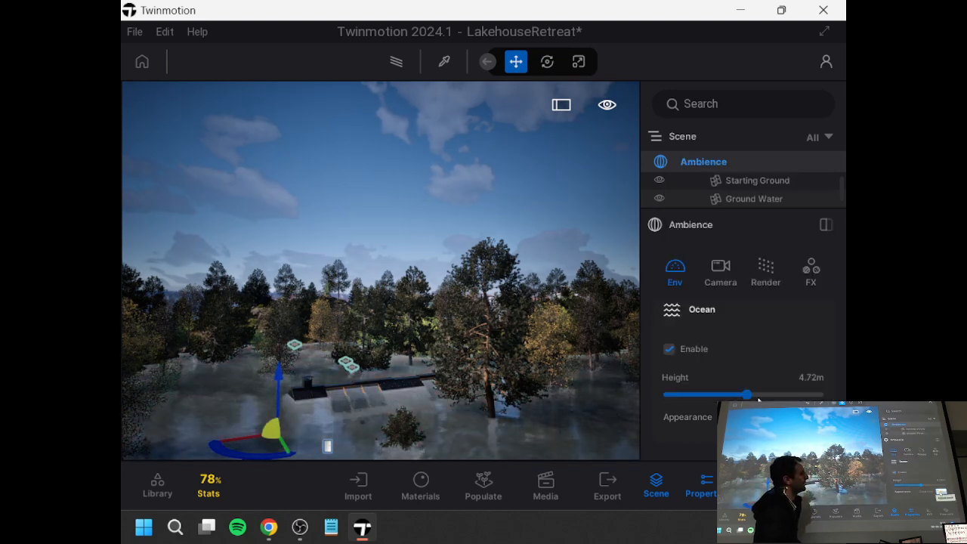
- Disable the Ocean and bring up the Exposure & WB section of the Ambience camera settings
{"action": "left_click", "coordinate": [670, 349]}
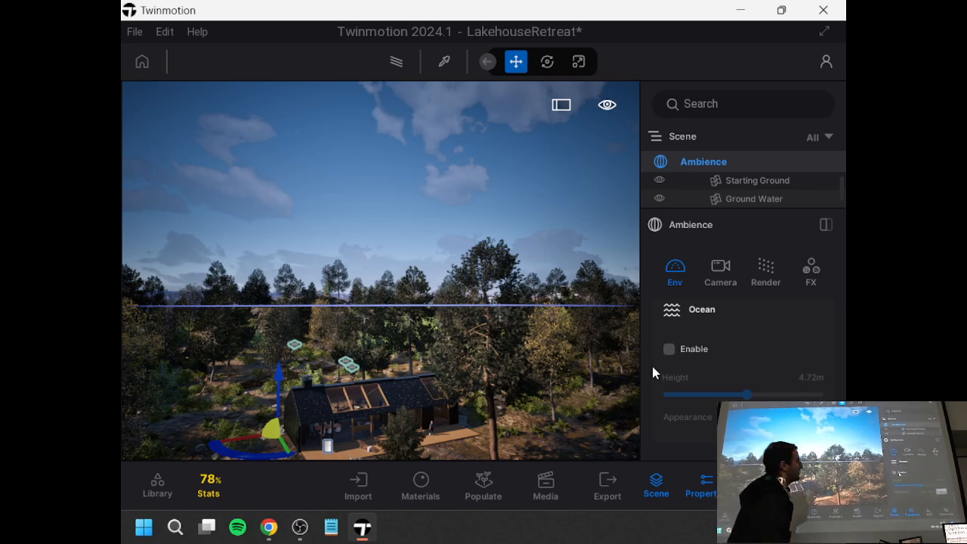
{"action": "right_click_drag", "start_coordinate": [480, 342], "coordinate": [479, 394]}
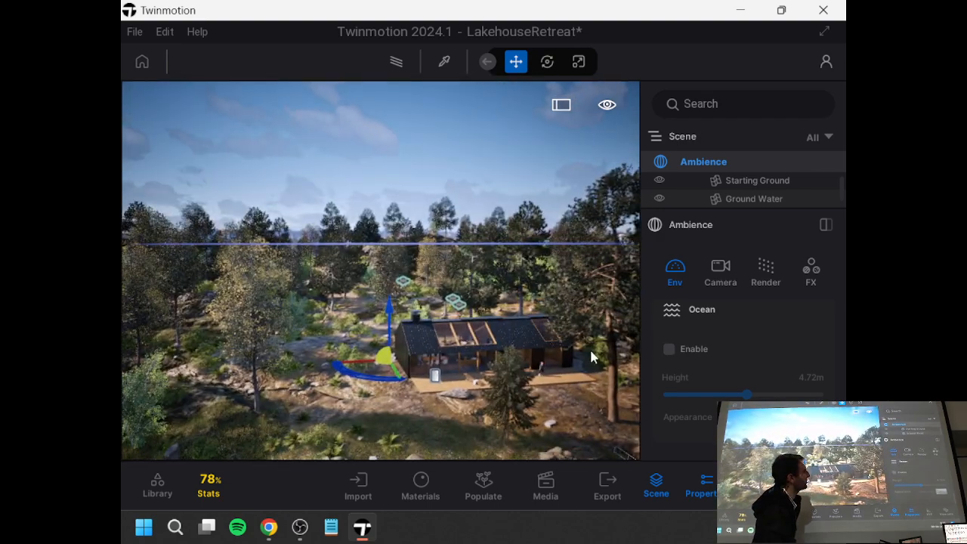
{"action": "left_click", "coordinate": [718, 273]}
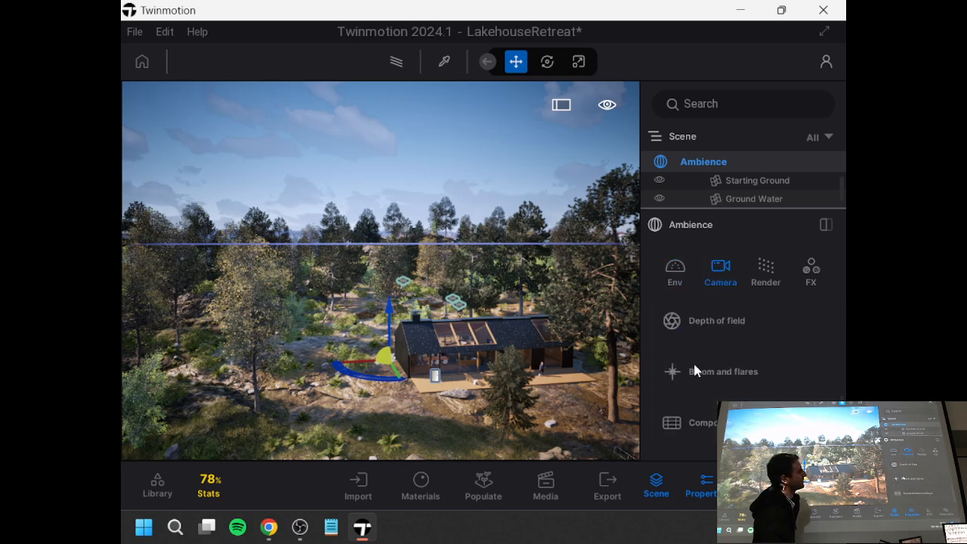
{"action": "scroll", "coordinate": [693, 361], "scroll_direction": "down", "scroll_amount": 6}
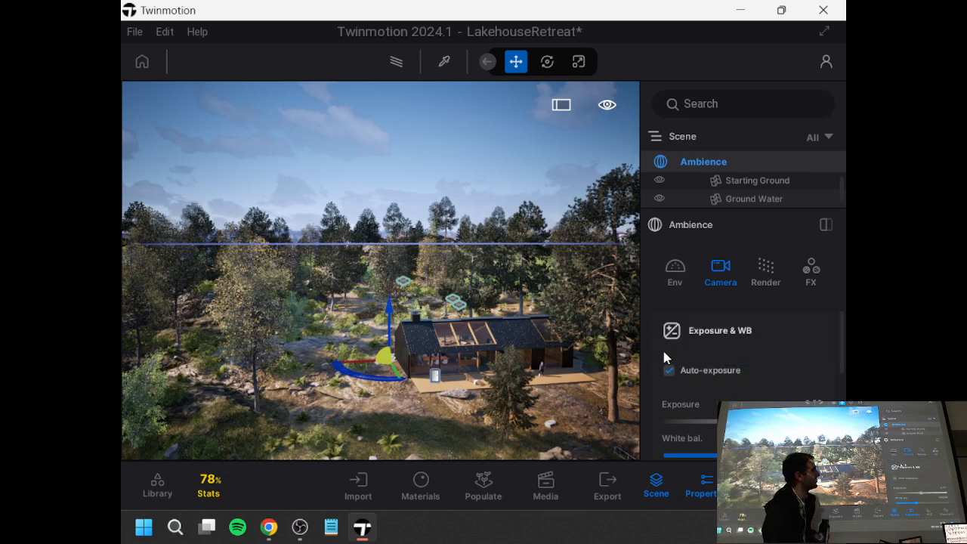
{"action": "scroll", "coordinate": [714, 344], "scroll_direction": "down", "scroll_amount": 1}
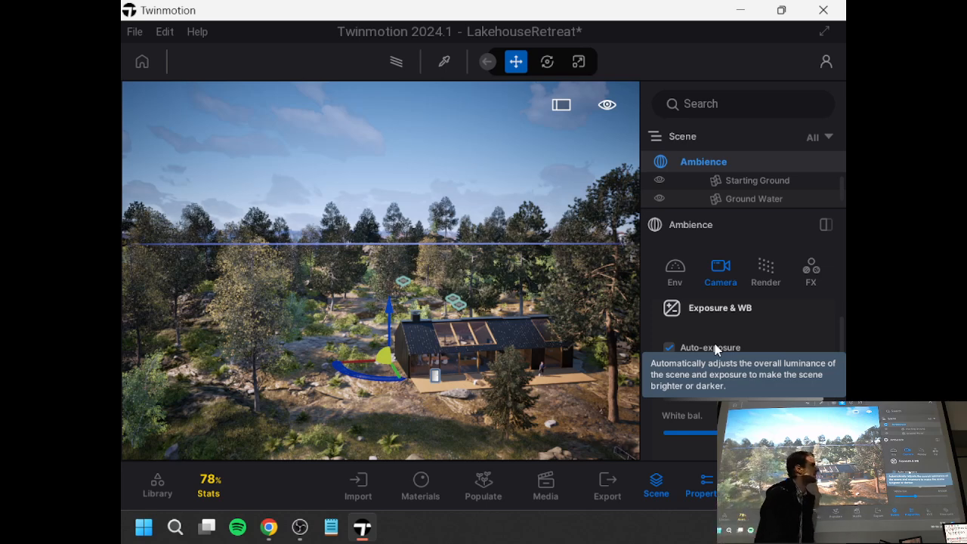
- Turn off auto-exposure with the exposure set to -4.53, and set the white balance to 6913K
{"action": "left_click", "coordinate": [670, 348]}
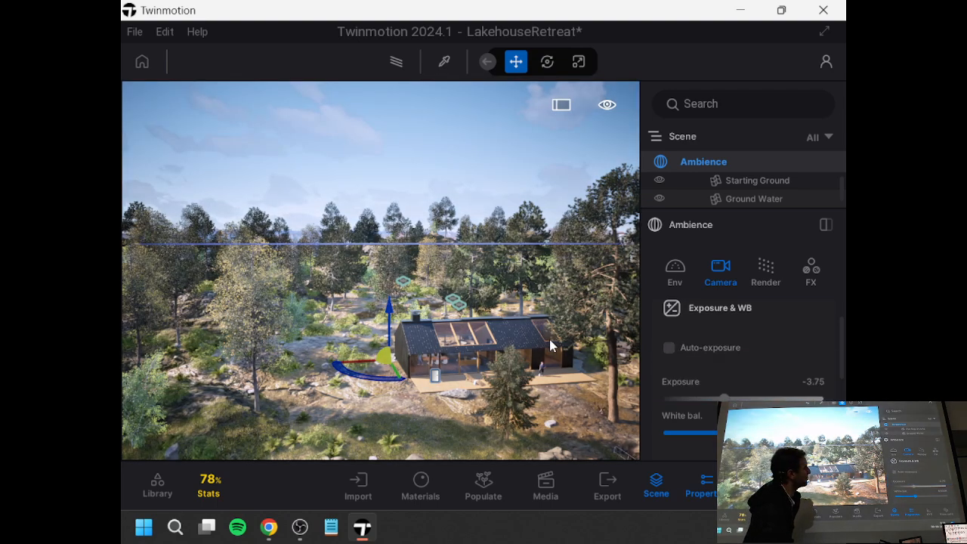
{"action": "right_click_drag", "start_coordinate": [539, 345], "coordinate": [629, 340]}
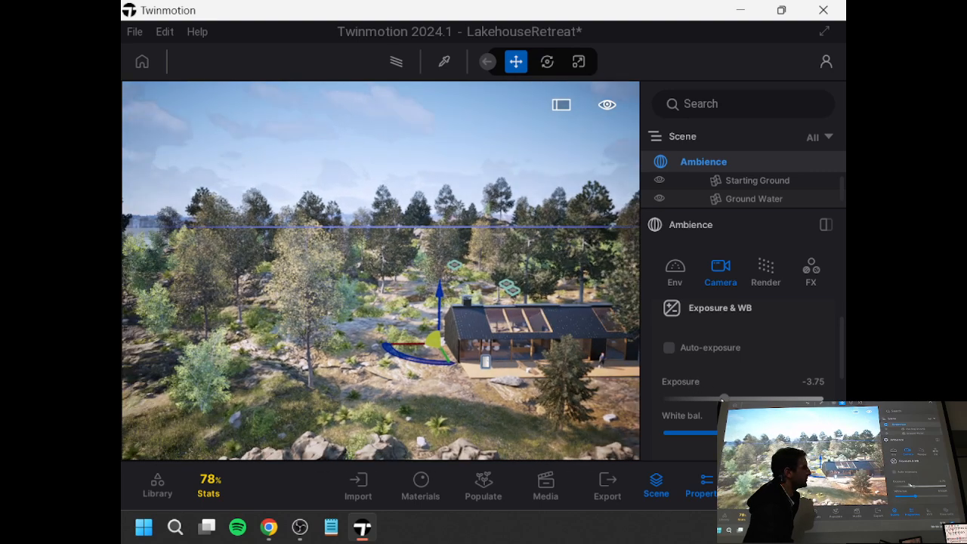
{"action": "mouse_move", "coordinate": [730, 399]}
{"action": "left_mouse_down"}
{"action": "mouse_move", "coordinate": [771, 398]}
{"action": "mouse_move", "coordinate": [684, 397]}
{"action": "mouse_move", "coordinate": [722, 398]}
{"action": "left_mouse_up"}
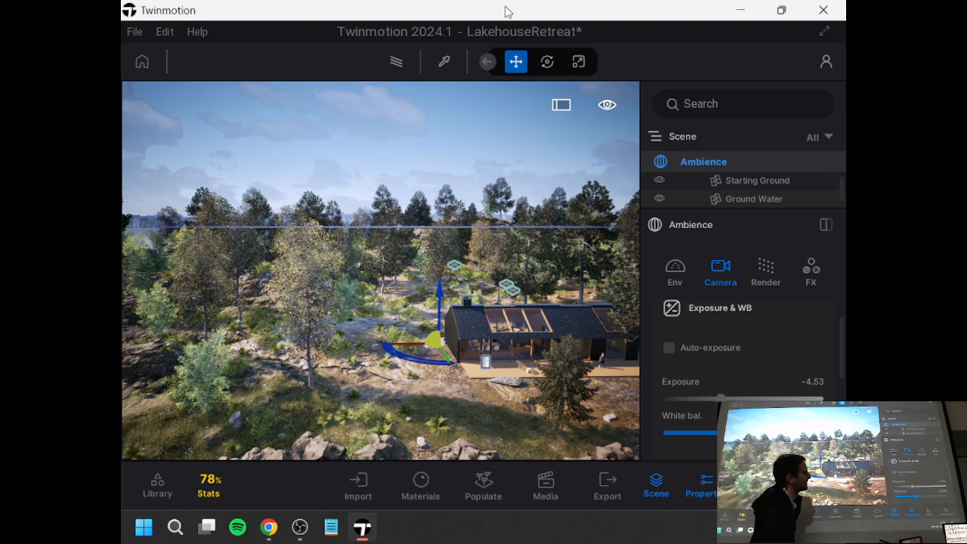
{"action": "scroll", "coordinate": [685, 359], "scroll_direction": "down", "scroll_amount": 3}
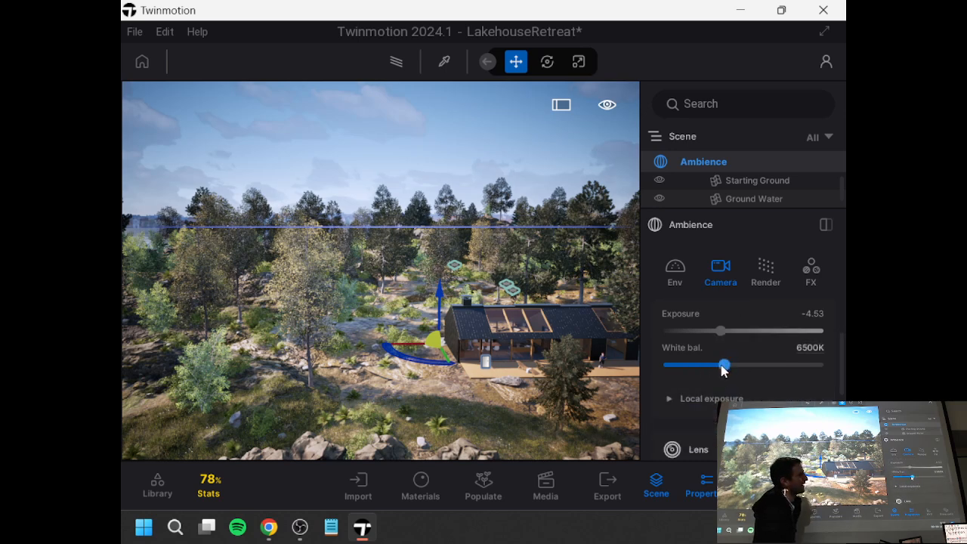
{"action": "left_click_drag", "start_coordinate": [740, 367], "coordinate": [718, 365]}
- Expand the Local exposure options, test the Shadow boost and Highlight reduction amounts, and bring up the Lens section
{"action": "left_click", "coordinate": [722, 397]}
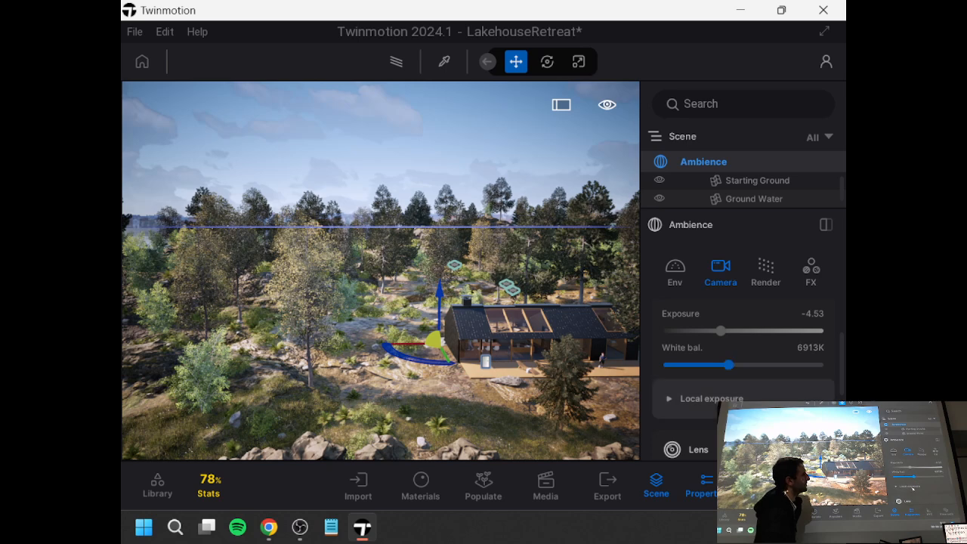
{"action": "scroll", "coordinate": [714, 378], "scroll_direction": "down", "scroll_amount": 2}
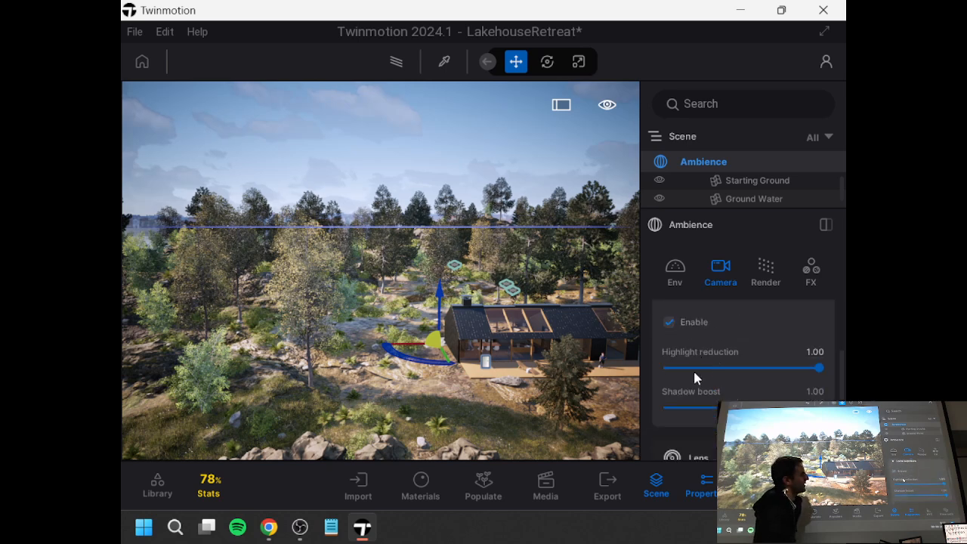
{"action": "scroll", "coordinate": [692, 368], "scroll_direction": "down", "scroll_amount": 1}
{"action": "scroll", "coordinate": [685, 338], "scroll_direction": "up", "scroll_amount": 1}
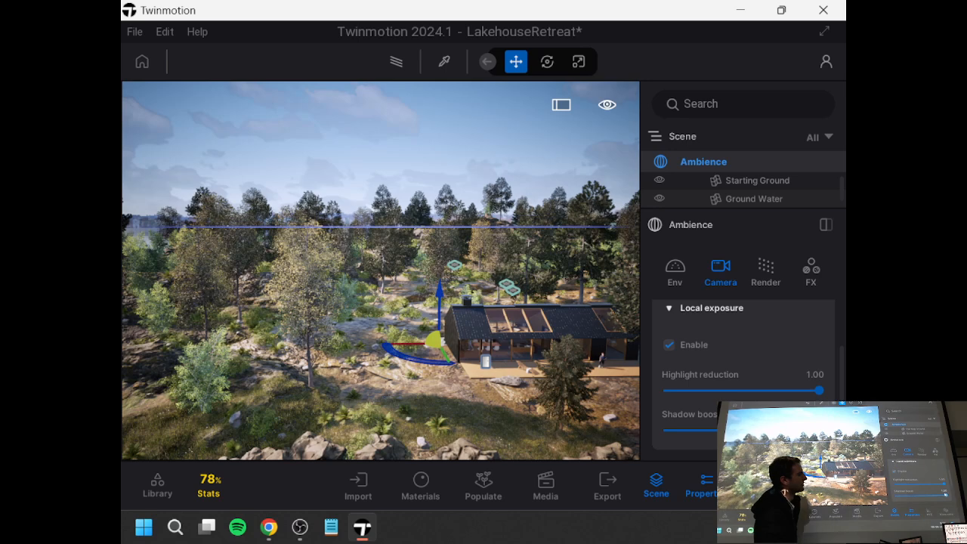
{"action": "left_click_drag", "start_coordinate": [672, 437], "coordinate": [740, 430]}
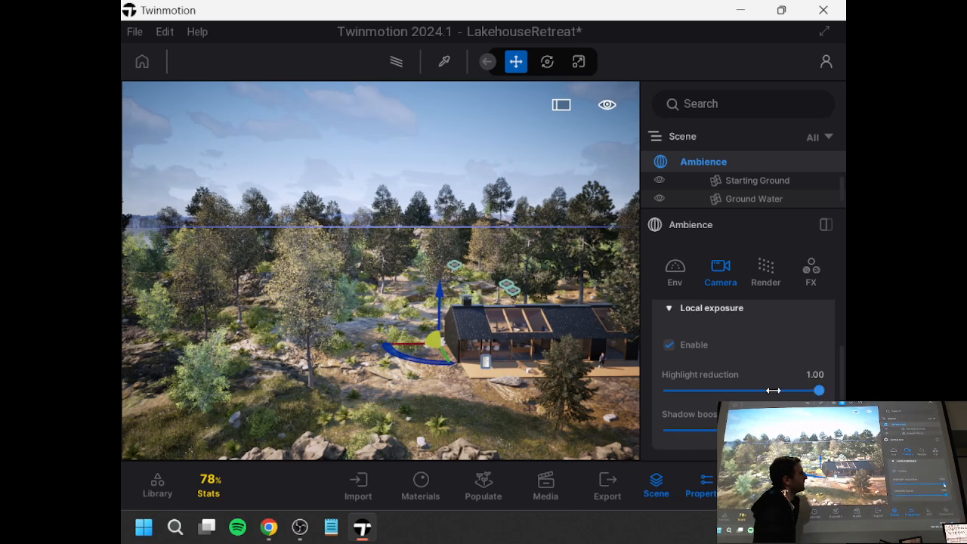
{"action": "mouse_move", "coordinate": [773, 390]}
{"action": "left_mouse_down"}
{"action": "mouse_move", "coordinate": [679, 390]}
{"action": "mouse_move", "coordinate": [786, 398]}
{"action": "left_mouse_up"}
{"action": "scroll", "coordinate": [729, 394], "scroll_direction": "down", "scroll_amount": 5}
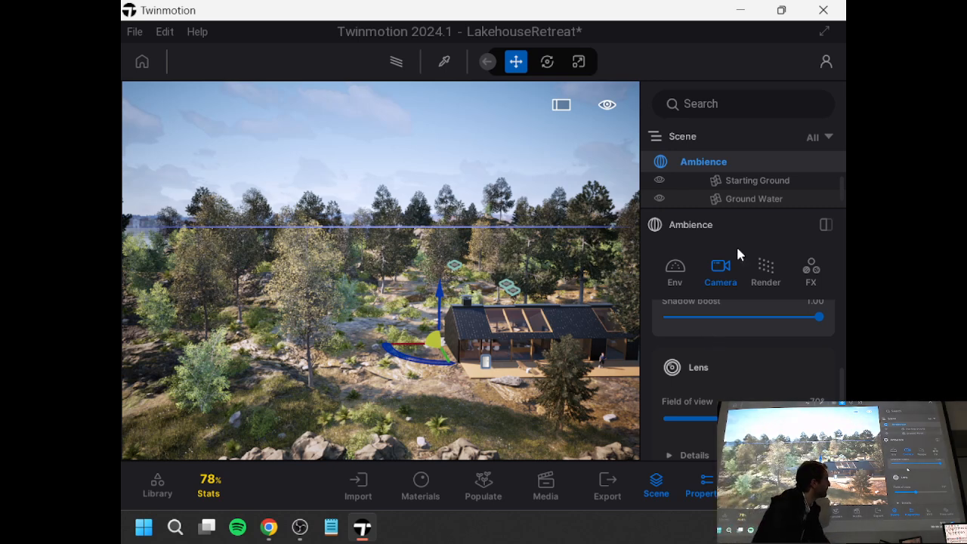
- Examine the lakehouse site from above the shoreline and from among the surrounding trees
{"action": "key", "text": "s"}
{"action": "right_click_drag", "start_coordinate": [484, 318], "coordinate": [600, 308]}
{"action": "key", "text": "a"}
{"action": "key", "text": "w"}
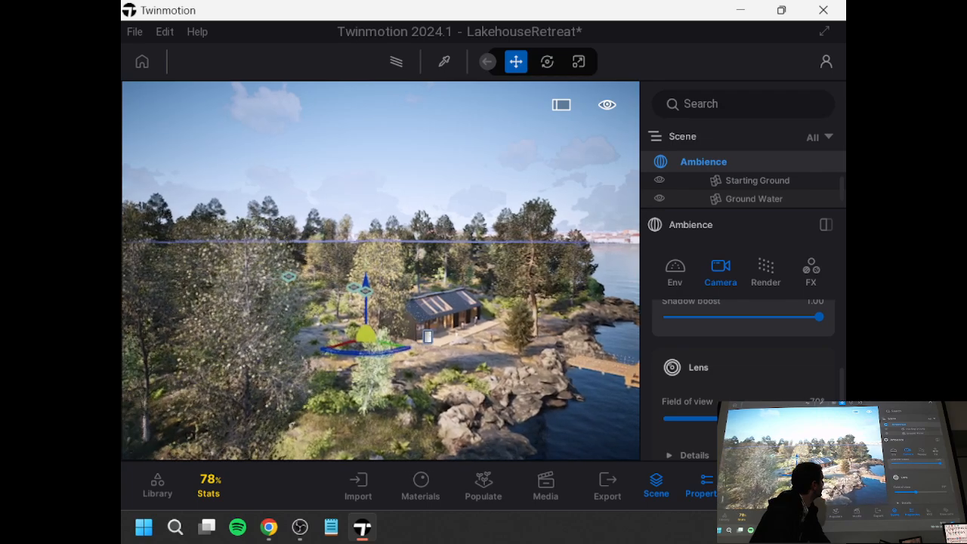
{"action": "key", "text": "a"}
{"action": "key", "text": "w"}
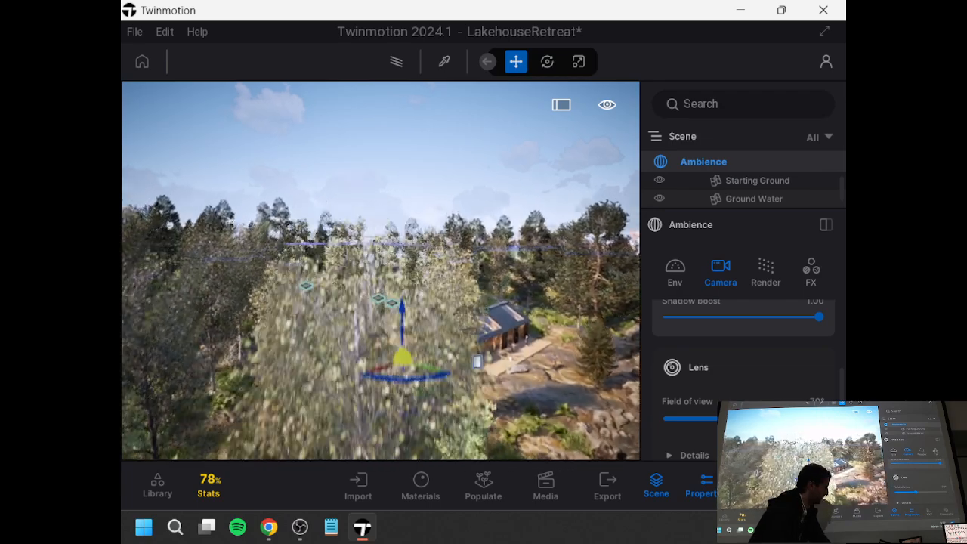
{"action": "key", "text": "w"}
{"action": "right_click_drag", "start_coordinate": [381, 271], "coordinate": [417, 277]}
{"action": "key", "text": "q"}
{"action": "key", "text": "e"}
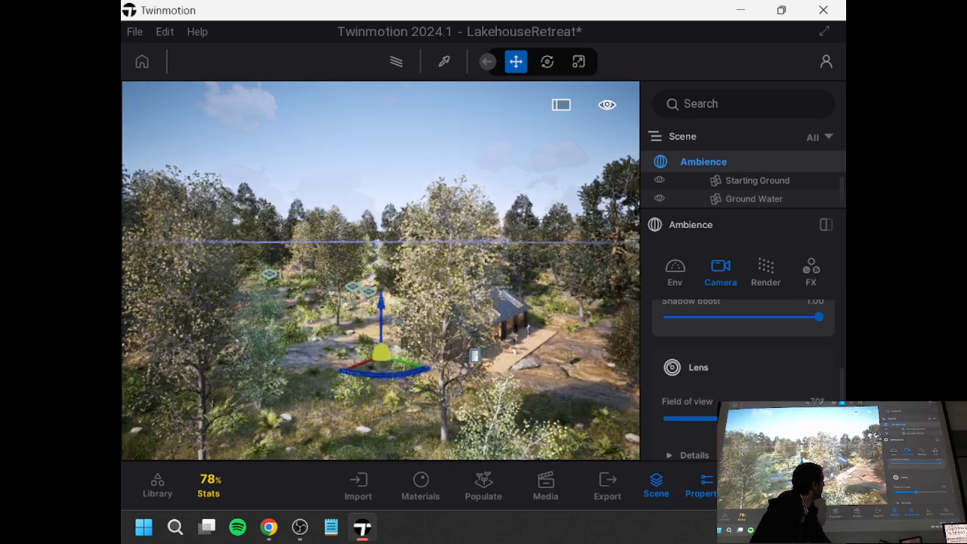
{"action": "key", "text": "q"}
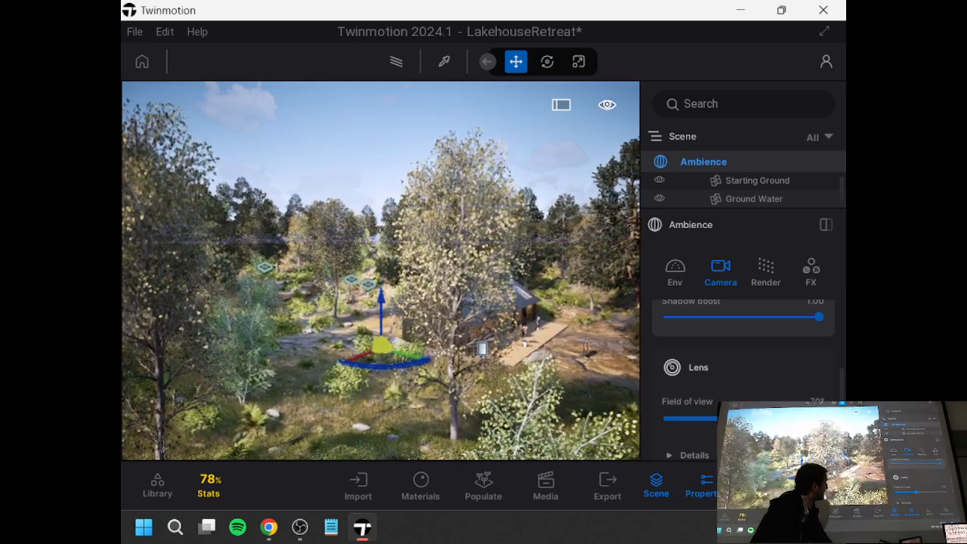
{"action": "key", "text": "r"}
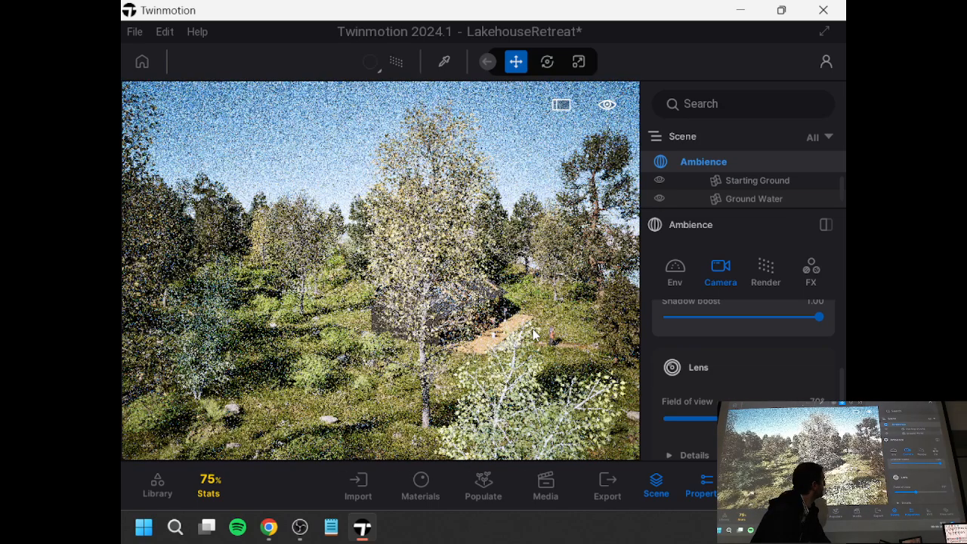
{"action": "left_click", "coordinate": [528, 321]}
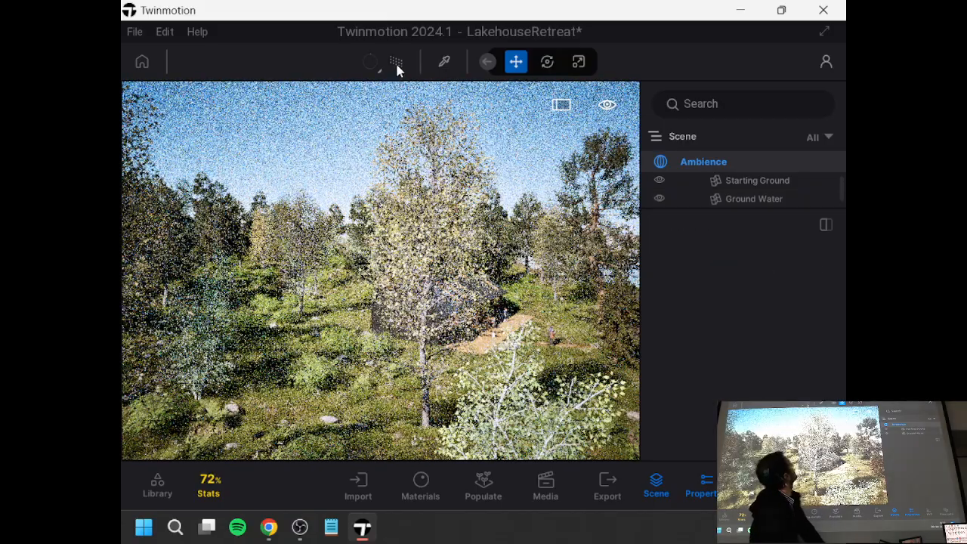
{"action": "left_click", "coordinate": [396, 65]}
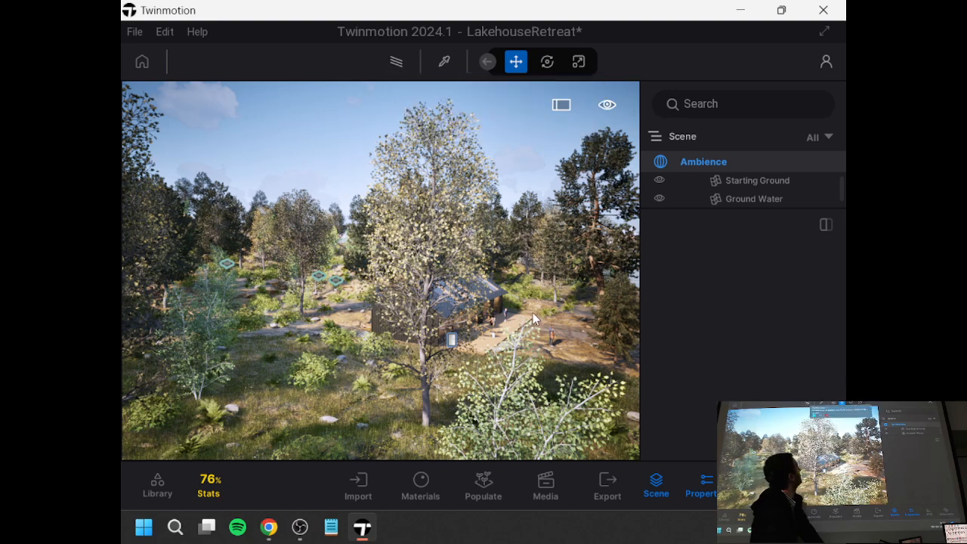
- Fly past the foreground tree to examine the lakehouse's deck, glazed front and gable end up close
{"action": "key", "text": "w"}
{"action": "right_click_drag", "start_coordinate": [380, 271], "coordinate": [402, 302]}
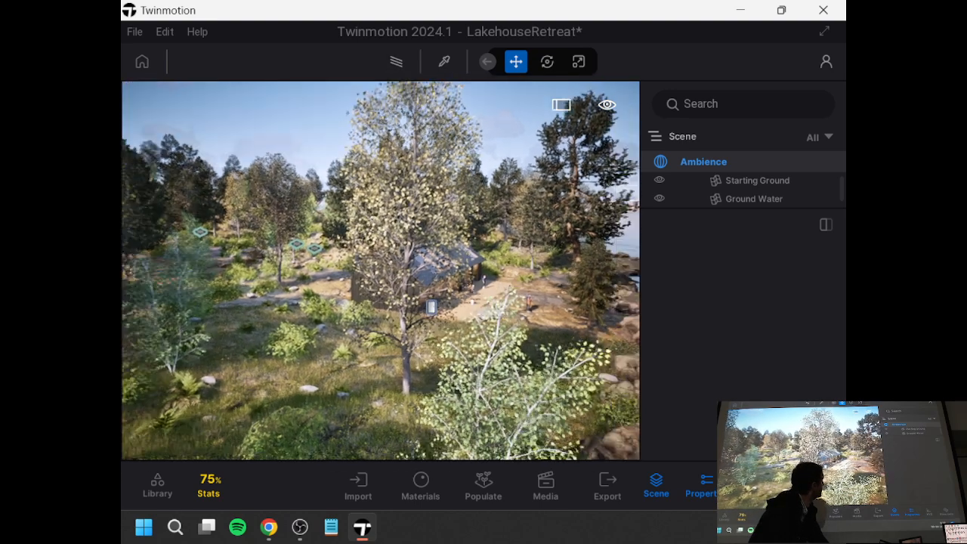
{"action": "key", "text": "w"}
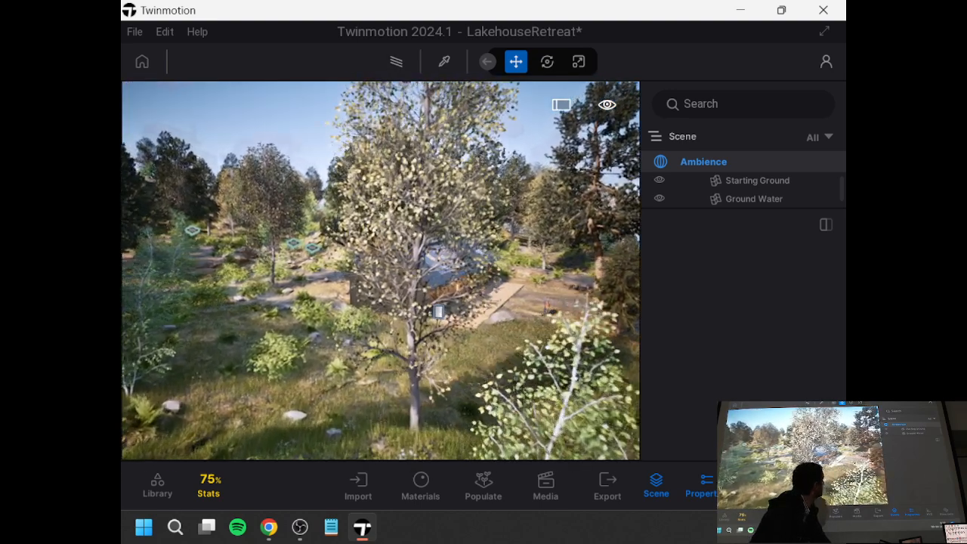
{"action": "key", "text": "w"}
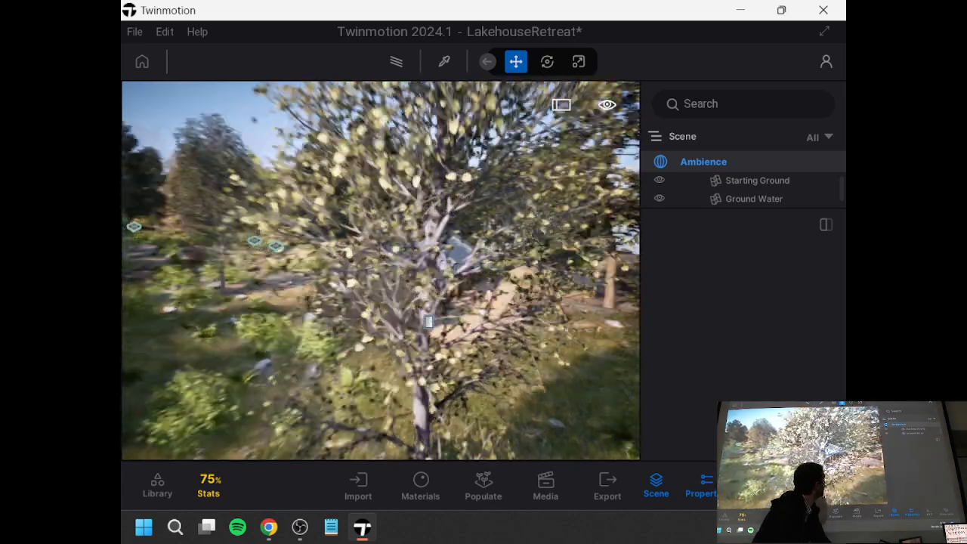
{"action": "key", "text": "w"}
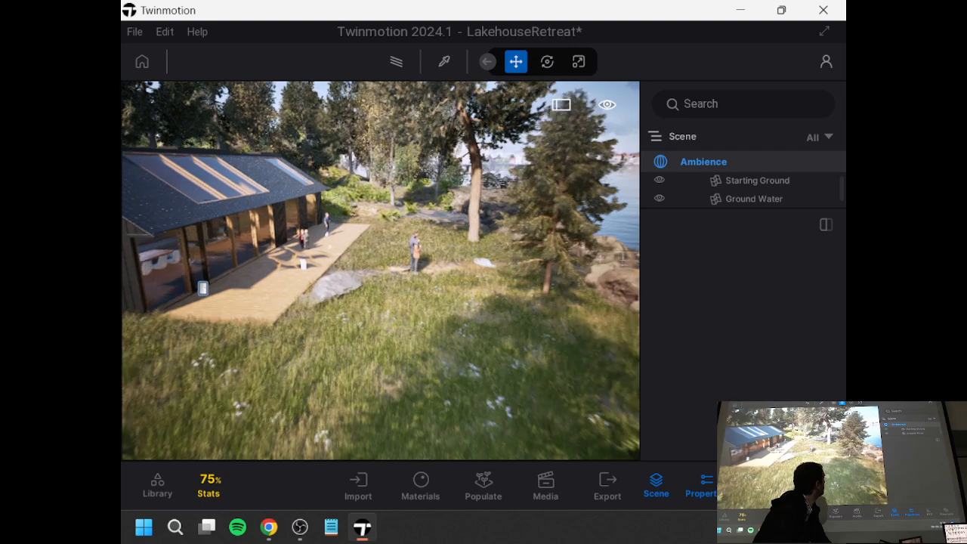
{"action": "right_click_drag", "start_coordinate": [536, 319], "coordinate": [311, 272]}
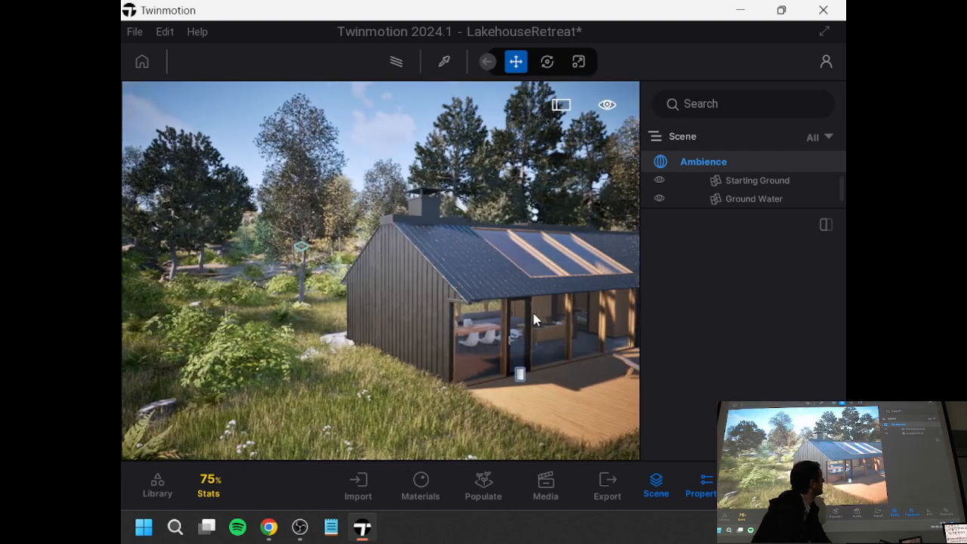
- Reselect Ambience to restore its camera settings, and widen the lens field of view to 125° and up to 170°
{"action": "right_click_drag", "start_coordinate": [555, 311], "coordinate": [589, 303]}
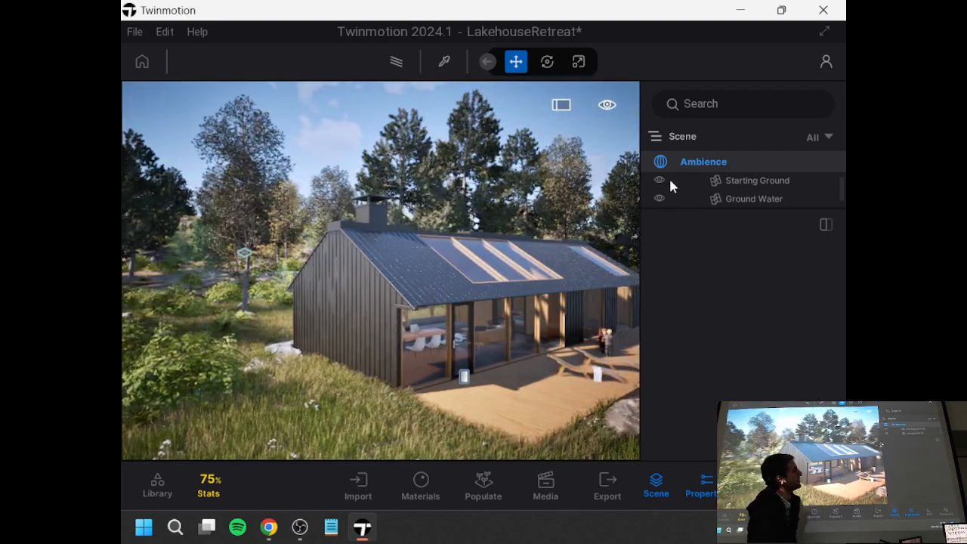
{"action": "left_click", "coordinate": [720, 180]}
{"action": "left_click", "coordinate": [705, 163]}
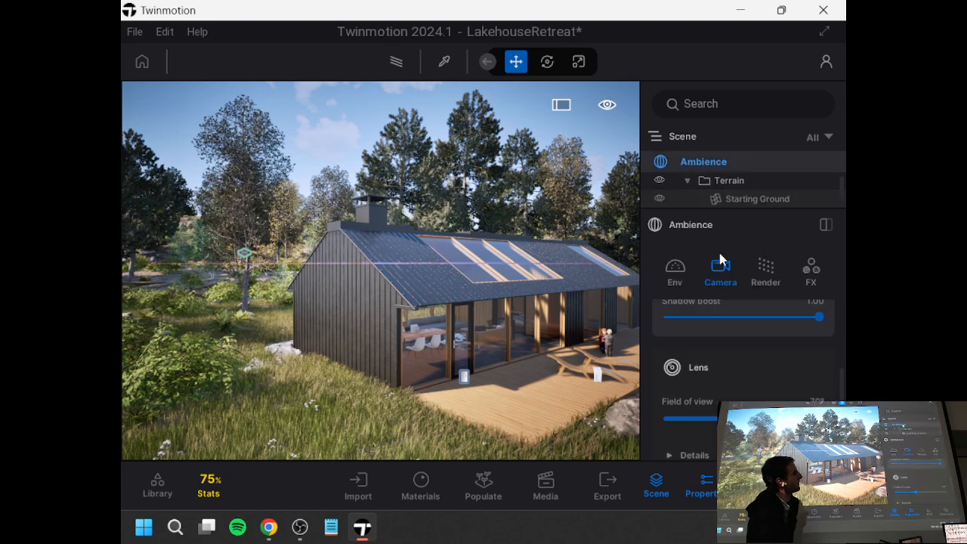
{"action": "left_click_drag", "start_coordinate": [730, 419], "coordinate": [786, 418]}
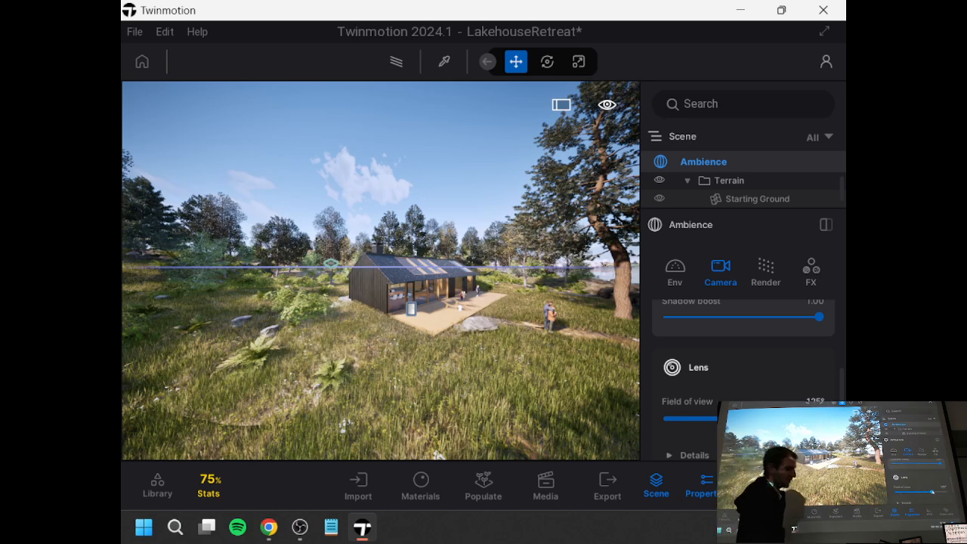
{"action": "left_click_drag", "start_coordinate": [777, 418], "coordinate": [821, 418]}
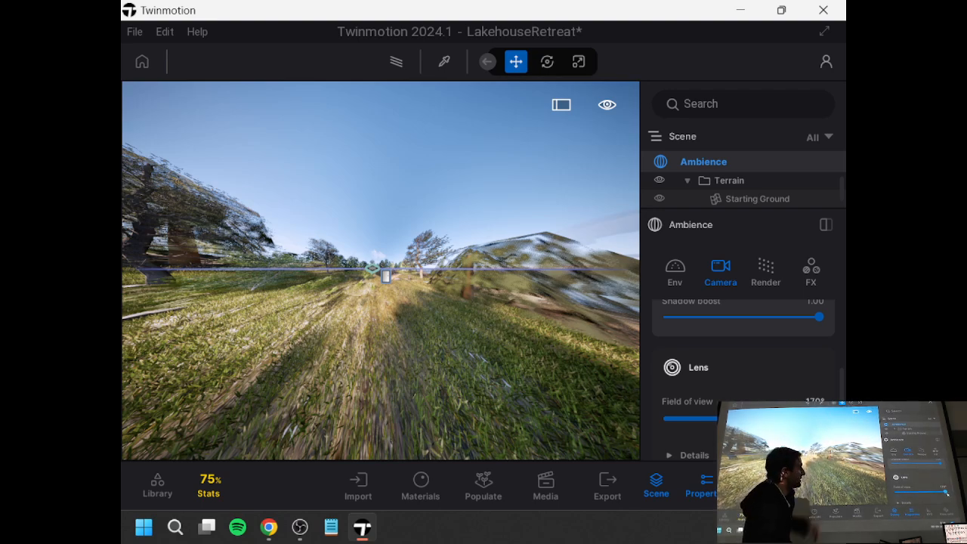
- Narrow the field of view to 42° and further to 30°, and reframe the lakehouse with its surrounding trees
{"action": "left_click_drag", "start_coordinate": [819, 419], "coordinate": [705, 421]}
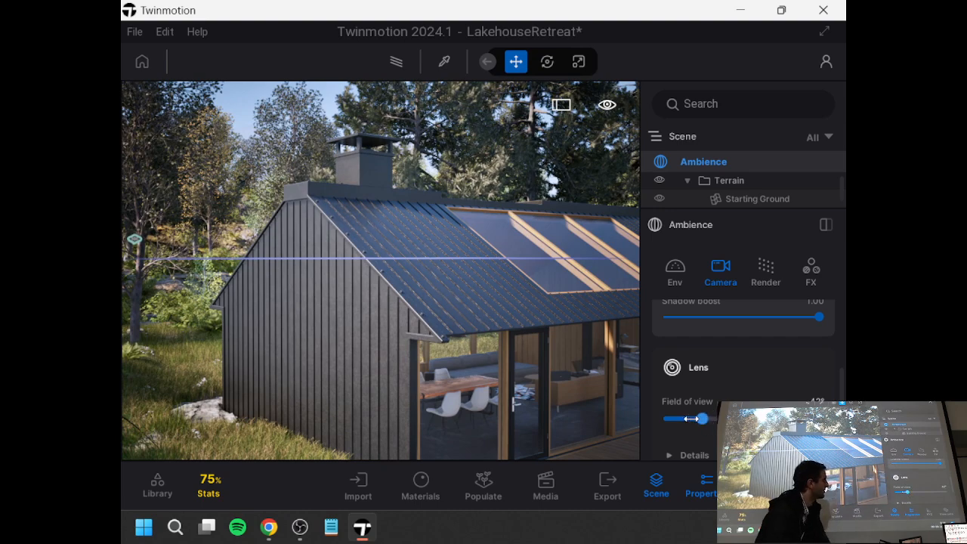
{"action": "left_click", "coordinate": [690, 419]}
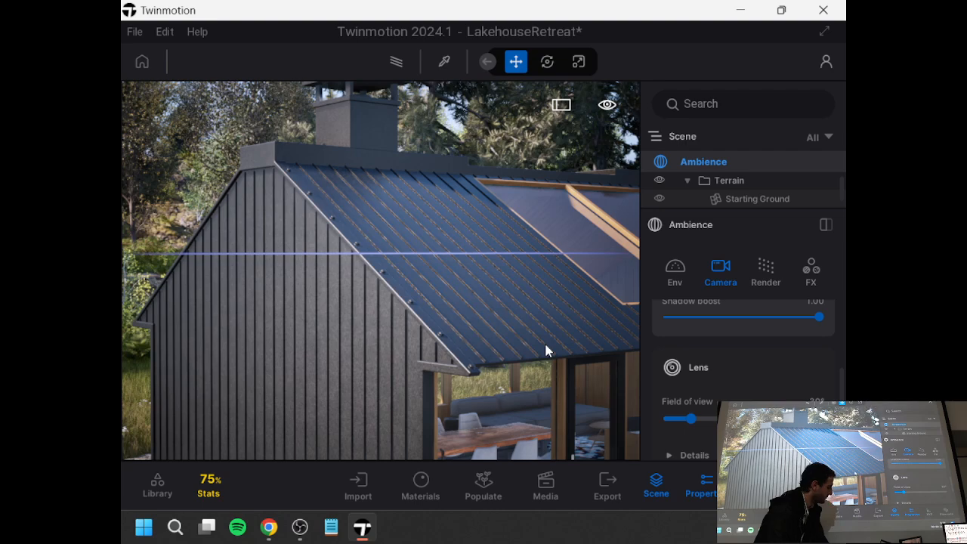
{"action": "right_click_drag", "start_coordinate": [569, 362], "coordinate": [435, 430]}
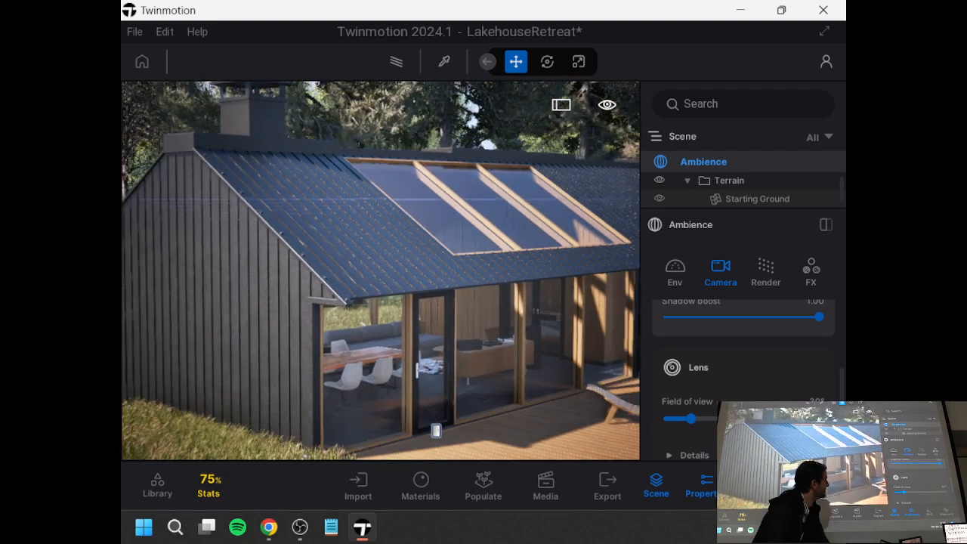
{"action": "key", "text": "s"}
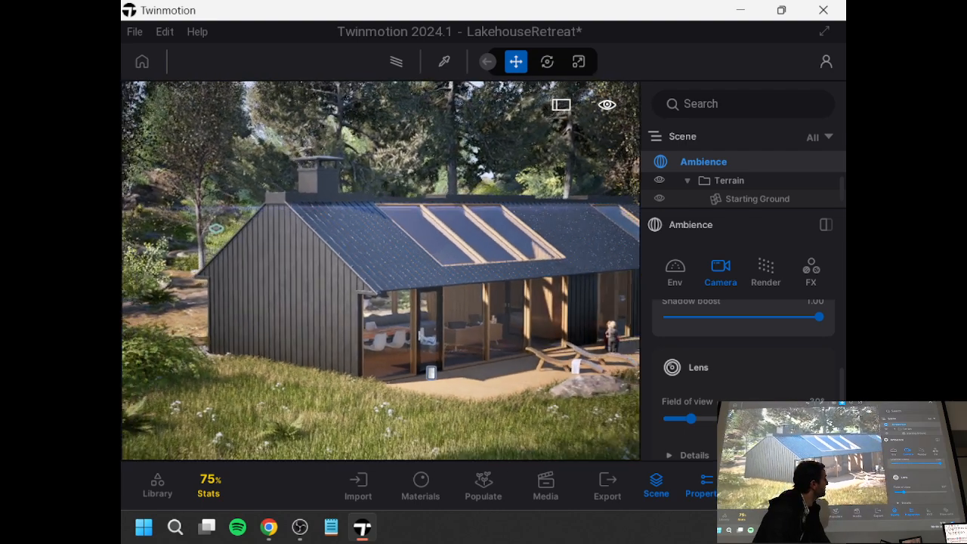
{"action": "key", "text": "e"}
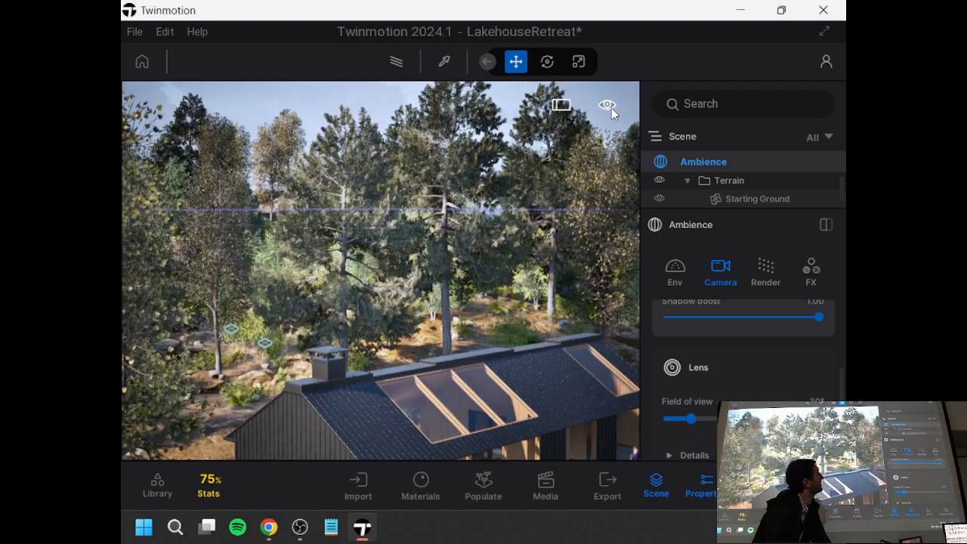
- Show the viewport's preset Views options and close them without choosing one
{"action": "left_click", "coordinate": [608, 106]}
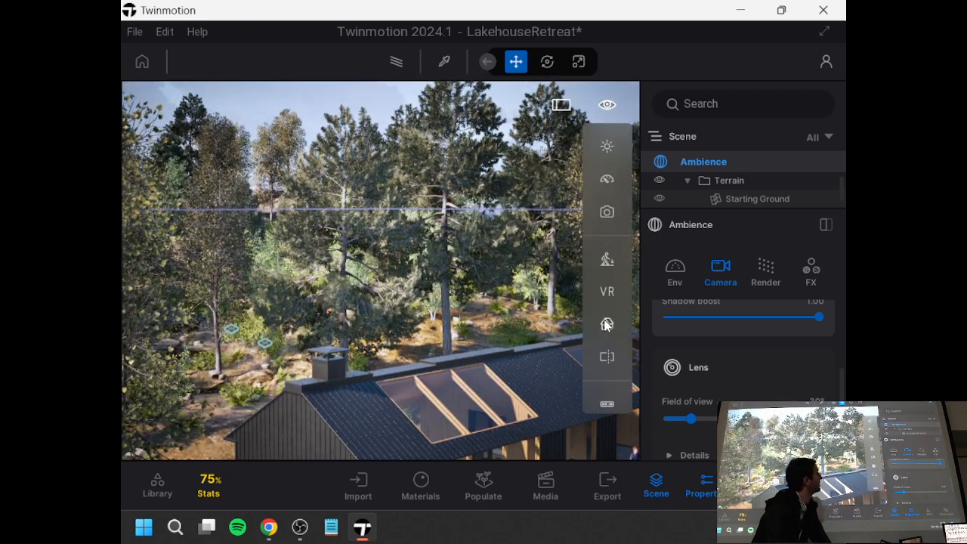
{"action": "left_click", "coordinate": [606, 324]}
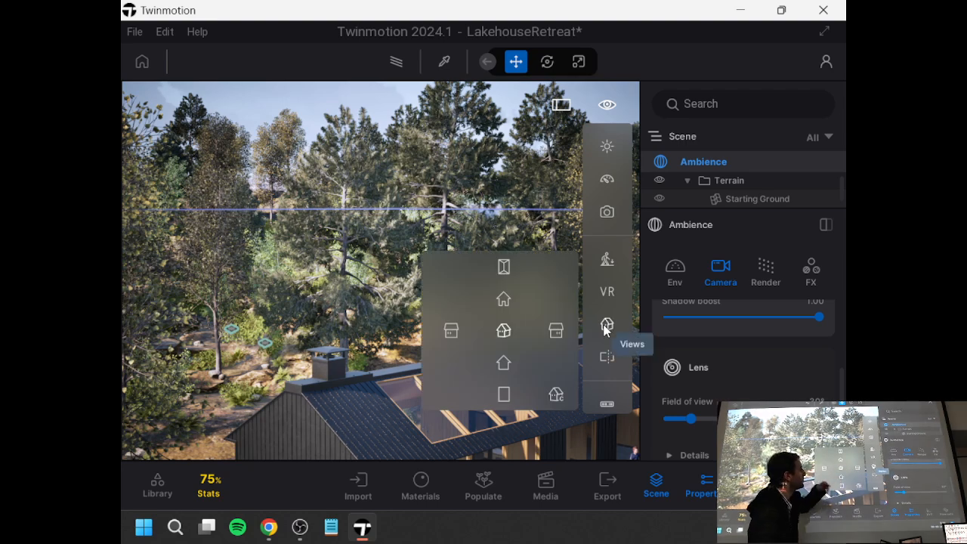
{"action": "left_click", "coordinate": [611, 106]}
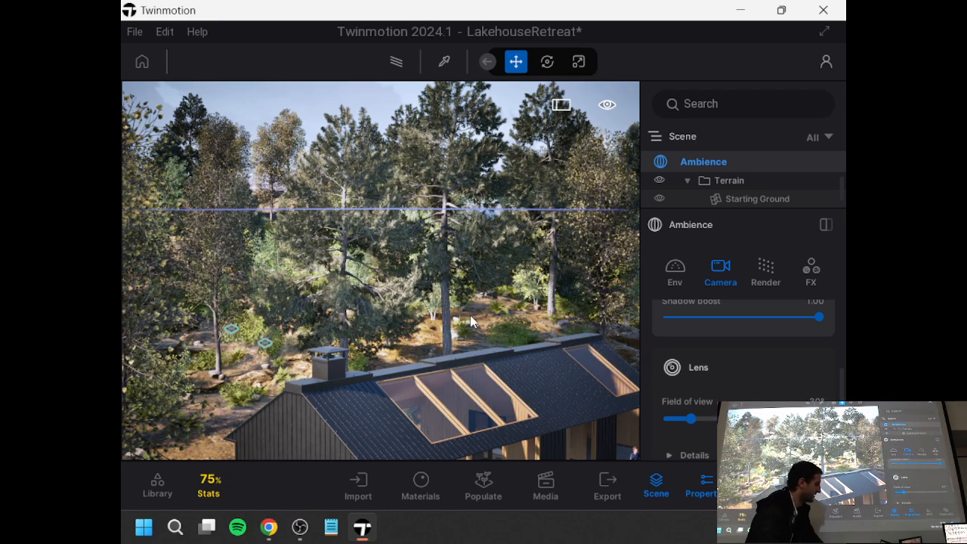
- Lower the field of view to 18° and frame the whole lakehouse and deck from a more distant, elevated viewpoint
{"action": "right_click_drag", "start_coordinate": [381, 270], "coordinate": [366, 390]}
{"action": "key", "text": "s"}
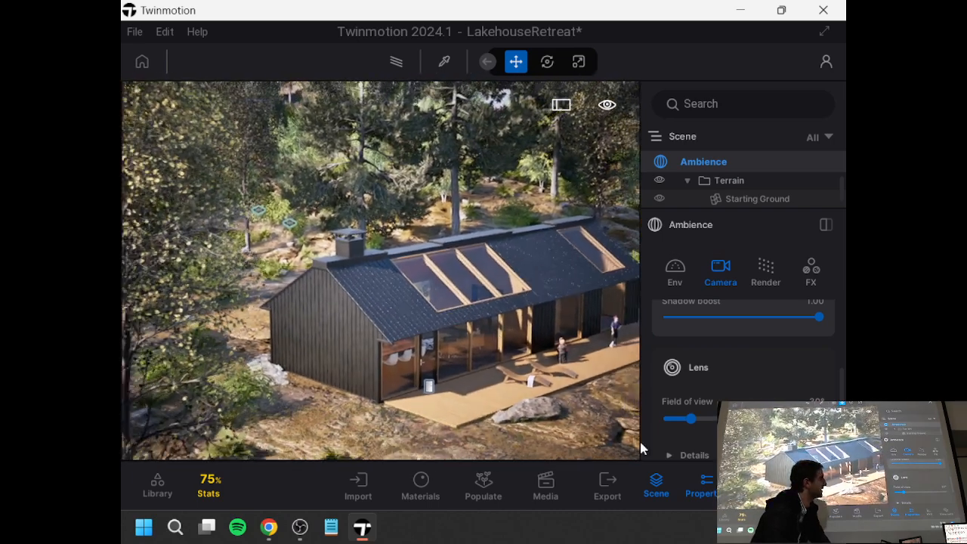
{"action": "left_click_drag", "start_coordinate": [689, 424], "coordinate": [678, 424]}
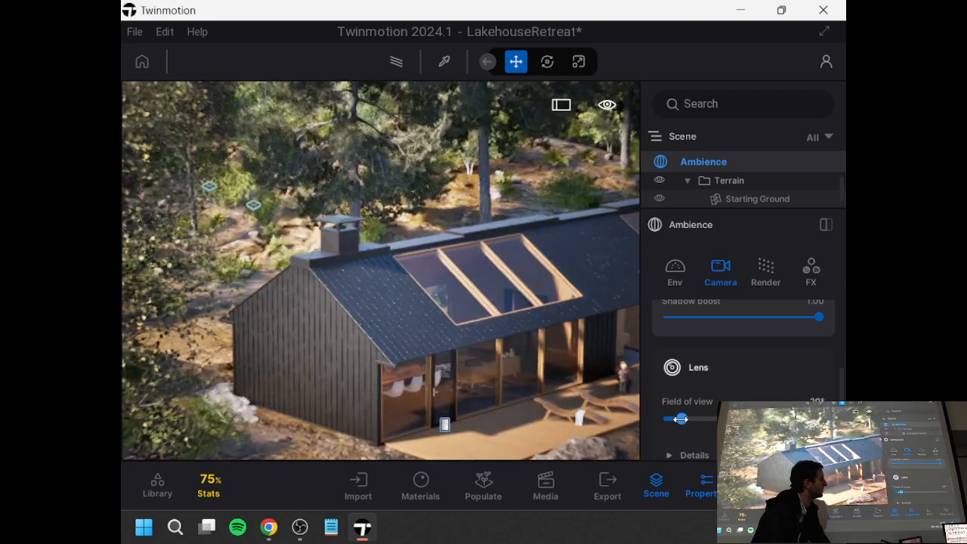
{"action": "mouse_move", "coordinate": [527, 384]}
{"action": "right_mouse_down"}
{"action": "mouse_move", "coordinate": [577, 447]}
{"action": "mouse_move", "coordinate": [521, 437]}
{"action": "mouse_move", "coordinate": [520, 397]}
{"action": "mouse_move", "coordinate": [532, 375]}
{"action": "mouse_move", "coordinate": [472, 369]}
{"action": "mouse_move", "coordinate": [541, 357]}
{"action": "mouse_move", "coordinate": [529, 388]}
{"action": "right_mouse_up"}
{"action": "key", "text": "s"}
{"action": "key", "text": "s"}
{"action": "key", "text": "s"}
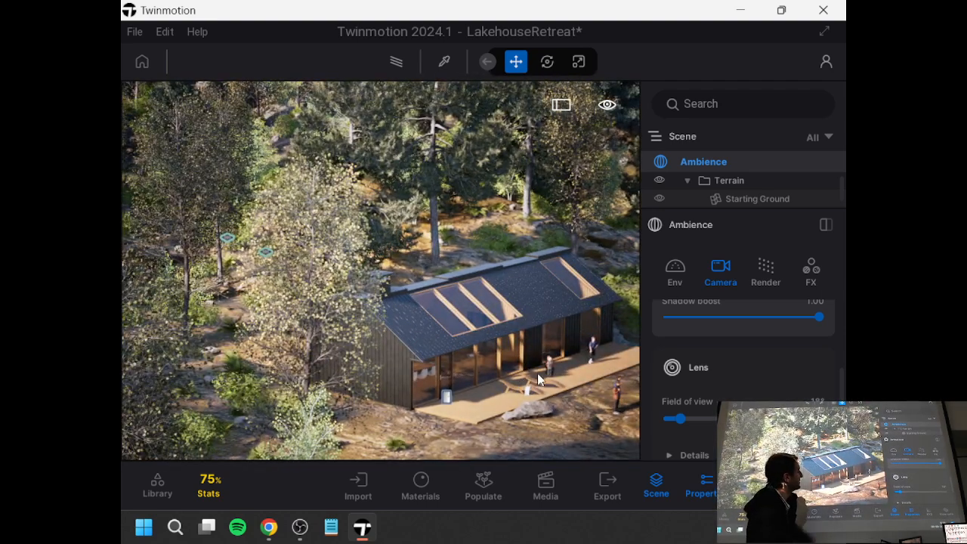
{"action": "right_click_drag", "start_coordinate": [544, 369], "coordinate": [558, 362]}
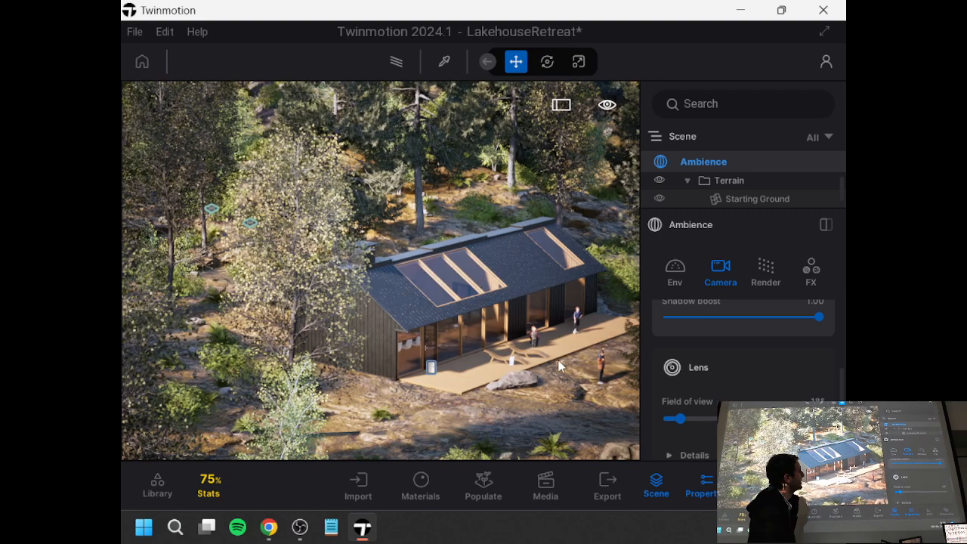
- Compare wider lens settings from the same viewpoint by setting the field of view to 33°, 70° and 108°
{"action": "scroll", "coordinate": [668, 414], "scroll_direction": "down", "scroll_amount": 1}
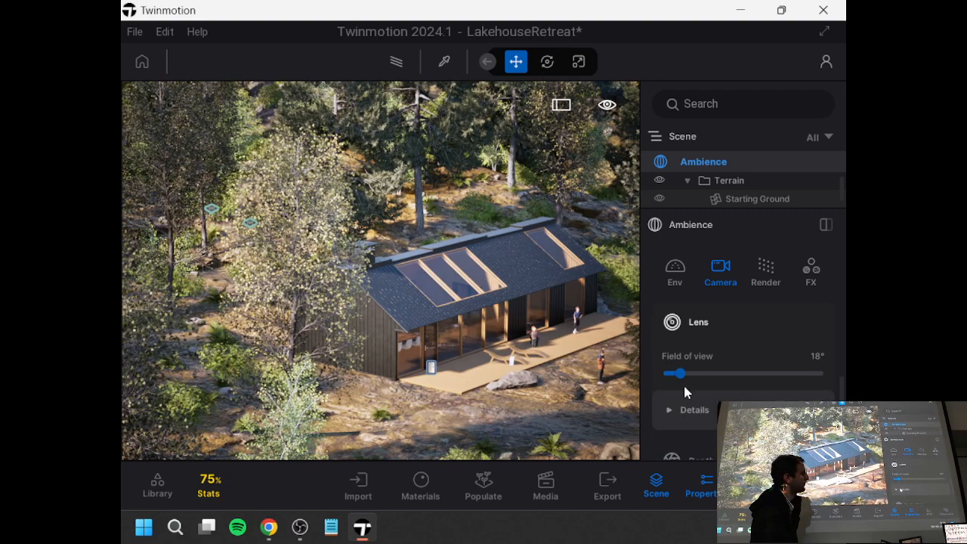
{"action": "left_click_drag", "start_coordinate": [680, 373], "coordinate": [695, 374]}
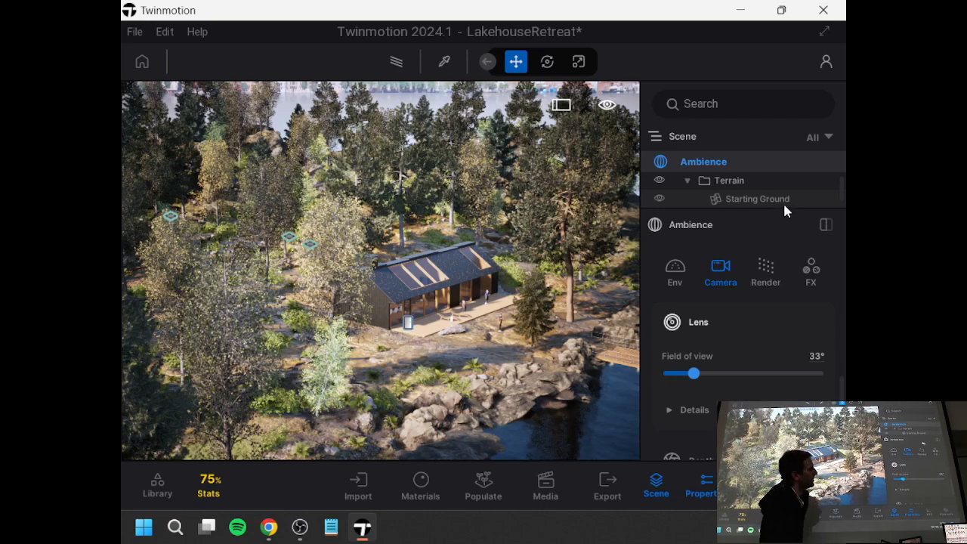
{"action": "left_click", "coordinate": [728, 374]}
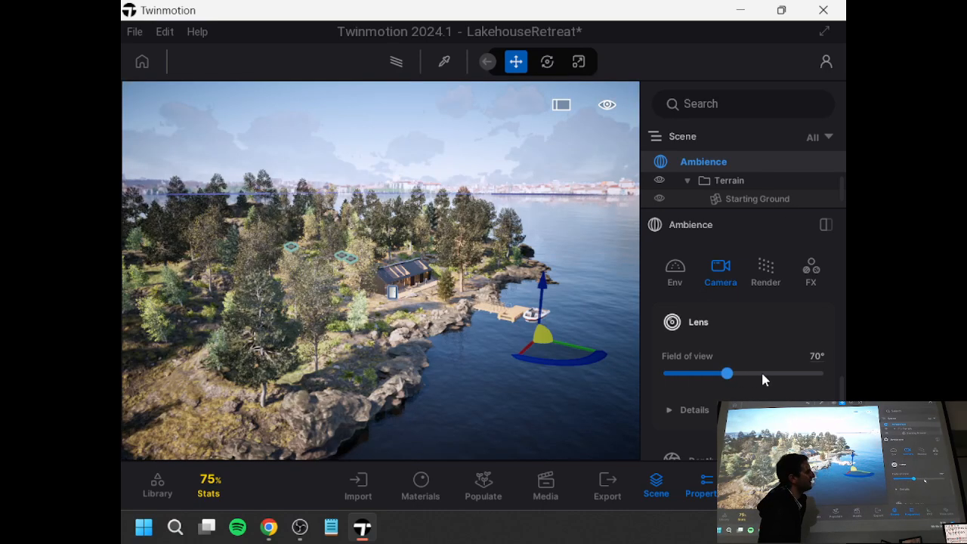
{"action": "left_click", "coordinate": [762, 374]}
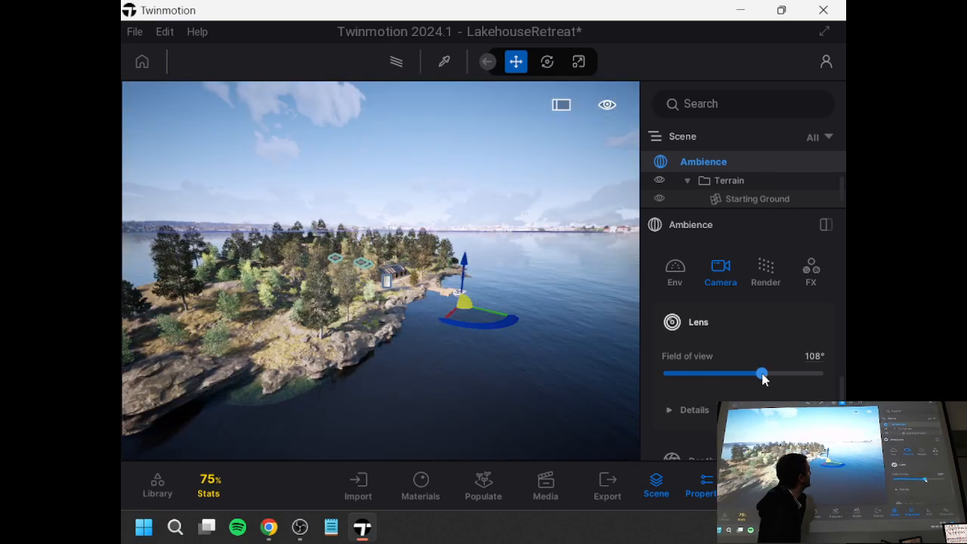
- Fly over the shoreline and trees to a close view above the lakehouse roof, and set the field of view to 62°
{"action": "right_click_drag", "start_coordinate": [408, 287], "coordinate": [377, 280]}
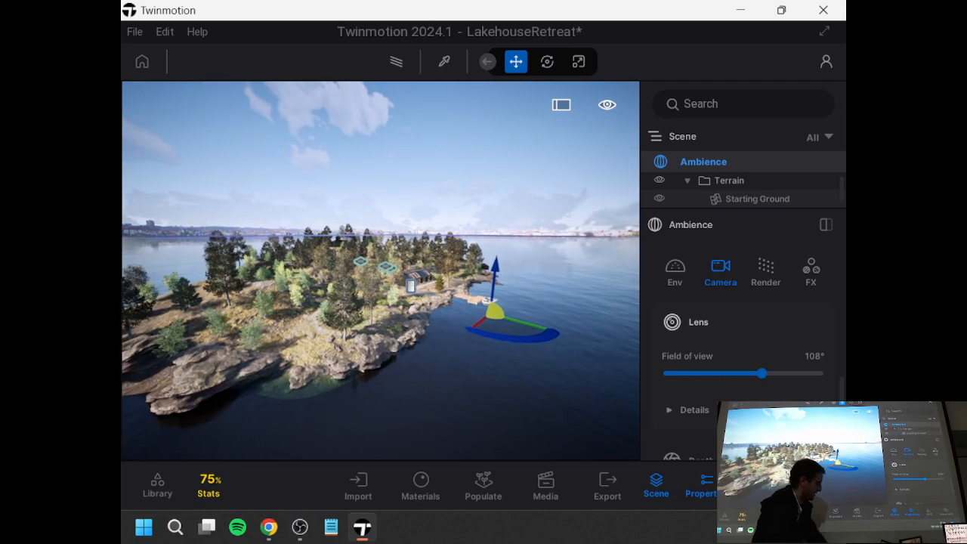
{"action": "key", "text": "w"}
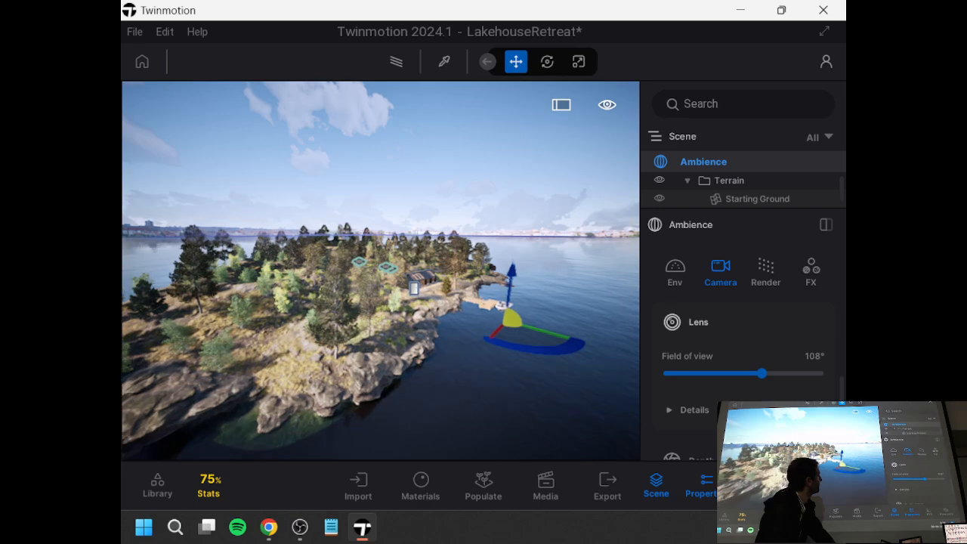
{"action": "key", "text": "w"}
{"action": "right_click_drag", "start_coordinate": [377, 280], "coordinate": [347, 280]}
{"action": "key", "text": "w"}
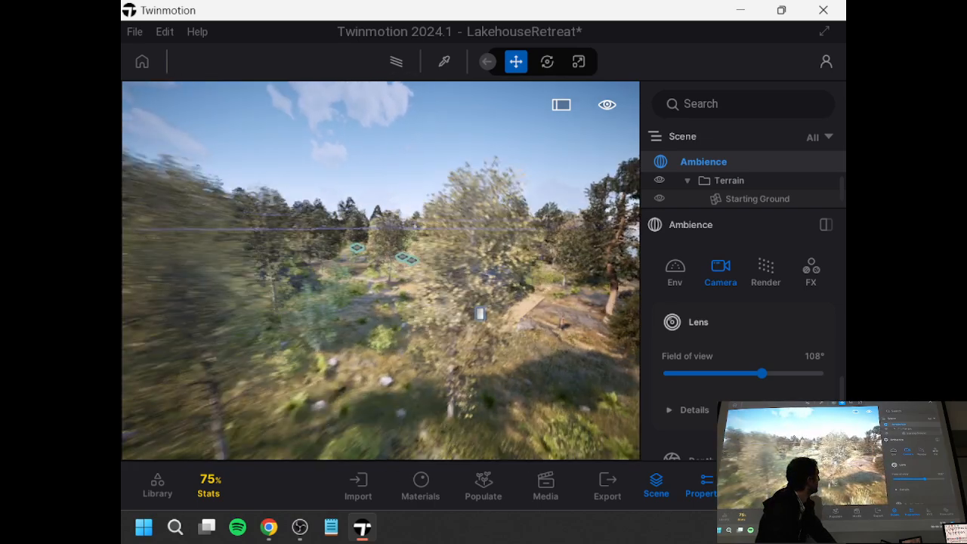
{"action": "key", "text": "w"}
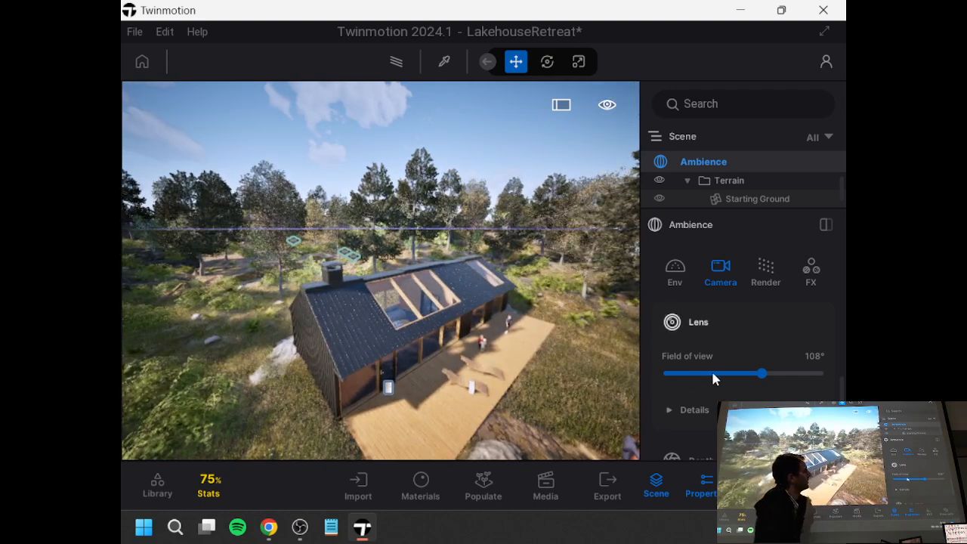
{"action": "left_click_drag", "start_coordinate": [715, 374], "coordinate": [721, 373]}
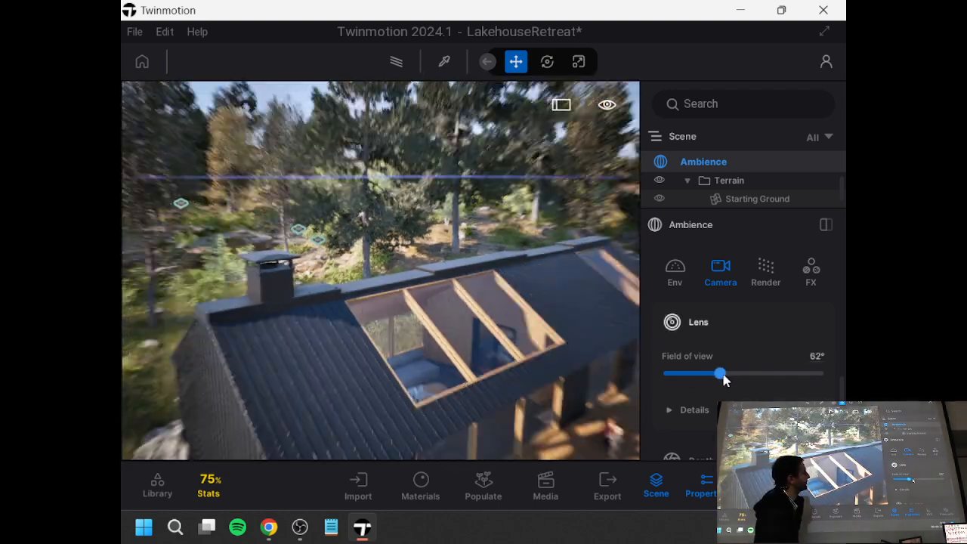
- Expand the camera lens details, compare vignetting at 0% and 100%, and set it to 36%
{"action": "left_click", "coordinate": [705, 408]}
{"action": "scroll", "coordinate": [710, 404], "scroll_direction": "down", "scroll_amount": 3}
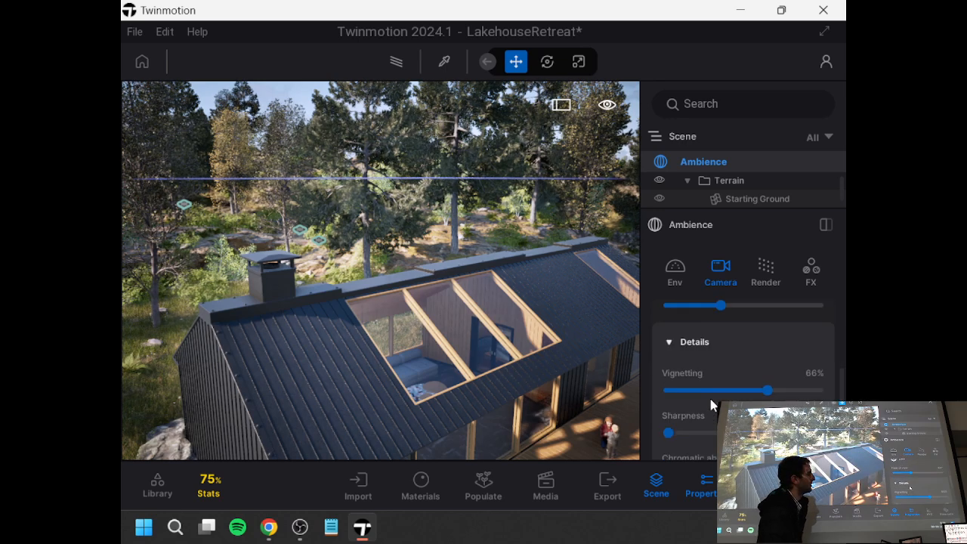
{"action": "scroll", "coordinate": [711, 404], "scroll_direction": "down", "scroll_amount": 2}
{"action": "scroll", "coordinate": [711, 404], "scroll_direction": "up", "scroll_amount": 4}
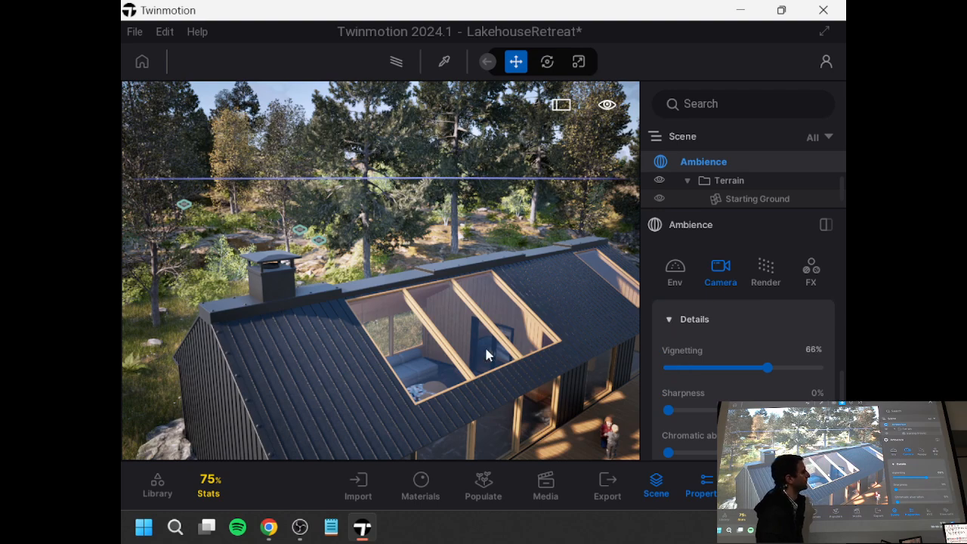
{"action": "right_click_drag", "start_coordinate": [492, 352], "coordinate": [604, 337]}
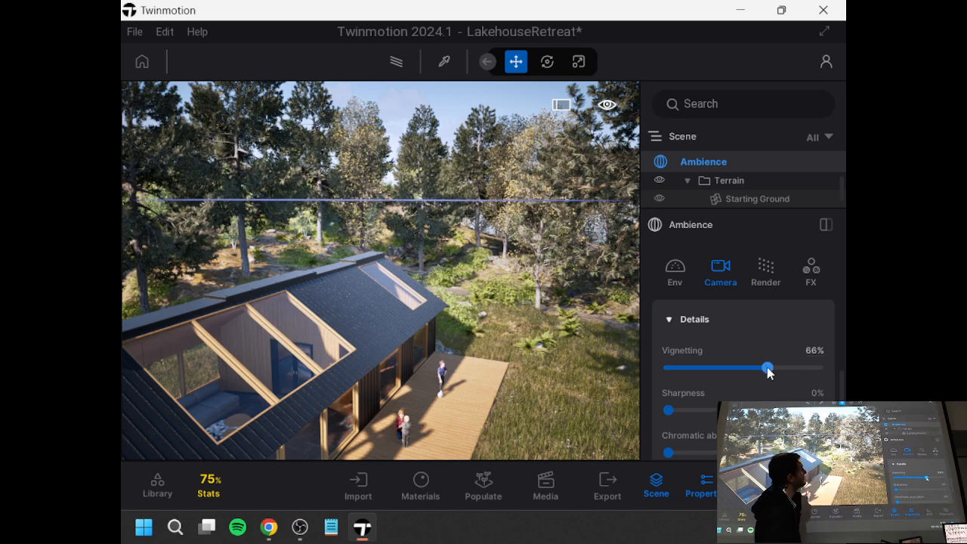
{"action": "left_click_drag", "start_coordinate": [754, 374], "coordinate": [673, 372]}
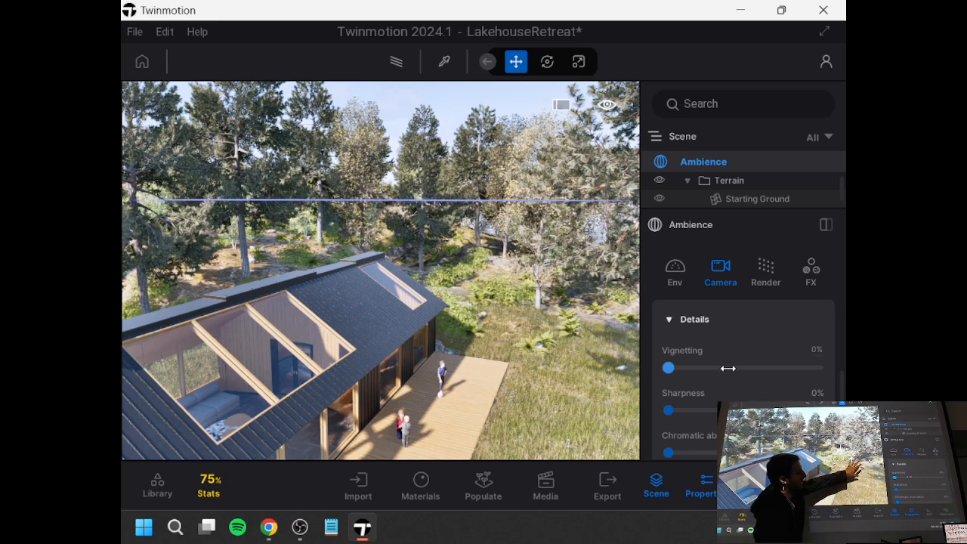
{"action": "left_click_drag", "start_coordinate": [728, 368], "coordinate": [840, 369]}
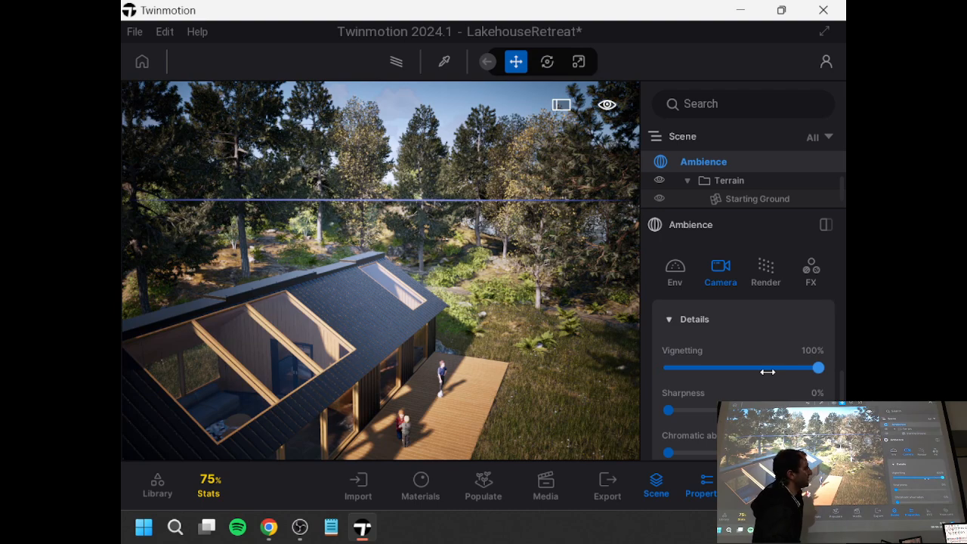
{"action": "left_click_drag", "start_coordinate": [768, 372], "coordinate": [724, 370]}
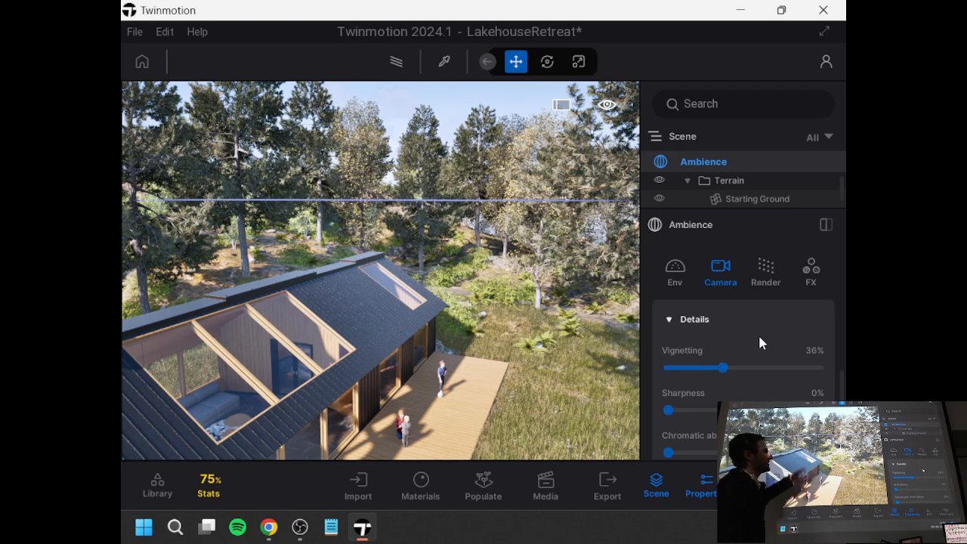
- Test the camera sharpness at 100% on close and distant views of the house, and return it to 0%
{"action": "scroll", "coordinate": [709, 343], "scroll_direction": "down", "scroll_amount": 3}
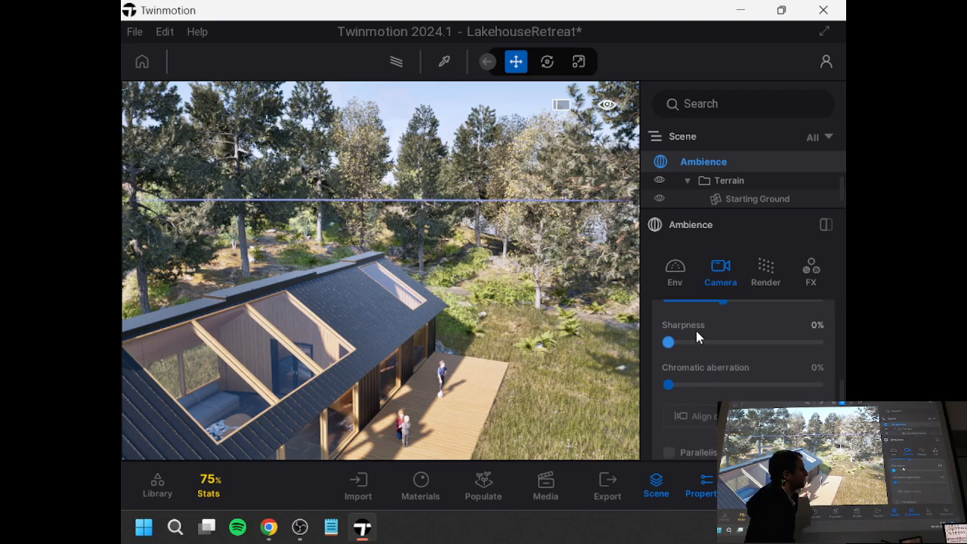
{"action": "left_click_drag", "start_coordinate": [717, 342], "coordinate": [592, 363]}
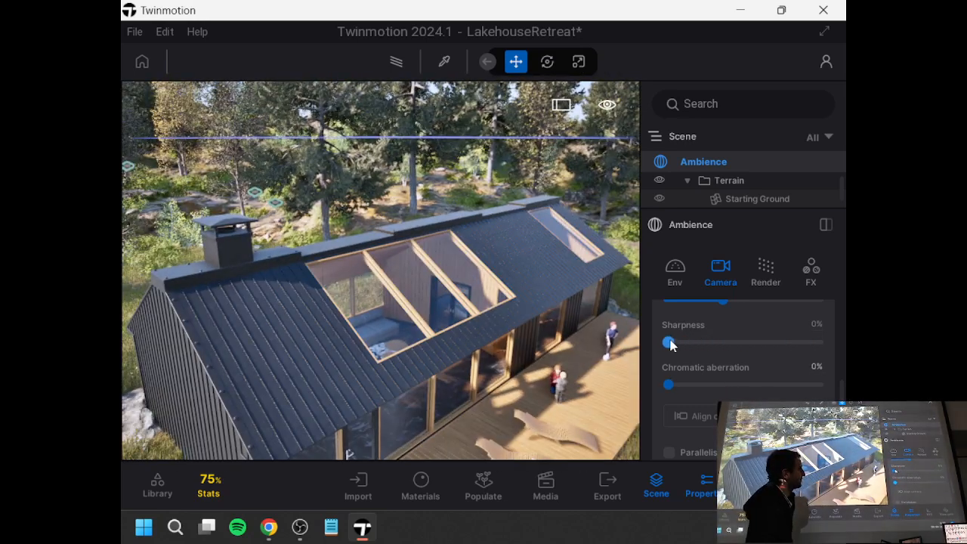
{"action": "left_click_drag", "start_coordinate": [707, 343], "coordinate": [842, 349]}
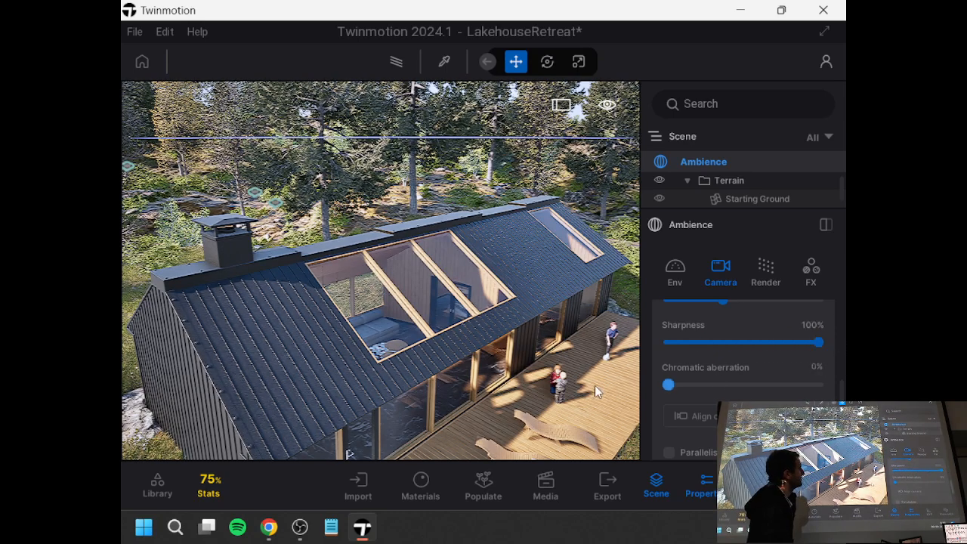
{"action": "scroll", "coordinate": [595, 386], "scroll_direction": "up", "scroll_amount": 5}
{"action": "scroll", "coordinate": [563, 354], "scroll_direction": "up", "scroll_amount": 2}
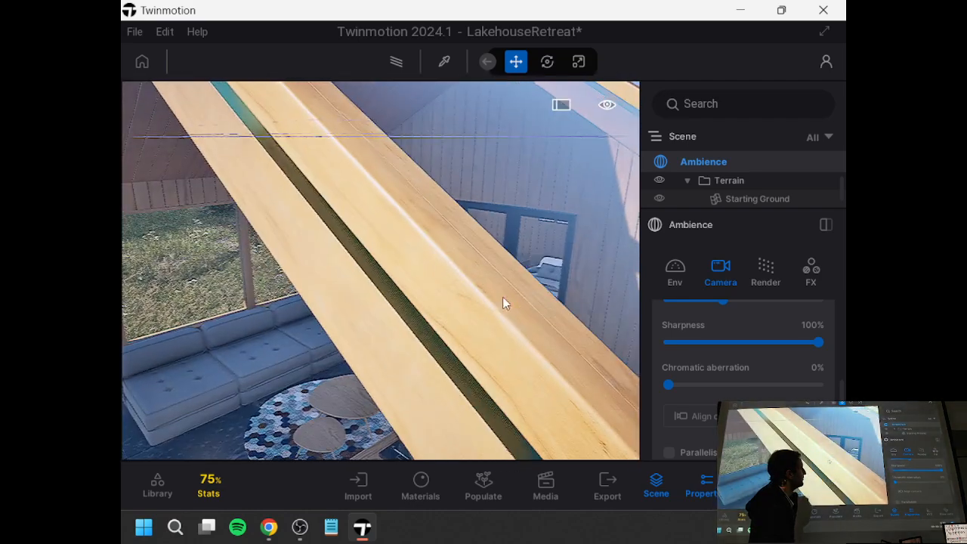
{"action": "right_click_drag", "start_coordinate": [491, 304], "coordinate": [438, 321]}
{"action": "scroll", "coordinate": [438, 321], "scroll_direction": "down", "scroll_amount": 6}
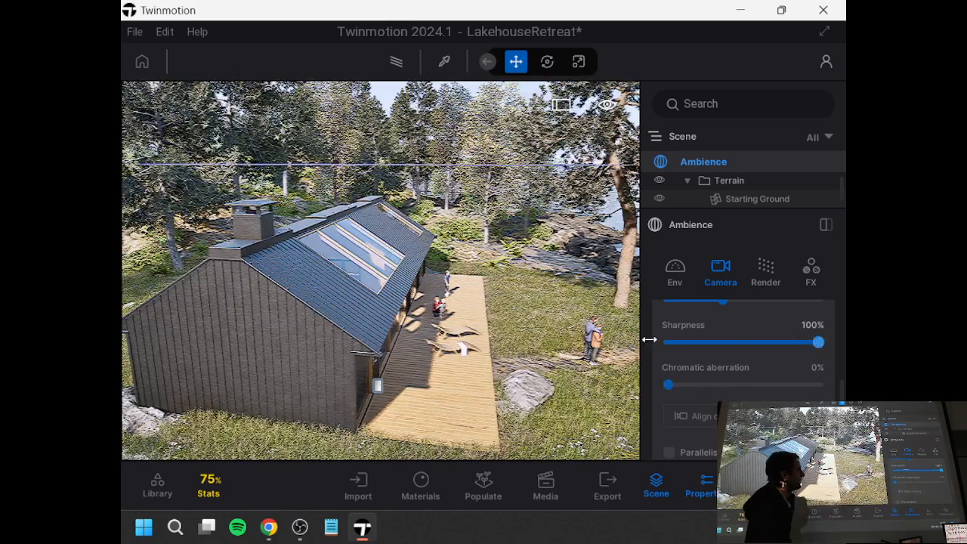
{"action": "left_click_drag", "start_coordinate": [818, 342], "coordinate": [620, 354]}
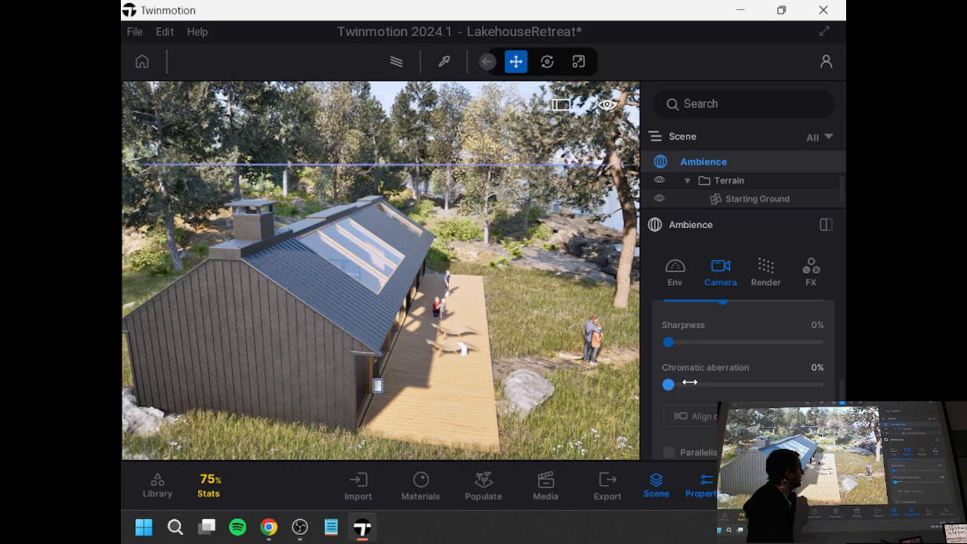
- Try chromatic aberration at 100% and 86% on the camera, and reset it to 0%
{"action": "left_click_drag", "start_coordinate": [689, 382], "coordinate": [841, 383]}
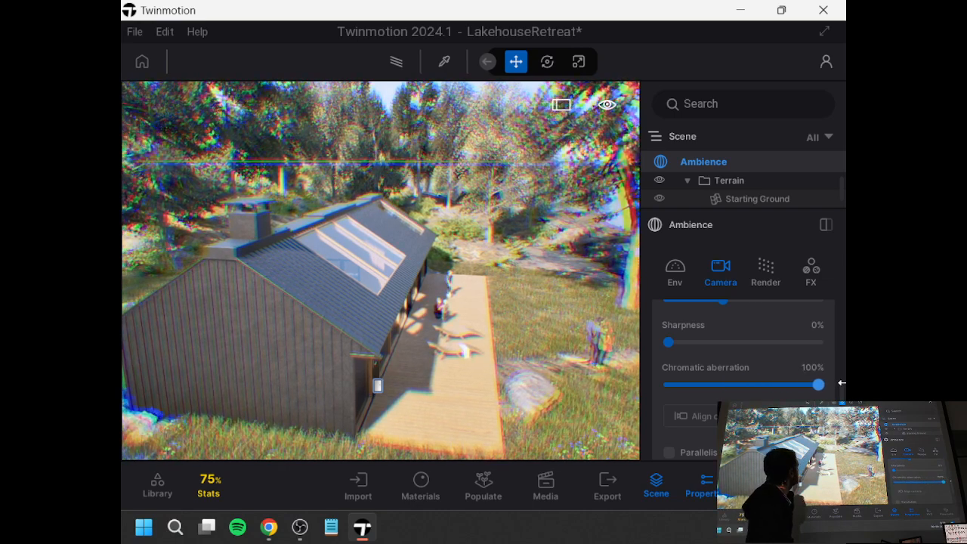
{"action": "left_click", "coordinate": [798, 383]}
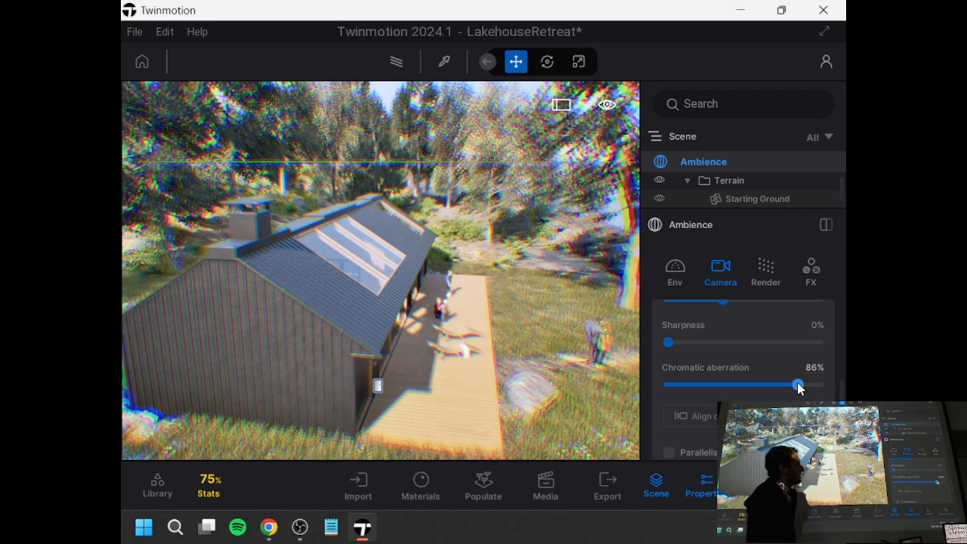
{"action": "left_click_drag", "start_coordinate": [757, 384], "coordinate": [665, 385]}
- Align the camera perpendicular to the house's glazed facade facing the deck
{"action": "scroll", "coordinate": [702, 398], "scroll_direction": "down", "scroll_amount": 1}
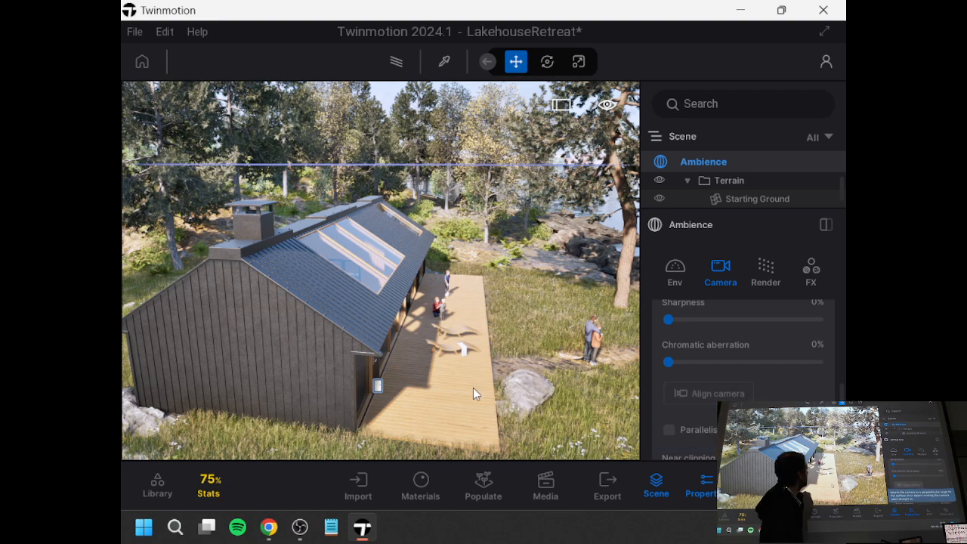
{"action": "middle_click_drag", "start_coordinate": [473, 387], "coordinate": [518, 367]}
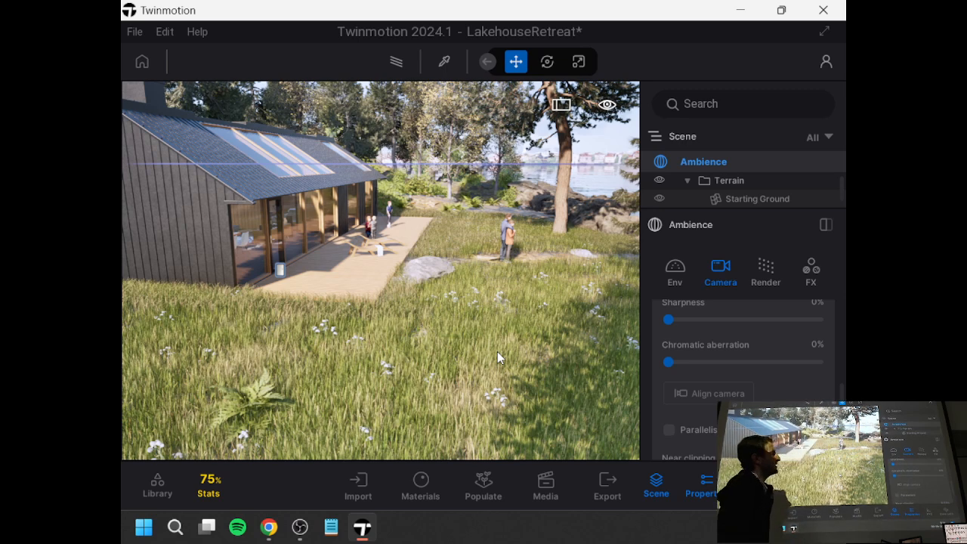
{"action": "left_click", "coordinate": [704, 397]}
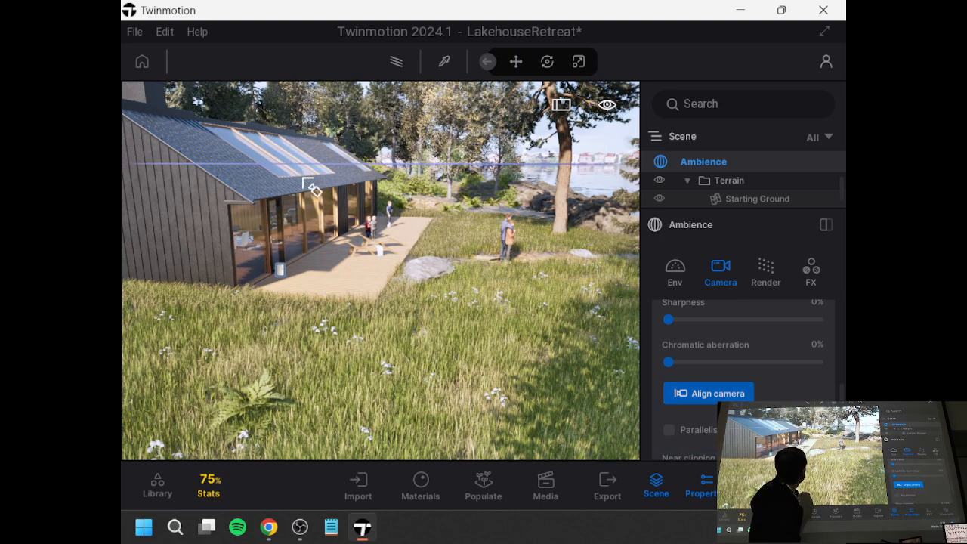
{"action": "left_click", "coordinate": [345, 210]}
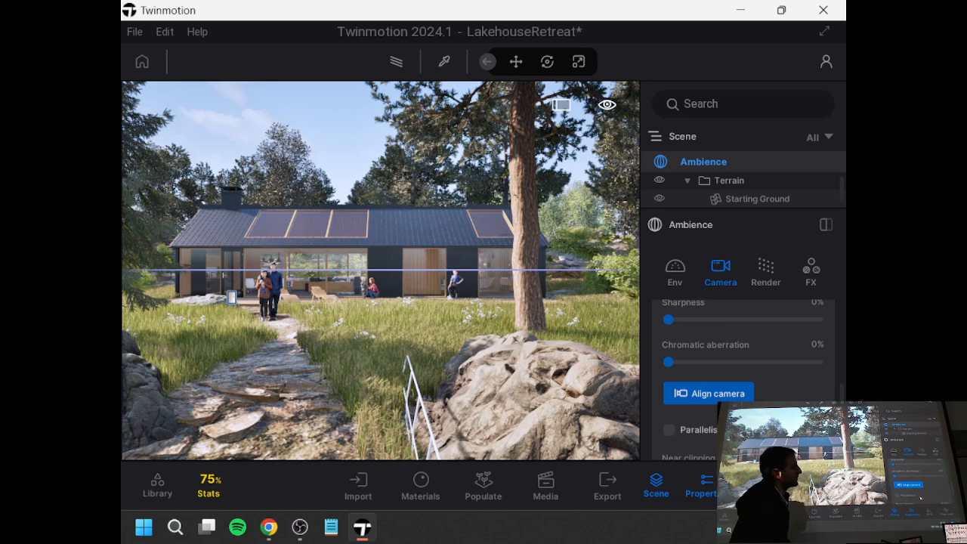
- Compare a high view of the house's roof and deck with Parallelism off and on, leaving it enabled
{"action": "scroll", "coordinate": [684, 402], "scroll_direction": "down", "scroll_amount": 2}
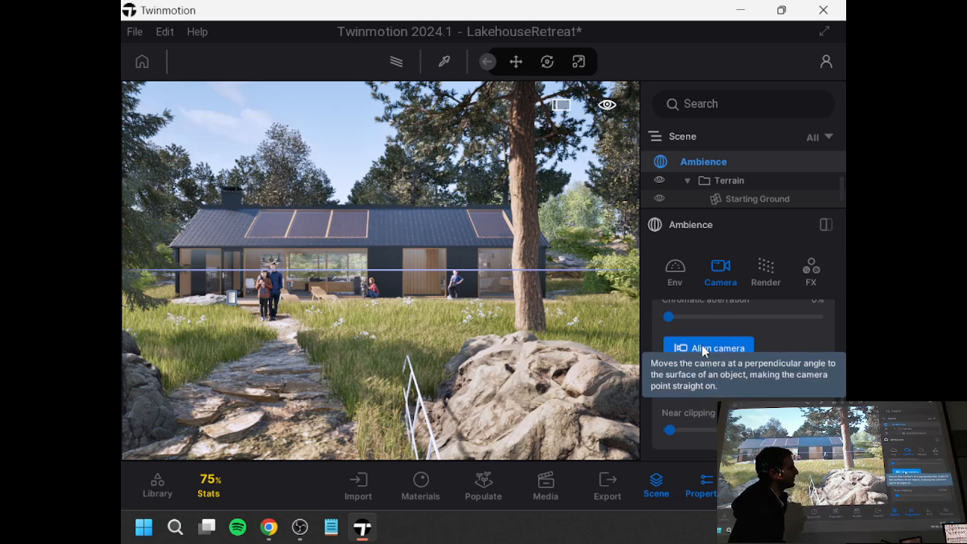
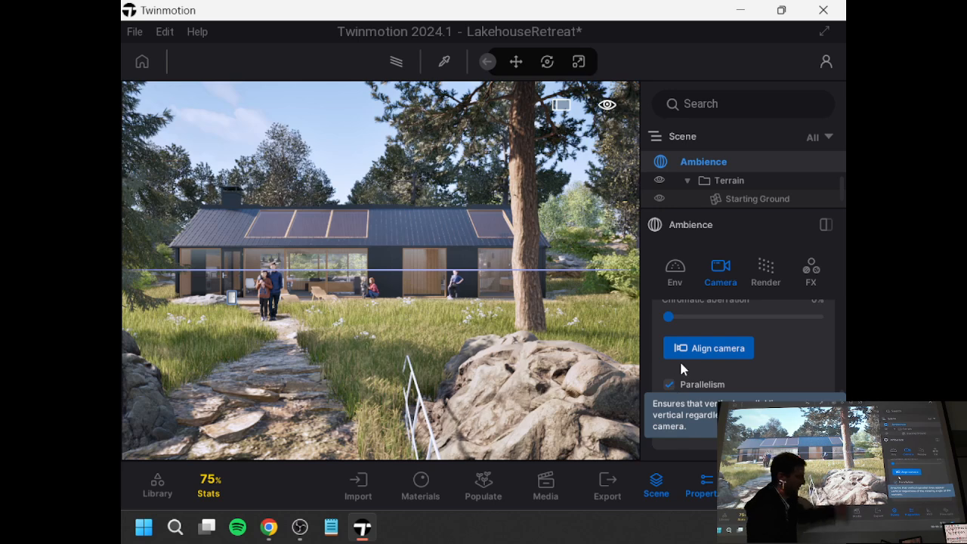
{"action": "left_click", "coordinate": [670, 385]}
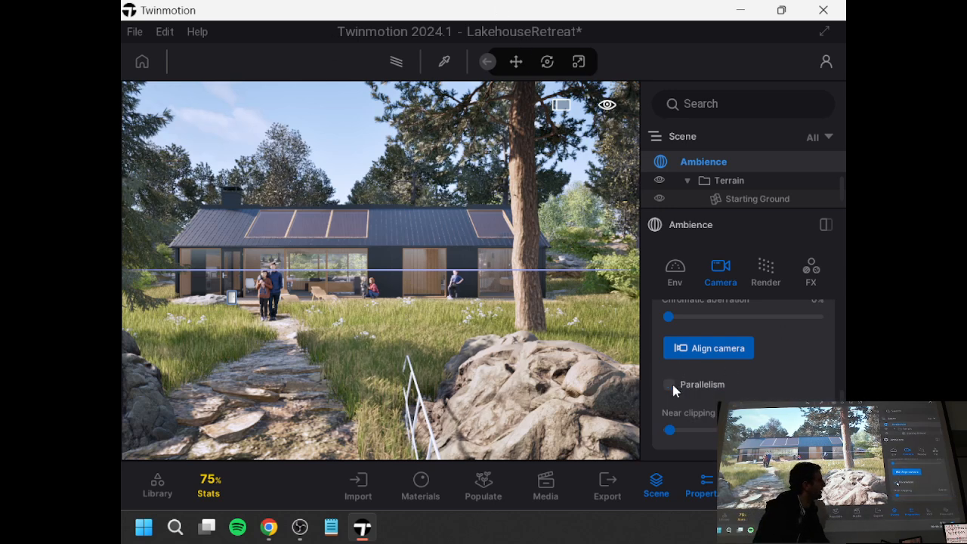
{"action": "middle_click_drag", "start_coordinate": [417, 310], "coordinate": [582, 307]}
{"action": "key", "text": "w"}
{"action": "right_click_drag", "start_coordinate": [380, 270], "coordinate": [380, 224]}
{"action": "key", "text": "w"}
{"action": "key", "text": "w"}
{"action": "middle_click_drag", "start_coordinate": [410, 248], "coordinate": [410, 304]}
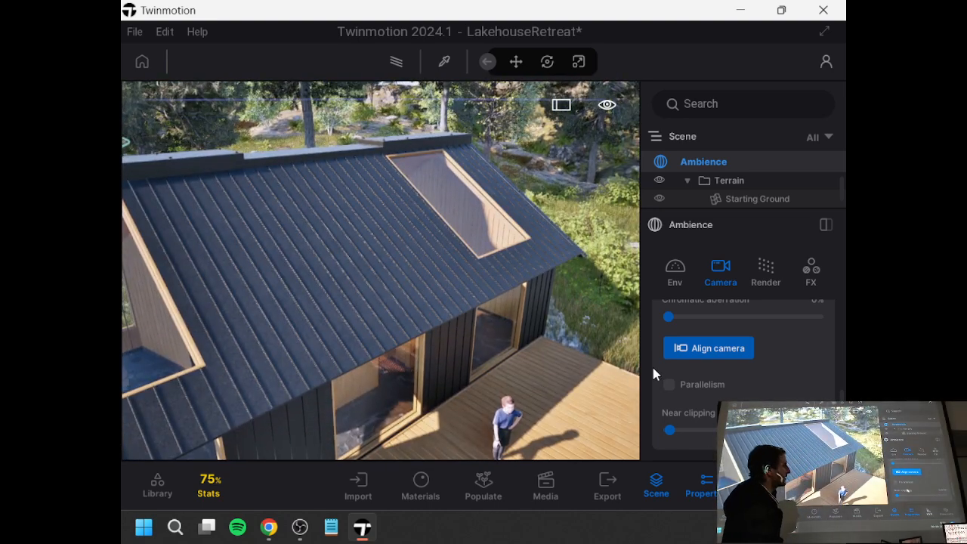
{"action": "left_click", "coordinate": [670, 384]}
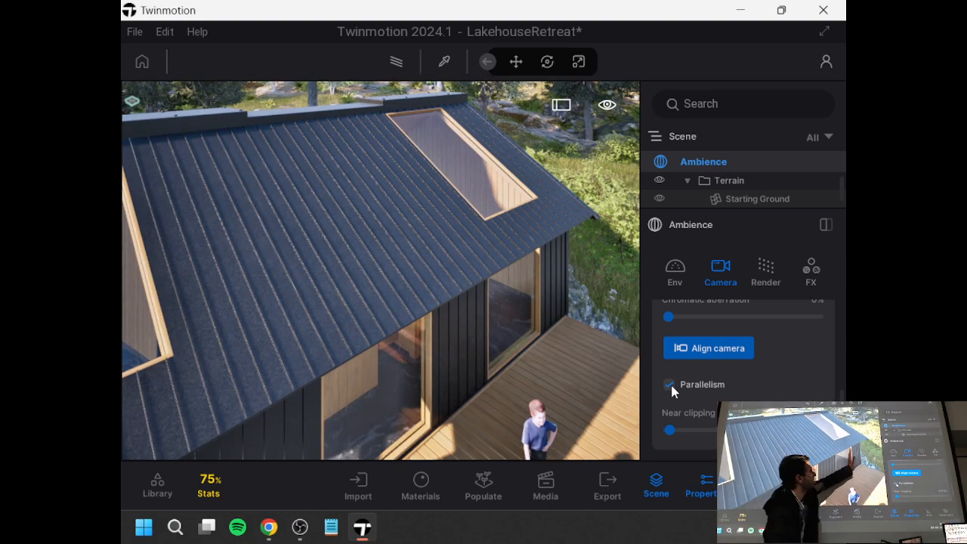
{"action": "left_click", "coordinate": [669, 385]}
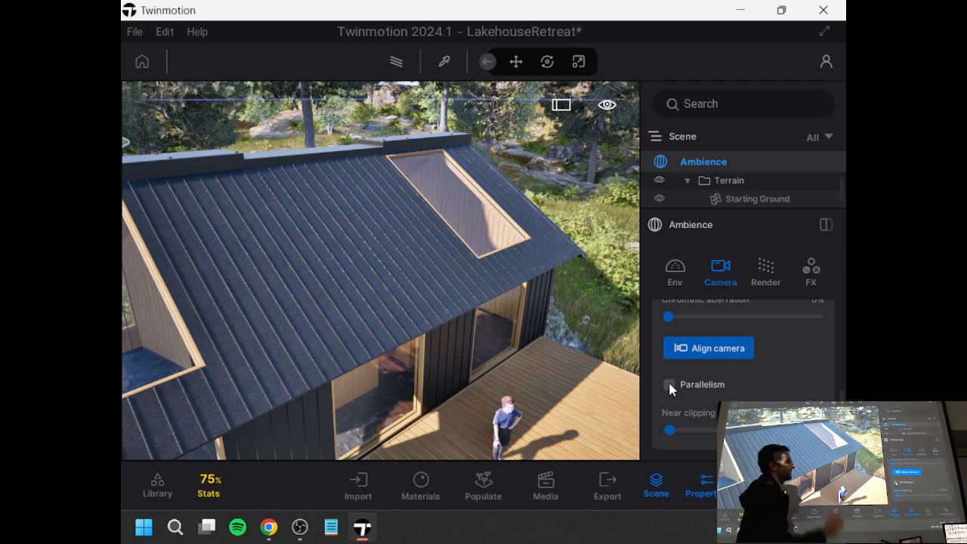
{"action": "left_click", "coordinate": [668, 385]}
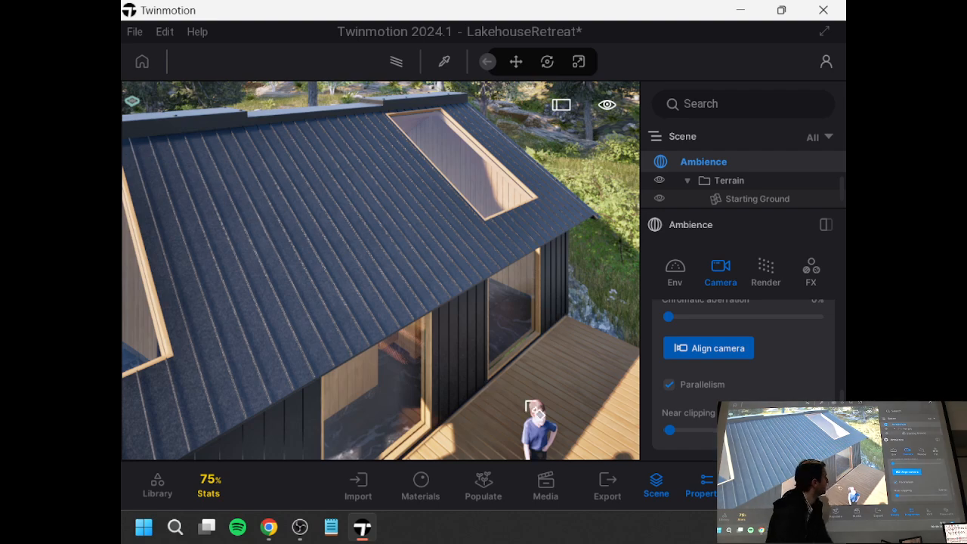
- Examine the house with Parallelism on from farther away, moving from the deck side around to the gable end
{"action": "right_click_drag", "start_coordinate": [535, 410], "coordinate": [412, 291]}
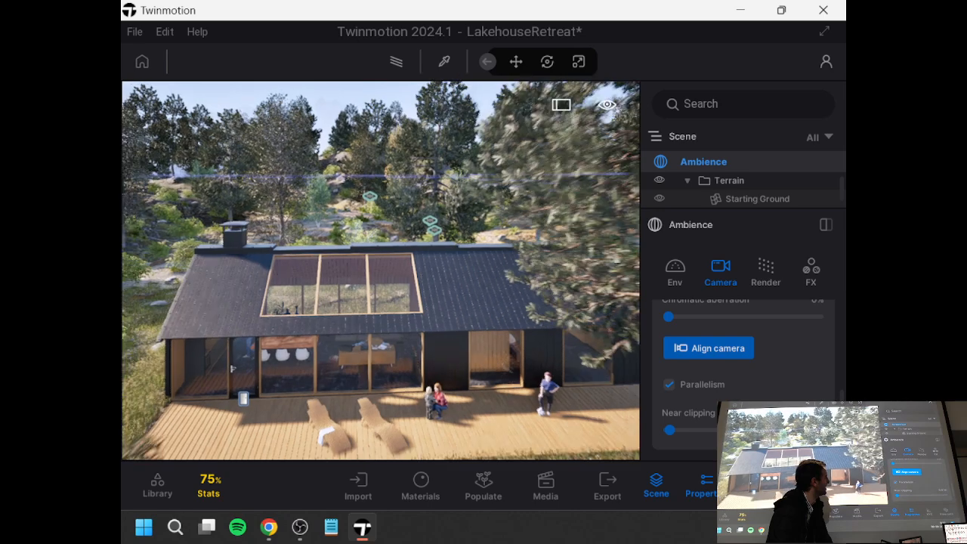
{"action": "key", "text": "s"}
{"action": "key", "text": "a"}
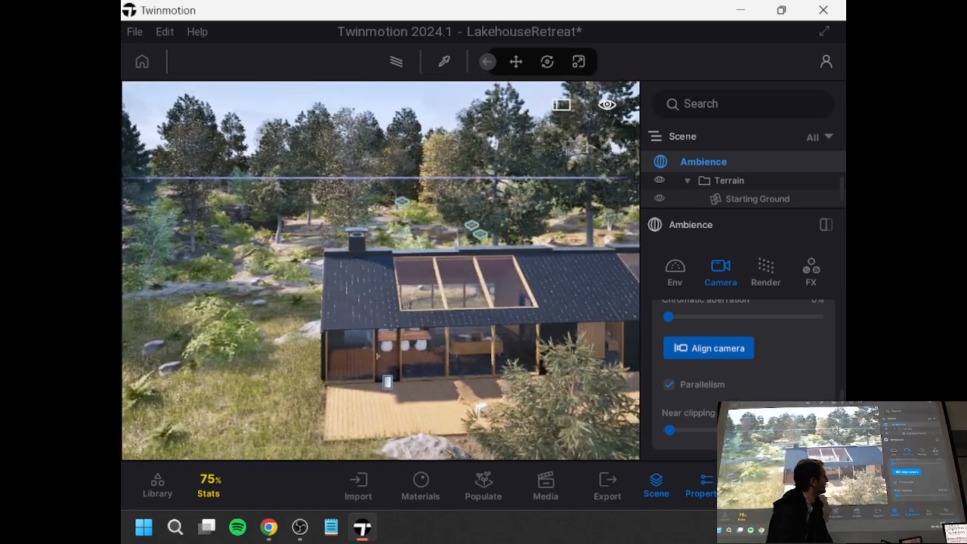
{"action": "key", "text": "a"}
{"action": "right_click_drag", "start_coordinate": [412, 291], "coordinate": [446, 282]}
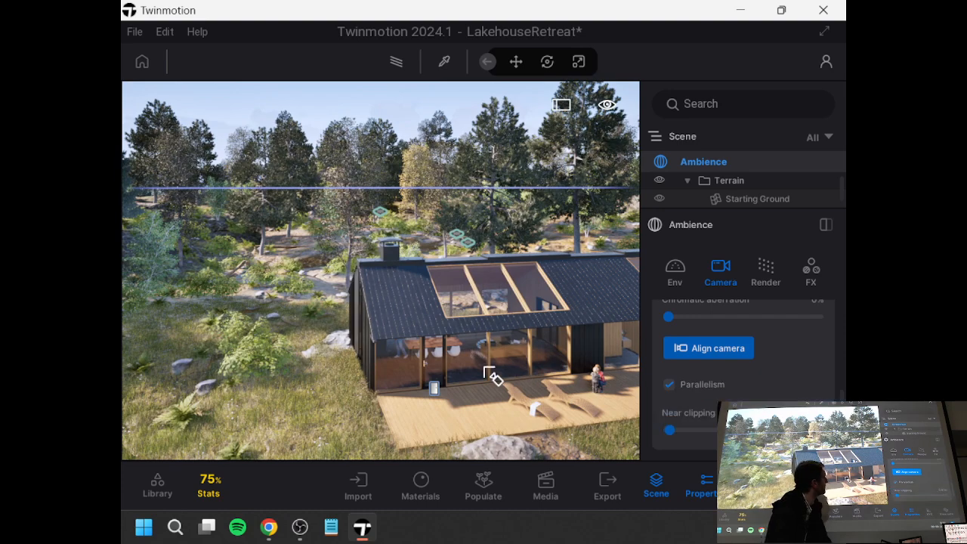
{"action": "right_click_drag", "start_coordinate": [490, 377], "coordinate": [529, 377]}
{"action": "key", "text": "s"}
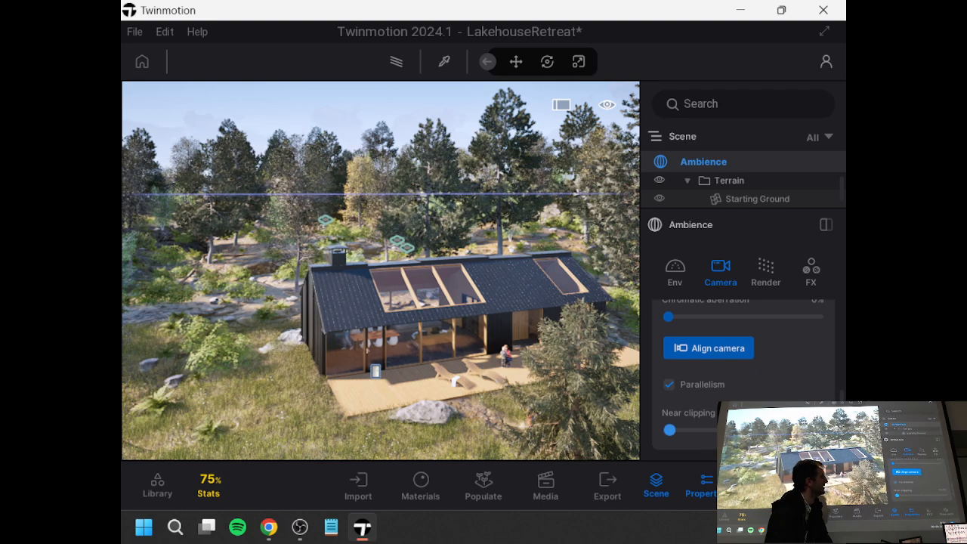
{"action": "right_click_drag", "start_coordinate": [408, 373], "coordinate": [447, 359]}
{"action": "key", "text": "s"}
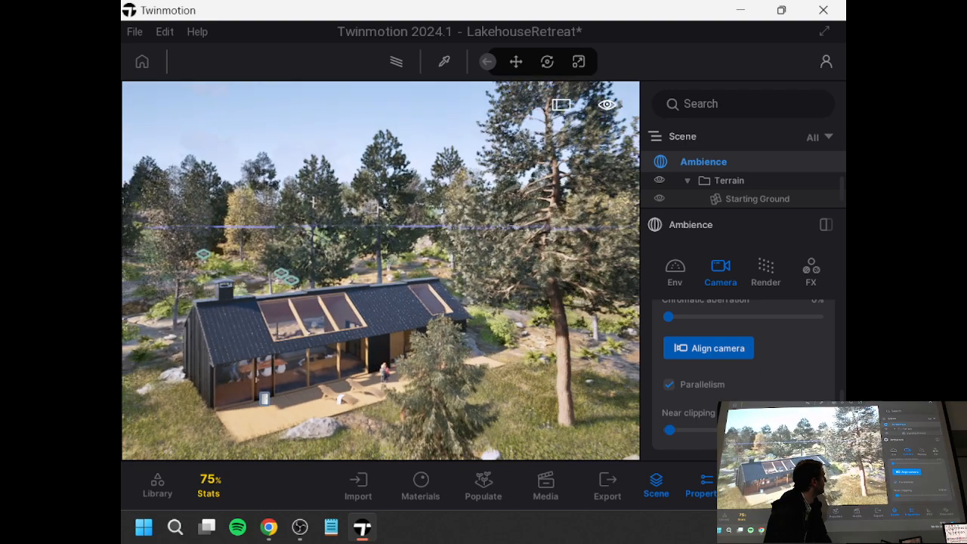
{"action": "key", "text": "a"}
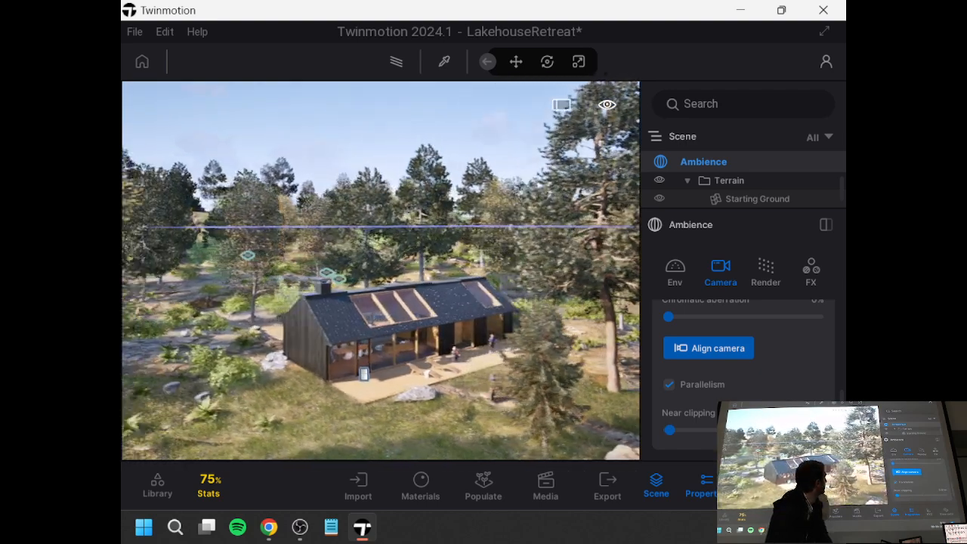
{"action": "key", "text": "w"}
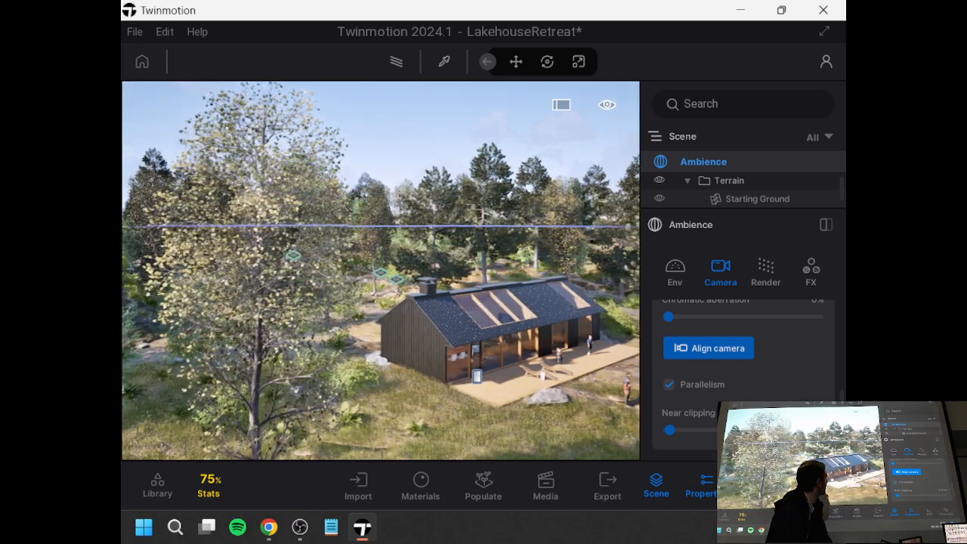
{"action": "key", "text": "a"}
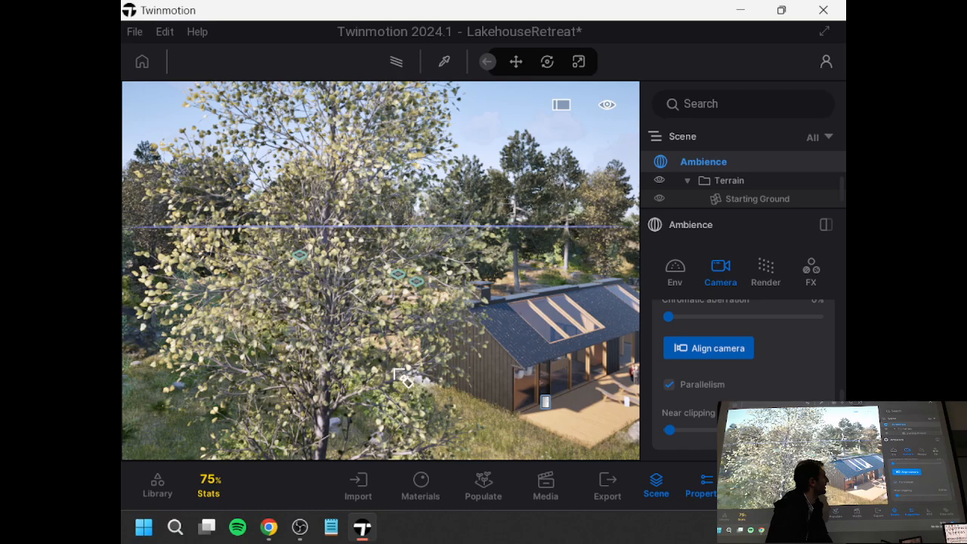
{"action": "key", "text": "d"}
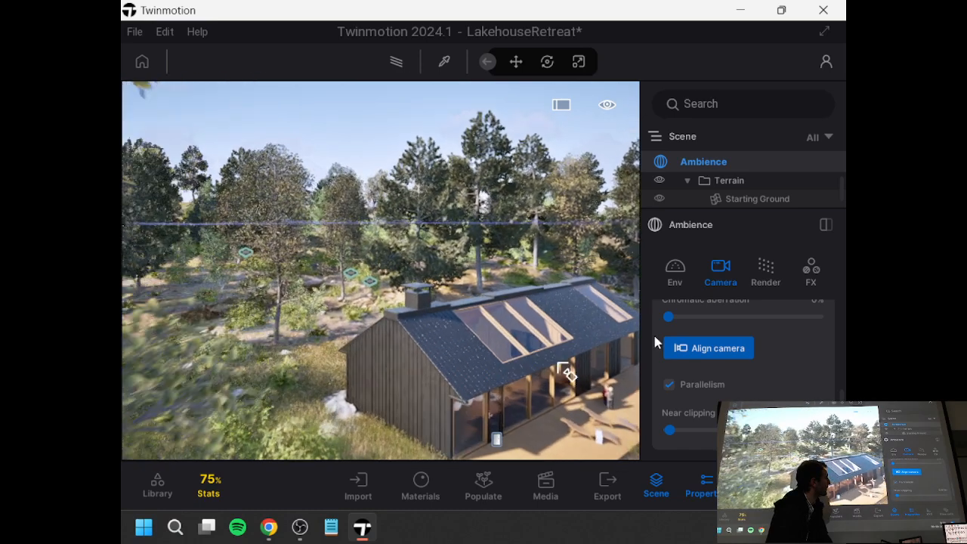
- Align the camera and frame a lower, closer corner view of the house's gable wall and deck
{"action": "left_click", "coordinate": [712, 346]}
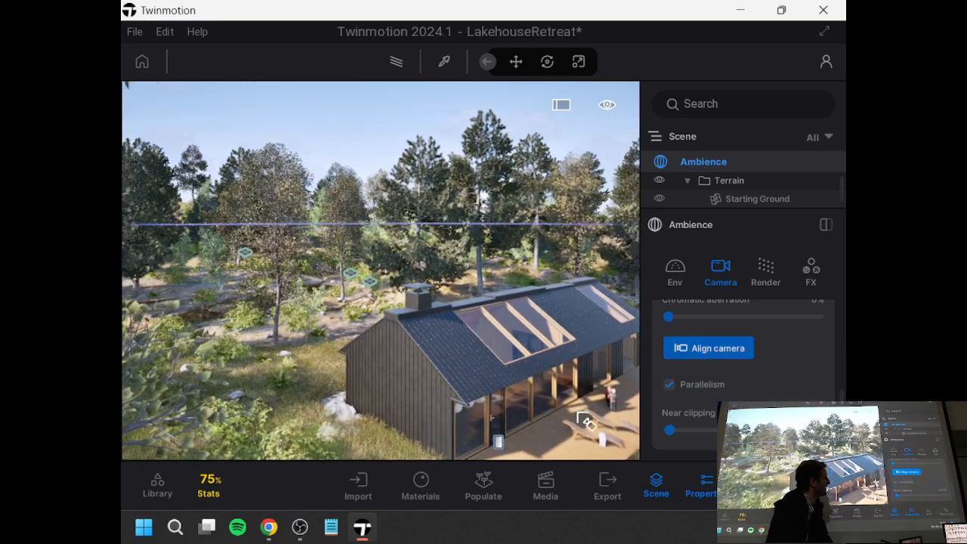
{"action": "mouse_move", "coordinate": [563, 414]}
{"action": "right_mouse_down"}
{"action": "mouse_move", "coordinate": [540, 440]}
{"action": "mouse_move", "coordinate": [533, 435]}
{"action": "mouse_move", "coordinate": [571, 429]}
{"action": "right_mouse_up"}
{"action": "key", "text": "w"}
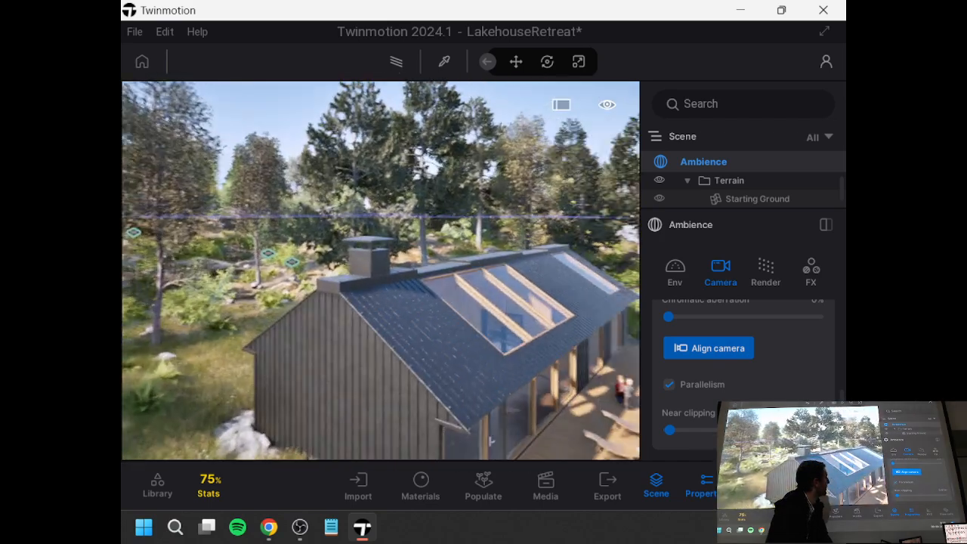
{"action": "key", "text": "q"}
- Try a 42° field of view on the gable corner view, and set the lens field of view to 62°
{"action": "scroll", "coordinate": [729, 384], "scroll_direction": "up", "scroll_amount": 10}
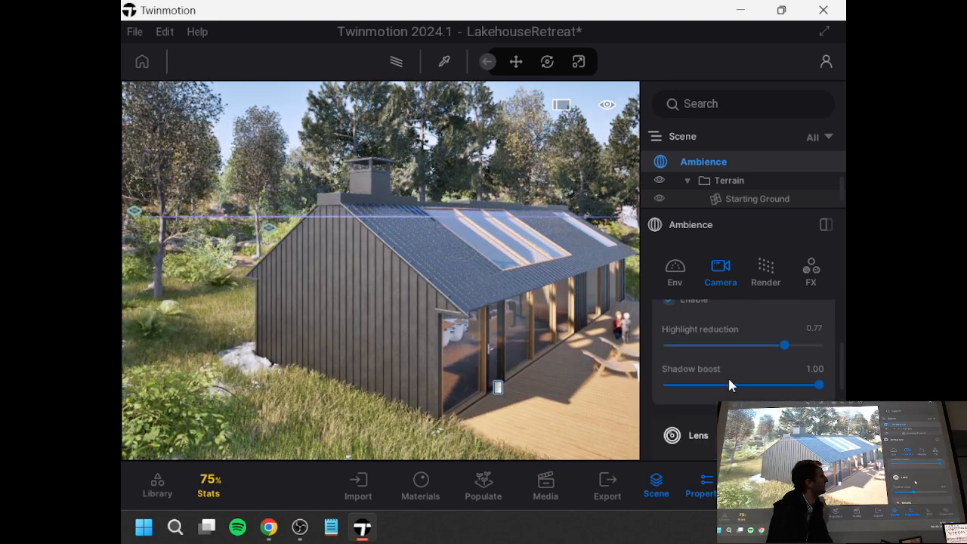
{"action": "scroll", "coordinate": [730, 386], "scroll_direction": "up", "scroll_amount": 1}
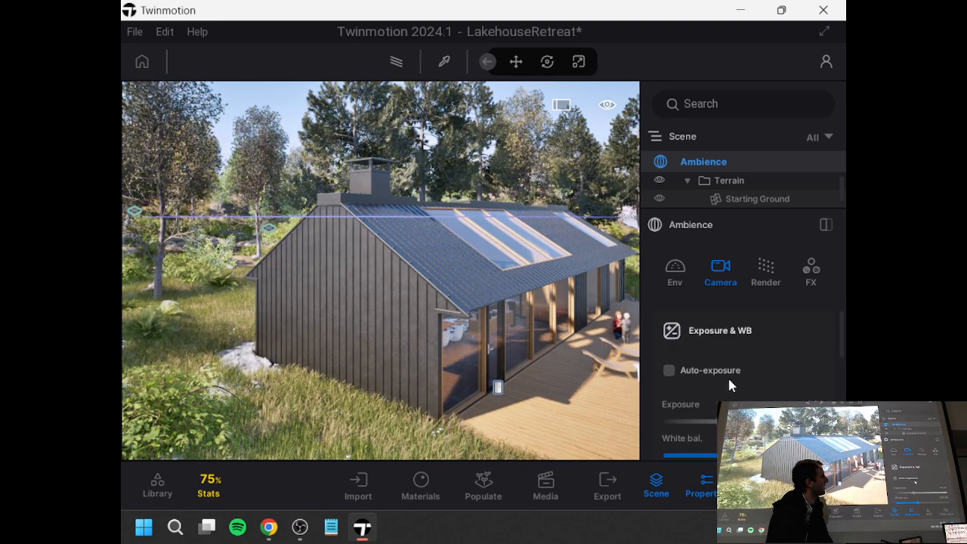
{"action": "scroll", "coordinate": [729, 386], "scroll_direction": "down", "scroll_amount": 3}
{"action": "scroll", "coordinate": [730, 385], "scroll_direction": "down", "scroll_amount": 5}
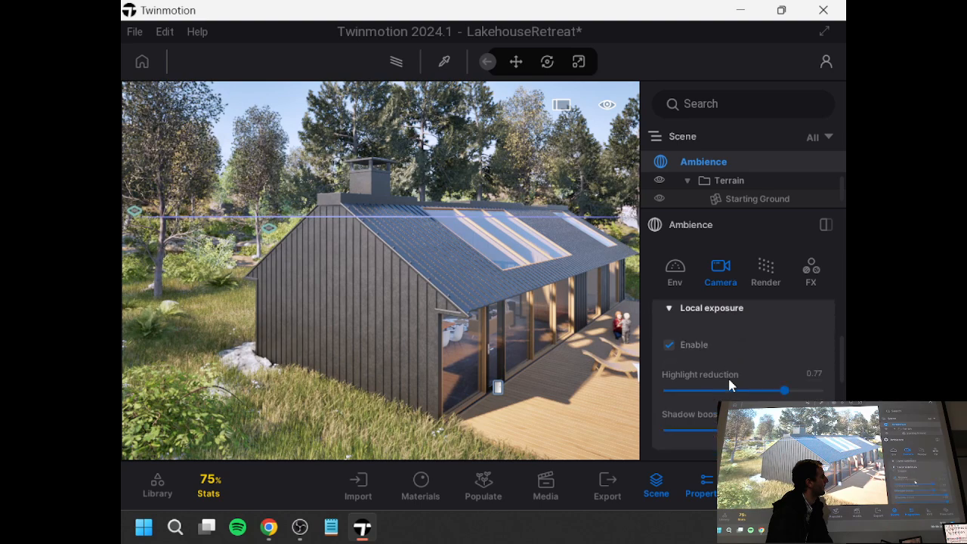
{"action": "scroll", "coordinate": [730, 381], "scroll_direction": "down", "scroll_amount": 2}
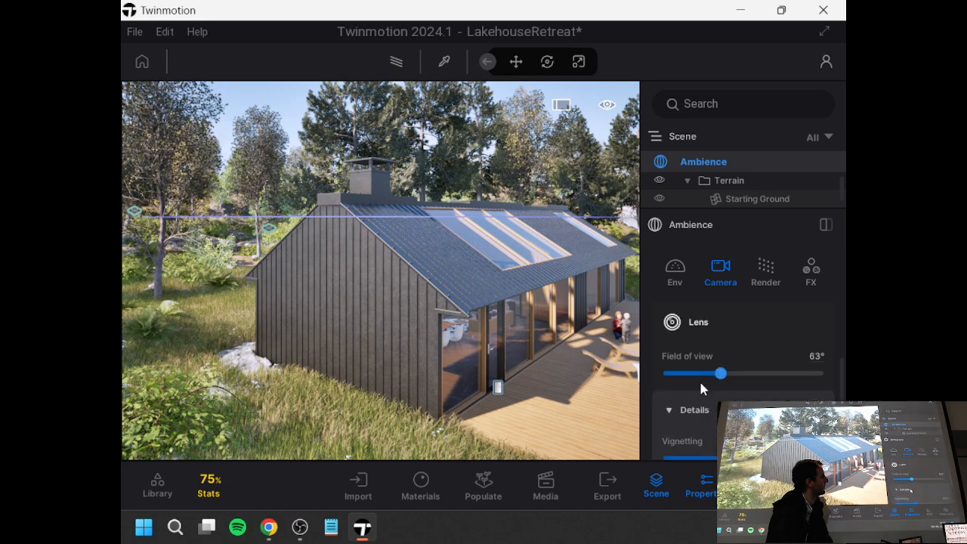
{"action": "left_click", "coordinate": [702, 373]}
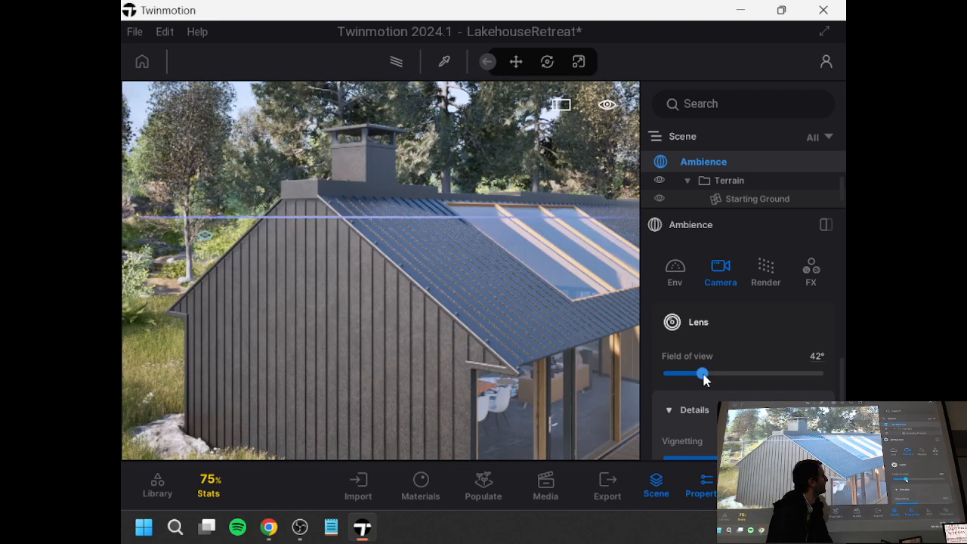
{"action": "left_click_drag", "start_coordinate": [707, 374], "coordinate": [721, 374]}
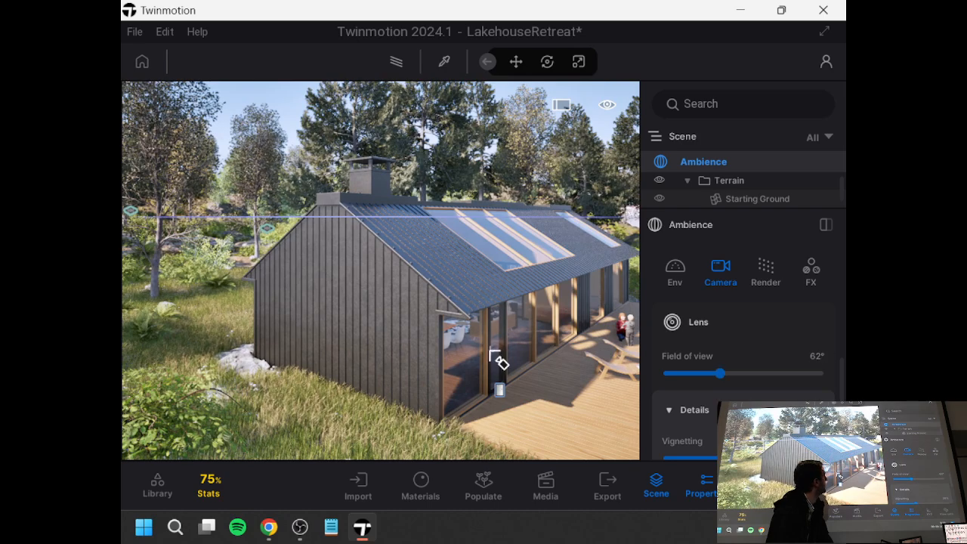
- Move the view inside the house and frame the living room's timber wall with the glazed bedroom doors
{"action": "mouse_move", "coordinate": [501, 362]}
{"action": "right_mouse_down"}
{"action": "mouse_move", "coordinate": [524, 416]}
{"action": "mouse_move", "coordinate": [510, 370]}
{"action": "right_mouse_up"}
{"action": "key", "text": "w"}
{"action": "key", "text": "w"}
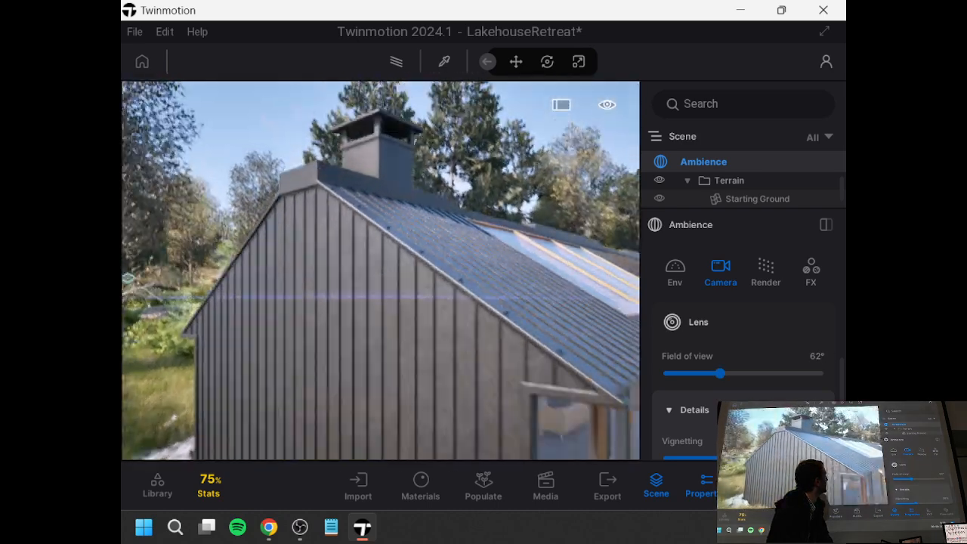
{"action": "key", "text": "w"}
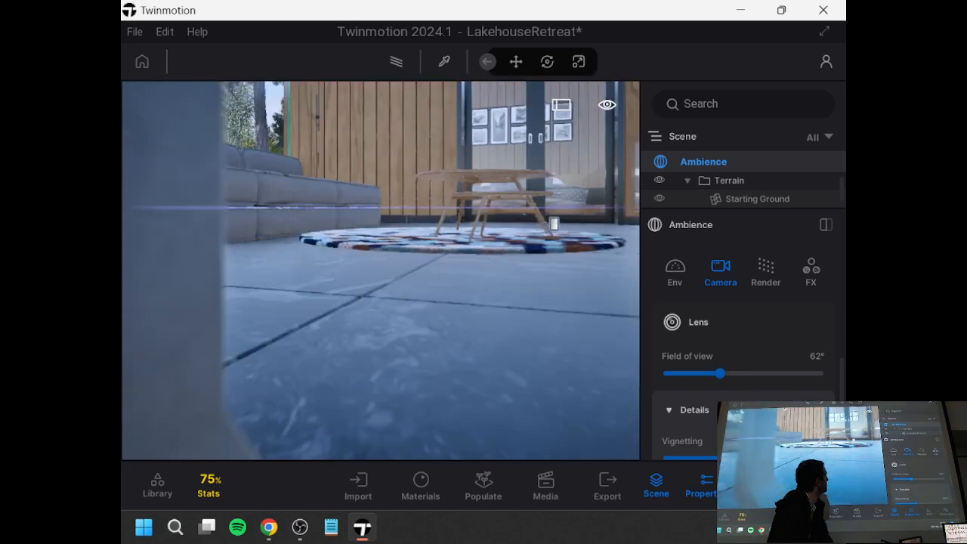
{"action": "key", "text": "e"}
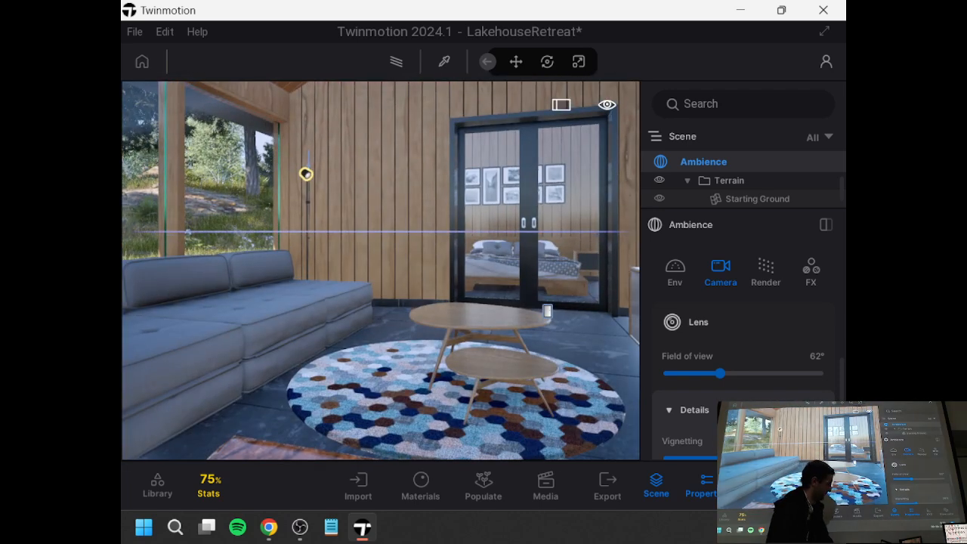
{"action": "right_click_drag", "start_coordinate": [510, 370], "coordinate": [508, 367]}
{"action": "right_click_drag", "start_coordinate": [308, 177], "coordinate": [267, 247]}
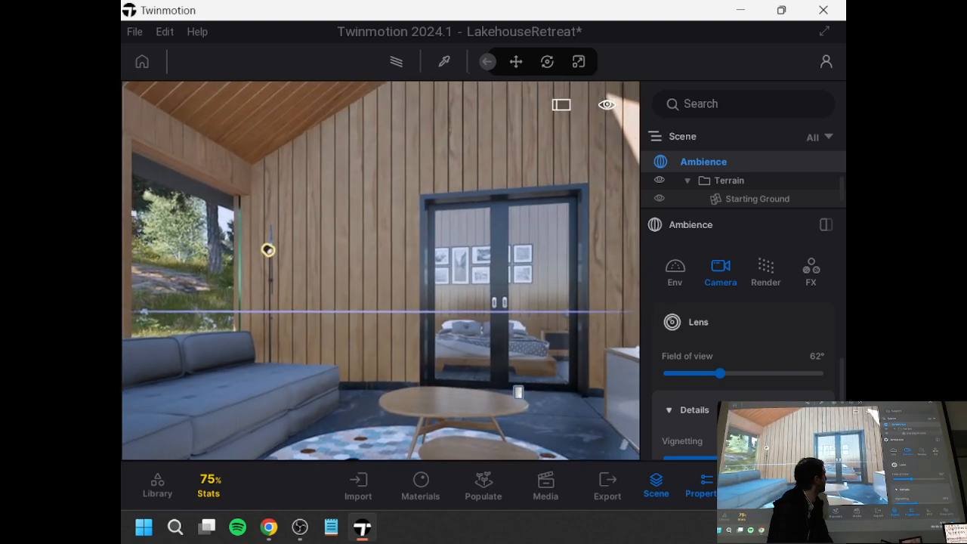
{"action": "key", "text": "w"}
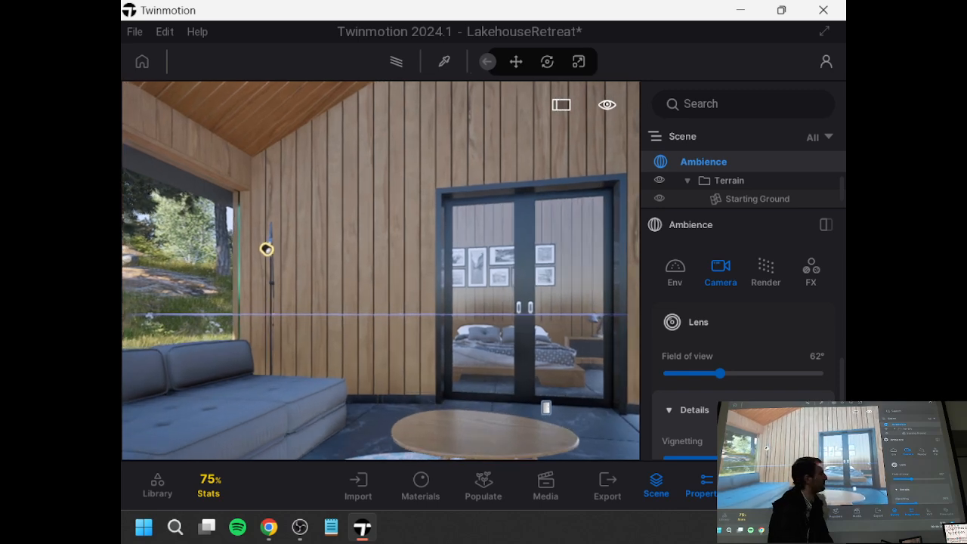
{"action": "key", "text": "w"}
{"action": "key", "text": "d"}
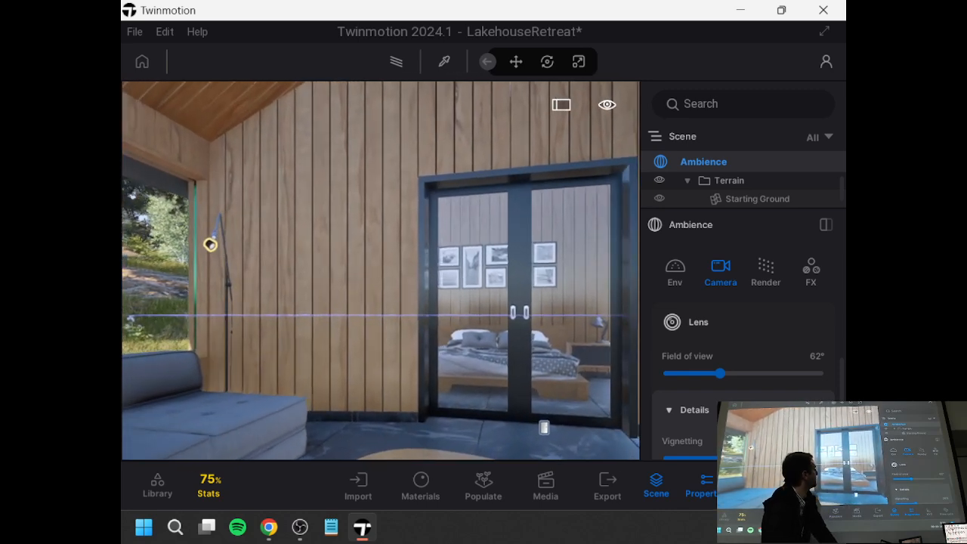
{"action": "key", "text": "w"}
{"action": "key", "text": "d"}
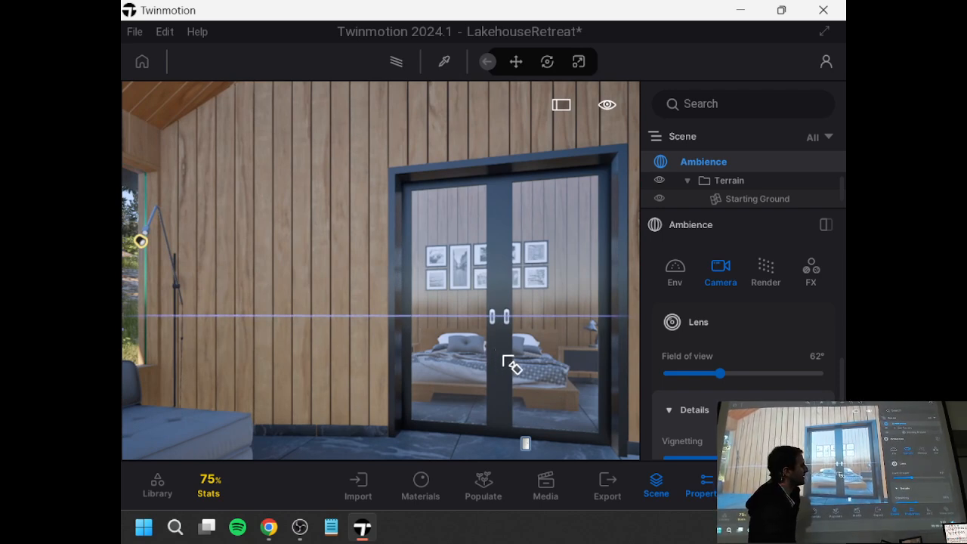
- Set the camera's Near clipping to 1.00 m
{"action": "scroll", "coordinate": [779, 375], "scroll_direction": "down", "scroll_amount": 6}
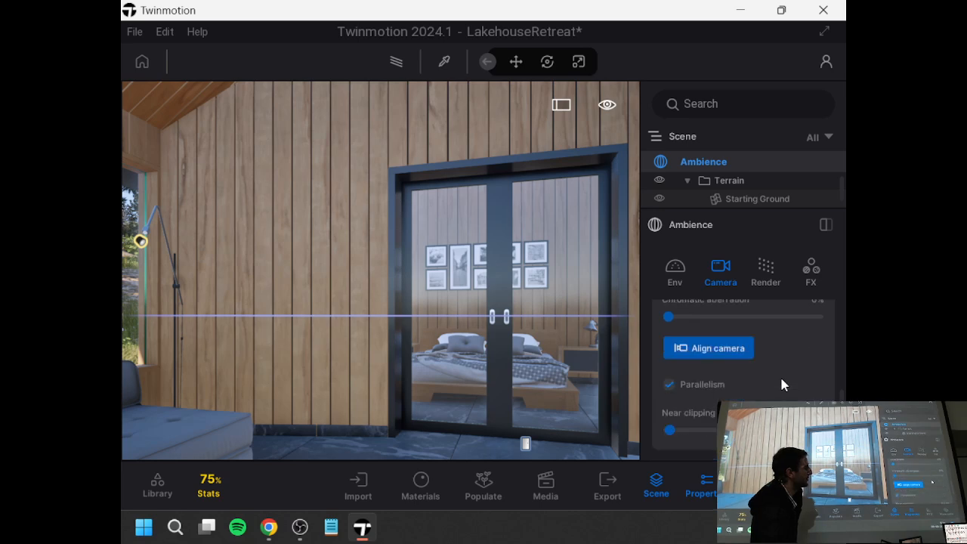
{"action": "scroll", "coordinate": [682, 352], "scroll_direction": "up", "scroll_amount": 1}
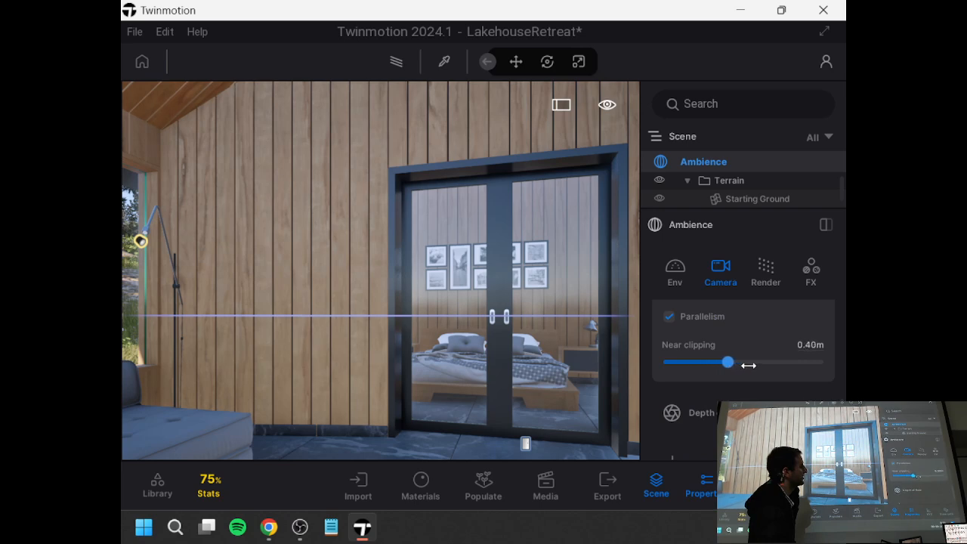
{"action": "left_click_drag", "start_coordinate": [788, 362], "coordinate": [843, 368]}
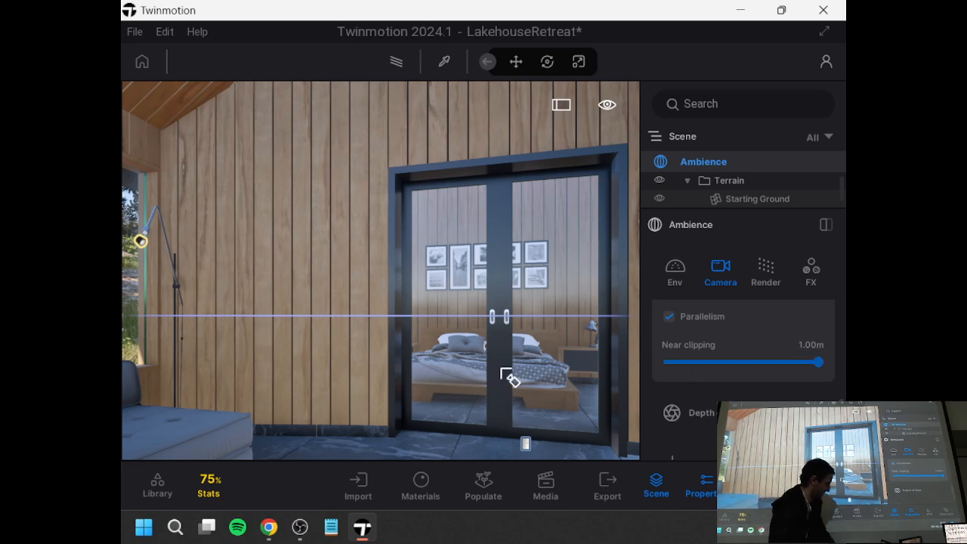
- Inspect the living room's timber wall and the window beside the floor lamp up close with Near clipping at 1.00 m
{"action": "scroll", "coordinate": [507, 373], "scroll_direction": "up", "scroll_amount": 5}
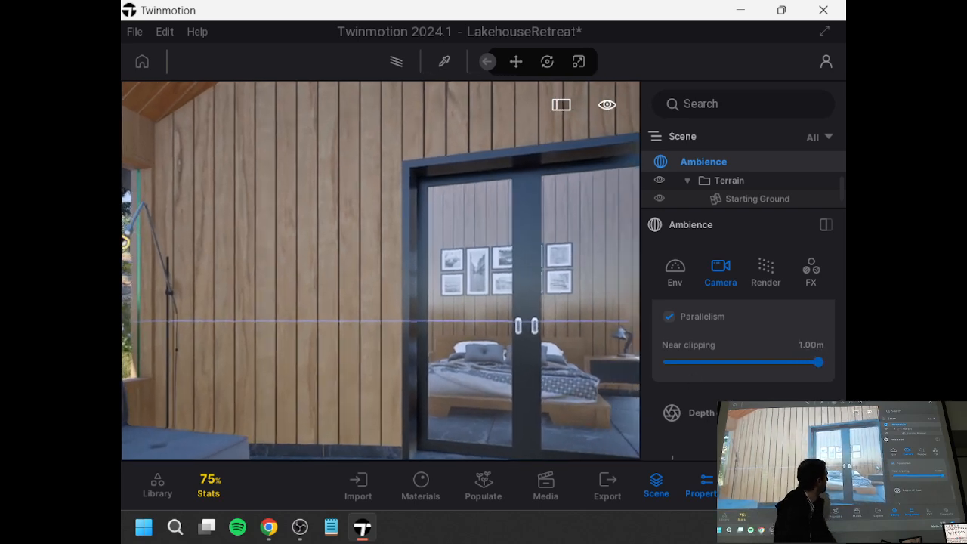
{"action": "scroll", "coordinate": [508, 373], "scroll_direction": "up", "scroll_amount": 5}
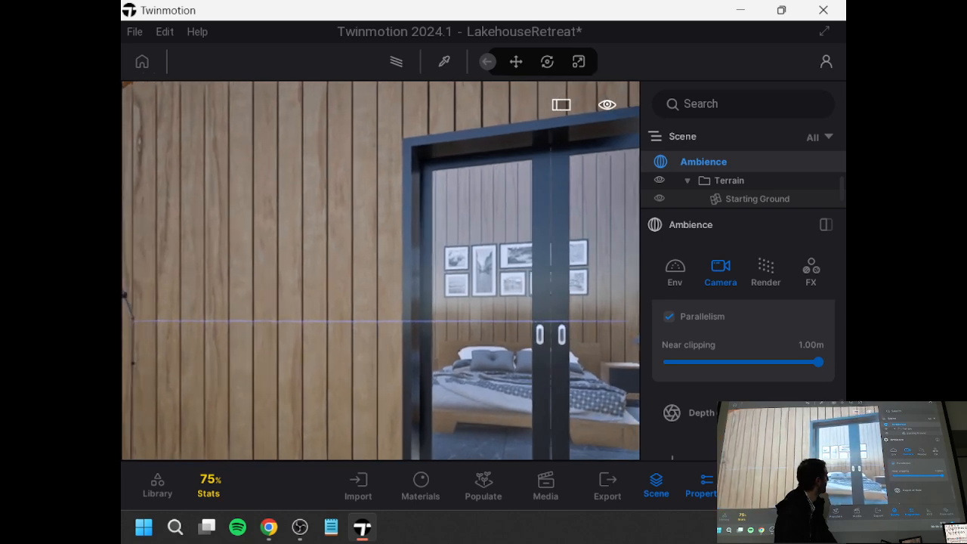
{"action": "scroll", "coordinate": [508, 373], "scroll_direction": "up", "scroll_amount": 2}
{"action": "left_click_drag", "start_coordinate": [317, 227], "coordinate": [176, 220]}
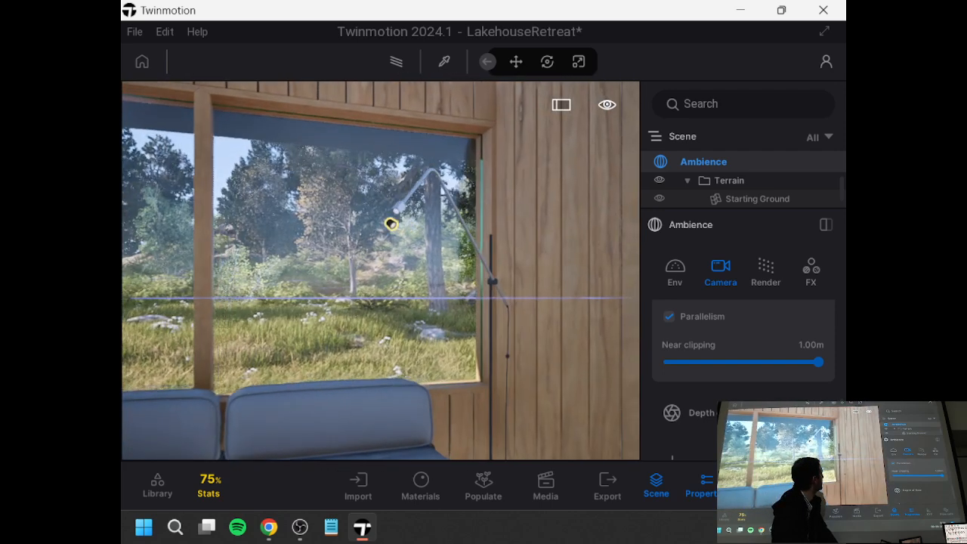
{"action": "left_click_drag", "start_coordinate": [365, 222], "coordinate": [188, 218]}
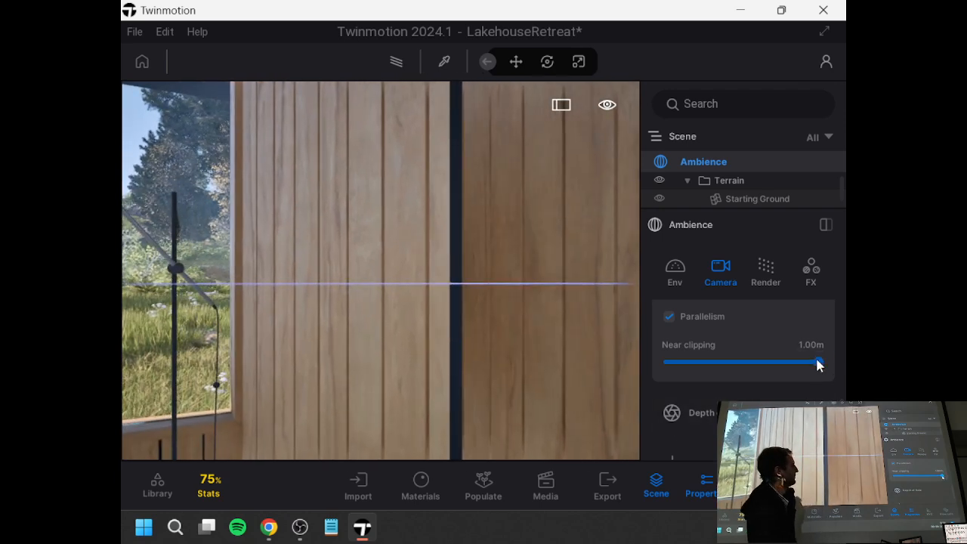
{"action": "left_click_drag", "start_coordinate": [742, 359], "coordinate": [820, 362]}
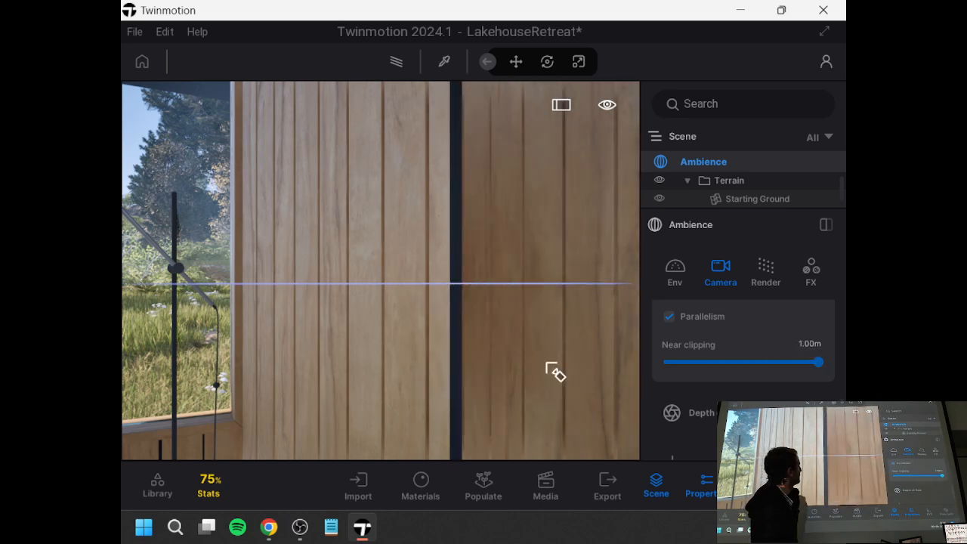
- Move the view through the timber wall beside the glazed doors and frame the bedroom's bed and picture wall
{"action": "left_click_drag", "start_coordinate": [555, 372], "coordinate": [462, 324]}
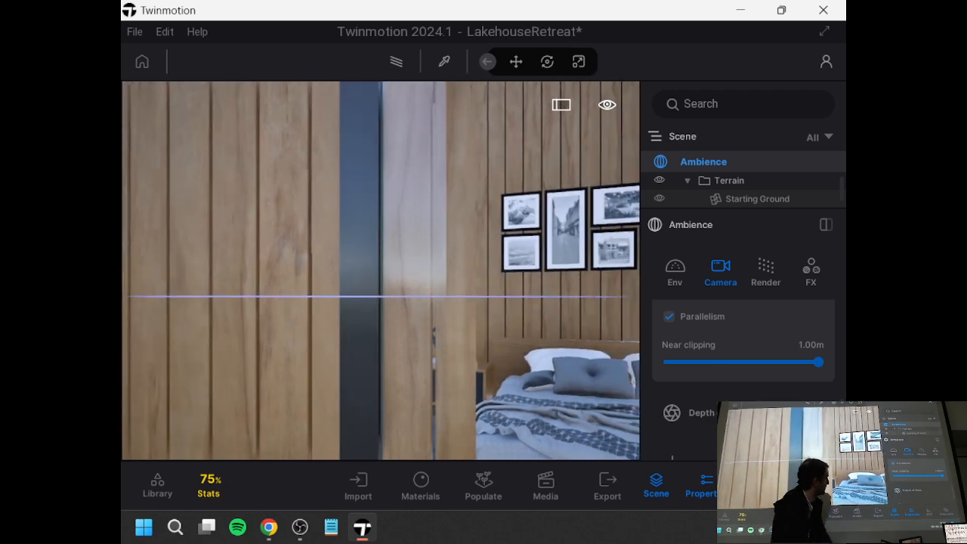
{"action": "key", "text": "Down"}
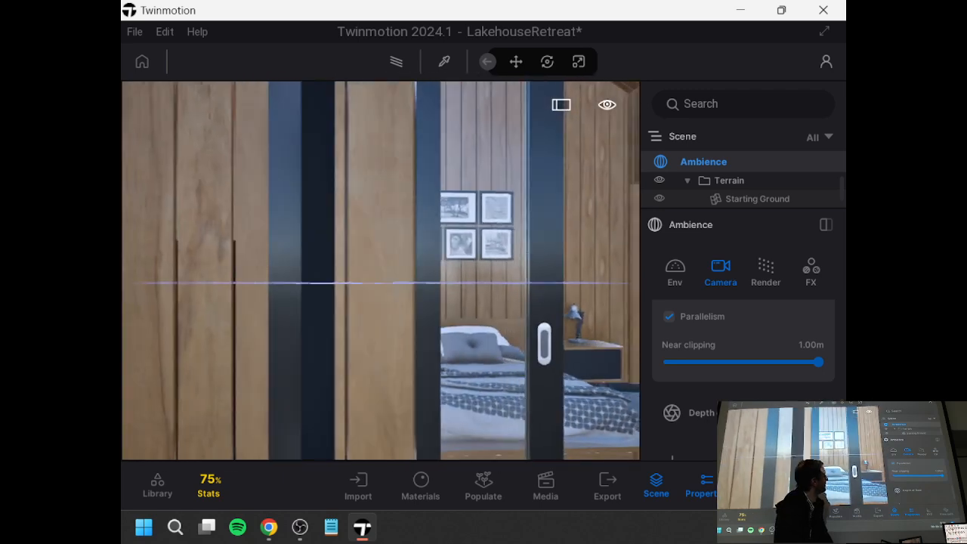
{"action": "key", "text": "Left"}
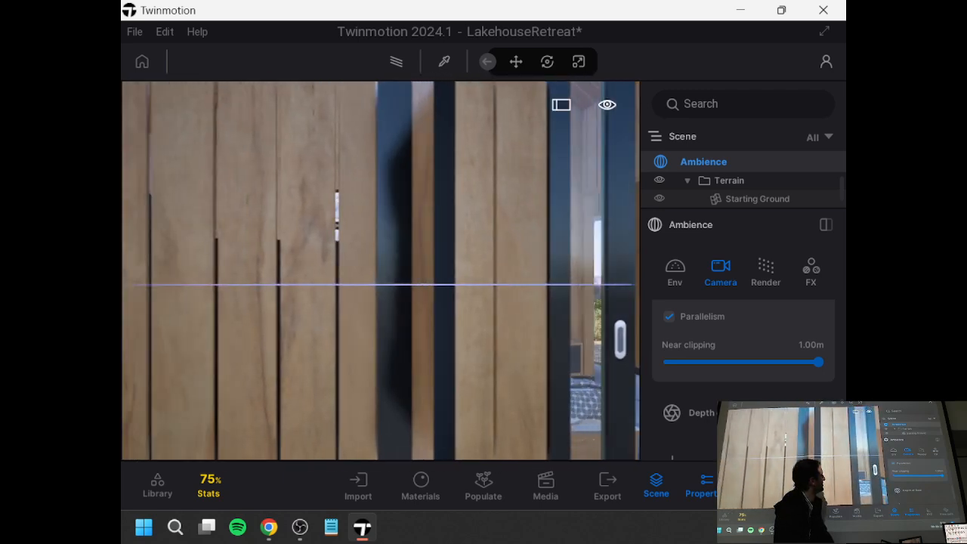
{"action": "key", "text": "Left"}
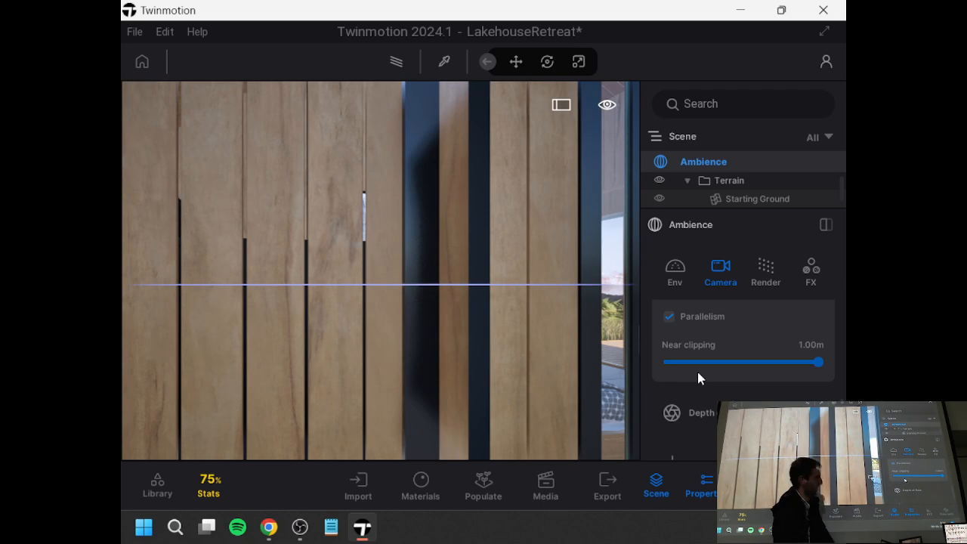
{"action": "key", "text": "Up"}
{"action": "key", "text": "Down"}
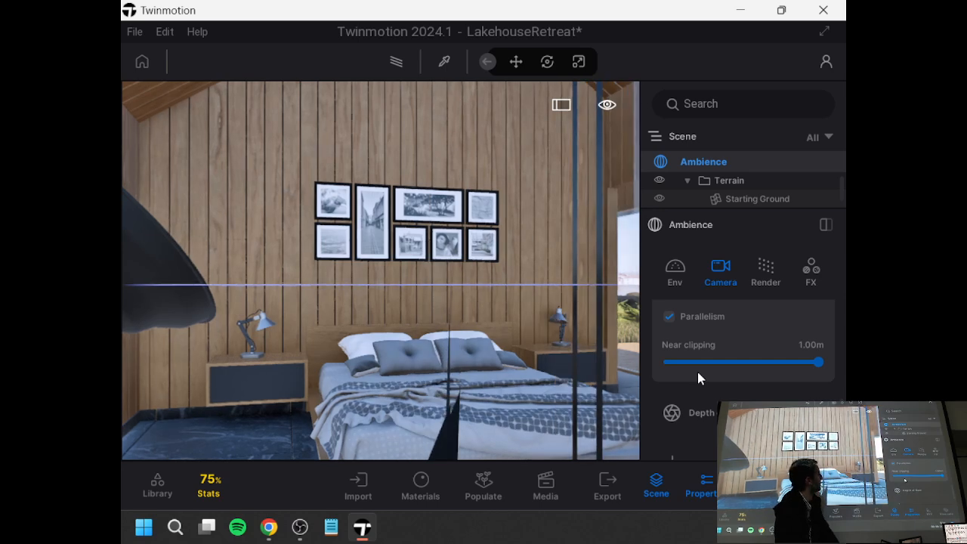
{"action": "key", "text": "w"}
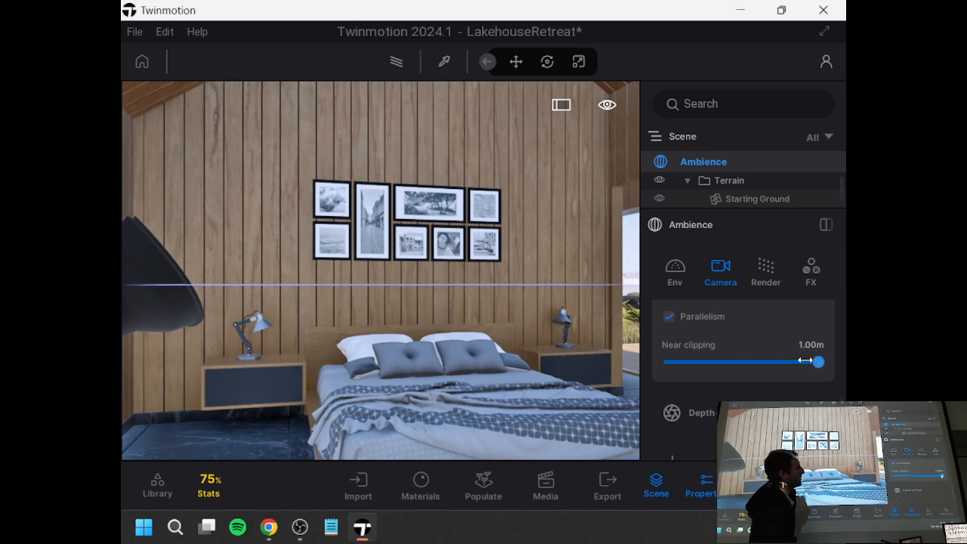
- Try a Near clipping of 0.001 m while moving from the timber wall to a closer view of the bed
{"action": "left_click_drag", "start_coordinate": [805, 360], "coordinate": [623, 363]}
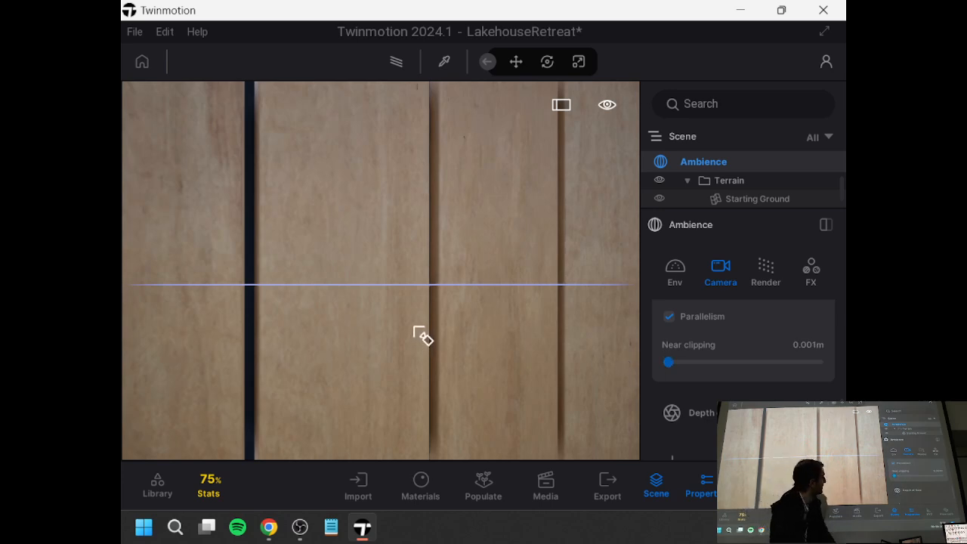
{"action": "key", "text": "Right"}
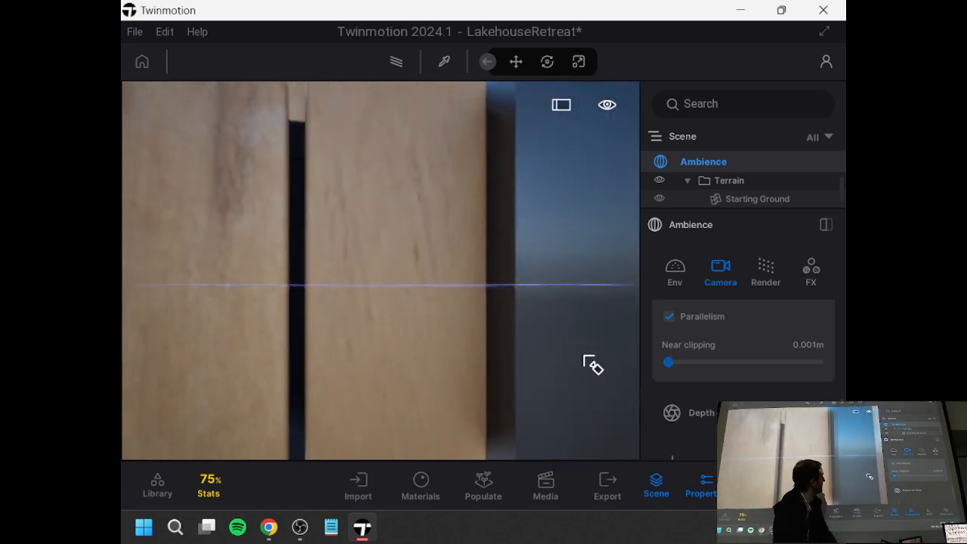
{"action": "key", "text": "w"}
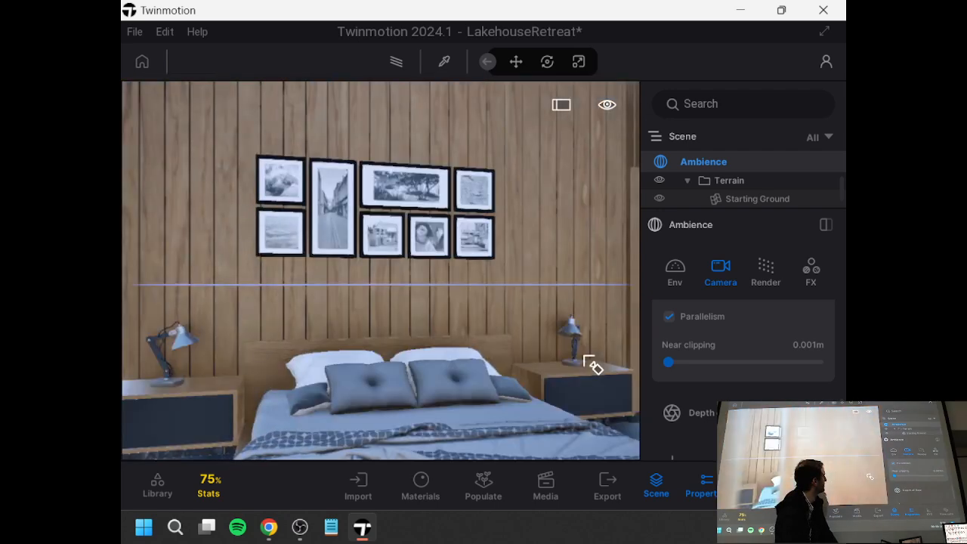
{"action": "left_click_drag", "start_coordinate": [542, 378], "coordinate": [542, 356]}
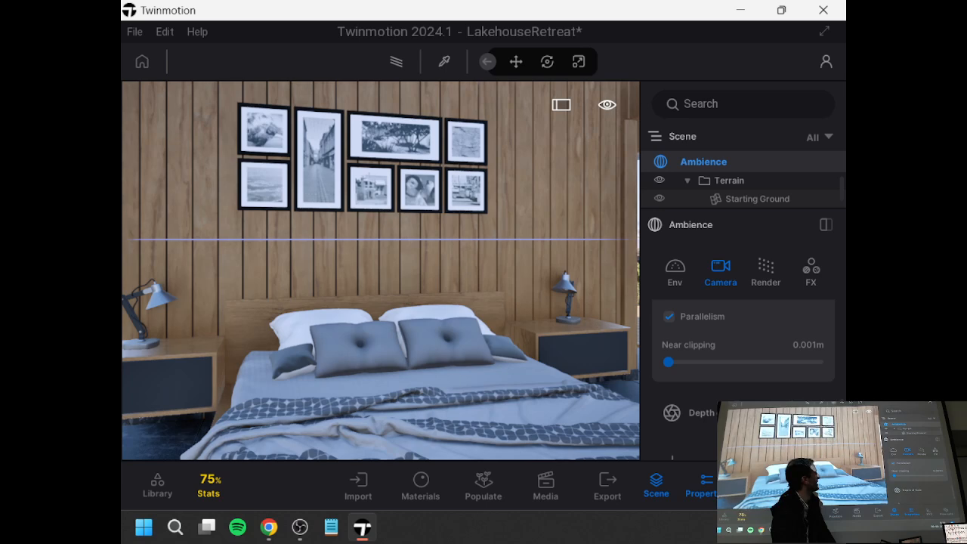
{"action": "right_click_drag", "start_coordinate": [531, 355], "coordinate": [593, 335]}
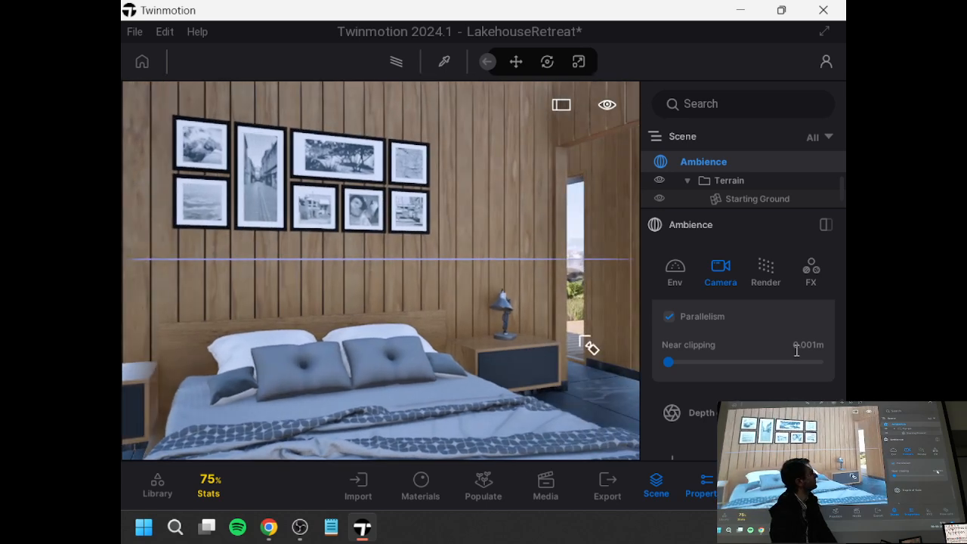
- Widen the lens field of view to take in the whole bed and both nightstands
{"action": "scroll", "coordinate": [795, 352], "scroll_direction": "down", "scroll_amount": 3}
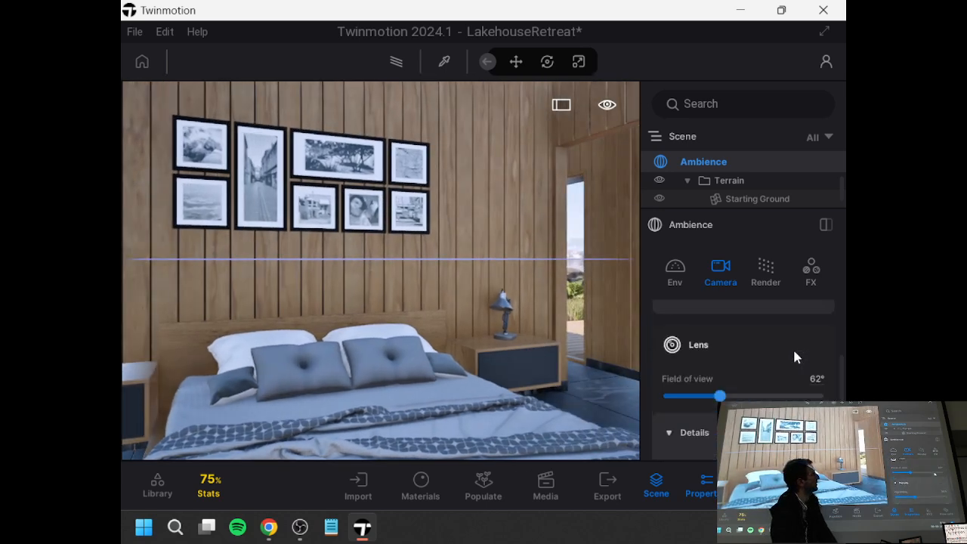
{"action": "scroll", "coordinate": [793, 347], "scroll_direction": "up", "scroll_amount": 2}
{"action": "left_click_drag", "start_coordinate": [705, 445], "coordinate": [751, 444]}
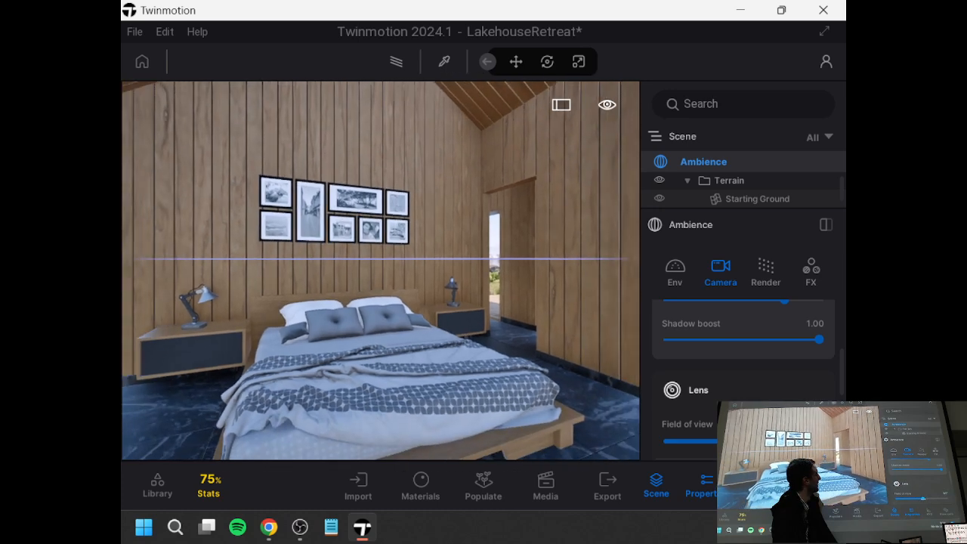
- Back the view out of the bedroom into the wall behind it and set Near clipping to 0.49 m
{"action": "mouse_move", "coordinate": [485, 343]}
{"action": "right_mouse_down"}
{"action": "mouse_move", "coordinate": [434, 332]}
{"action": "mouse_move", "coordinate": [501, 337]}
{"action": "right_mouse_up"}
{"action": "key", "text": "d"}
{"action": "key", "text": "s"}
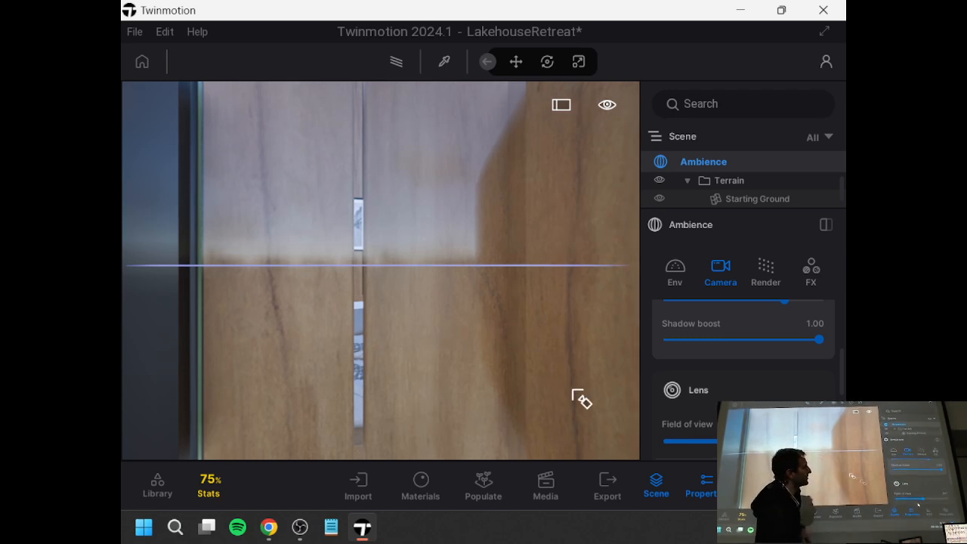
{"action": "scroll", "coordinate": [701, 406], "scroll_direction": "down", "scroll_amount": 10}
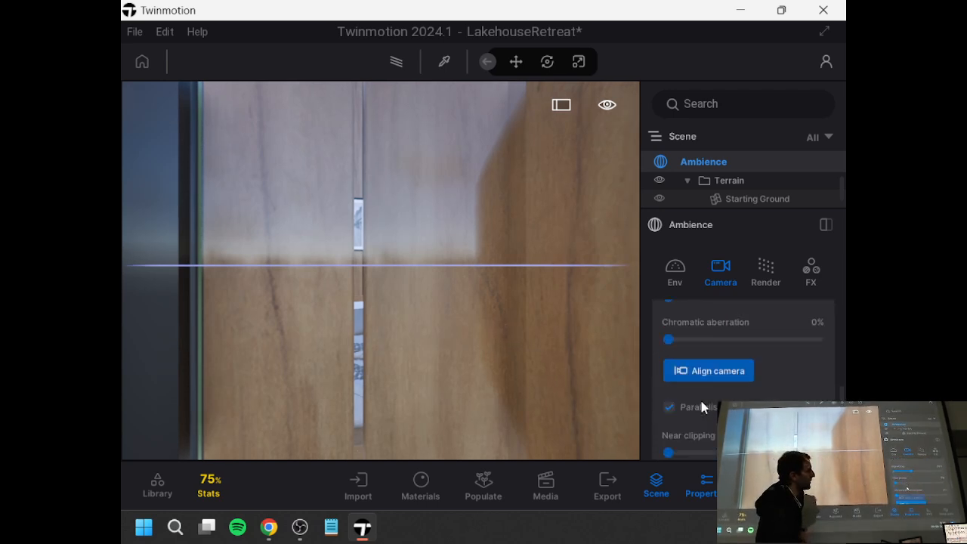
{"action": "scroll", "coordinate": [701, 408], "scroll_direction": "down", "scroll_amount": 3}
{"action": "scroll", "coordinate": [668, 335], "scroll_direction": "up", "scroll_amount": 2}
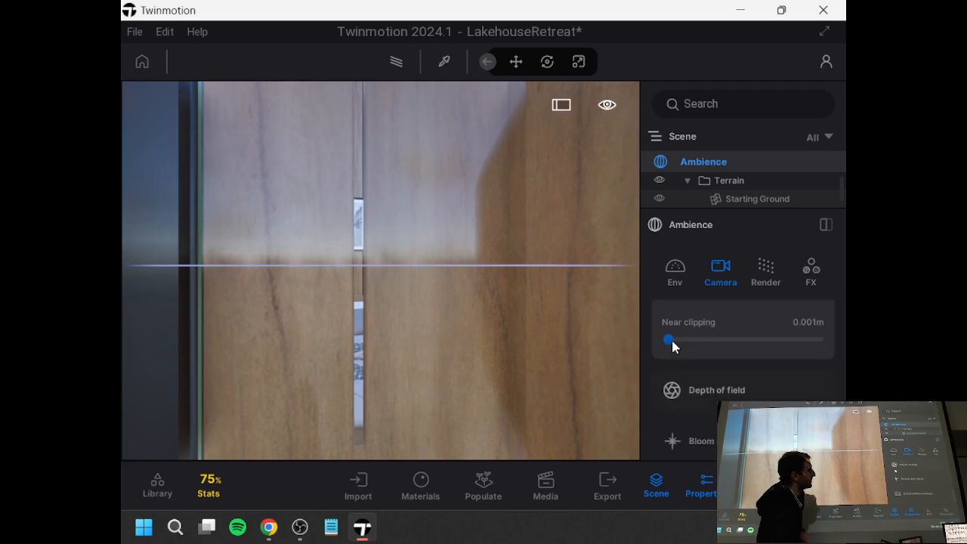
{"action": "left_click_drag", "start_coordinate": [726, 343], "coordinate": [726, 343]}
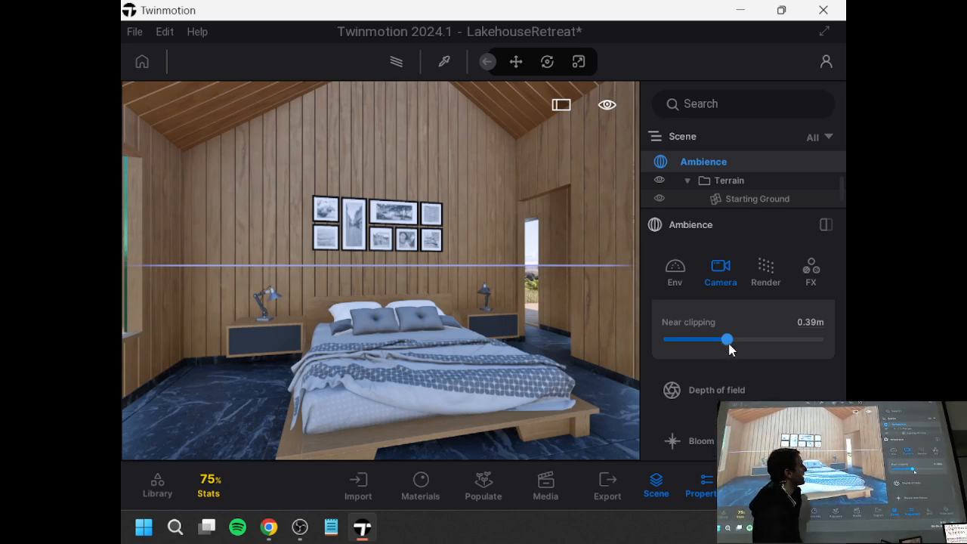
{"action": "left_click_drag", "start_coordinate": [699, 343], "coordinate": [741, 341]}
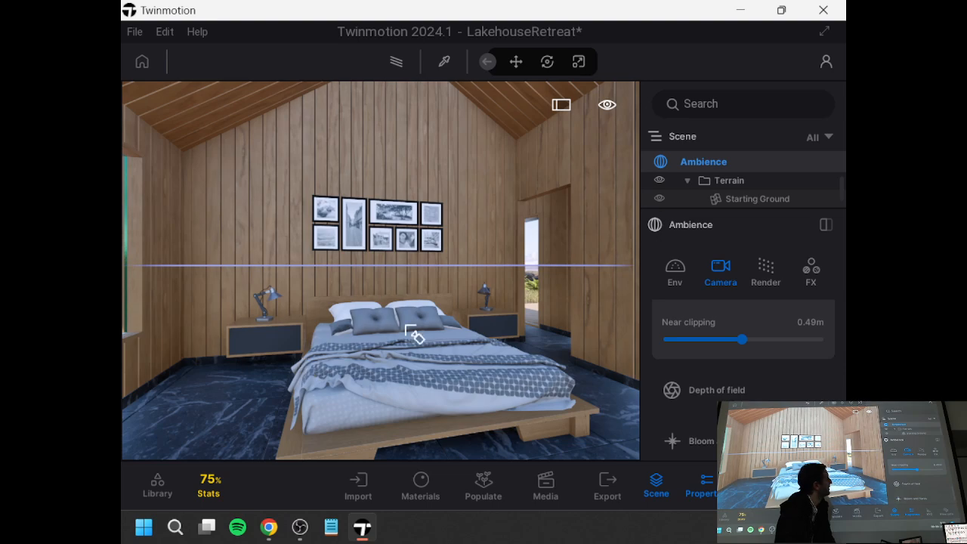
- Move the view out of the bedroom and frame the house's glazed deck facade with the two wooden loungers
{"action": "right_click_drag", "start_coordinate": [405, 325], "coordinate": [488, 321]}
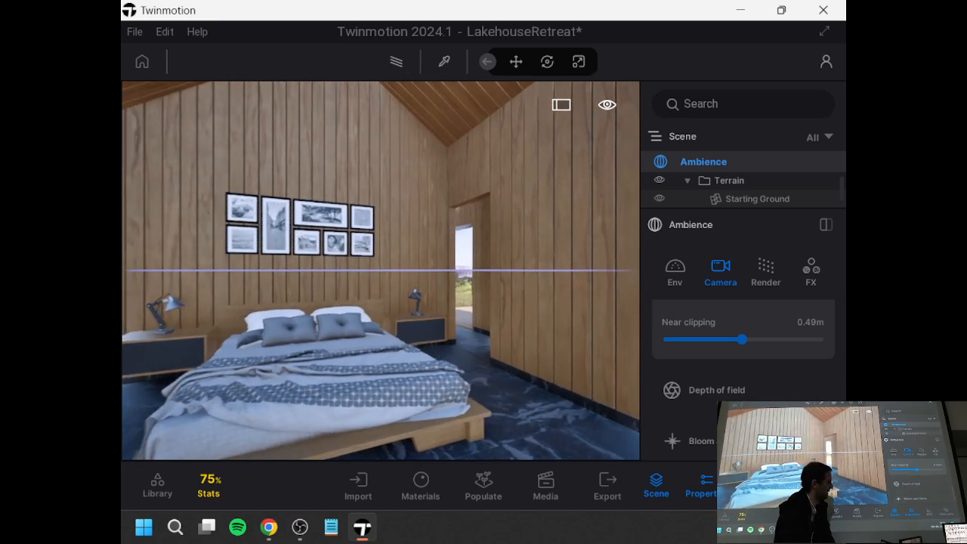
{"action": "key", "text": "w"}
{"action": "key", "text": "d"}
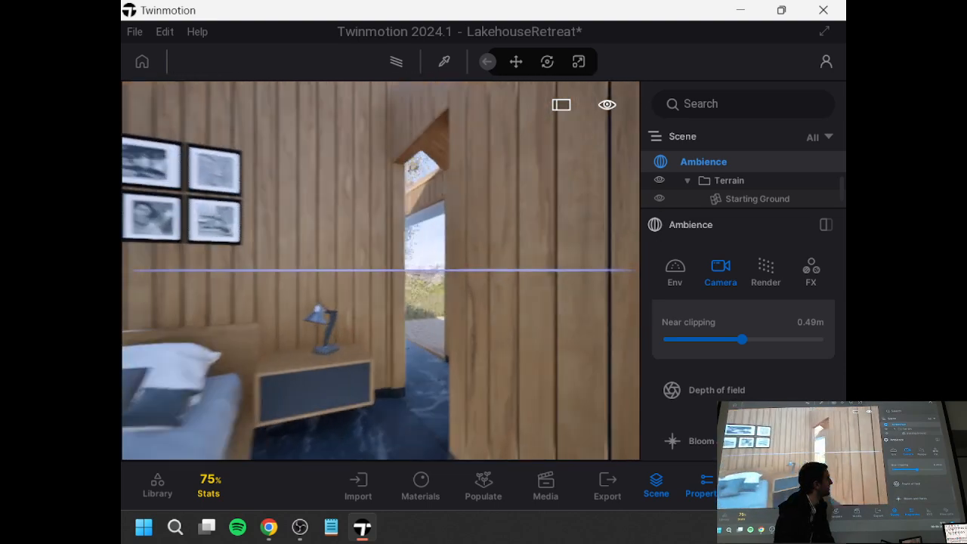
{"action": "key", "text": "w"}
{"action": "key", "text": "s"}
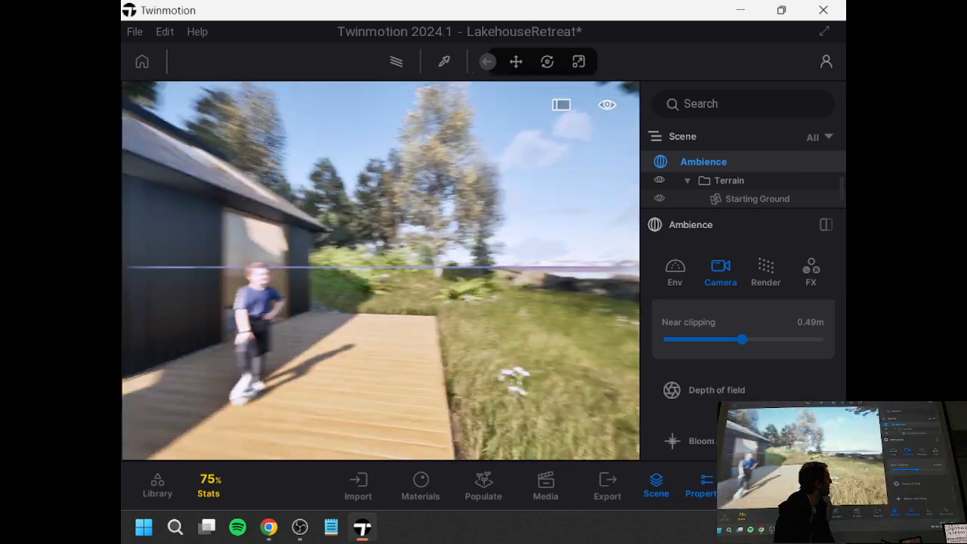
{"action": "key", "text": "s"}
{"action": "right_click_drag", "start_coordinate": [405, 324], "coordinate": [193, 312]}
{"action": "key", "text": "s"}
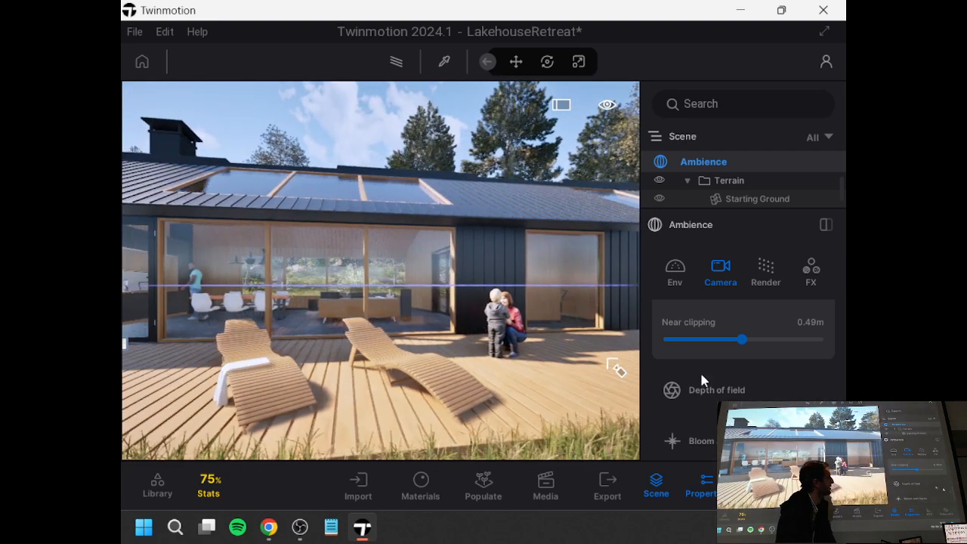
- Frame the two people standing in the grass in front of the house and enable depth of field
{"action": "left_click", "coordinate": [708, 402]}
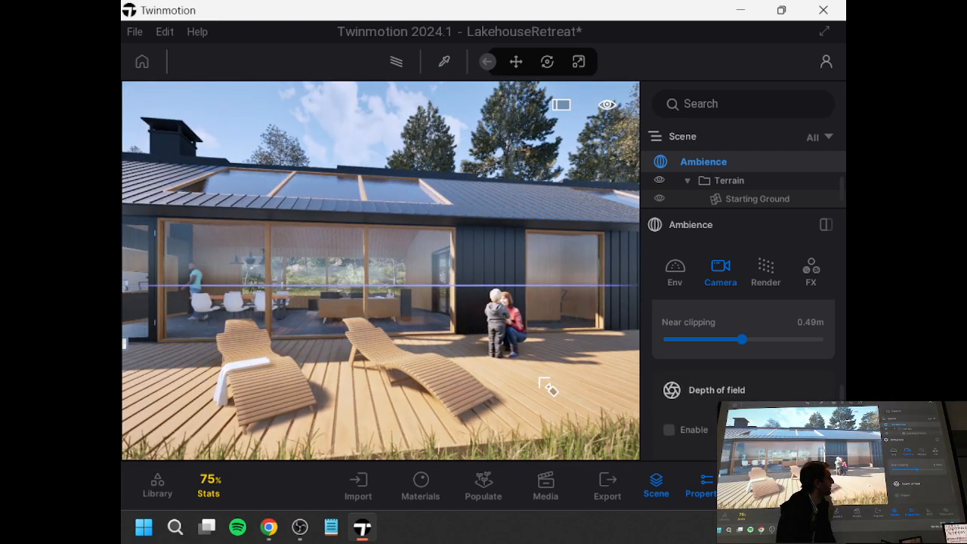
{"action": "right_click_drag", "start_coordinate": [546, 384], "coordinate": [570, 400]}
{"action": "key", "text": "s"}
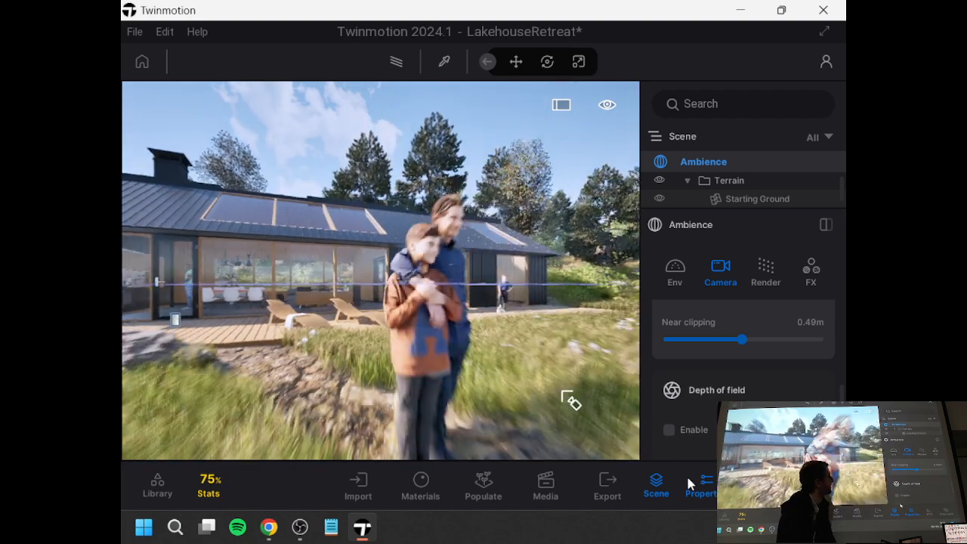
{"action": "left_click", "coordinate": [670, 430]}
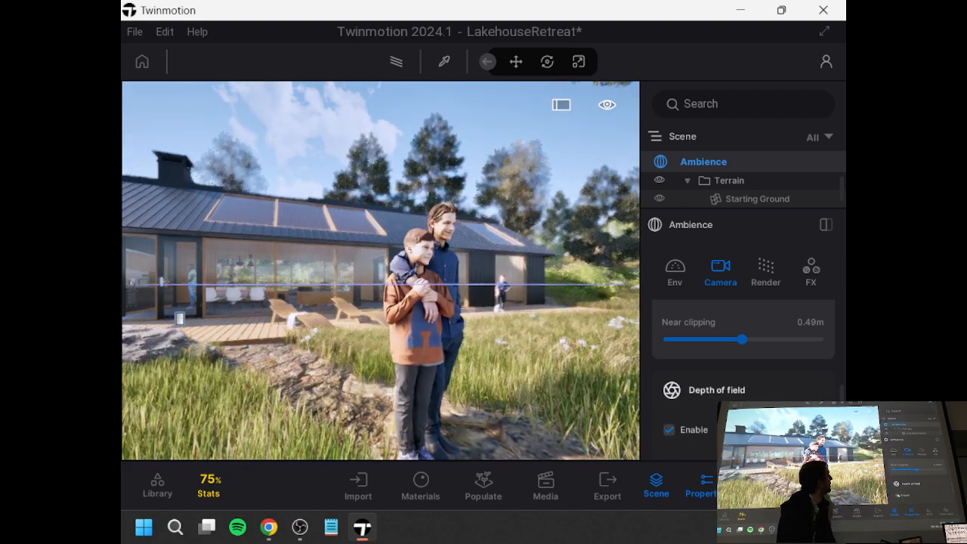
{"action": "right_click_drag", "start_coordinate": [460, 318], "coordinate": [455, 313]}
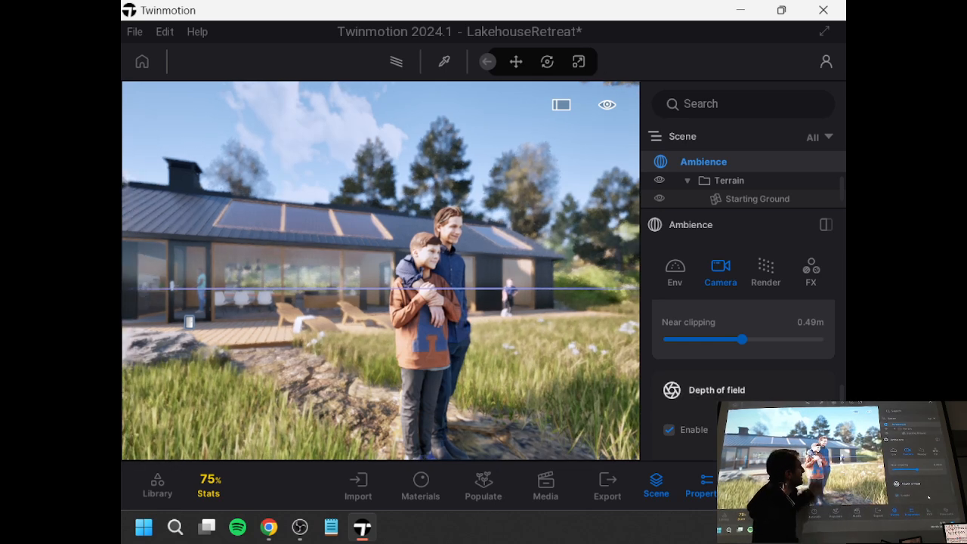
- Try a depth of field distance of 500.00 m, and set the distance to 311.36 m
{"action": "scroll", "coordinate": [744, 378], "scroll_direction": "down", "scroll_amount": 4}
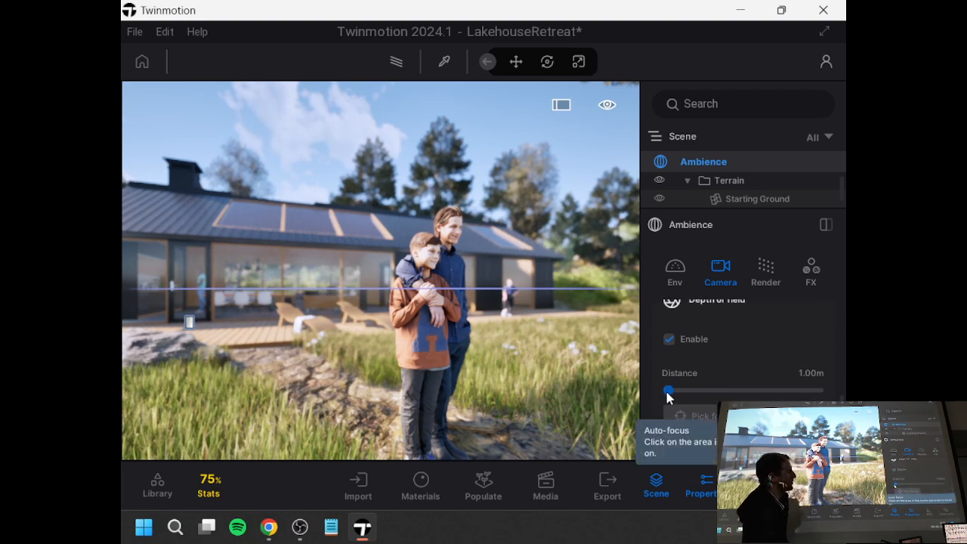
{"action": "left_click_drag", "start_coordinate": [679, 392], "coordinate": [766, 399]}
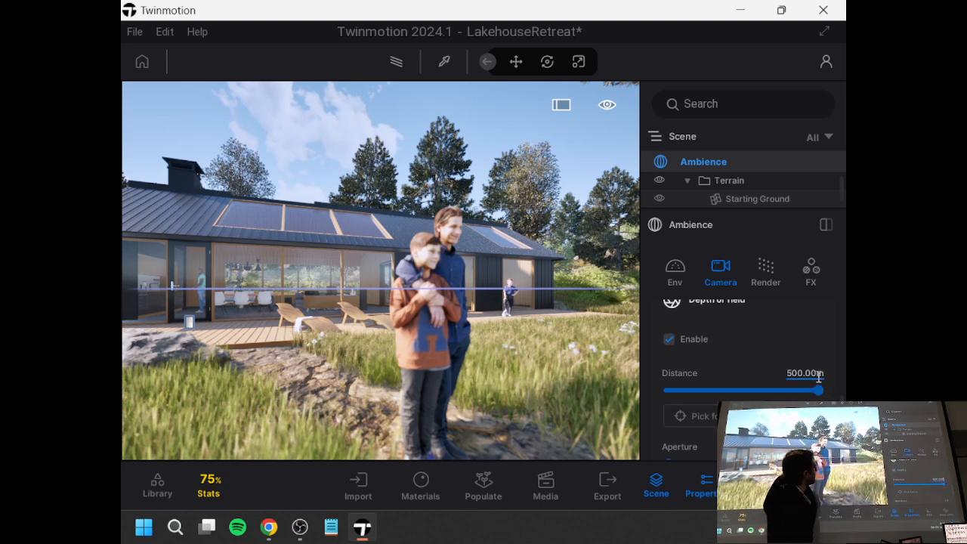
{"action": "left_click_drag", "start_coordinate": [813, 392], "coordinate": [760, 392]}
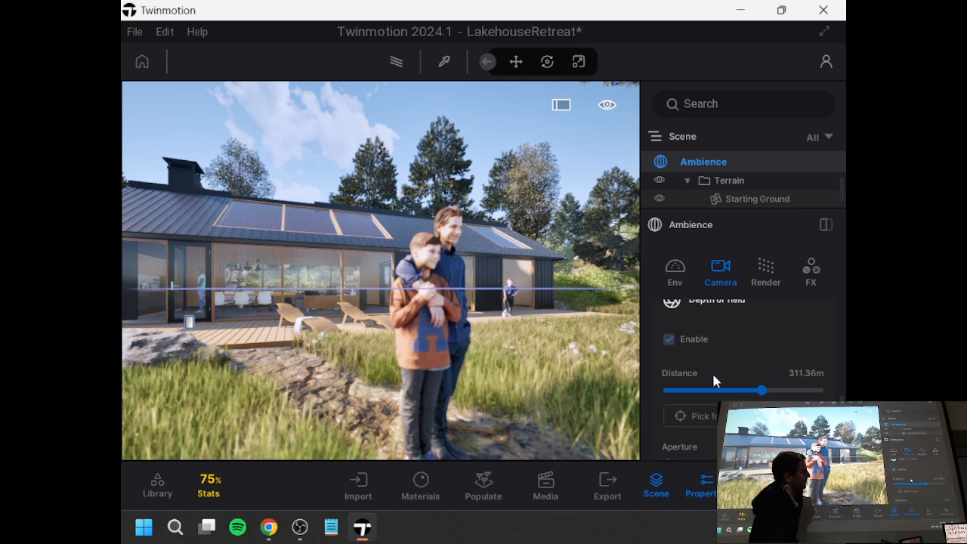
{"action": "scroll", "coordinate": [722, 370], "scroll_direction": "down", "scroll_amount": 1}
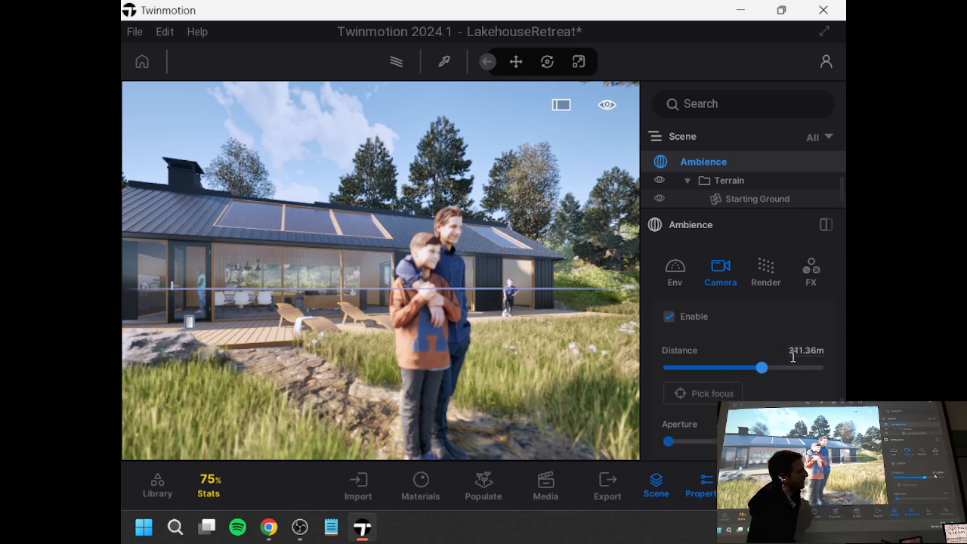
- Pick the depth of field focus on the house's facade, shift the view to bring the two people to the right, and pick the facade again
{"action": "scroll", "coordinate": [772, 364], "scroll_direction": "down", "scroll_amount": 1}
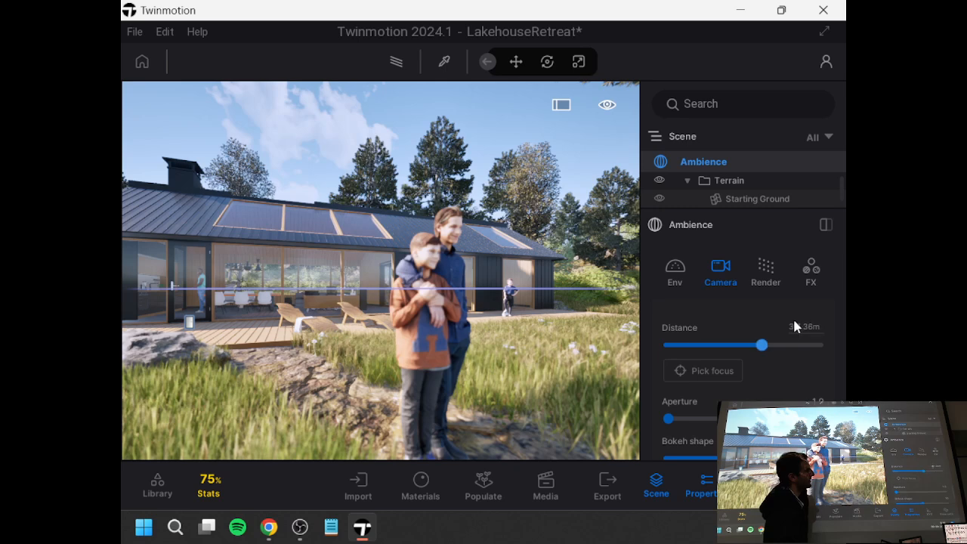
{"action": "left_click", "coordinate": [724, 372]}
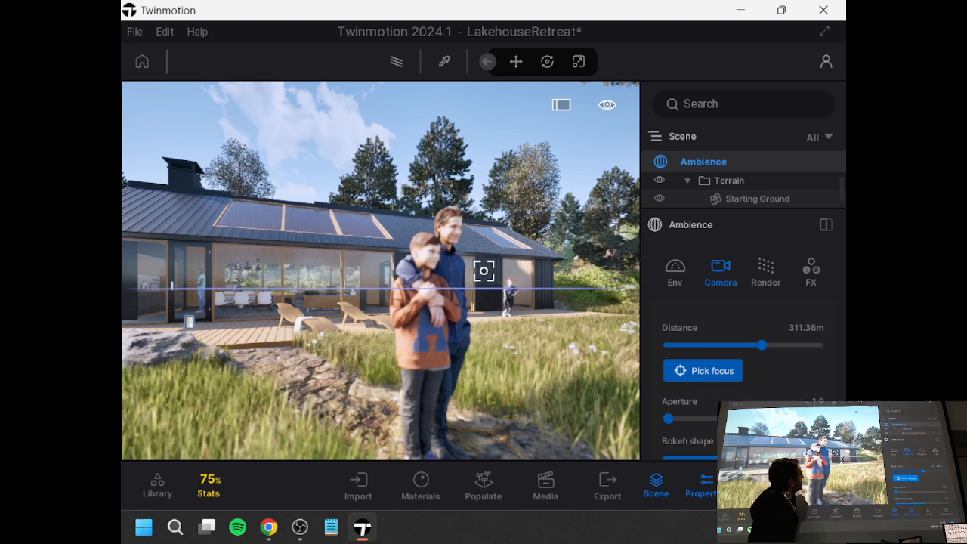
{"action": "left_click", "coordinate": [484, 270]}
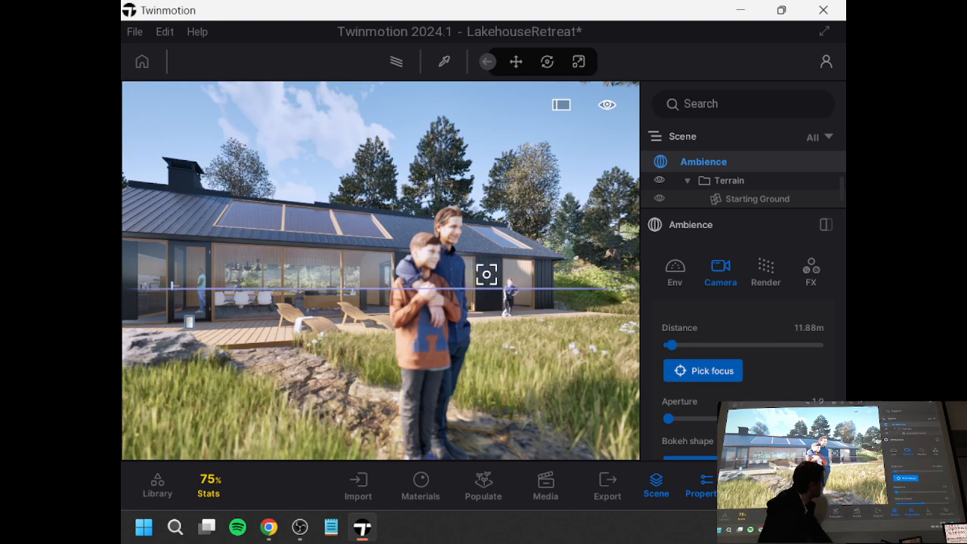
{"action": "key", "text": "a"}
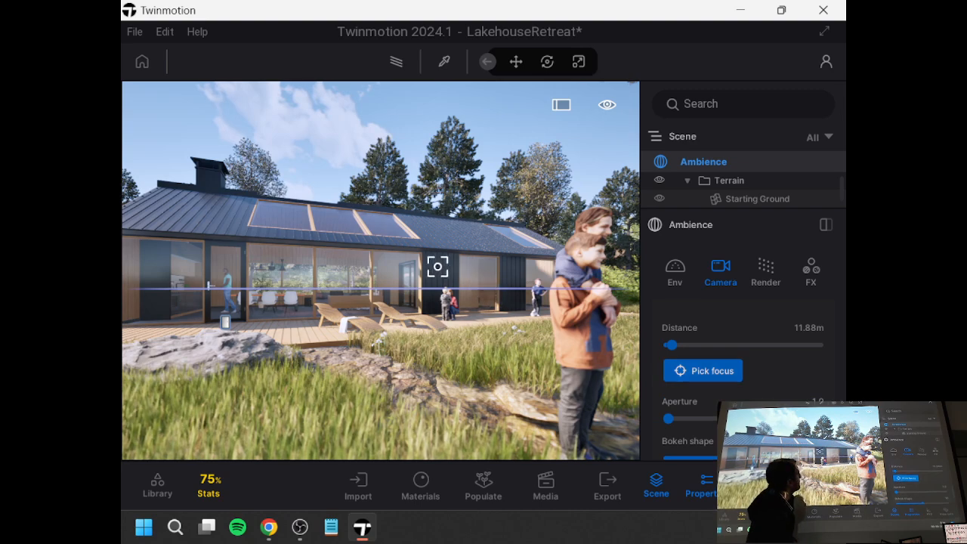
{"action": "left_click", "coordinate": [434, 266]}
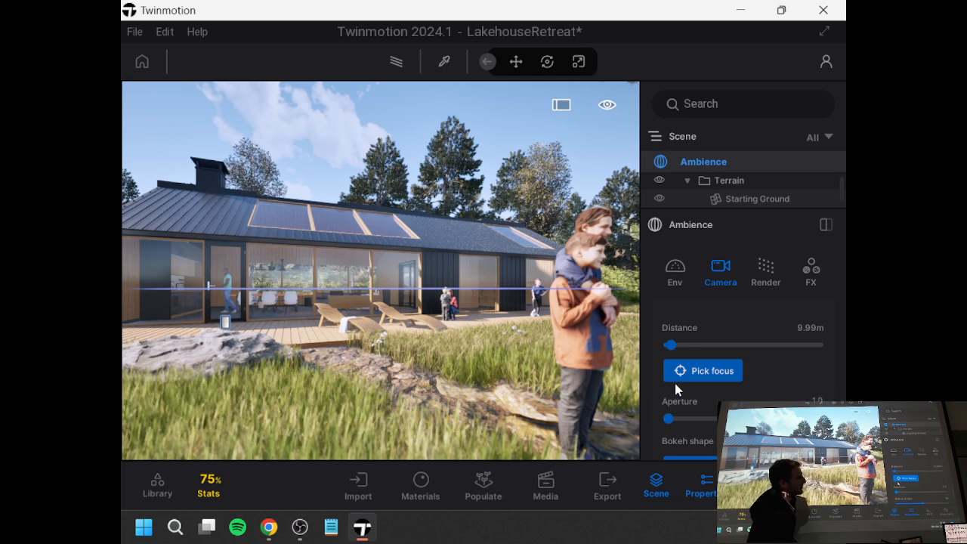
- Review the depth of field settings for distance, aperture and bokeh shape
{"action": "scroll", "coordinate": [674, 383], "scroll_direction": "down", "scroll_amount": 1}
{"action": "scroll", "coordinate": [678, 370], "scroll_direction": "down", "scroll_amount": 1}
{"action": "scroll", "coordinate": [778, 317], "scroll_direction": "up", "scroll_amount": 2}
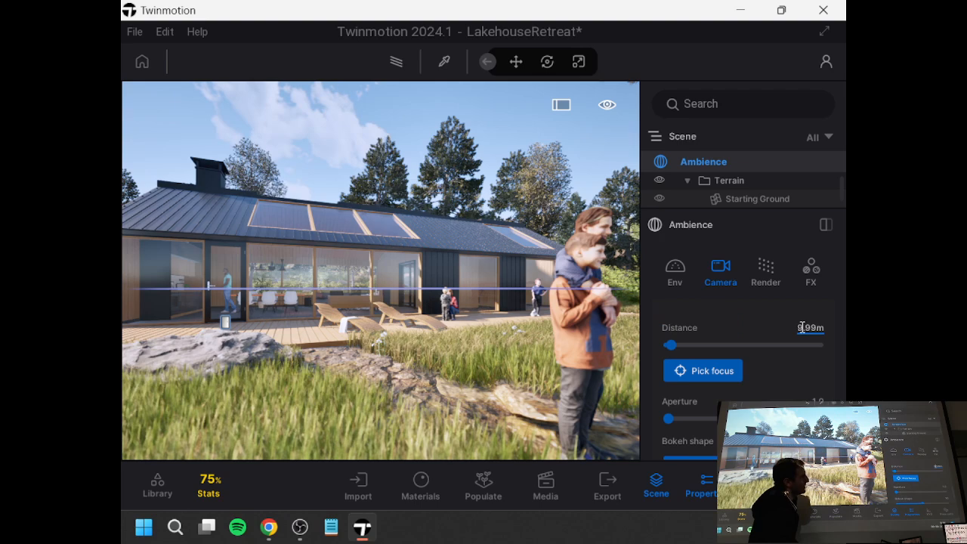
{"action": "scroll", "coordinate": [791, 349], "scroll_direction": "down", "scroll_amount": 1}
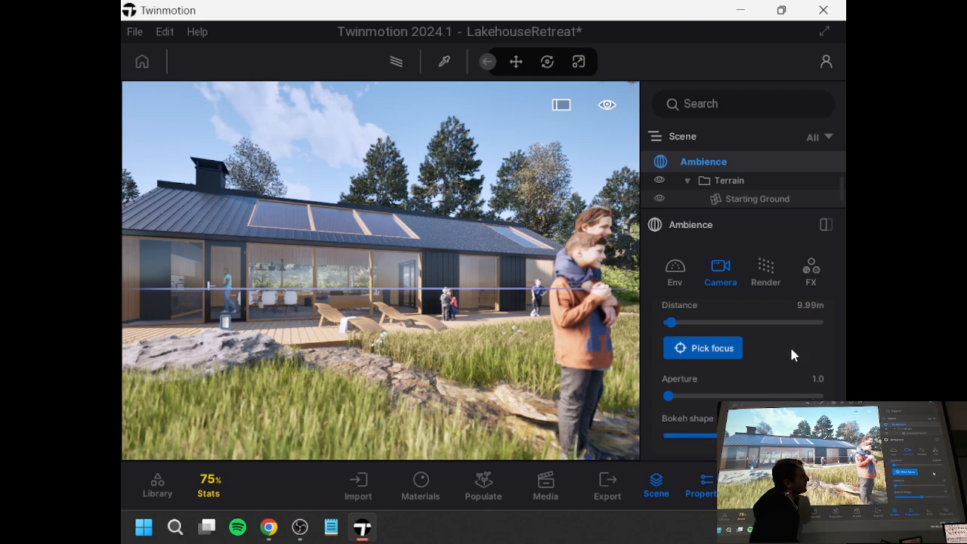
{"action": "scroll", "coordinate": [791, 351], "scroll_direction": "down", "scroll_amount": 1}
{"action": "scroll", "coordinate": [790, 352], "scroll_direction": "down", "scroll_amount": 1}
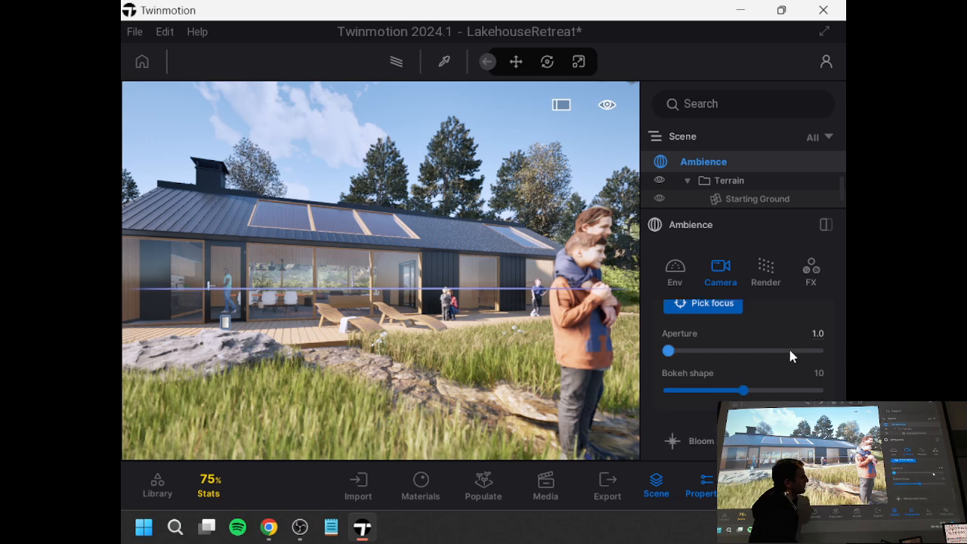
{"action": "scroll", "coordinate": [752, 357], "scroll_direction": "down", "scroll_amount": 3}
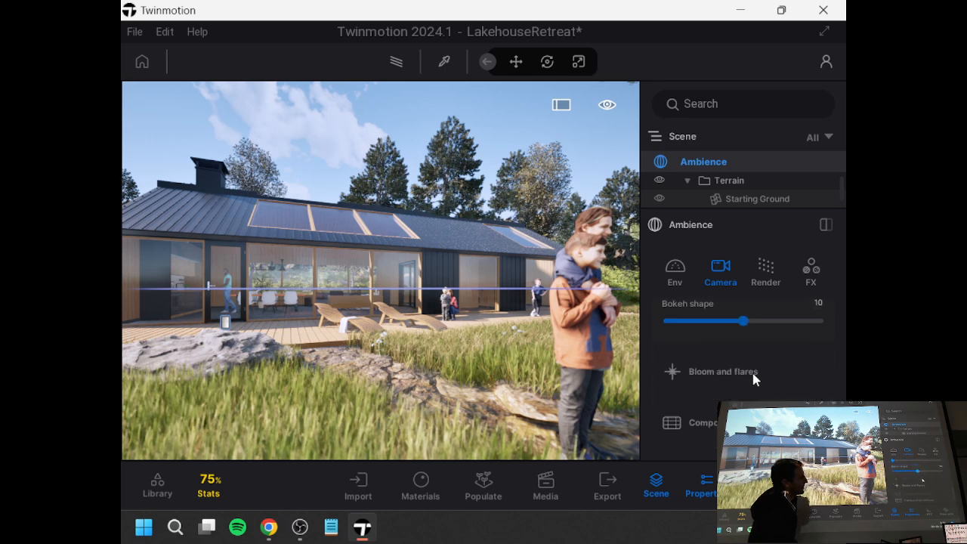
{"action": "scroll", "coordinate": [752, 370], "scroll_direction": "up", "scroll_amount": 3}
{"action": "scroll", "coordinate": [751, 370], "scroll_direction": "down", "scroll_amount": 3}
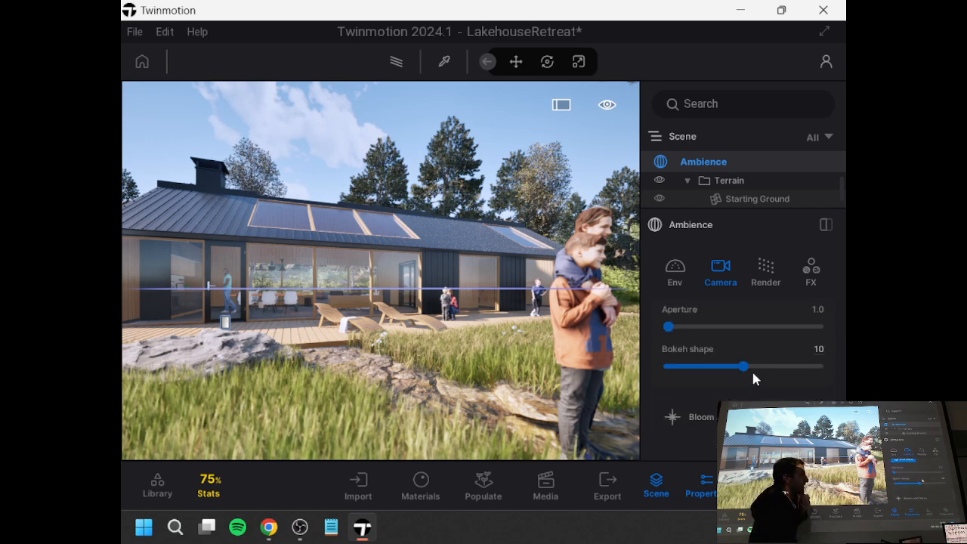
- Expand Bloom and flares, set Bloom intensity to 69.63, and look over the lens flare and lens dirt settings
{"action": "left_click", "coordinate": [748, 376]}
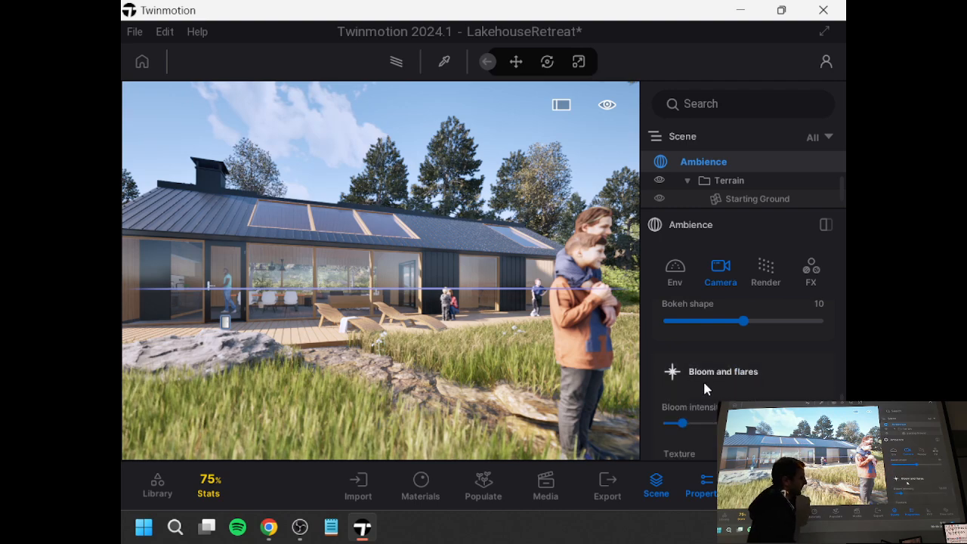
{"action": "scroll", "coordinate": [704, 384], "scroll_direction": "down", "scroll_amount": 2}
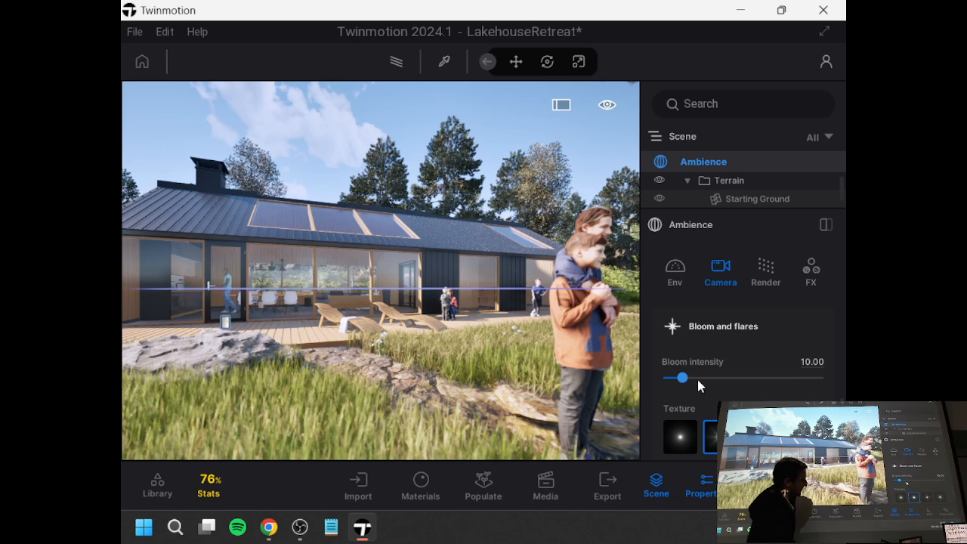
{"action": "left_click_drag", "start_coordinate": [687, 377], "coordinate": [773, 380]}
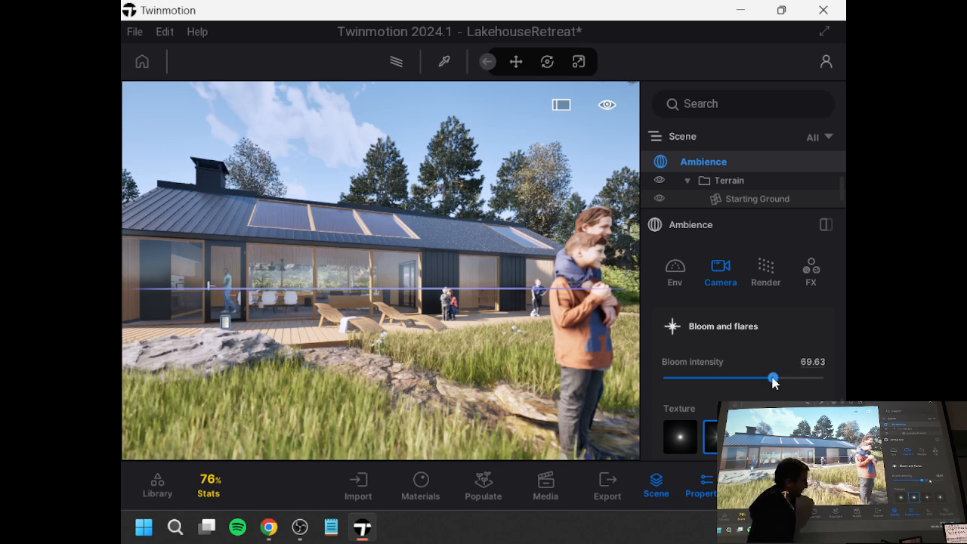
{"action": "scroll", "coordinate": [702, 393], "scroll_direction": "down", "scroll_amount": 4}
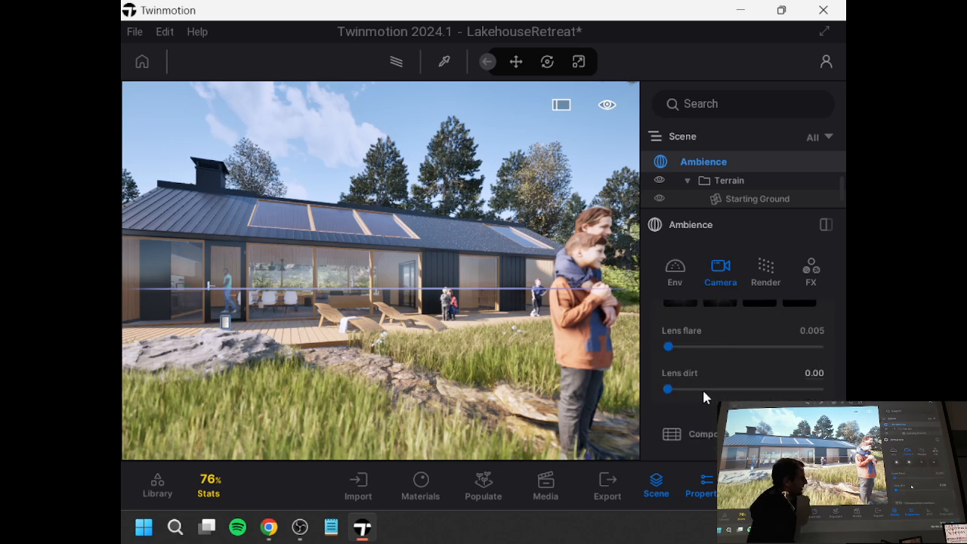
{"action": "scroll", "coordinate": [675, 346], "scroll_direction": "down", "scroll_amount": 1}
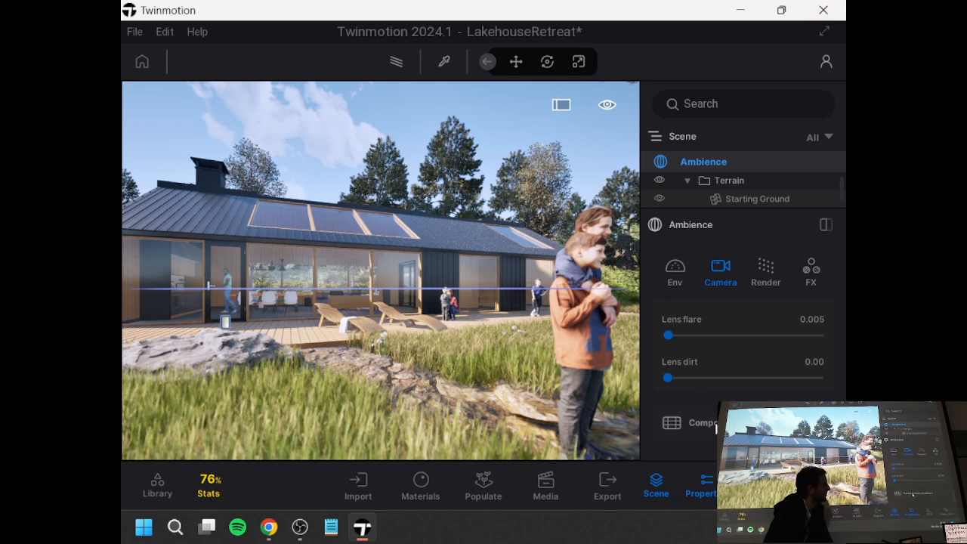
- Expand the composition overlays, back the view away from the house, and turn on the Grid overlay
{"action": "left_click", "coordinate": [711, 423]}
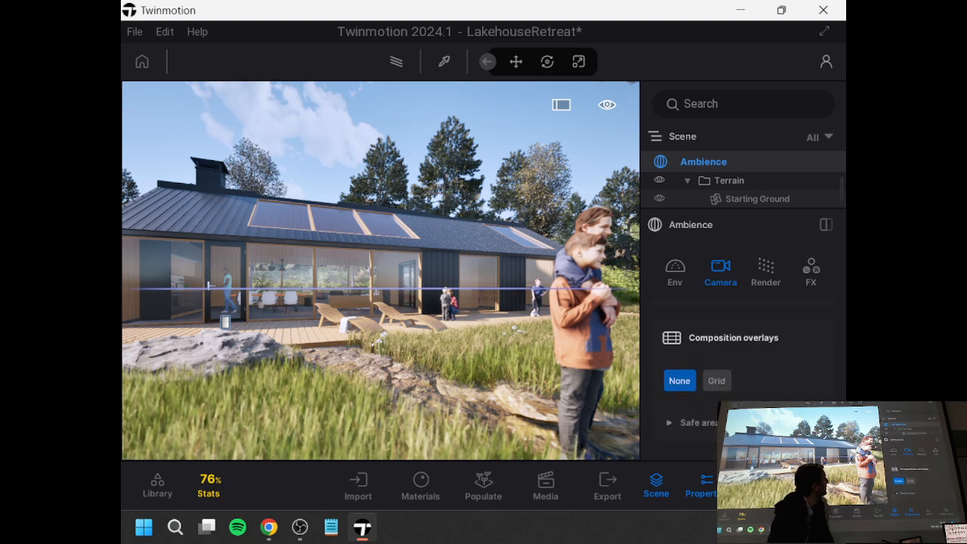
{"action": "scroll", "coordinate": [477, 305], "scroll_direction": "down", "scroll_amount": 5}
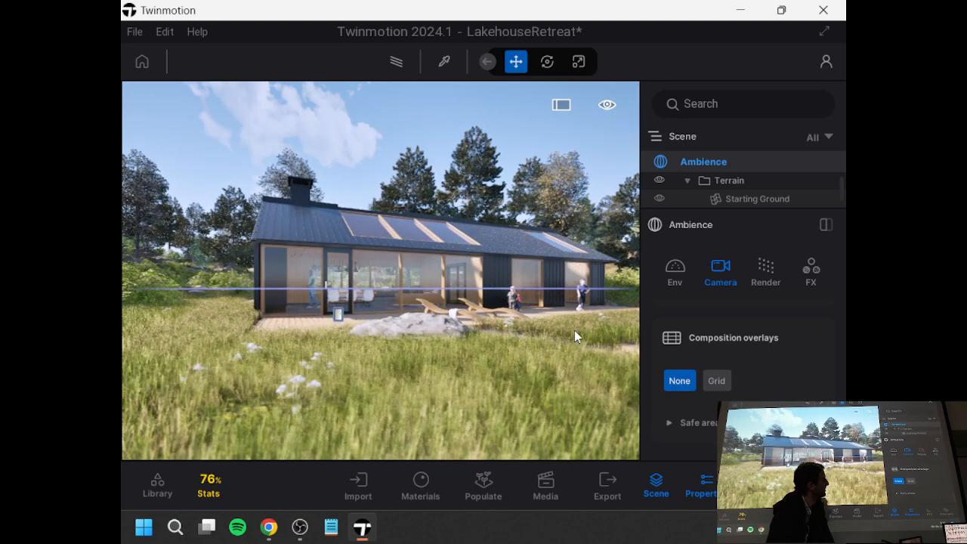
{"action": "left_click", "coordinate": [716, 381]}
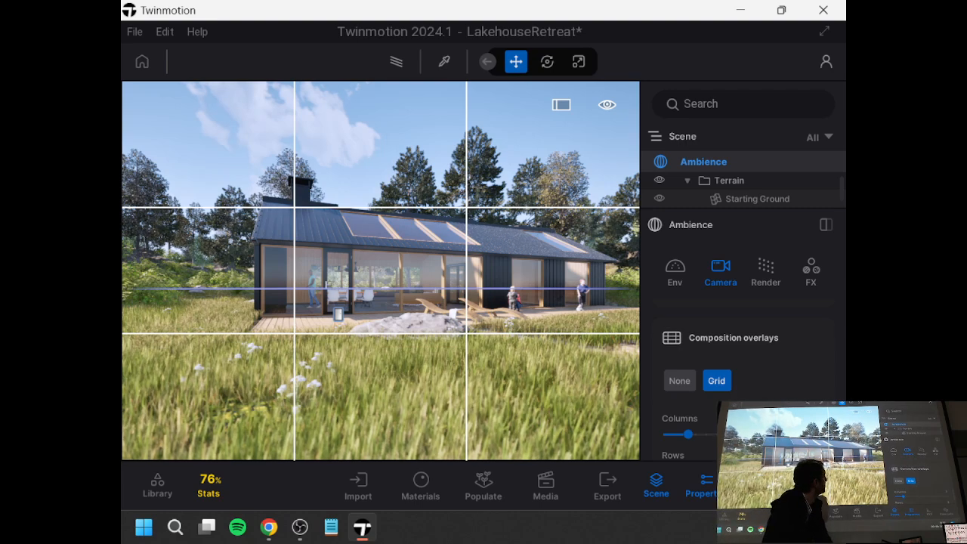
- Reframe against the grid with the house on the left, the standing people on the right vertical line and the grass edge on the lower line
{"action": "key", "text": "Down"}
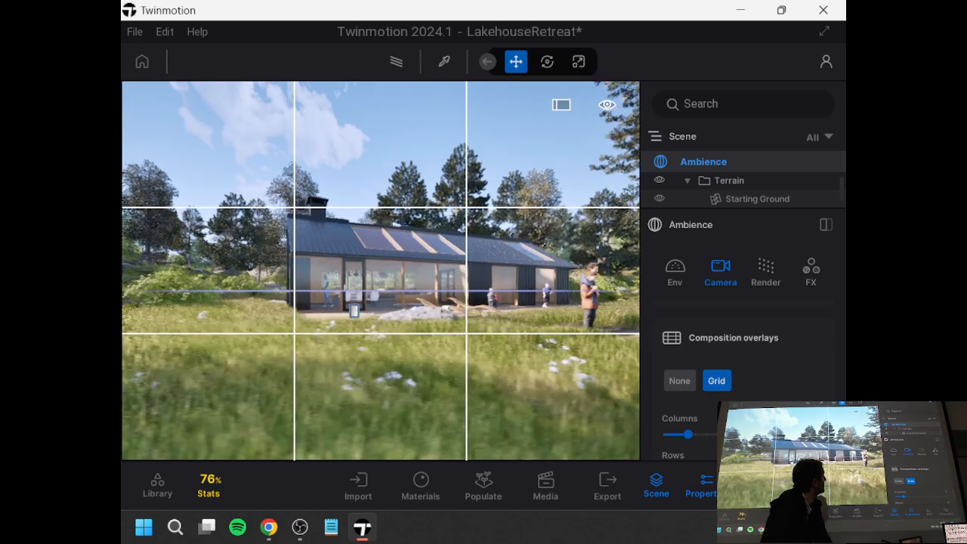
{"action": "key", "text": "Up"}
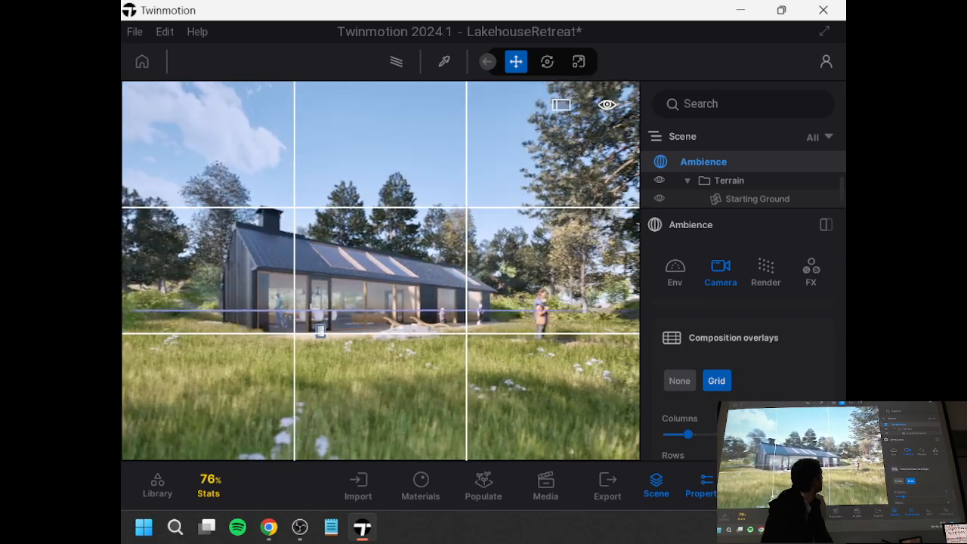
{"action": "right_click_drag", "start_coordinate": [380, 271], "coordinate": [405, 308]}
{"action": "right_click_drag", "start_coordinate": [521, 344], "coordinate": [578, 328]}
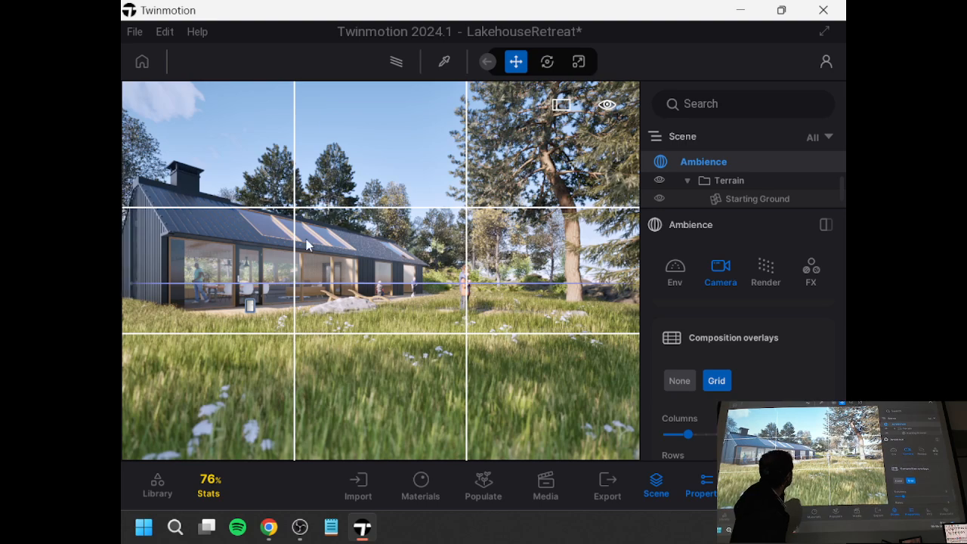
{"action": "right_click_drag", "start_coordinate": [381, 270], "coordinate": [379, 251]}
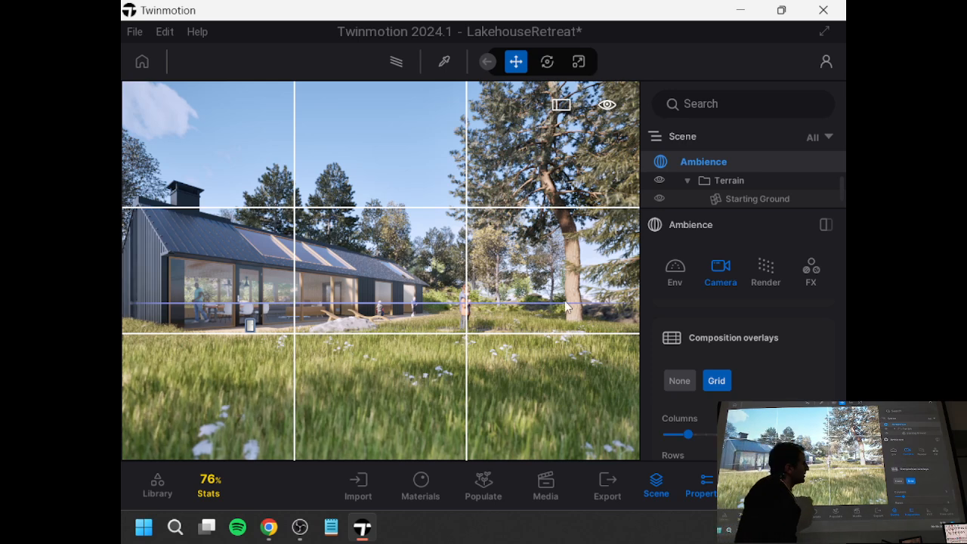
- Try a denser composition grid with 8 columns and 8 rows
{"action": "scroll", "coordinate": [723, 380], "scroll_direction": "down", "scroll_amount": 2}
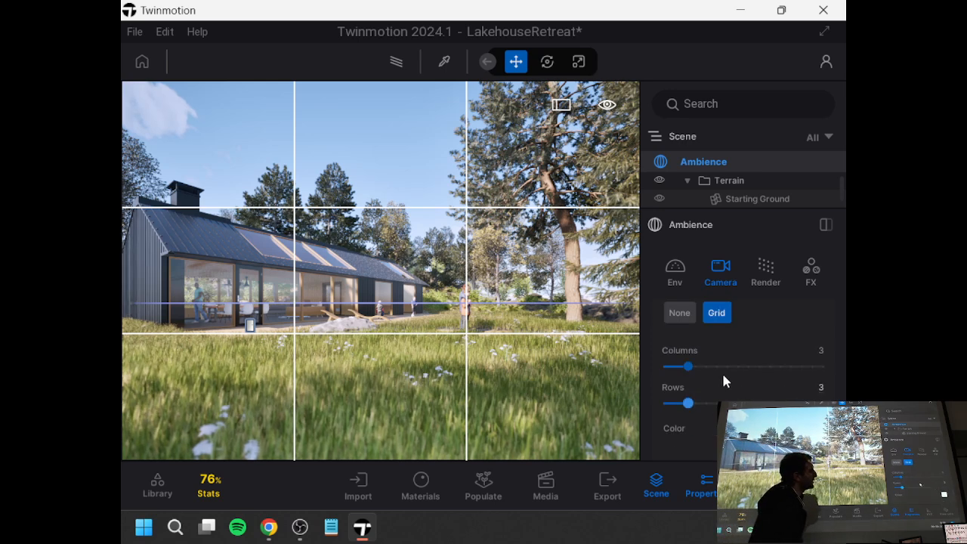
{"action": "left_click_drag", "start_coordinate": [700, 364], "coordinate": [738, 367]}
{"action": "left_click_drag", "start_coordinate": [693, 402], "coordinate": [741, 402]}
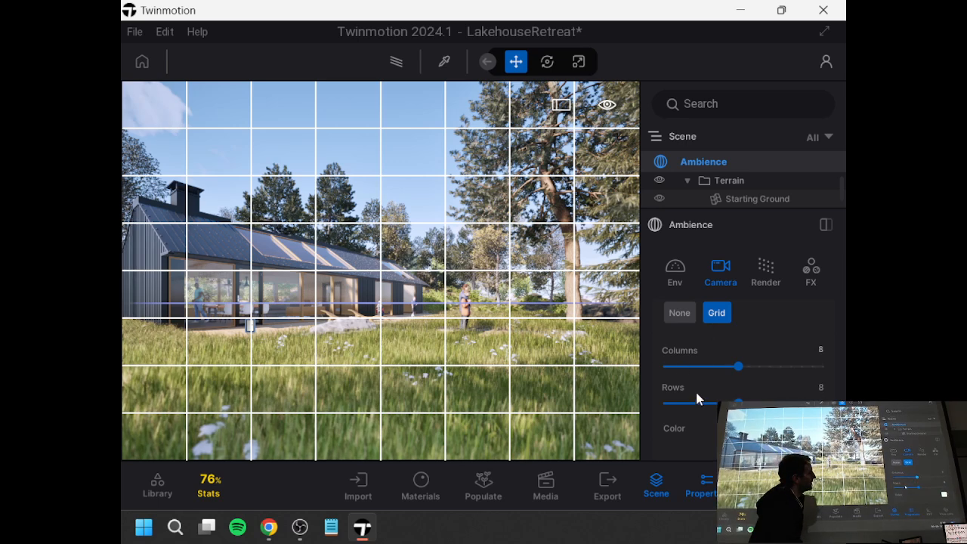
- Change the composition grid's line color to red
{"action": "scroll", "coordinate": [702, 370], "scroll_direction": "down", "scroll_amount": 1}
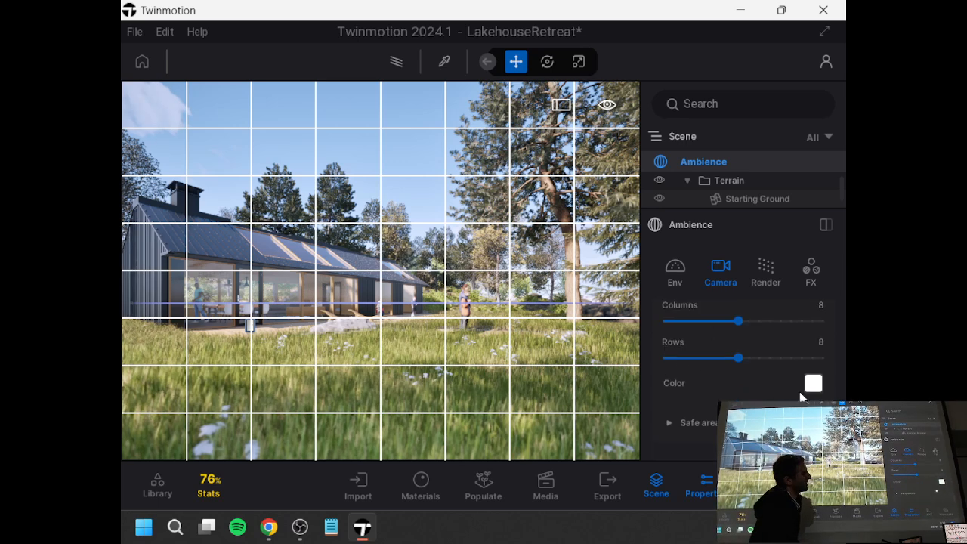
{"action": "left_click", "coordinate": [813, 385]}
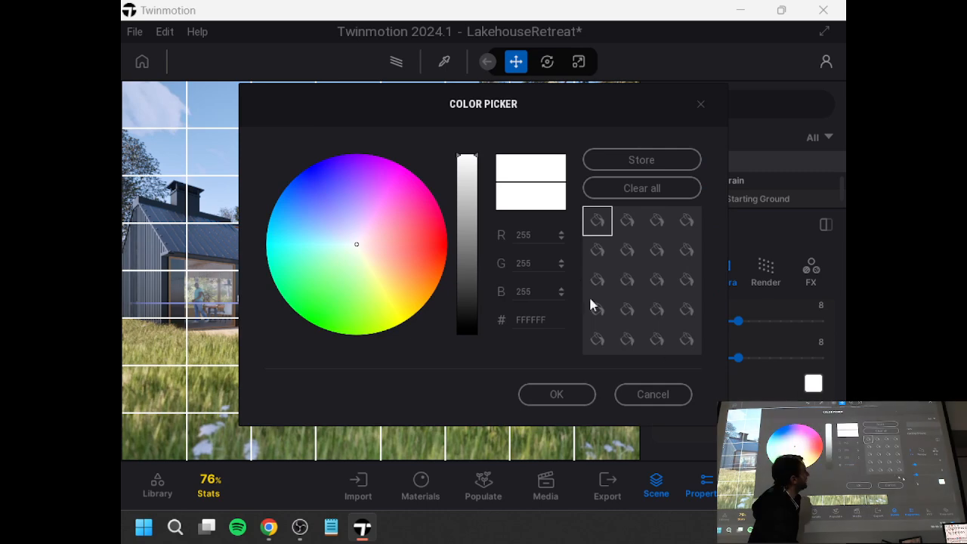
{"action": "left_click", "coordinate": [430, 240]}
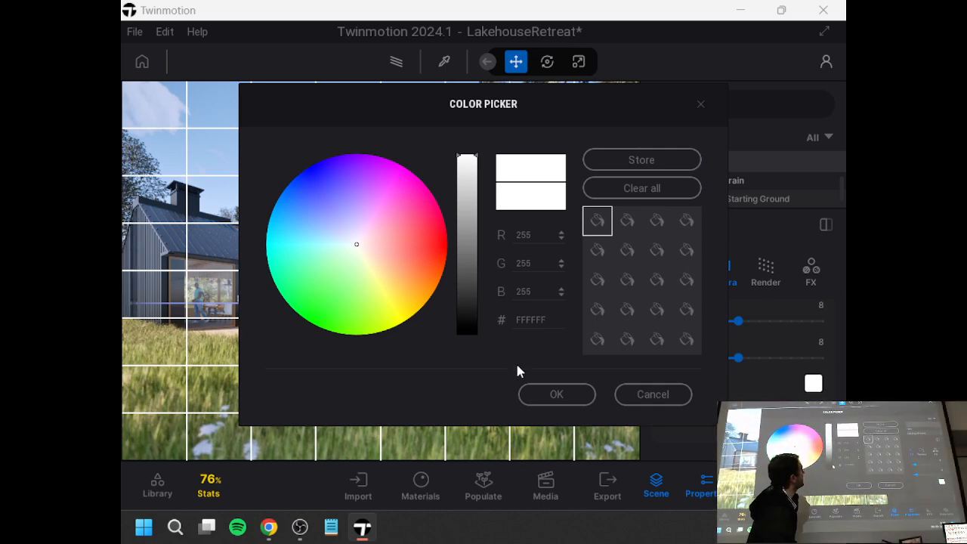
{"action": "left_click", "coordinate": [552, 392]}
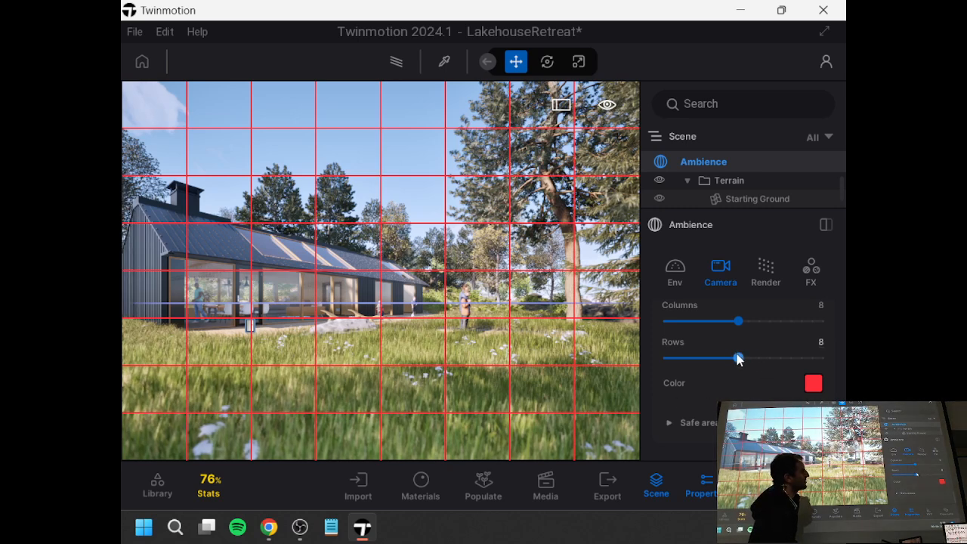
- Set the composition grid to 3 rows and 3 columns
{"action": "left_click_drag", "start_coordinate": [706, 355], "coordinate": [687, 358]}
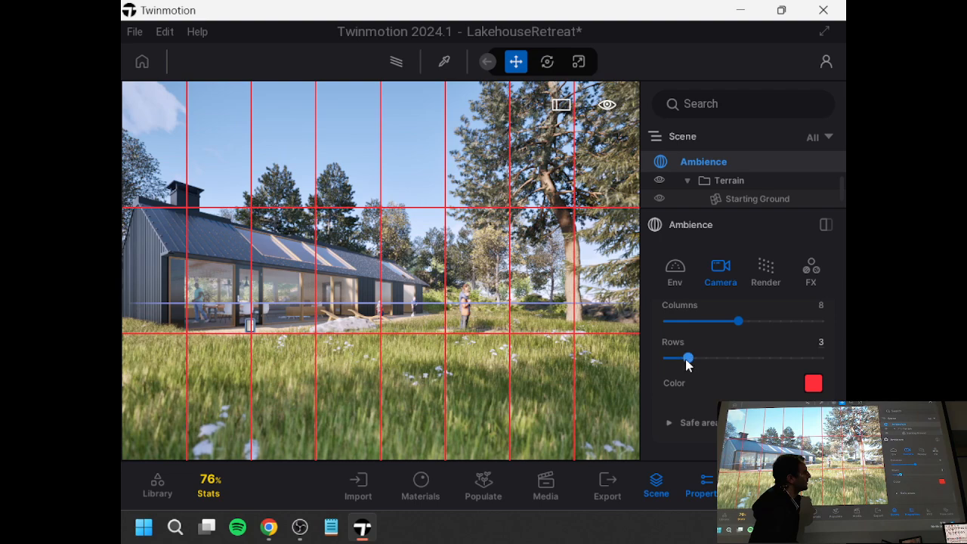
{"action": "left_click_drag", "start_coordinate": [726, 320], "coordinate": [687, 321]}
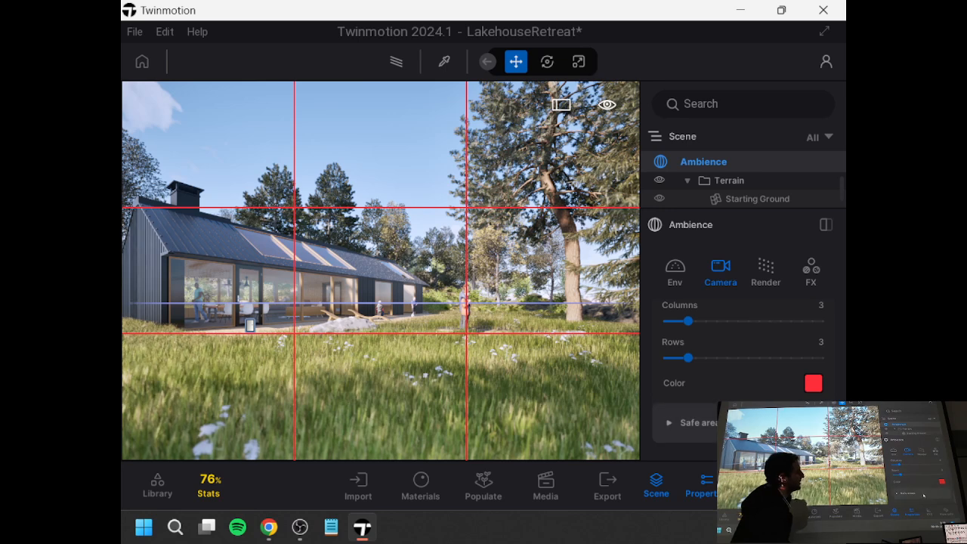
- Expand Safe areas, try the safe area frames over the view, switch them off, and look over their size and color settings
{"action": "left_click", "coordinate": [737, 422]}
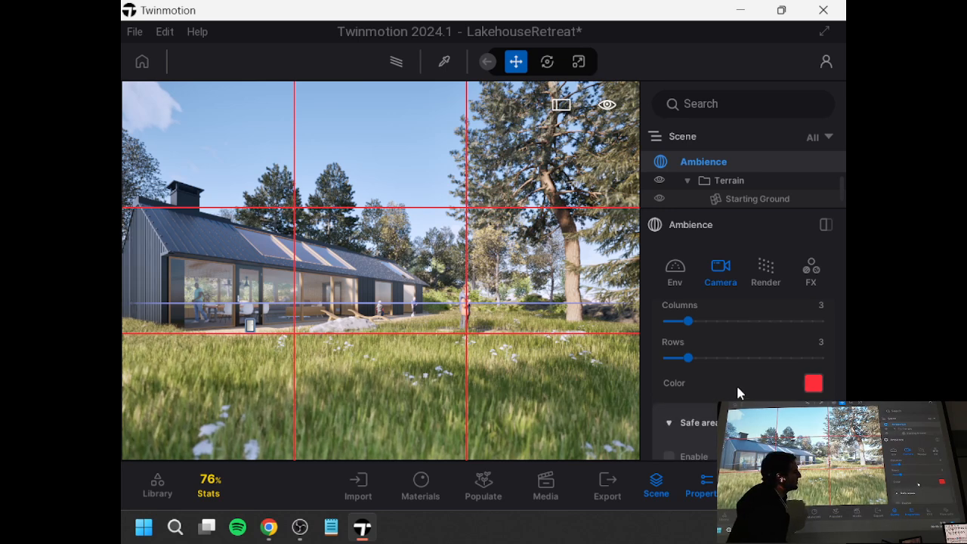
{"action": "scroll", "coordinate": [691, 371], "scroll_direction": "down", "scroll_amount": 2}
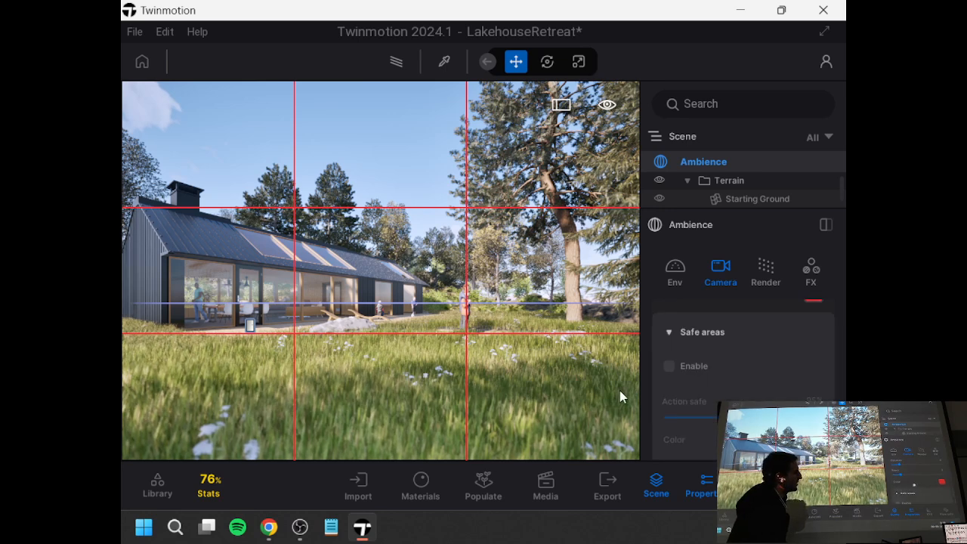
{"action": "left_click", "coordinate": [694, 366]}
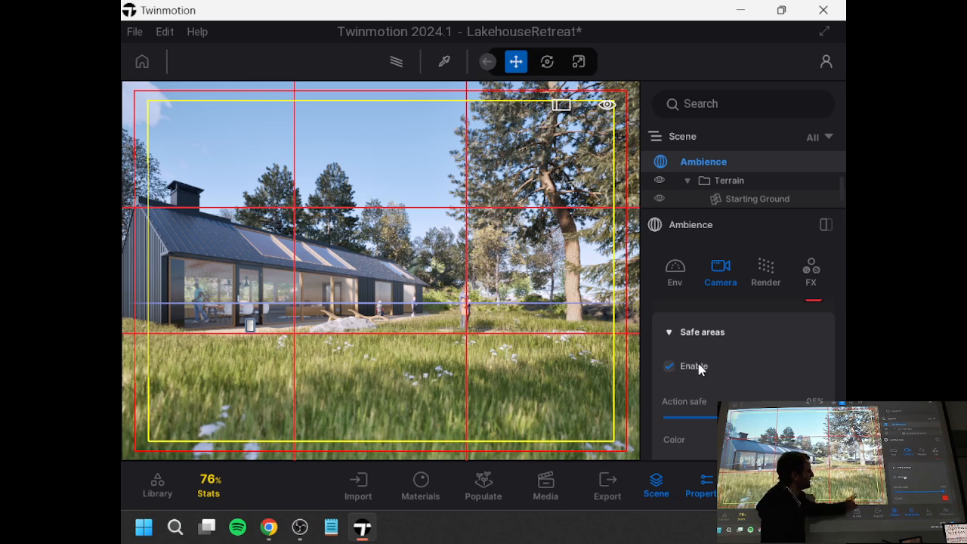
{"action": "left_click", "coordinate": [669, 366]}
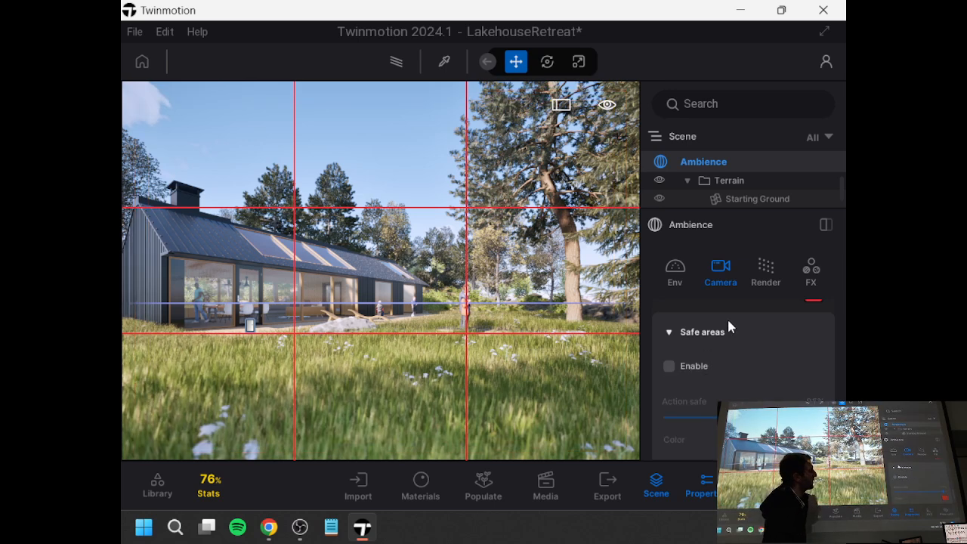
{"action": "scroll", "coordinate": [743, 371], "scroll_direction": "down", "scroll_amount": 3}
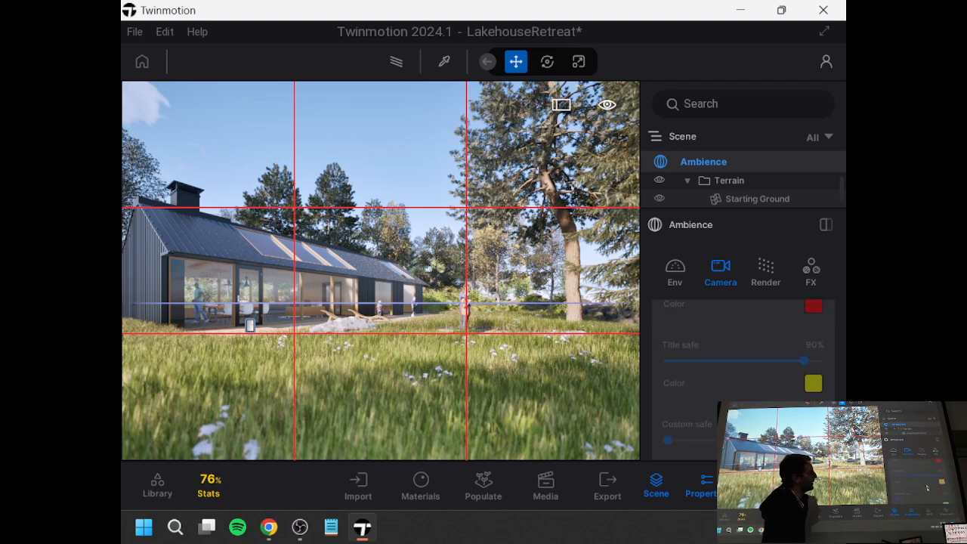
- Collapse the Safe areas settings and open the ambience's Render settings at the rendering mode choice
{"action": "scroll", "coordinate": [744, 389], "scroll_direction": "up", "scroll_amount": 5}
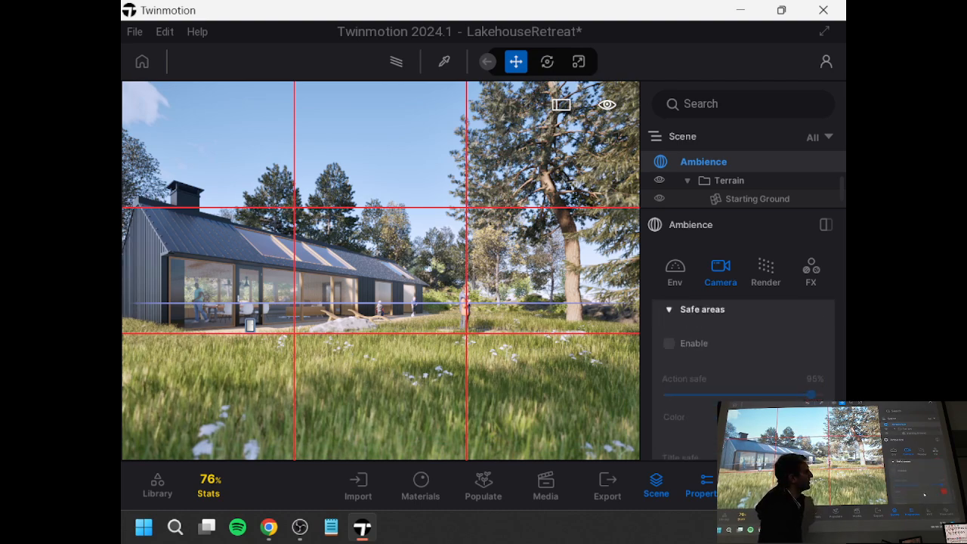
{"action": "left_click", "coordinate": [700, 424]}
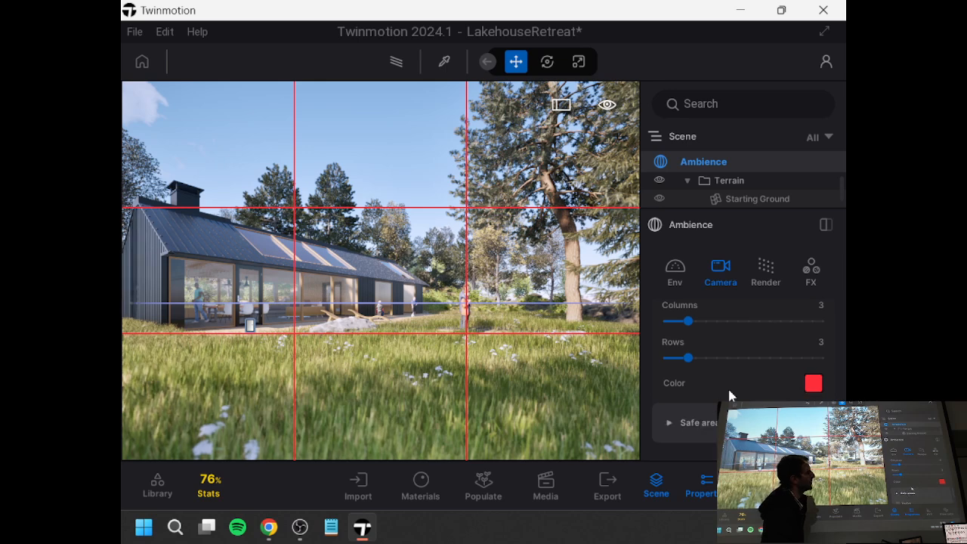
{"action": "left_click", "coordinate": [766, 277]}
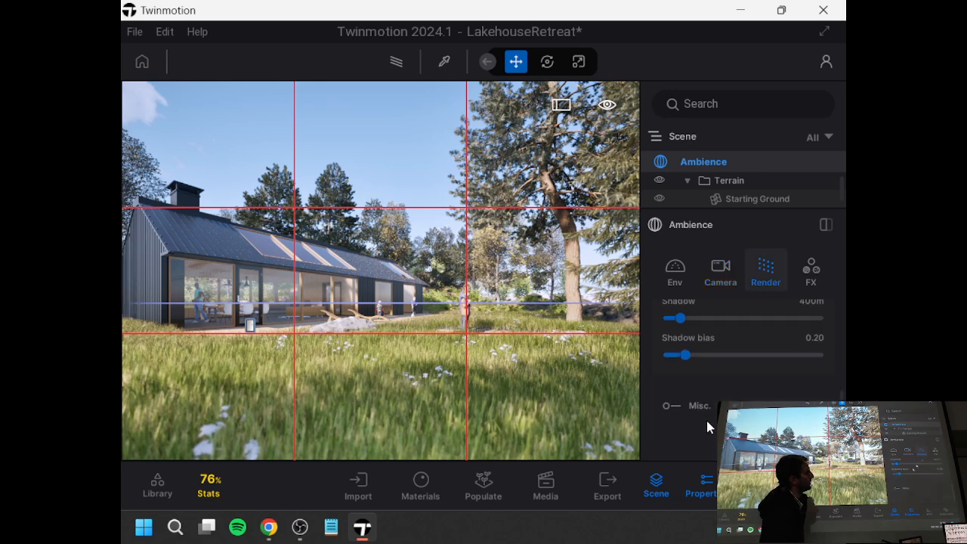
{"action": "scroll", "coordinate": [708, 423], "scroll_direction": "up", "scroll_amount": 5}
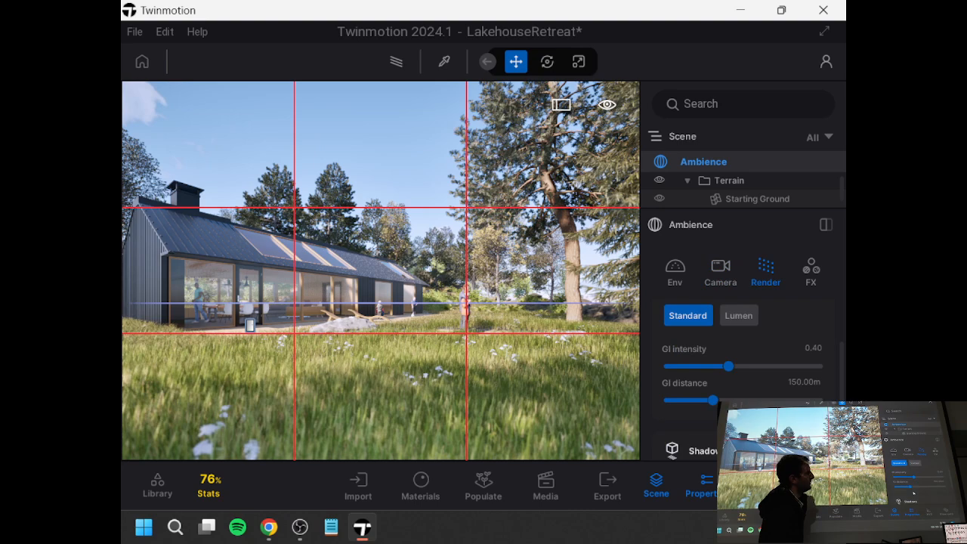
{"action": "scroll", "coordinate": [740, 340], "scroll_direction": "up", "scroll_amount": 3}
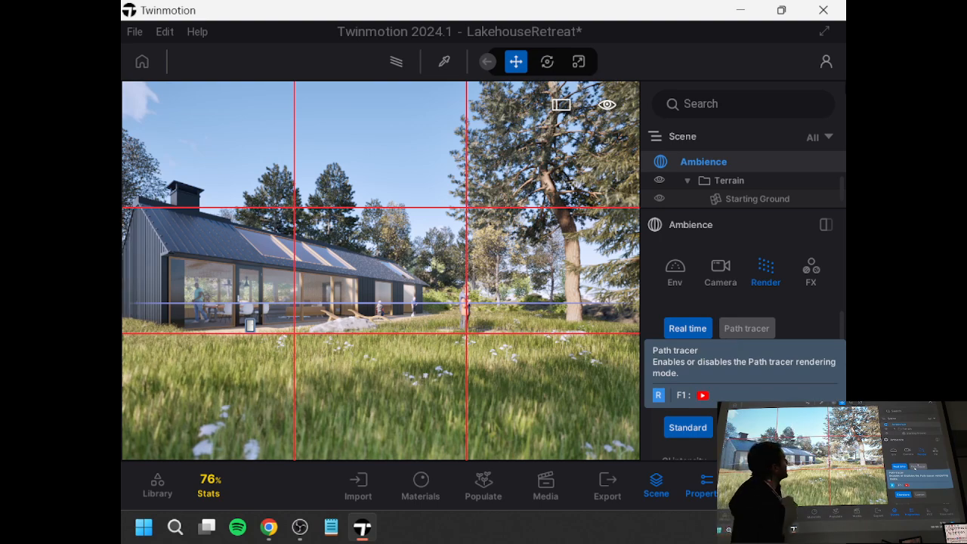
- Try the Path tracer on the lakehouse view and switch back to Real time rendering
{"action": "left_click", "coordinate": [389, 66]}
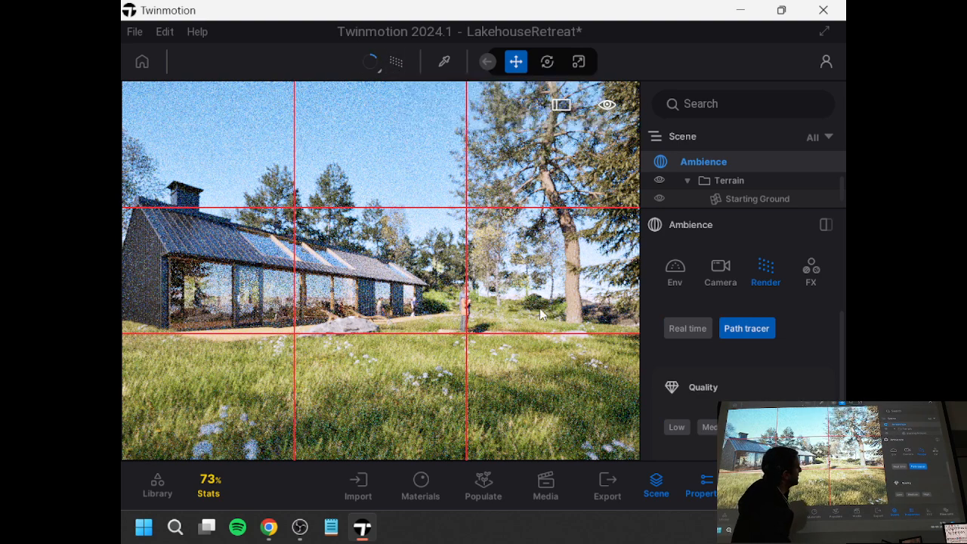
{"action": "right_click_drag", "start_coordinate": [508, 309], "coordinate": [578, 317]}
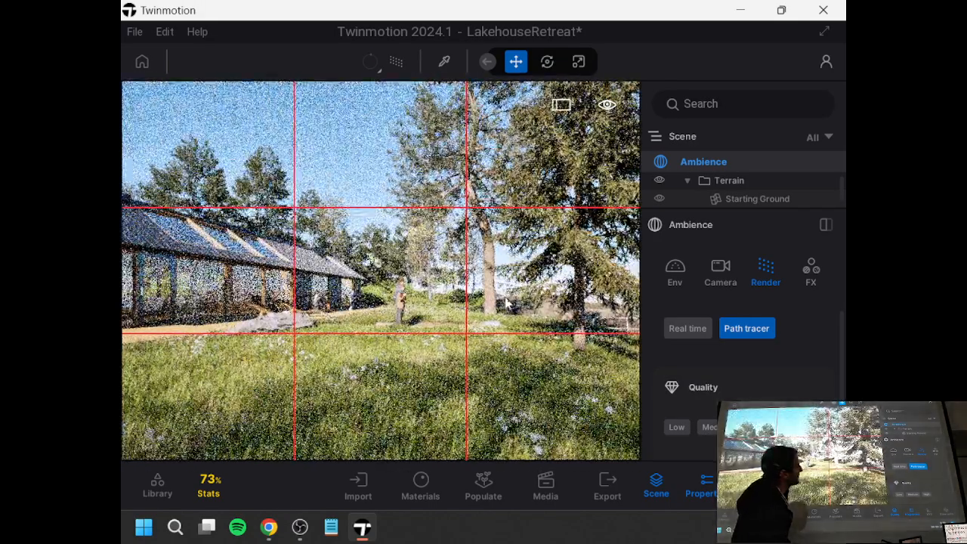
{"action": "left_click", "coordinate": [691, 329]}
{"action": "right_click_drag", "start_coordinate": [570, 325], "coordinate": [594, 322]}
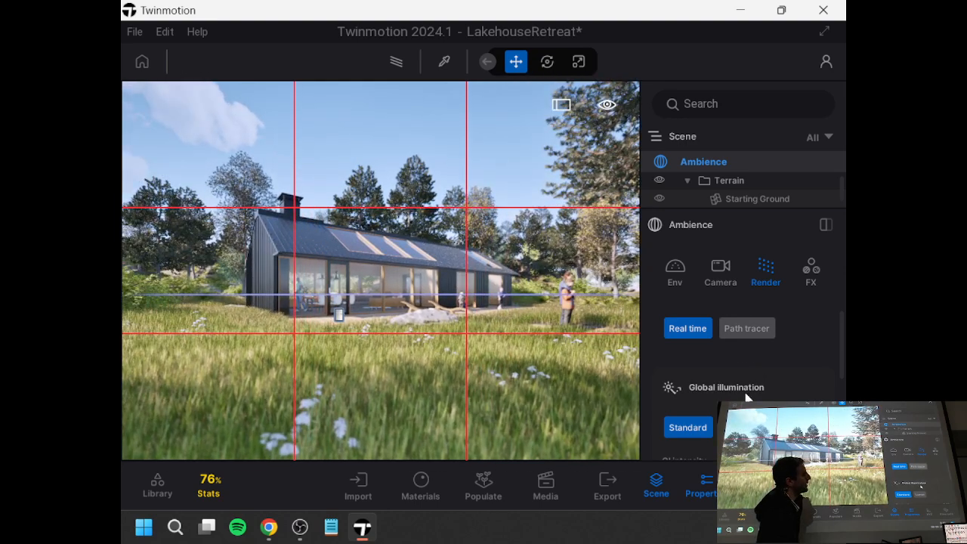
- Switch the ambience's global illumination from Standard to Lumen
{"action": "scroll", "coordinate": [752, 389], "scroll_direction": "down", "scroll_amount": 2}
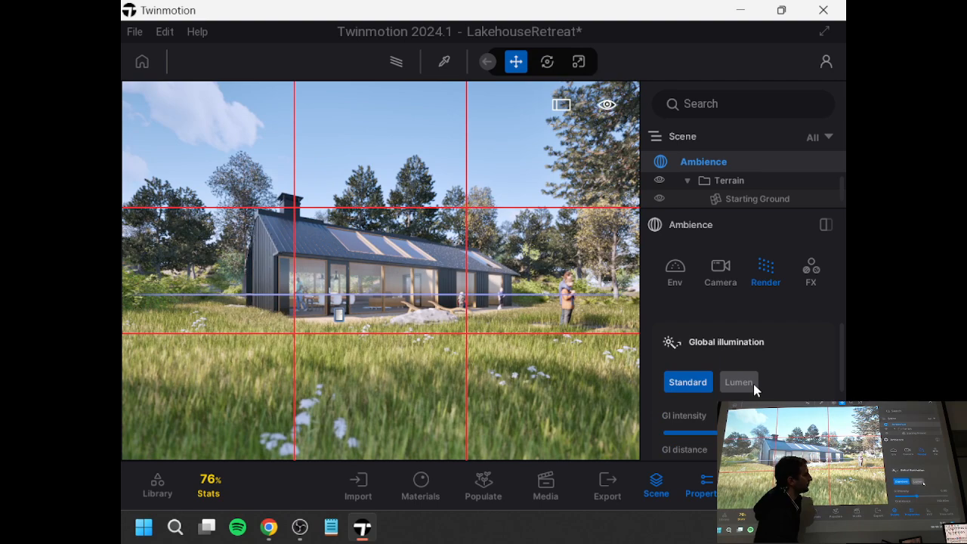
{"action": "scroll", "coordinate": [673, 323], "scroll_direction": "down", "scroll_amount": 1}
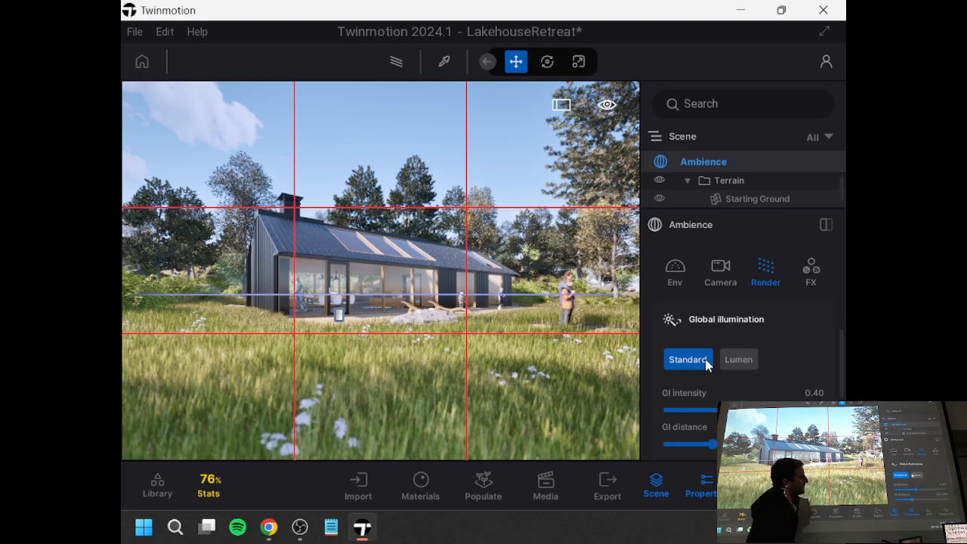
{"action": "left_click", "coordinate": [733, 361]}
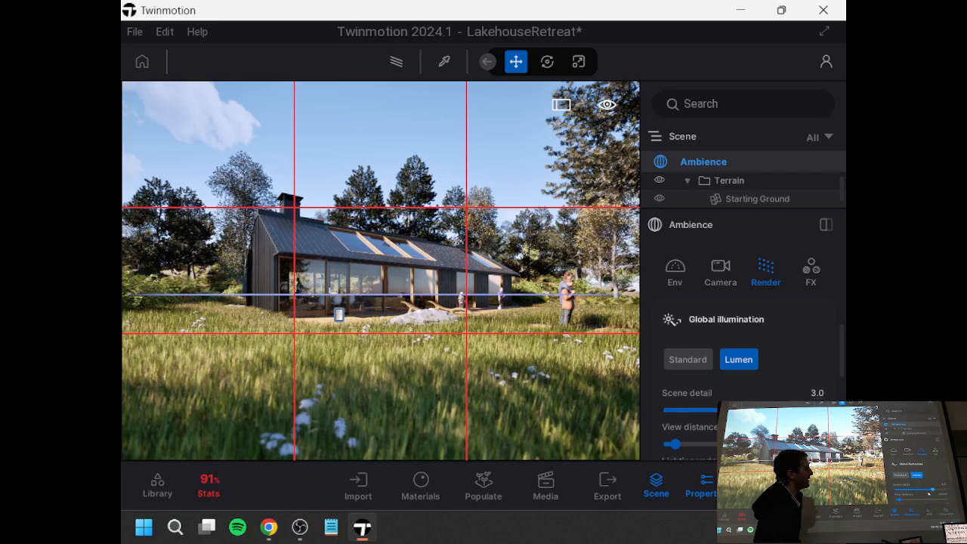
{"action": "scroll", "coordinate": [744, 355], "scroll_direction": "down", "scroll_amount": 1}
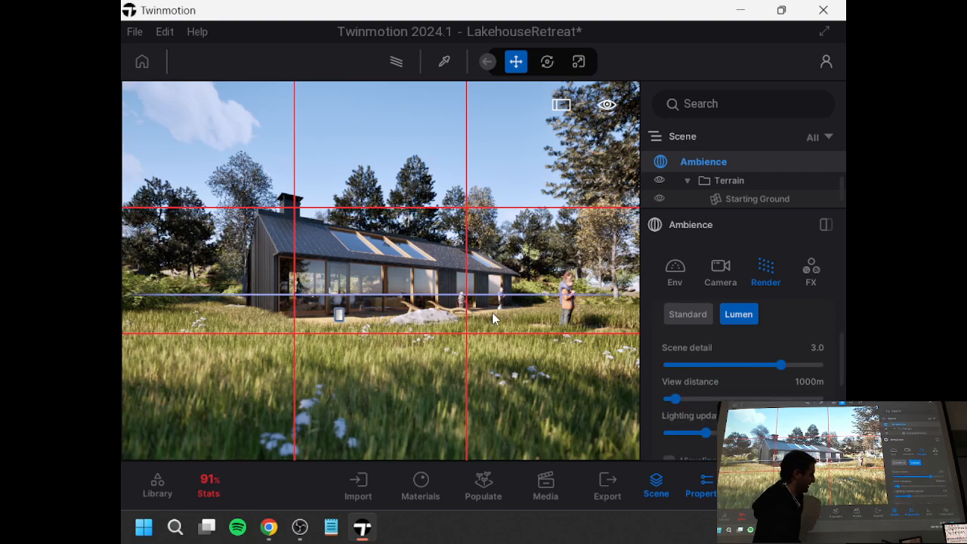
{"action": "right_click_drag", "start_coordinate": [492, 312], "coordinate": [480, 304]}
{"action": "key", "text": "w"}
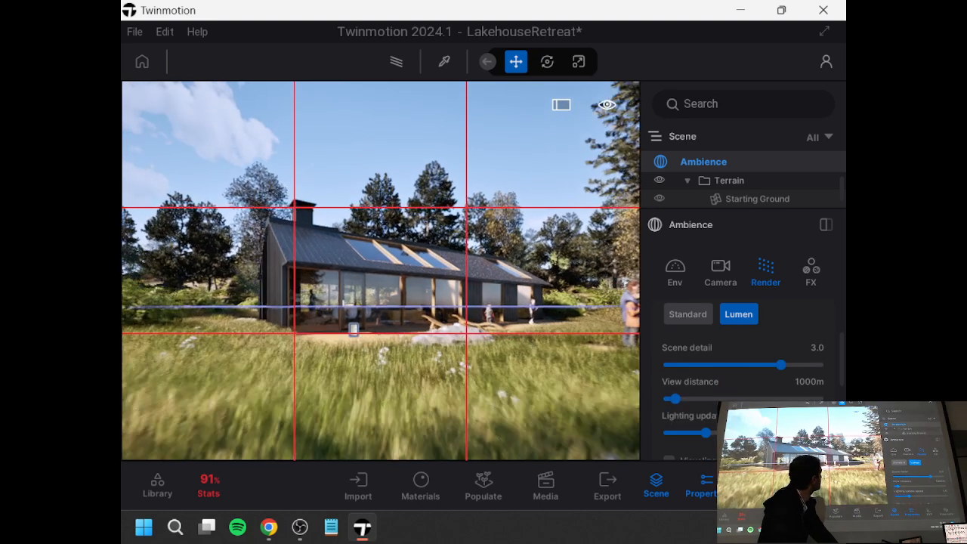
{"action": "key", "text": "w"}
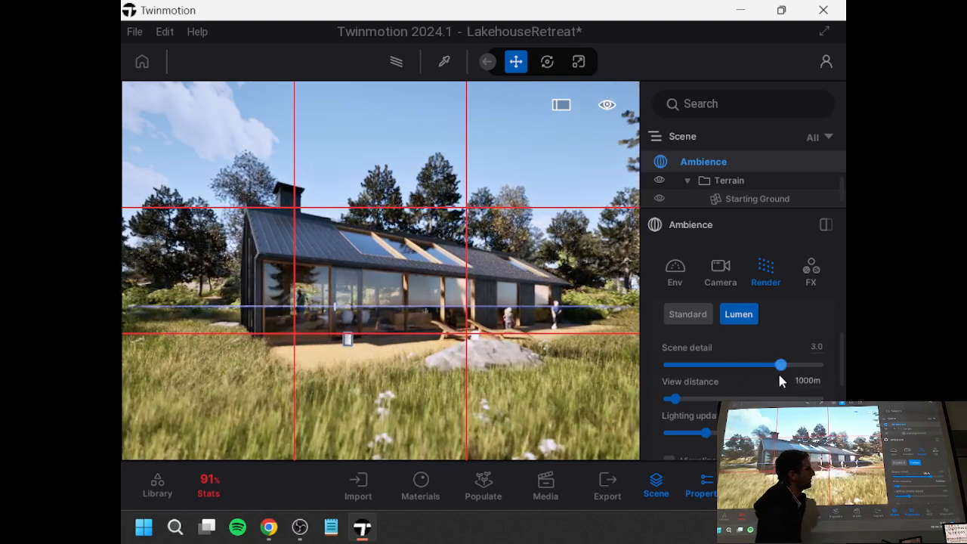
- Look over the Lumen lighting settings, the Lumen reflection mode, quality and bounce count, and the Shadows settings
{"action": "scroll", "coordinate": [761, 365], "scroll_direction": "down", "scroll_amount": 1}
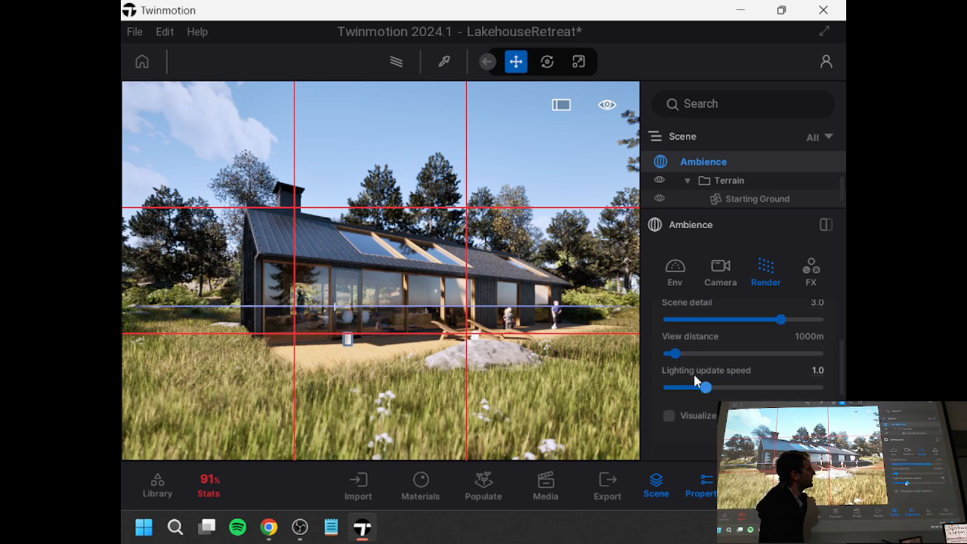
{"action": "scroll", "coordinate": [677, 359], "scroll_direction": "down", "scroll_amount": 4}
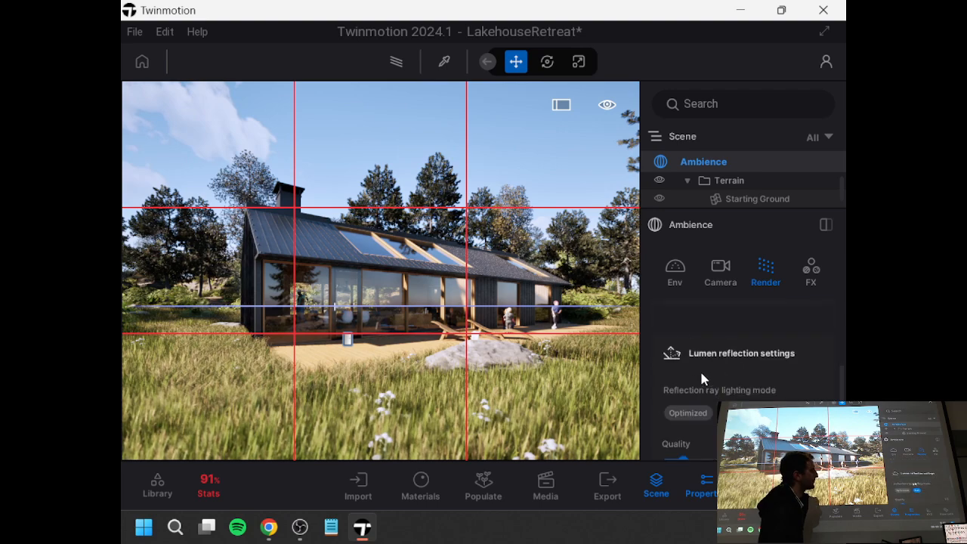
{"action": "scroll", "coordinate": [707, 382], "scroll_direction": "down", "scroll_amount": 1}
{"action": "scroll", "coordinate": [703, 378], "scroll_direction": "down", "scroll_amount": 3}
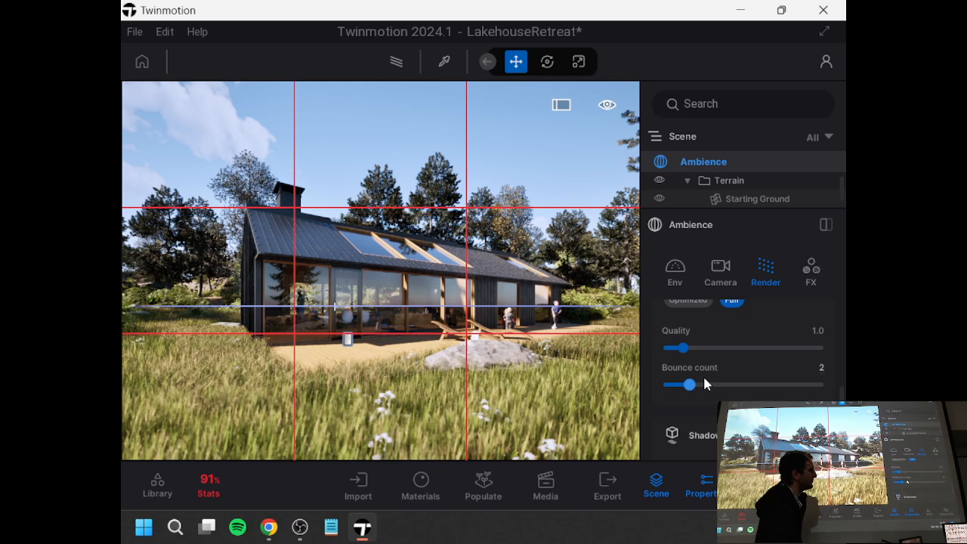
{"action": "scroll", "coordinate": [703, 370], "scroll_direction": "up", "scroll_amount": 2}
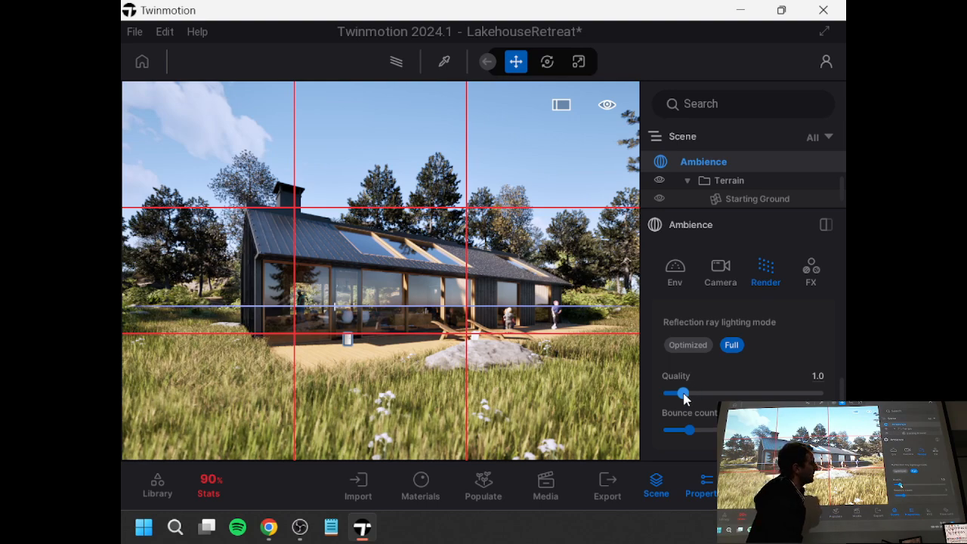
{"action": "scroll", "coordinate": [683, 393], "scroll_direction": "down", "scroll_amount": 1}
{"action": "scroll", "coordinate": [676, 378], "scroll_direction": "down", "scroll_amount": 2}
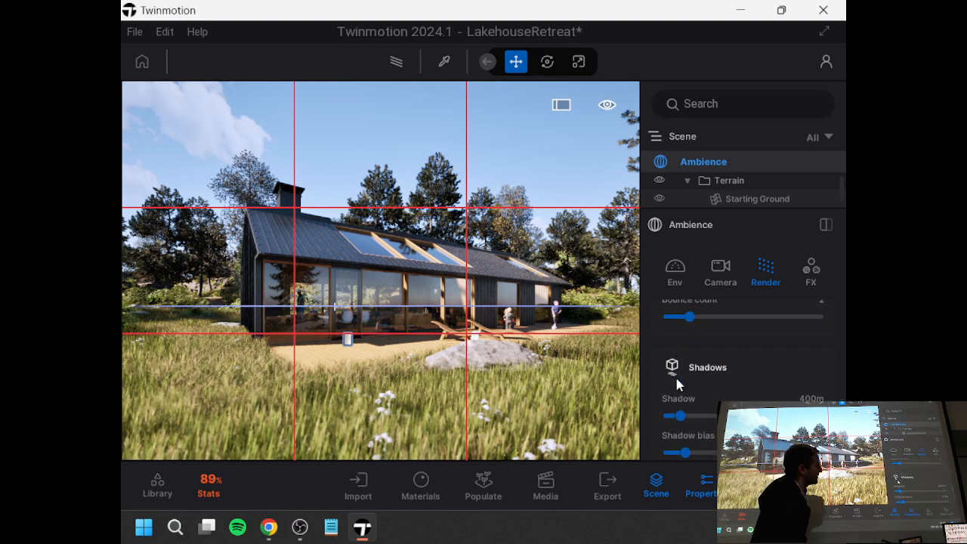
{"action": "scroll", "coordinate": [678, 384], "scroll_direction": "down", "scroll_amount": 1}
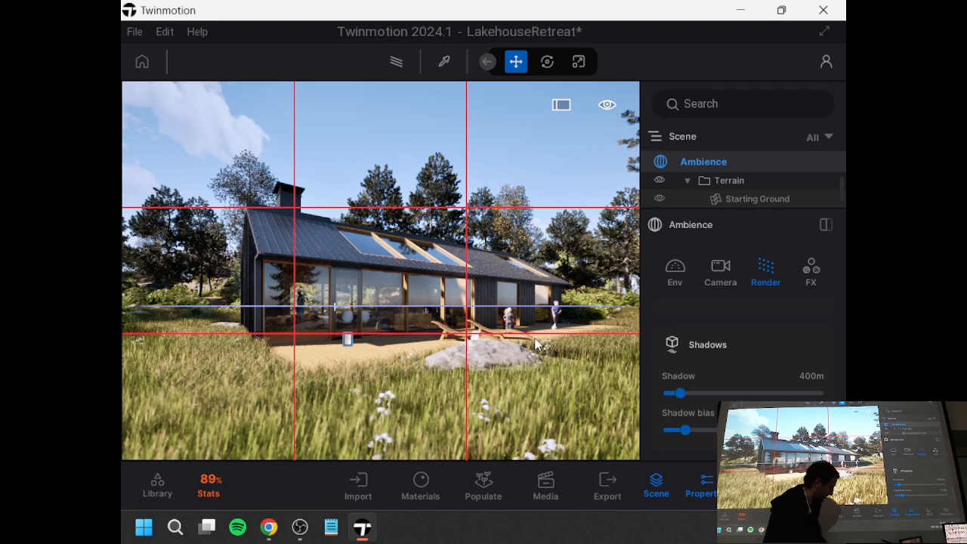
- Try the shadow bias at its maximum with the house's gable end and glazed front in view
{"action": "key", "text": "s"}
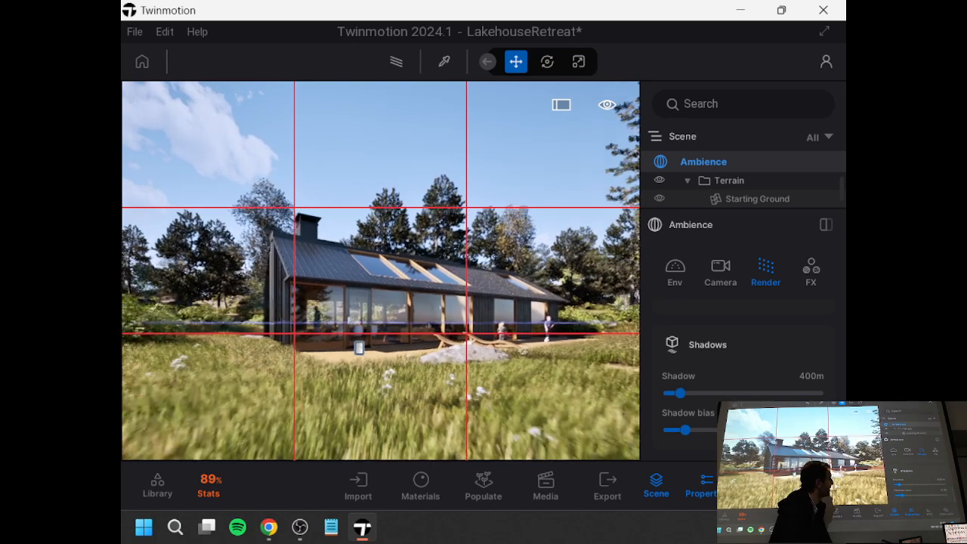
{"action": "key", "text": "w"}
{"action": "key", "text": "a"}
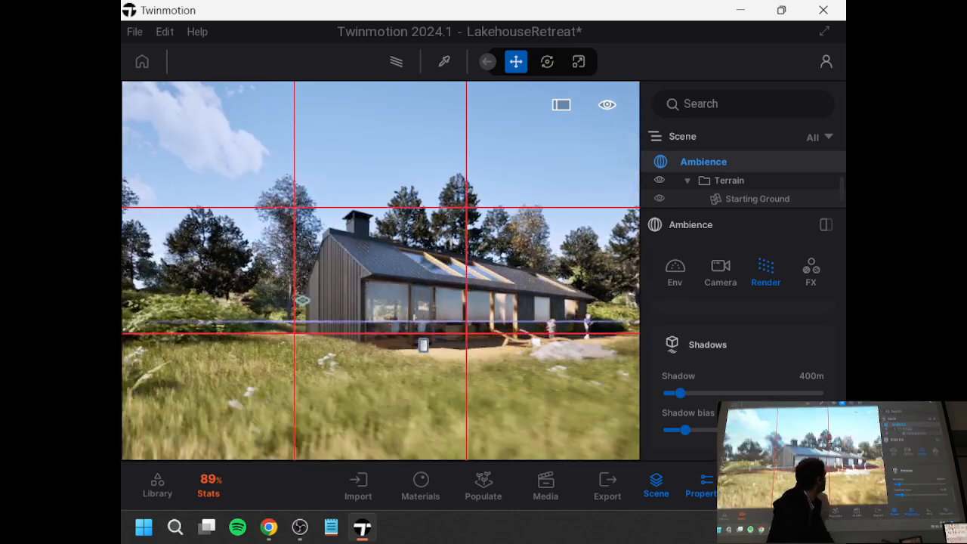
{"action": "key", "text": "w"}
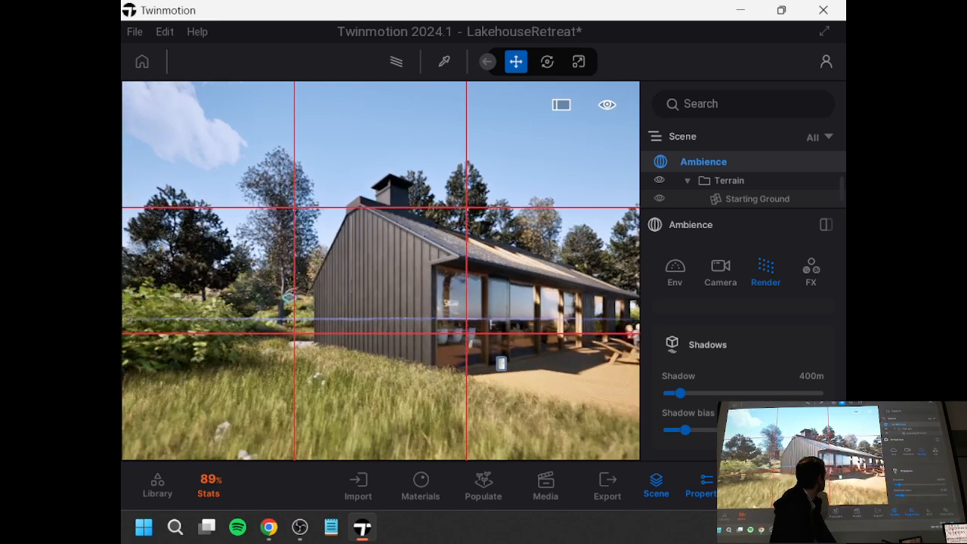
{"action": "key", "text": "w"}
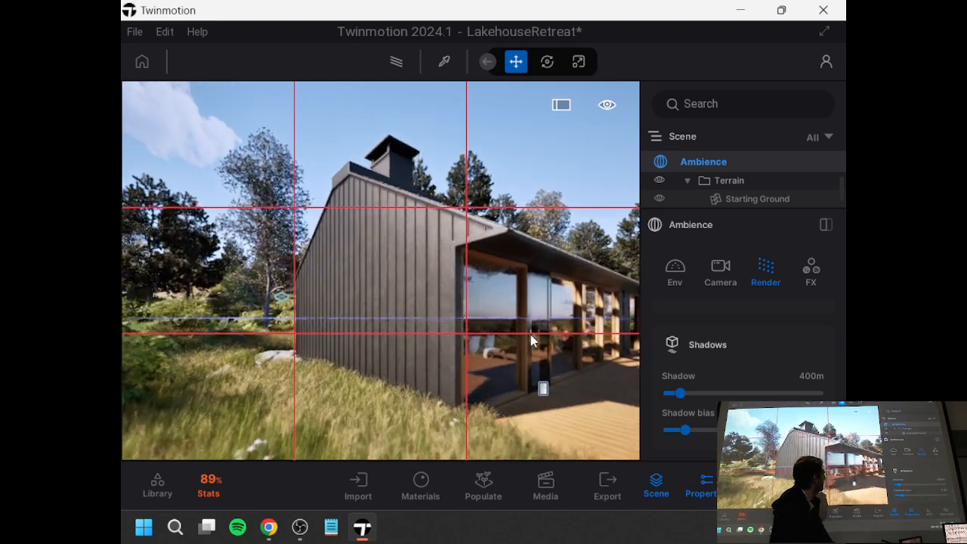
{"action": "right_click_drag", "start_coordinate": [530, 334], "coordinate": [617, 399]}
{"action": "left_click_drag", "start_coordinate": [684, 430], "coordinate": [736, 430]}
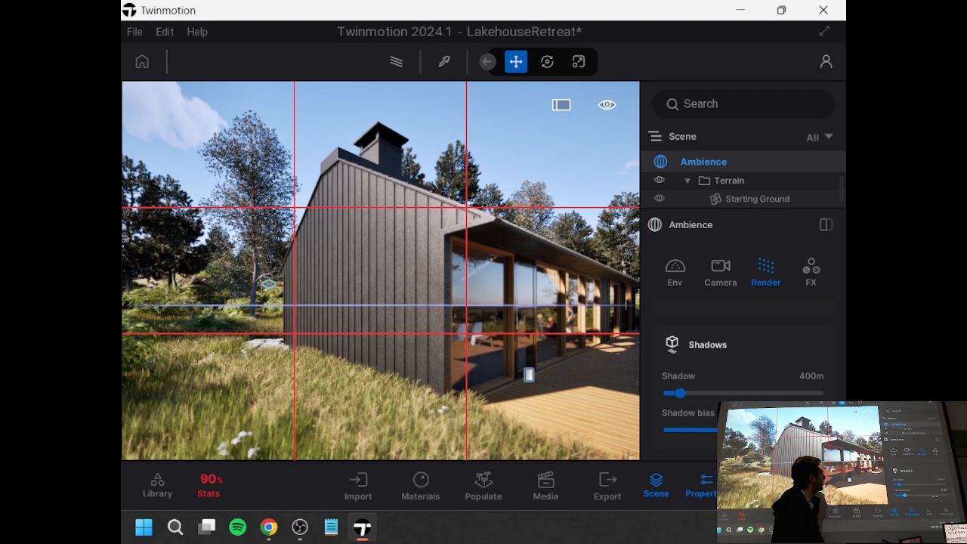
{"action": "left_click_drag", "start_coordinate": [795, 430], "coordinate": [838, 430]}
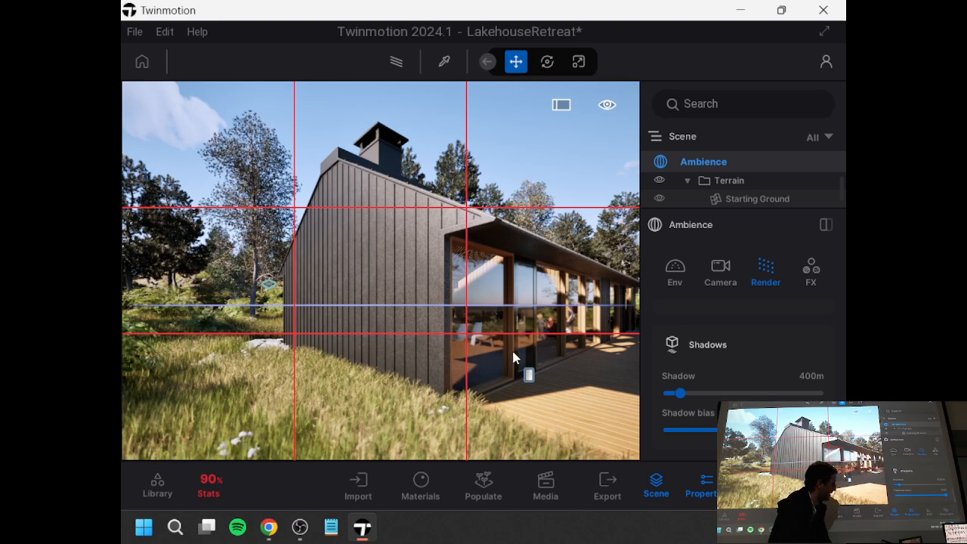
- Try a lower shadow bias on the sunlit living room interior
{"action": "left_click_drag", "start_coordinate": [529, 375], "coordinate": [288, 423]}
{"action": "left_click_drag", "start_coordinate": [566, 371], "coordinate": [385, 381]}
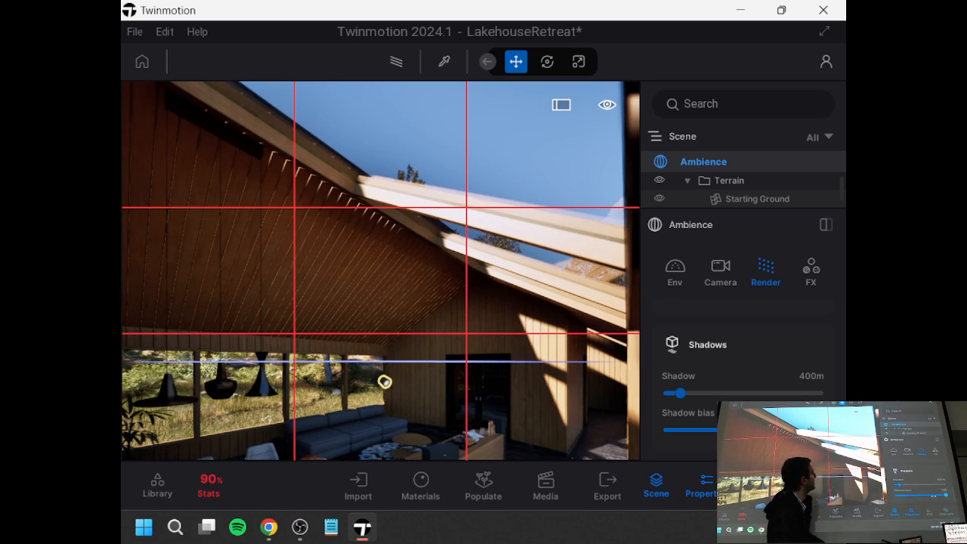
{"action": "left_click_drag", "start_coordinate": [715, 433], "coordinate": [735, 431]}
- Examine the shadows along the glazed front, on the wooden deck and from just inside the house
{"action": "right_click_drag", "start_coordinate": [531, 400], "coordinate": [616, 446]}
{"action": "key", "text": "d"}
{"action": "key", "text": "s"}
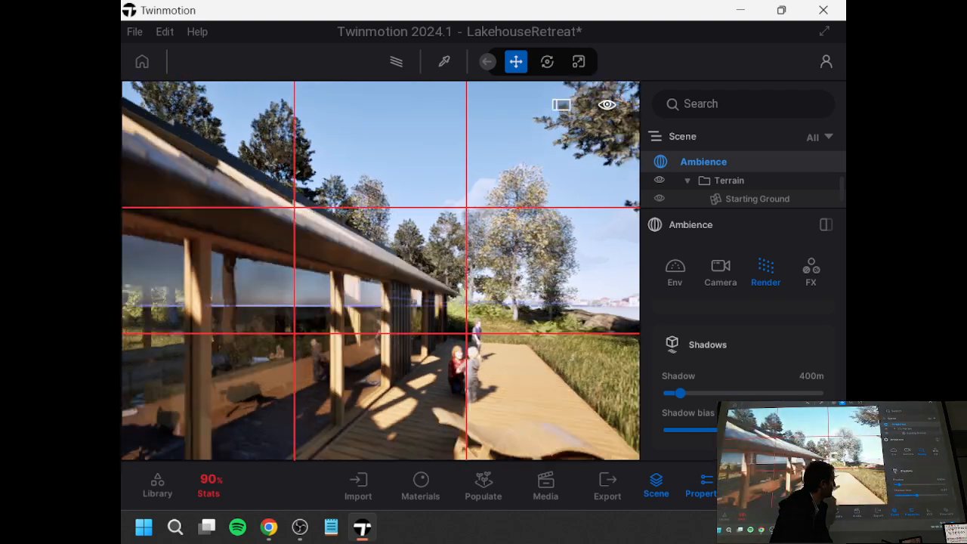
{"action": "key", "text": "q"}
{"action": "key", "text": "a"}
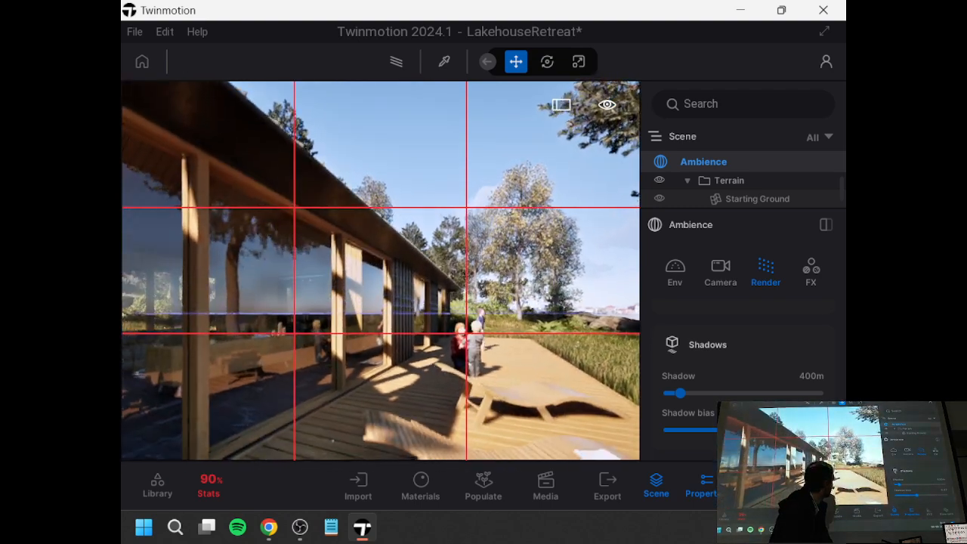
{"action": "key", "text": "d"}
{"action": "right_click_drag", "start_coordinate": [532, 401], "coordinate": [612, 420]}
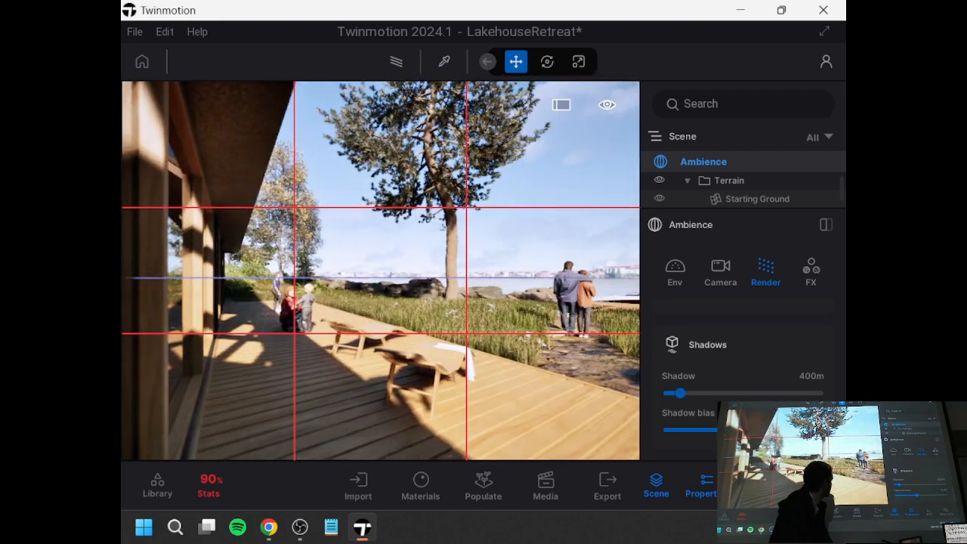
{"action": "key", "text": "a"}
{"action": "key", "text": "s"}
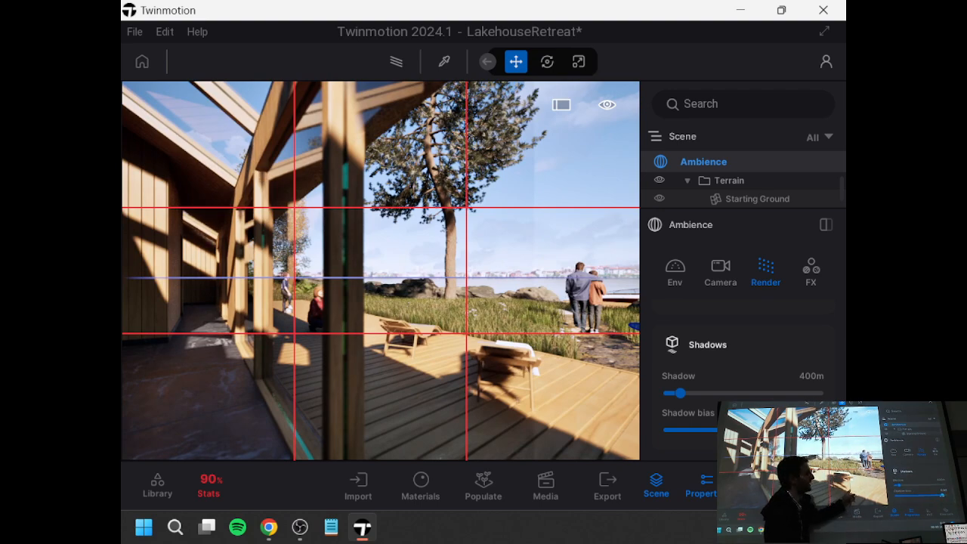
- Compare low and mid-range shadow bias on the deck view, leaving the bias at its minimum
{"action": "left_click_drag", "start_coordinate": [711, 438], "coordinate": [652, 437]}
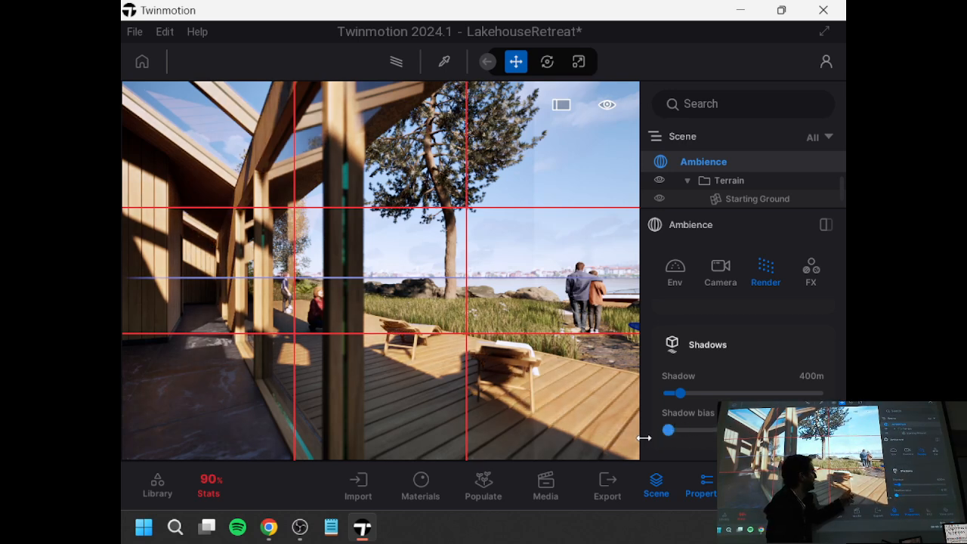
{"action": "left_click_drag", "start_coordinate": [668, 430], "coordinate": [714, 429]}
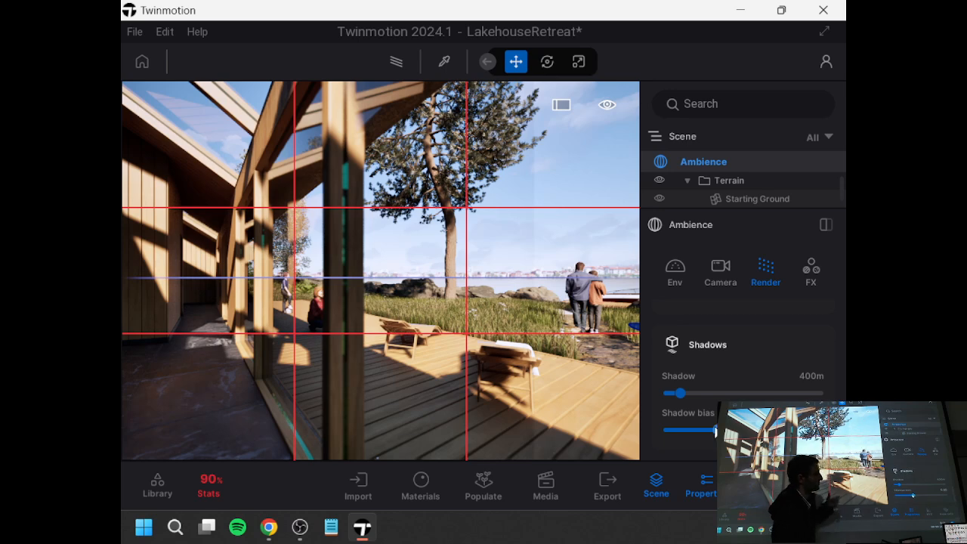
{"action": "scroll", "coordinate": [726, 393], "scroll_direction": "down", "scroll_amount": 1}
{"action": "left_click", "coordinate": [663, 423]}
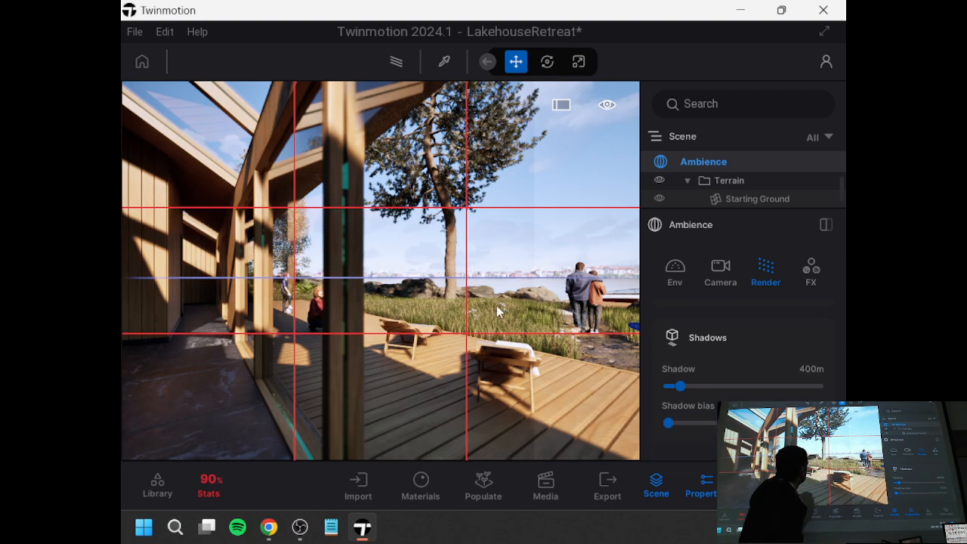
{"action": "left_click", "coordinate": [677, 382]}
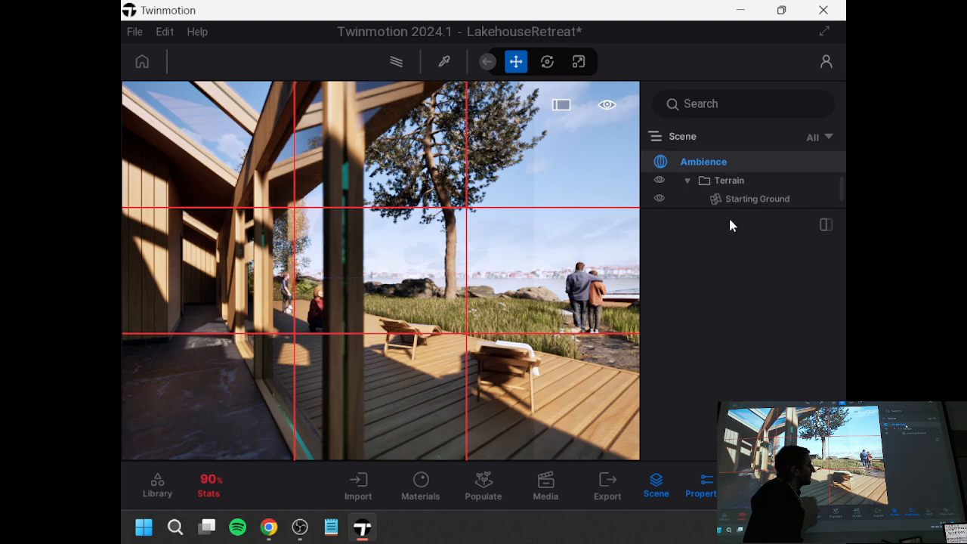
- Compare shadow distances between 34 m and 4859 m on the deck view, leaving the scene's shadow distance at 10 m
{"action": "left_click", "coordinate": [719, 182]}
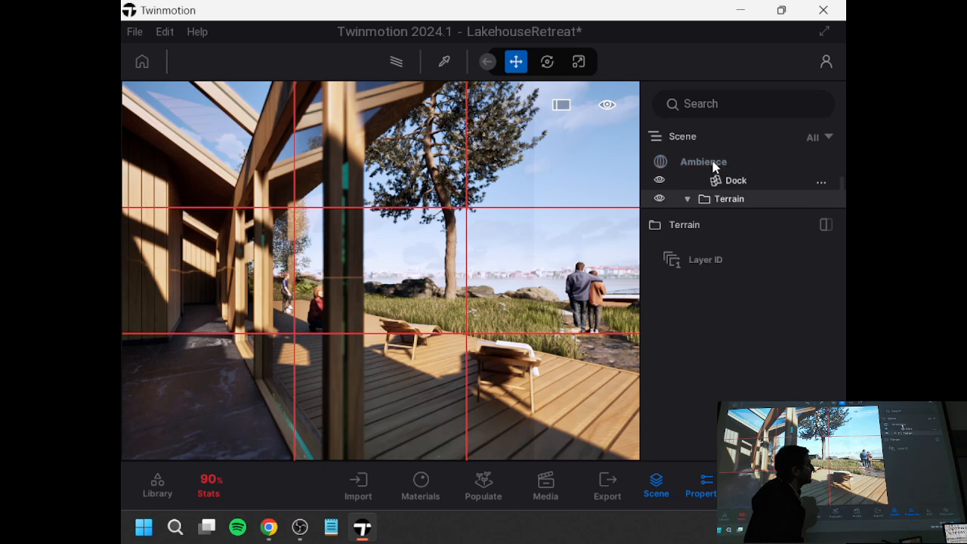
{"action": "left_click", "coordinate": [713, 162]}
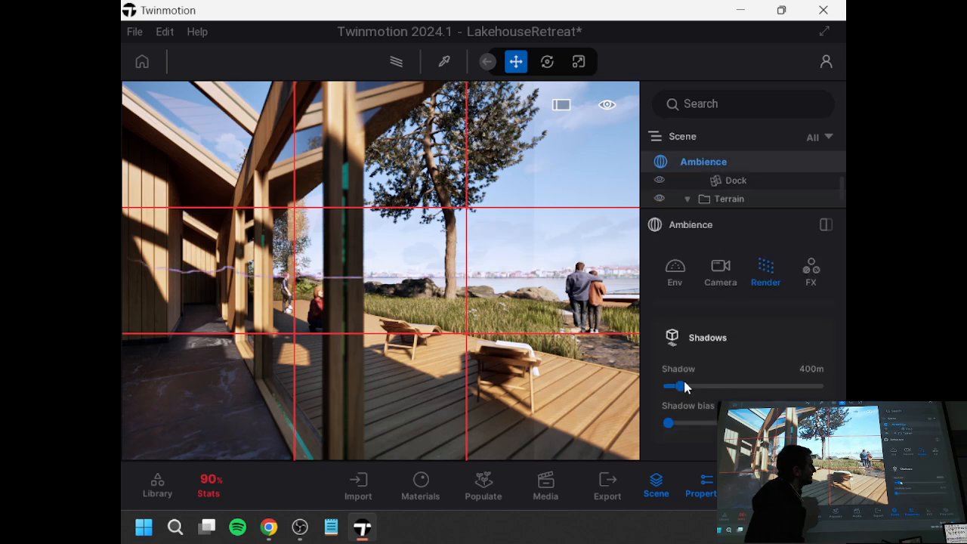
{"action": "left_click_drag", "start_coordinate": [680, 386], "coordinate": [813, 393]}
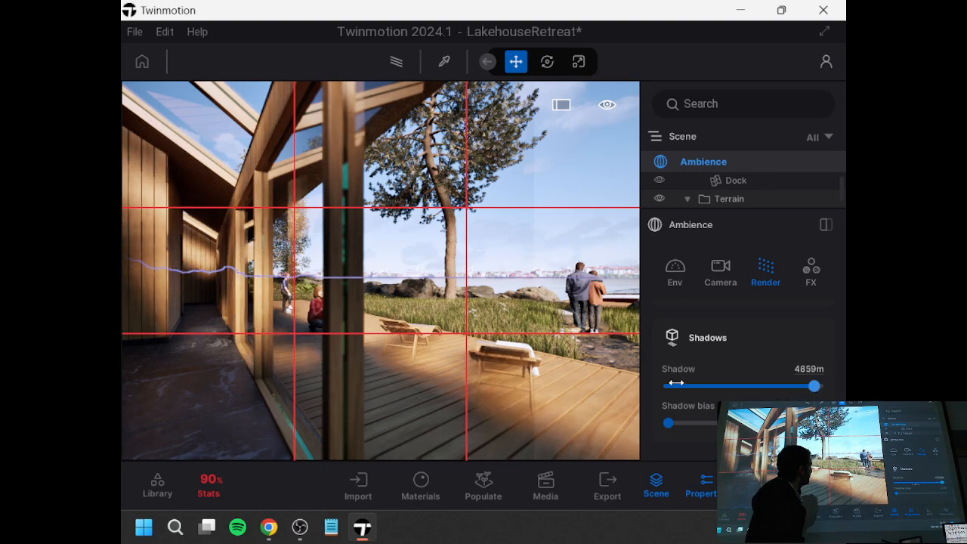
{"action": "mouse_move", "coordinate": [677, 386]}
{"action": "left_mouse_down"}
{"action": "mouse_move", "coordinate": [654, 391]}
{"action": "mouse_move", "coordinate": [676, 388]}
{"action": "left_mouse_up"}
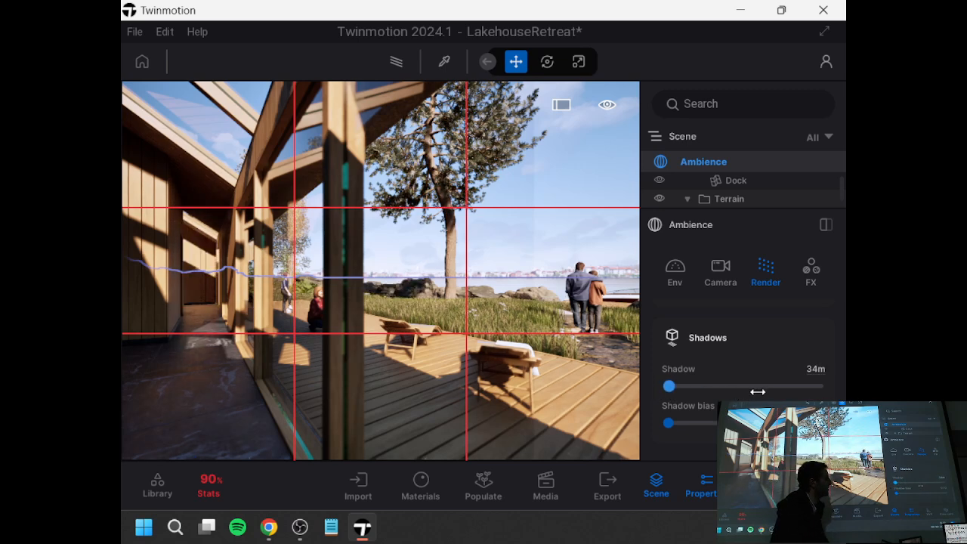
{"action": "left_click_drag", "start_coordinate": [758, 391], "coordinate": [689, 387]}
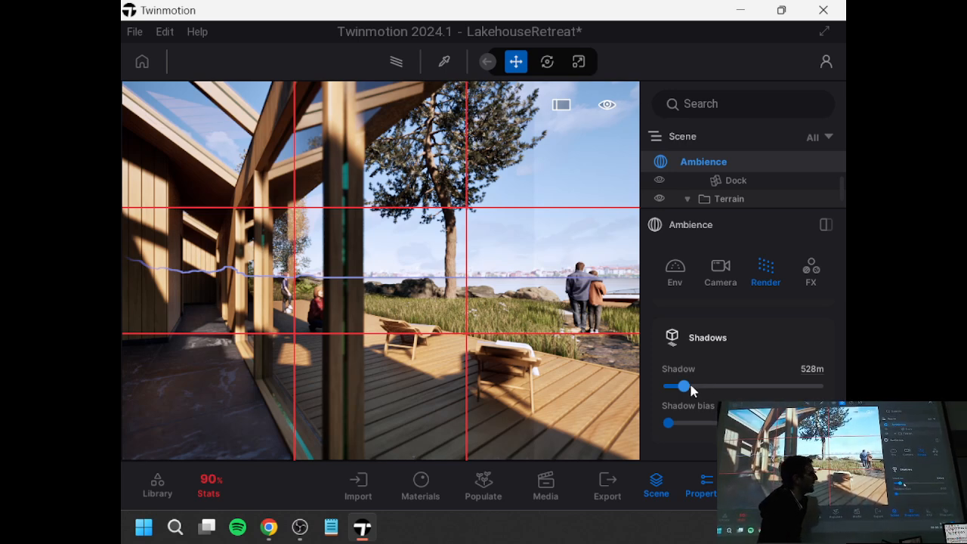
{"action": "left_click_drag", "start_coordinate": [684, 386], "coordinate": [769, 386]}
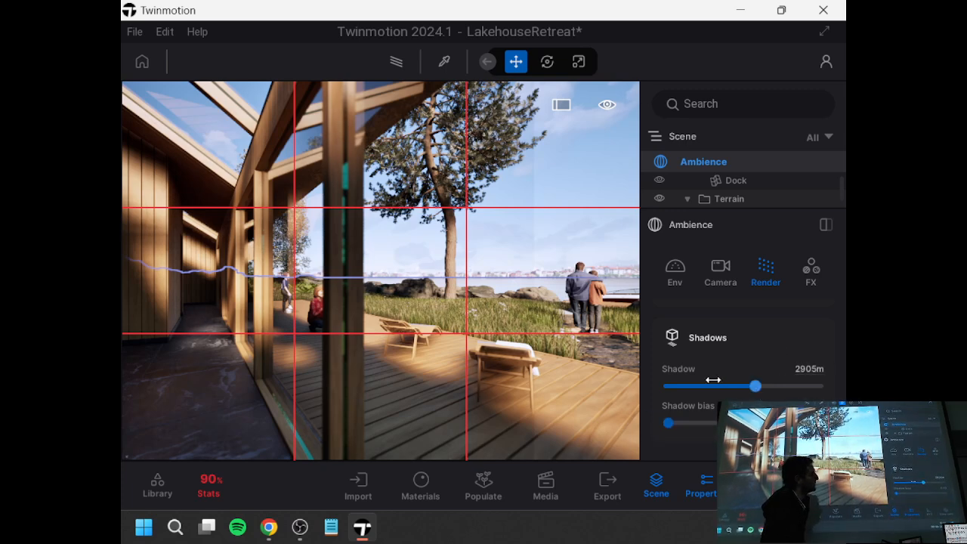
{"action": "left_click_drag", "start_coordinate": [710, 387], "coordinate": [676, 386]}
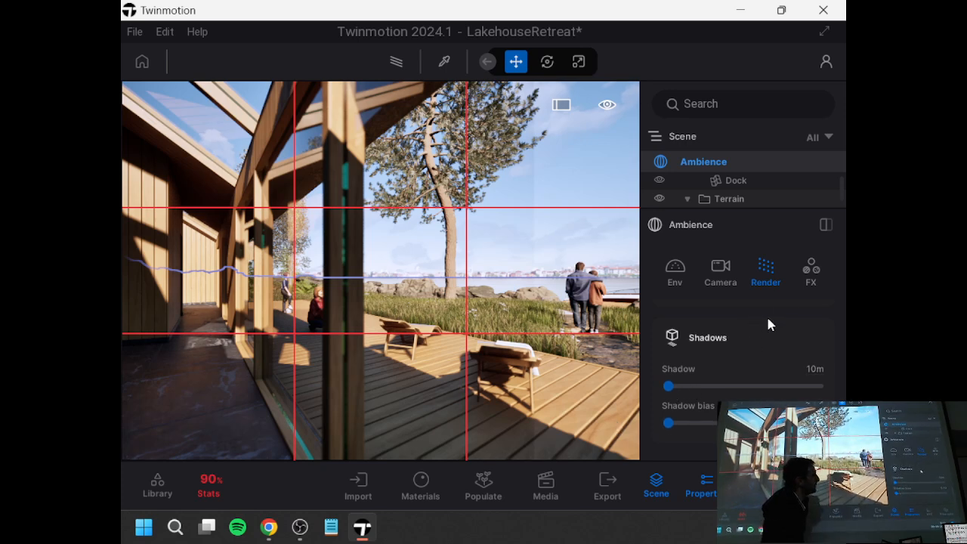
- Set the ambience colour grading to 32% contrast and 45% saturation
{"action": "left_click", "coordinate": [811, 270]}
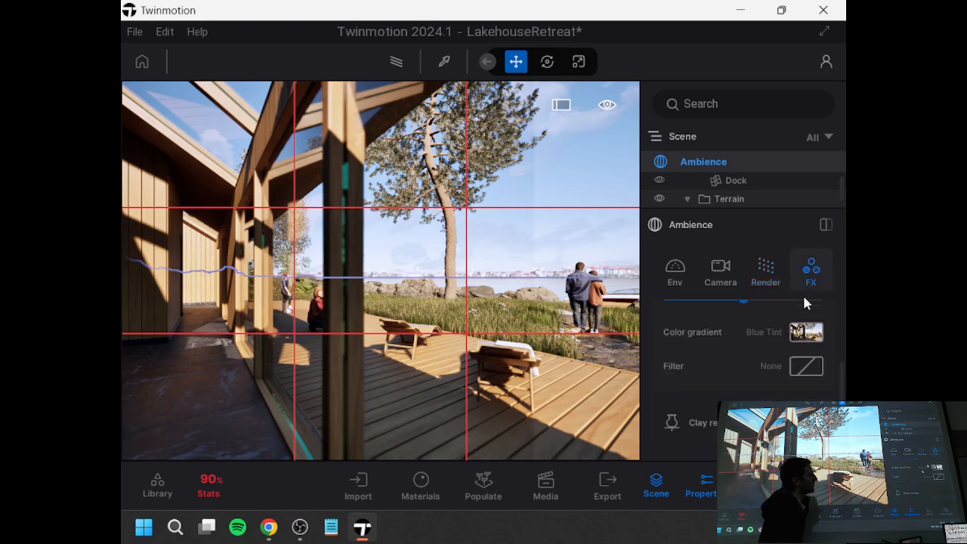
{"action": "scroll", "coordinate": [744, 355], "scroll_direction": "up", "scroll_amount": 3}
{"action": "scroll", "coordinate": [747, 366], "scroll_direction": "up", "scroll_amount": 1}
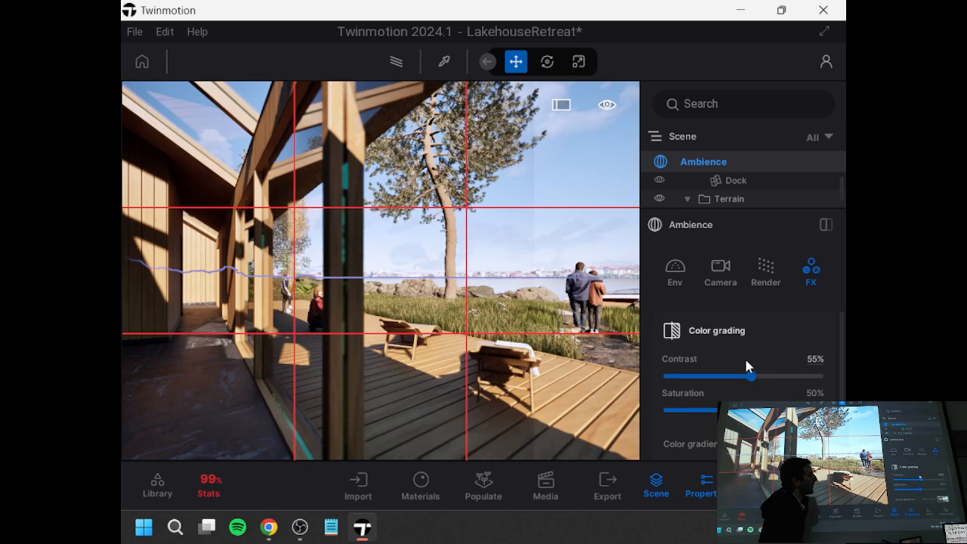
{"action": "scroll", "coordinate": [747, 362], "scroll_direction": "down", "scroll_amount": 1}
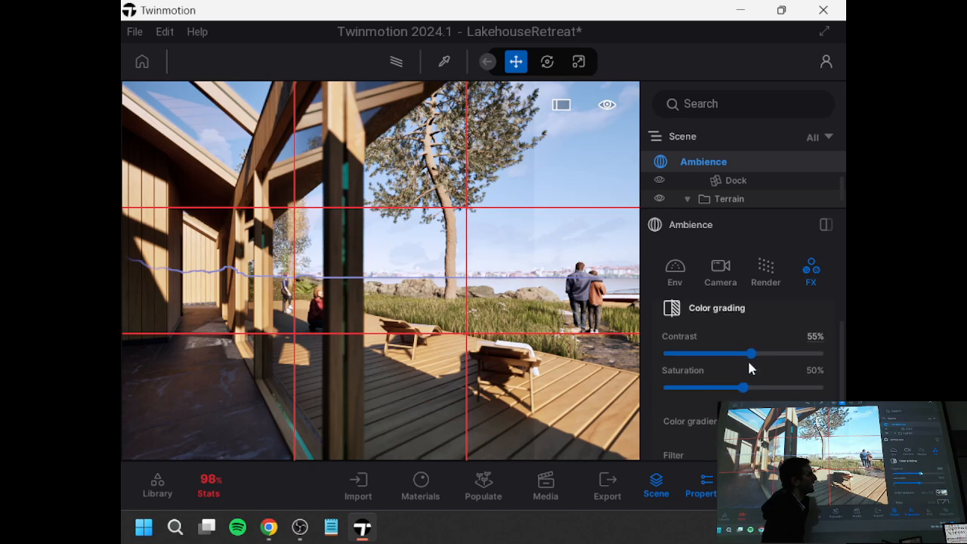
{"action": "scroll", "coordinate": [749, 365], "scroll_direction": "down", "scroll_amount": 2}
{"action": "scroll", "coordinate": [752, 346], "scroll_direction": "up", "scroll_amount": 2}
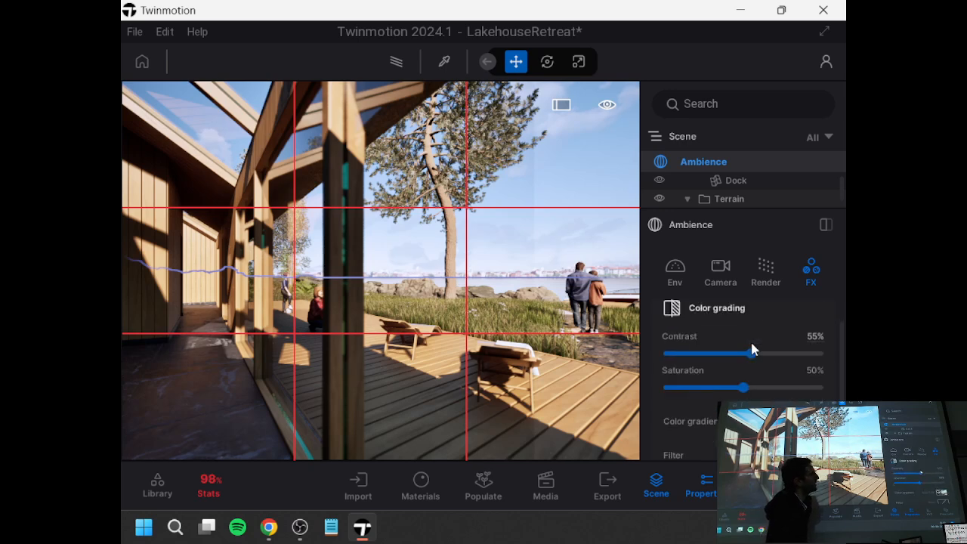
{"action": "left_click_drag", "start_coordinate": [752, 355], "coordinate": [715, 355]}
{"action": "left_click_drag", "start_coordinate": [745, 388], "coordinate": [830, 398]}
{"action": "mouse_move", "coordinate": [755, 394]}
{"action": "left_mouse_down"}
{"action": "mouse_move", "coordinate": [670, 387]}
{"action": "mouse_move", "coordinate": [737, 388]}
{"action": "left_mouse_up"}
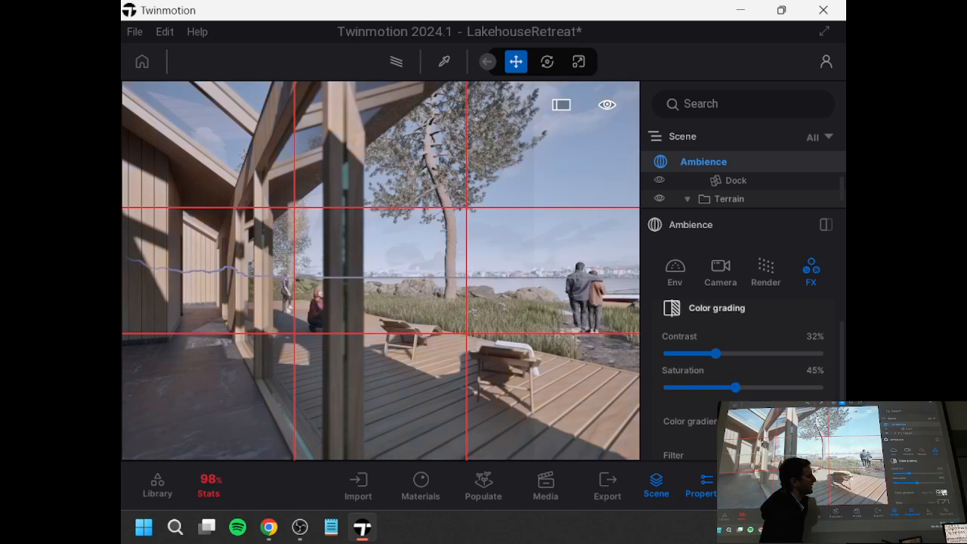
- Try the DT8, MTX and Beauty 1 colour gradients on the deck view
{"action": "left_click", "coordinate": [760, 417]}
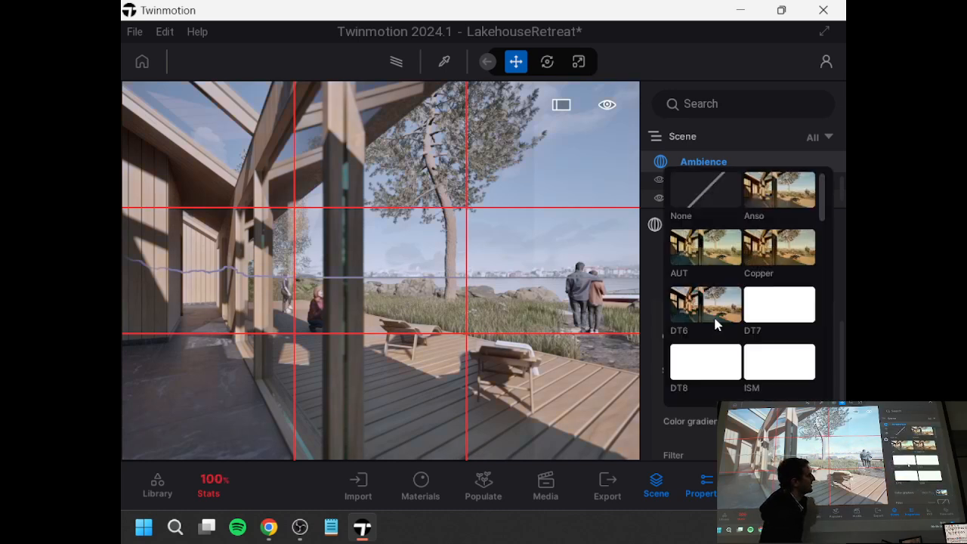
{"action": "scroll", "coordinate": [718, 349], "scroll_direction": "down", "scroll_amount": 1}
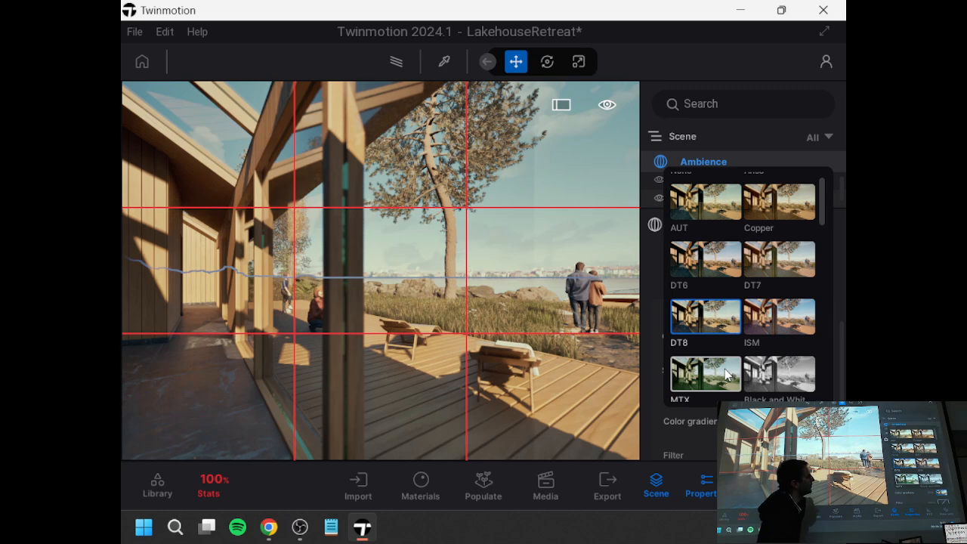
{"action": "left_click", "coordinate": [726, 373]}
{"action": "scroll", "coordinate": [729, 374], "scroll_direction": "down", "scroll_amount": 3}
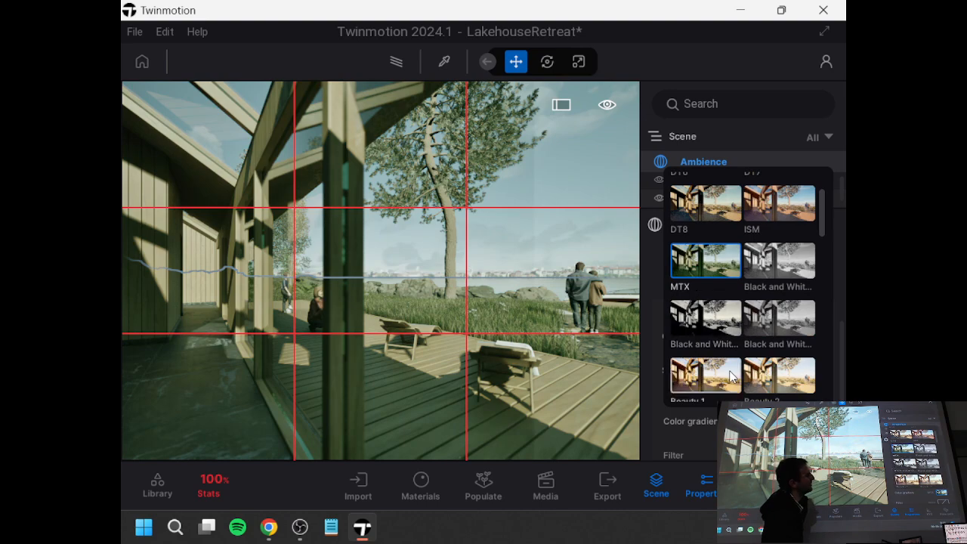
{"action": "left_click", "coordinate": [729, 375]}
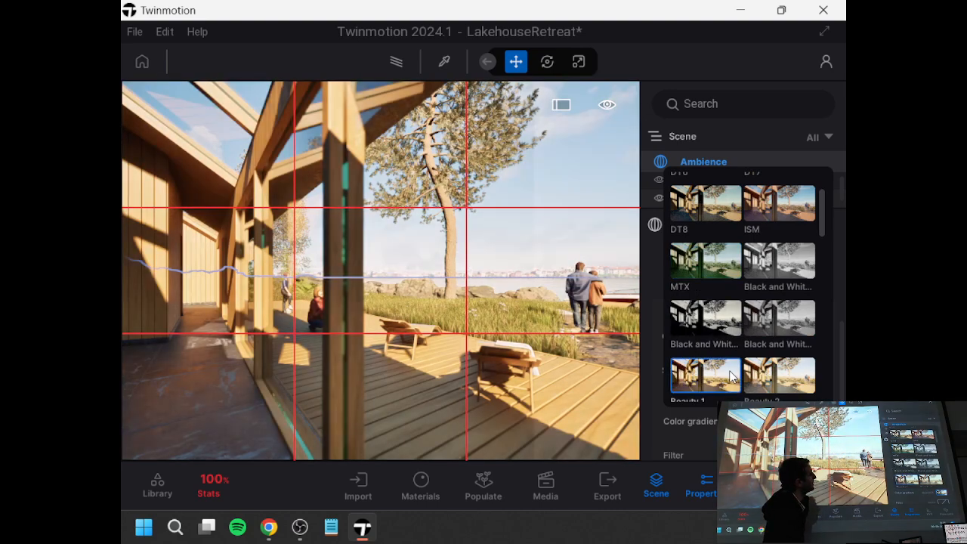
{"action": "scroll", "coordinate": [730, 375], "scroll_direction": "up", "scroll_amount": 4}
{"action": "scroll", "coordinate": [730, 375], "scroll_direction": "up", "scroll_amount": 1}
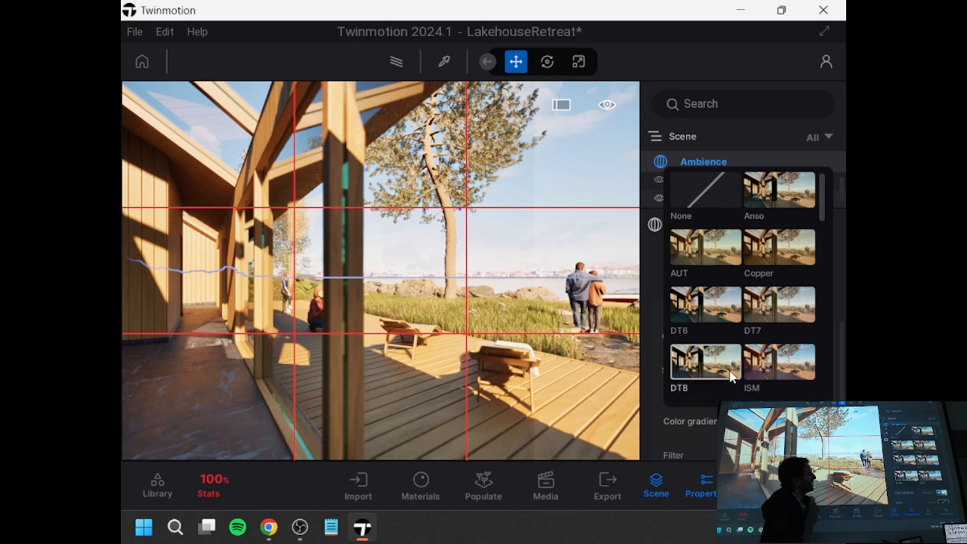
- Set the scene's colour gradient to None
{"action": "left_click", "coordinate": [708, 192]}
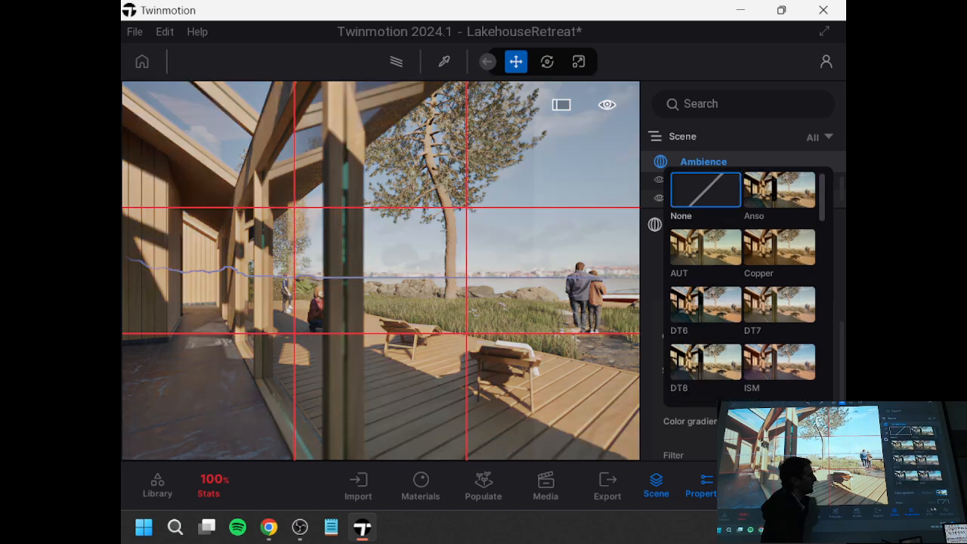
{"action": "scroll", "coordinate": [771, 440], "scroll_direction": "down", "scroll_amount": 2}
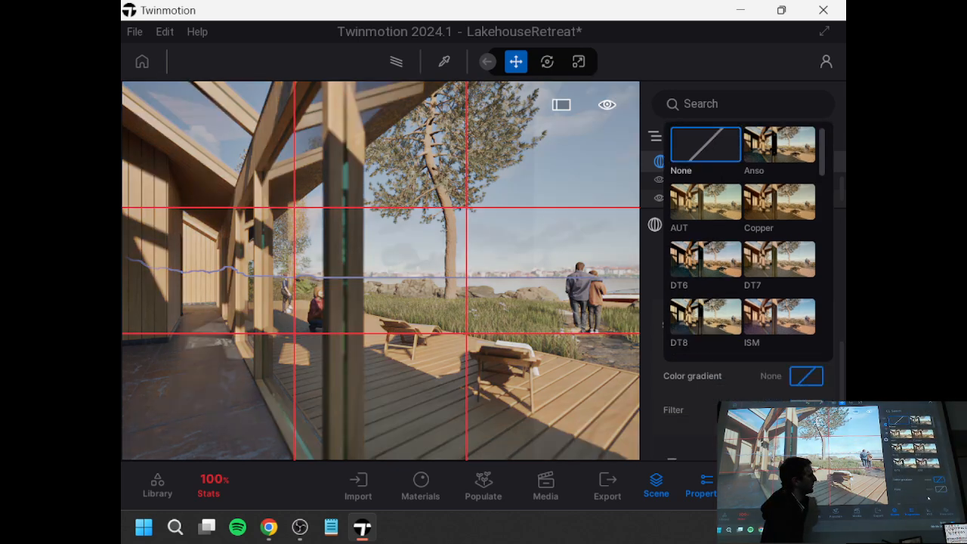
{"action": "left_click", "coordinate": [730, 395]}
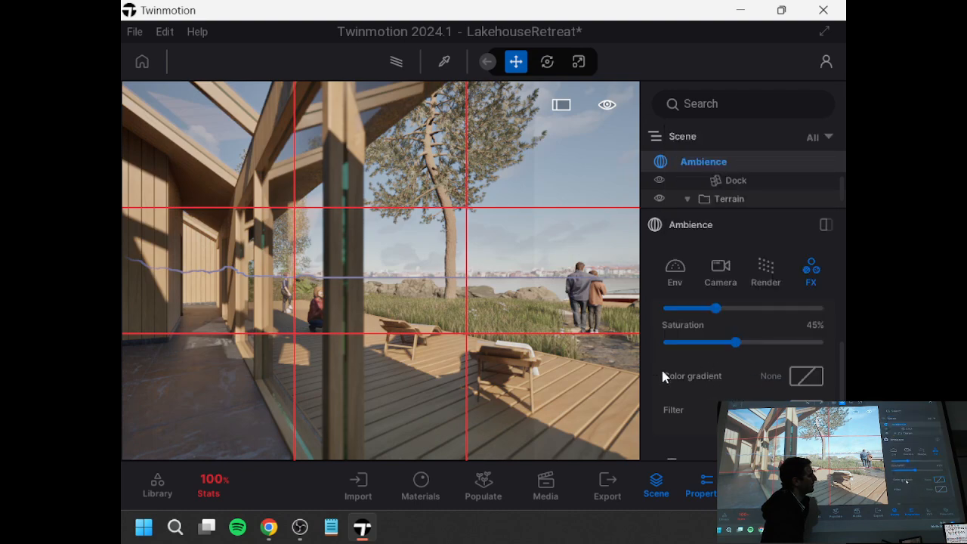
- Try the Ballpoint Pen, Cross Stitch, Halftone, Hatching and SciFi filters on the deck view
{"action": "scroll", "coordinate": [707, 380], "scroll_direction": "down", "scroll_amount": 1}
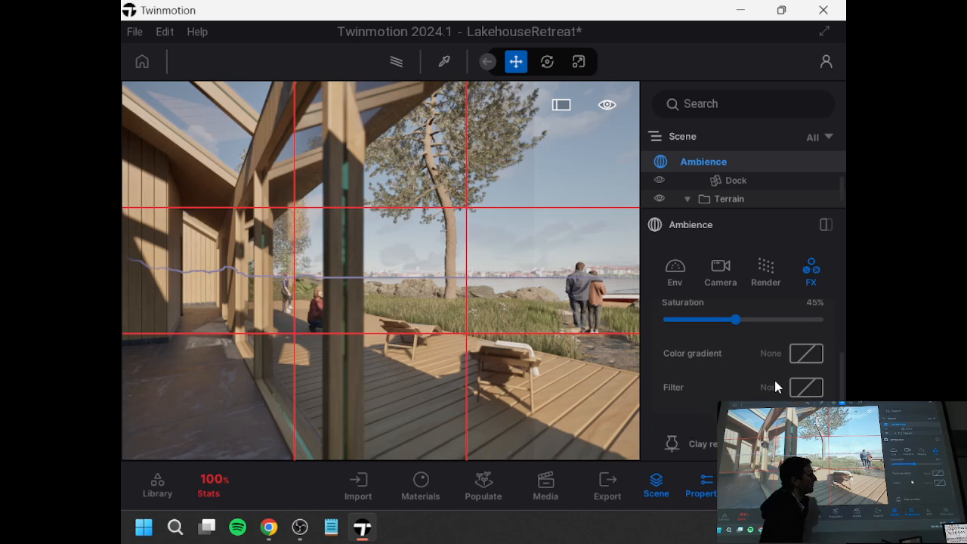
{"action": "left_click", "coordinate": [802, 389]}
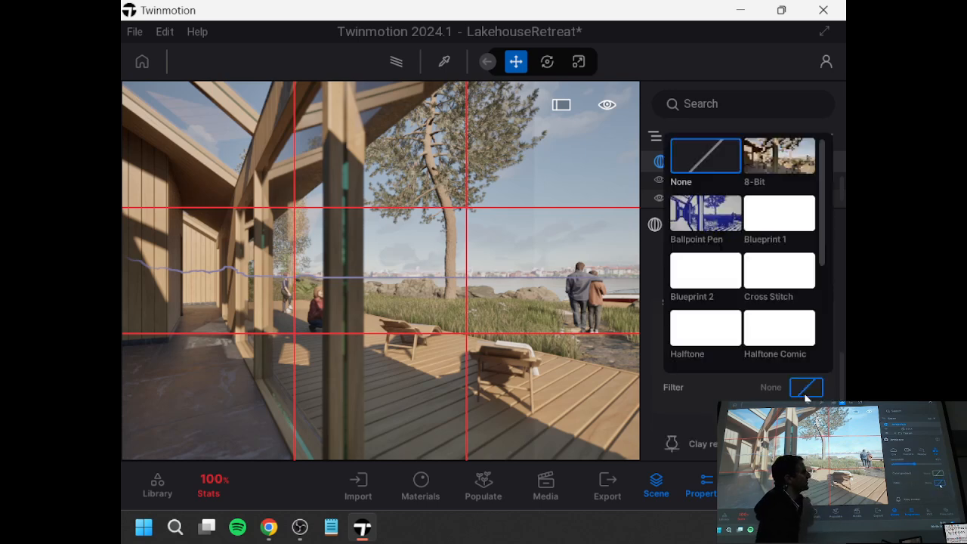
{"action": "left_click", "coordinate": [731, 220]}
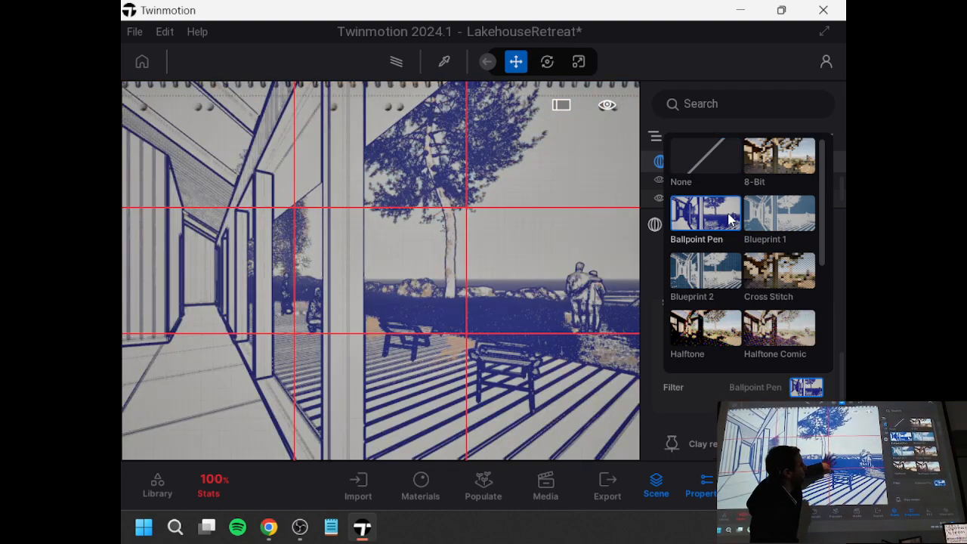
{"action": "left_click", "coordinate": [795, 277]}
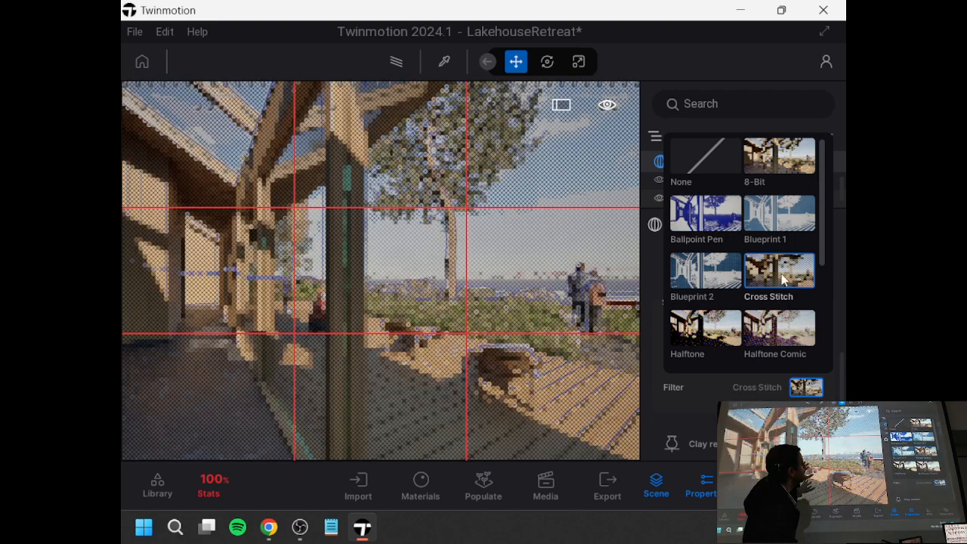
{"action": "left_click", "coordinate": [737, 343]}
{"action": "scroll", "coordinate": [733, 318], "scroll_direction": "down", "scroll_amount": 3}
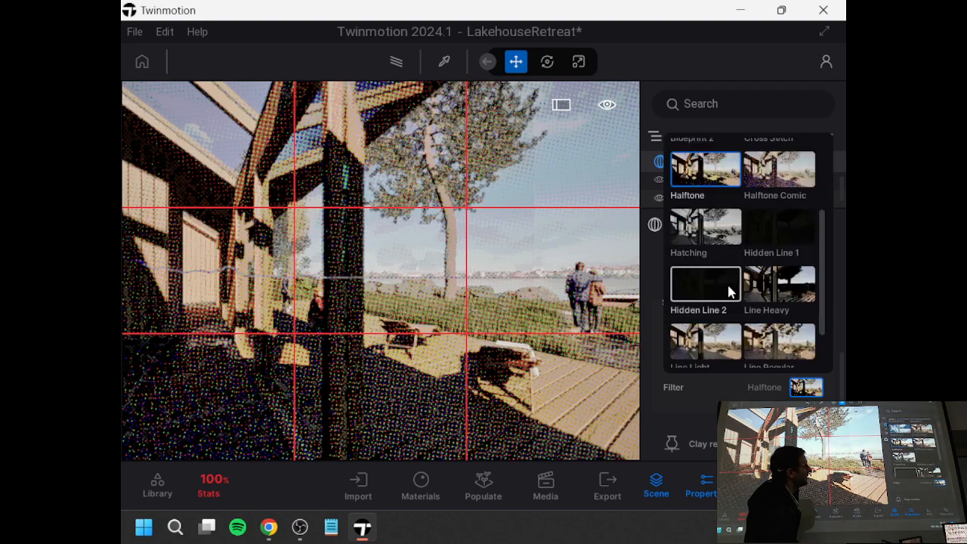
{"action": "left_click", "coordinate": [721, 243]}
{"action": "scroll", "coordinate": [764, 328], "scroll_direction": "down", "scroll_amount": 1}
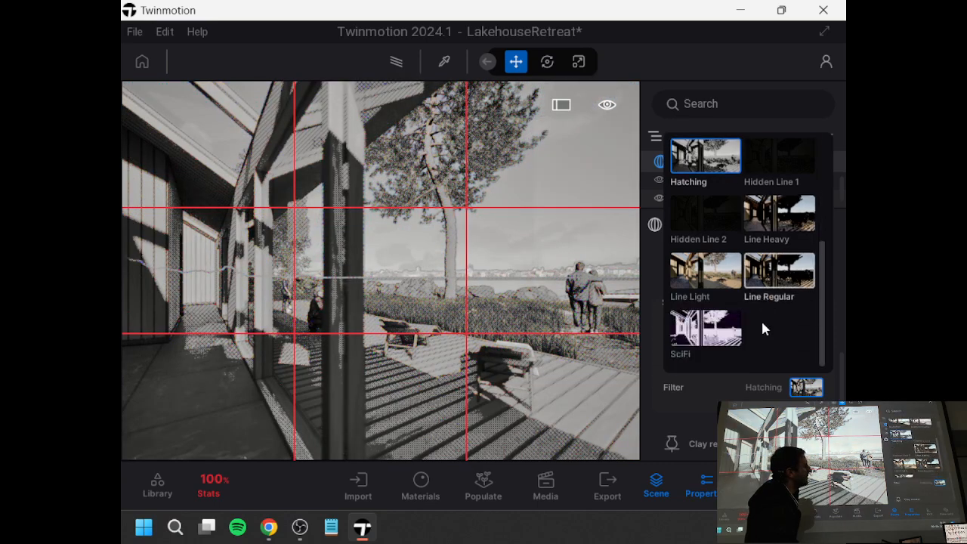
{"action": "left_click", "coordinate": [723, 324]}
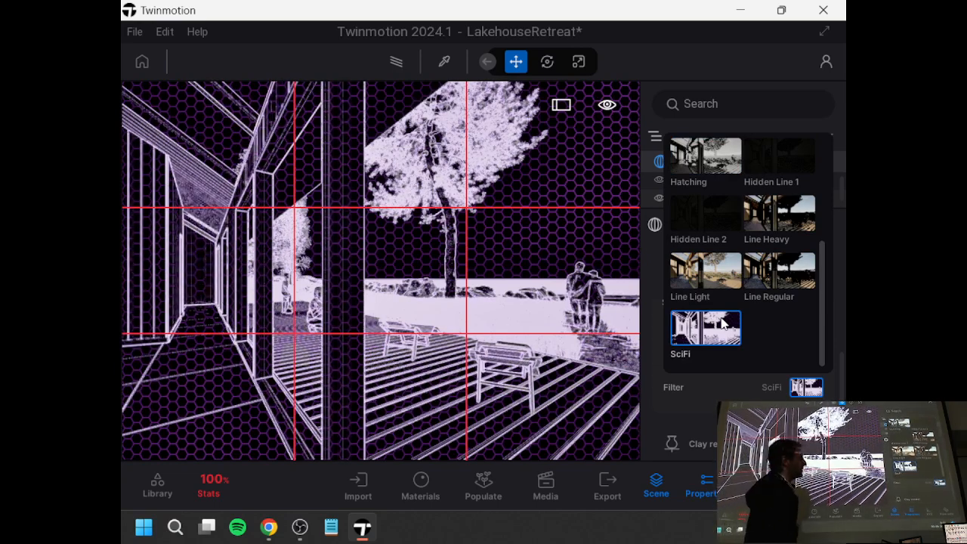
{"action": "left_click", "coordinate": [806, 388]}
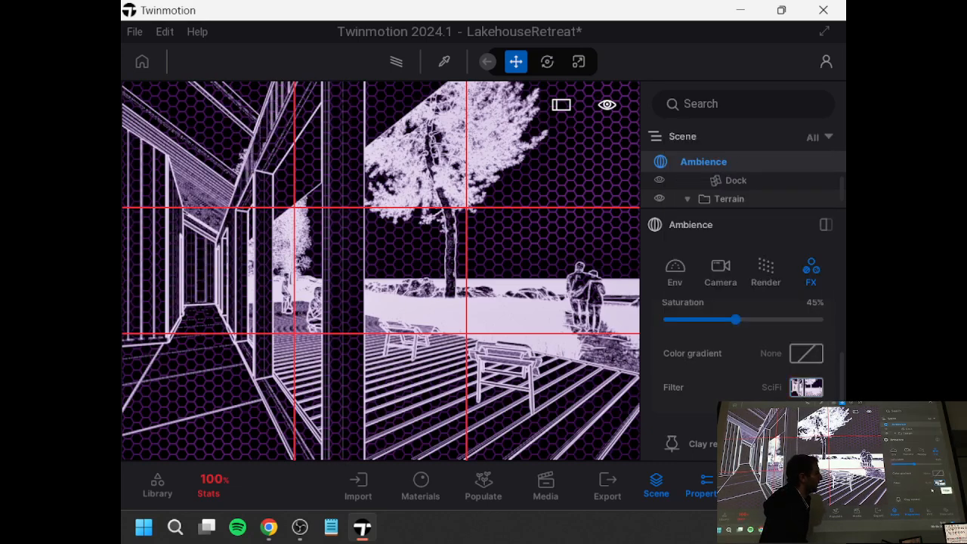
- Enable the clay render effect for the scene
{"action": "scroll", "coordinate": [806, 393], "scroll_direction": "down", "scroll_amount": 1}
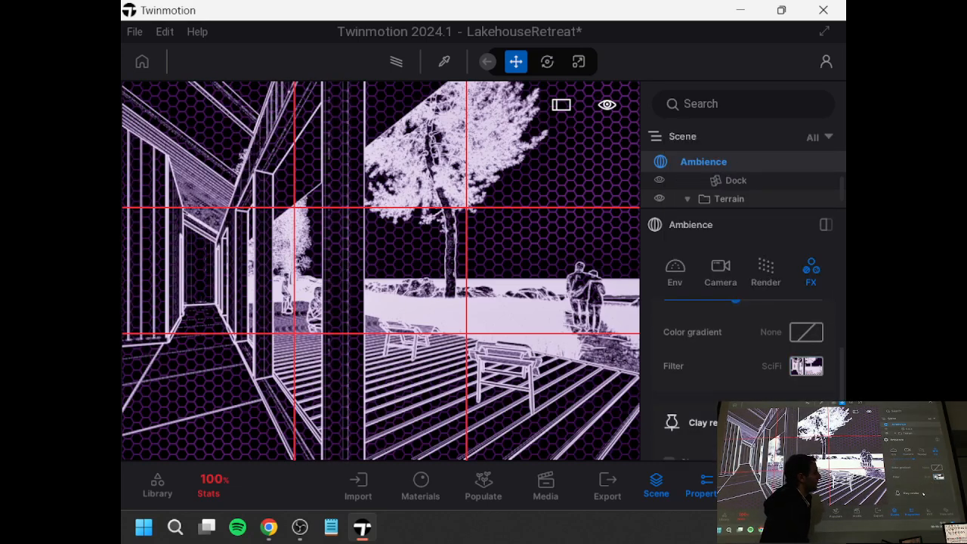
{"action": "scroll", "coordinate": [723, 381], "scroll_direction": "down", "scroll_amount": 3}
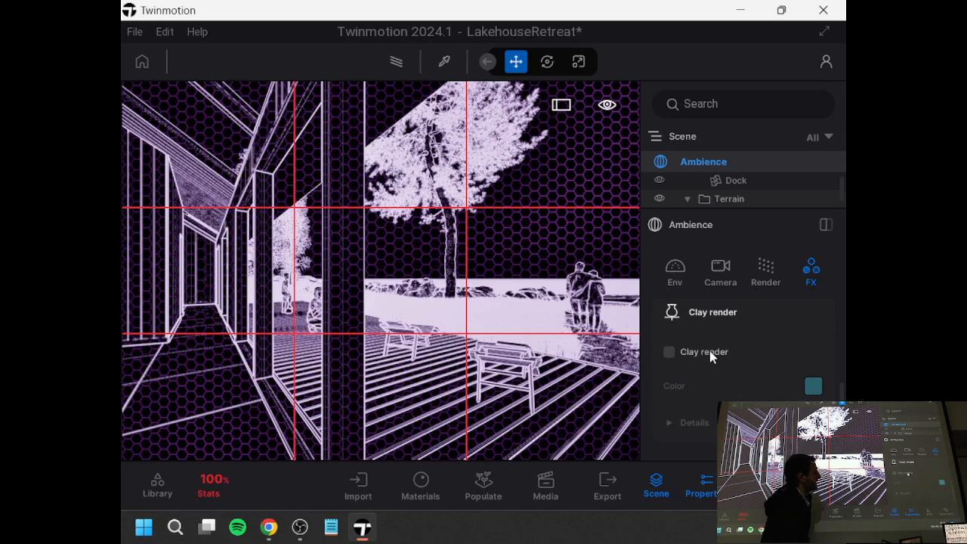
{"action": "left_click", "coordinate": [748, 350]}
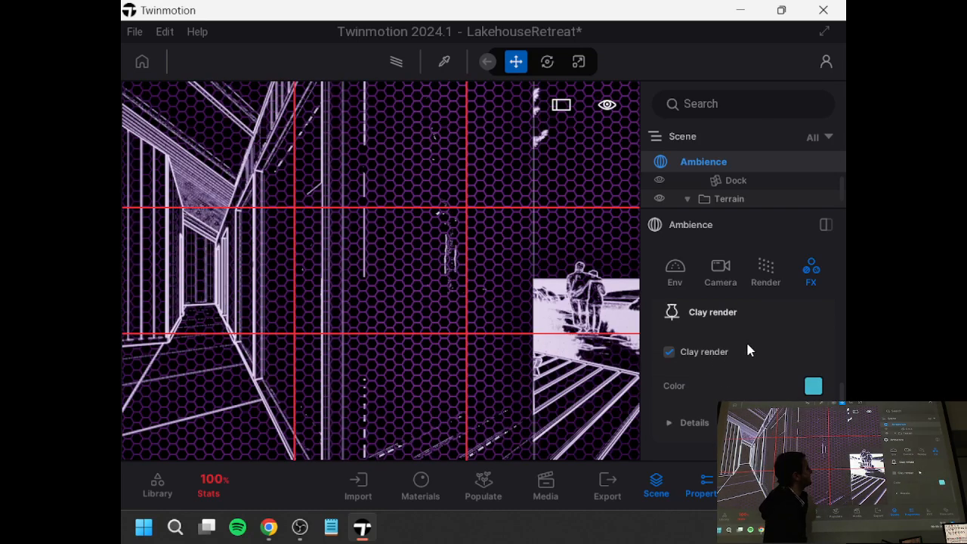
- Set the scene's filter to None and view the clay render along the outside deck
{"action": "scroll", "coordinate": [782, 333], "scroll_direction": "up", "scroll_amount": 2}
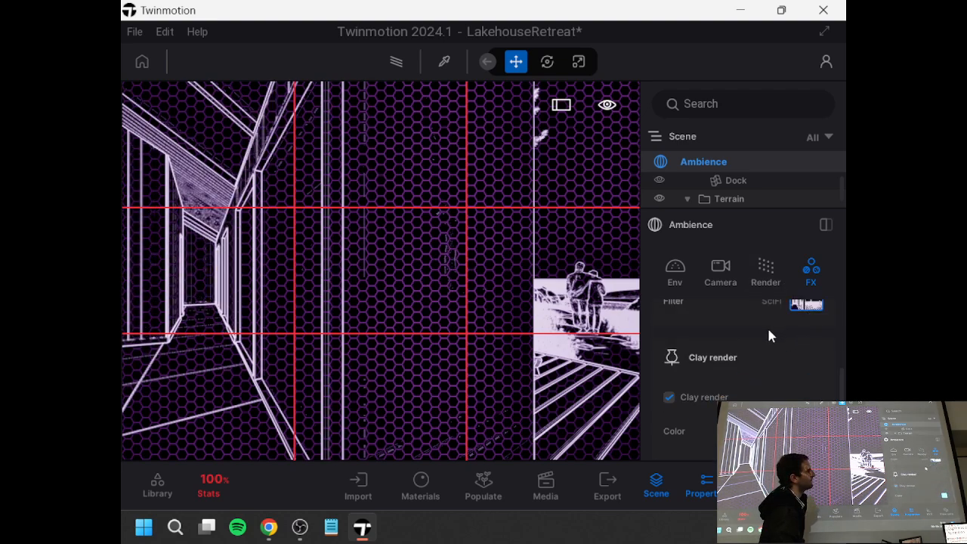
{"action": "left_click", "coordinate": [768, 325]}
{"action": "left_click", "coordinate": [684, 148]}
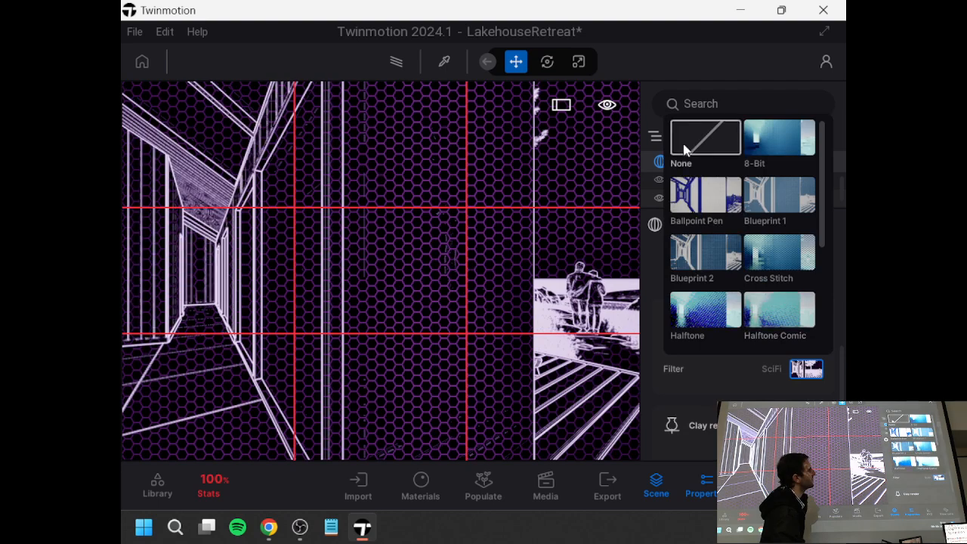
{"action": "scroll", "coordinate": [711, 393], "scroll_direction": "down", "scroll_amount": 4}
{"action": "scroll", "coordinate": [714, 405], "scroll_direction": "down", "scroll_amount": 1}
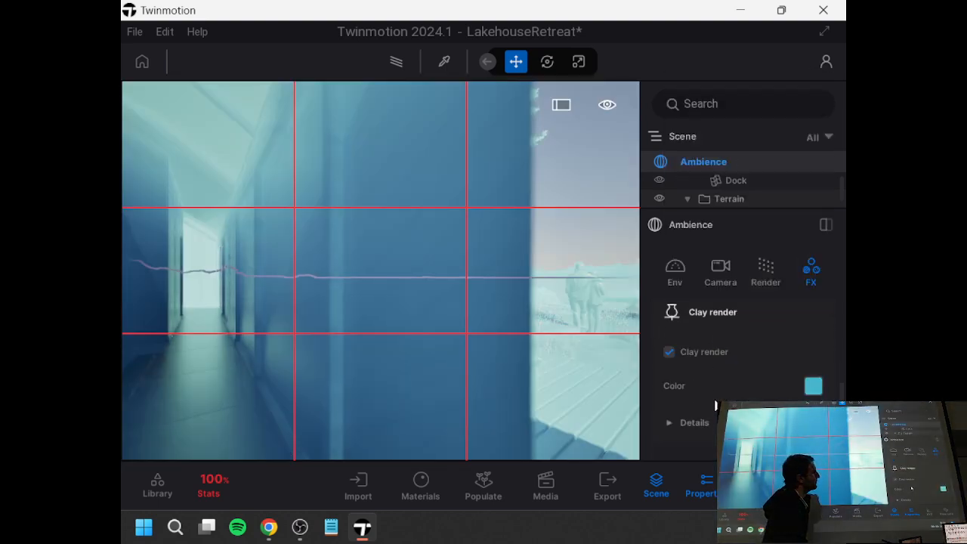
{"action": "left_click_drag", "start_coordinate": [453, 357], "coordinate": [576, 358]}
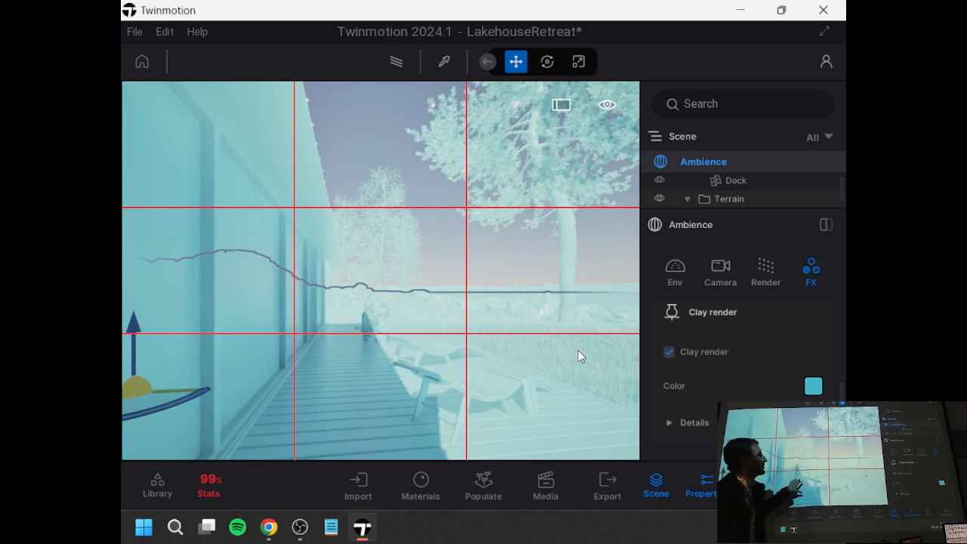
- Turn off the clay render effect and frame the deck view with the loungers and the tree
{"action": "left_click", "coordinate": [669, 353]}
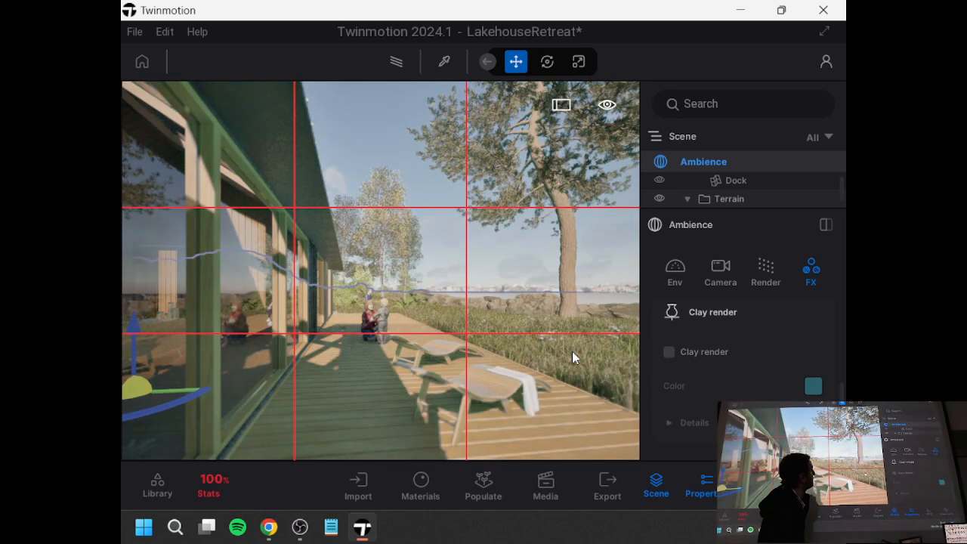
{"action": "right_click_drag", "start_coordinate": [620, 325], "coordinate": [638, 317]}
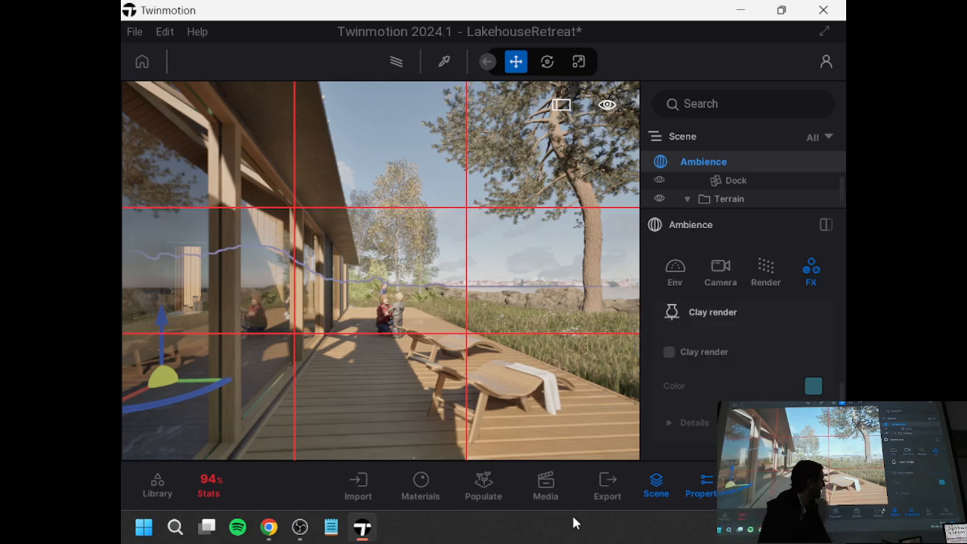
- Create a new media image from the current deck view
{"action": "left_click", "coordinate": [535, 491]}
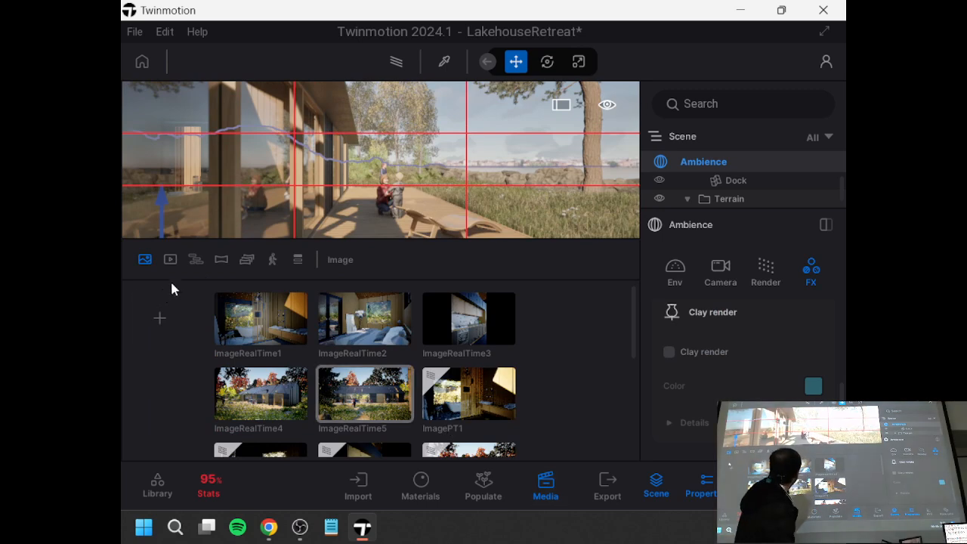
{"action": "left_click", "coordinate": [148, 265]}
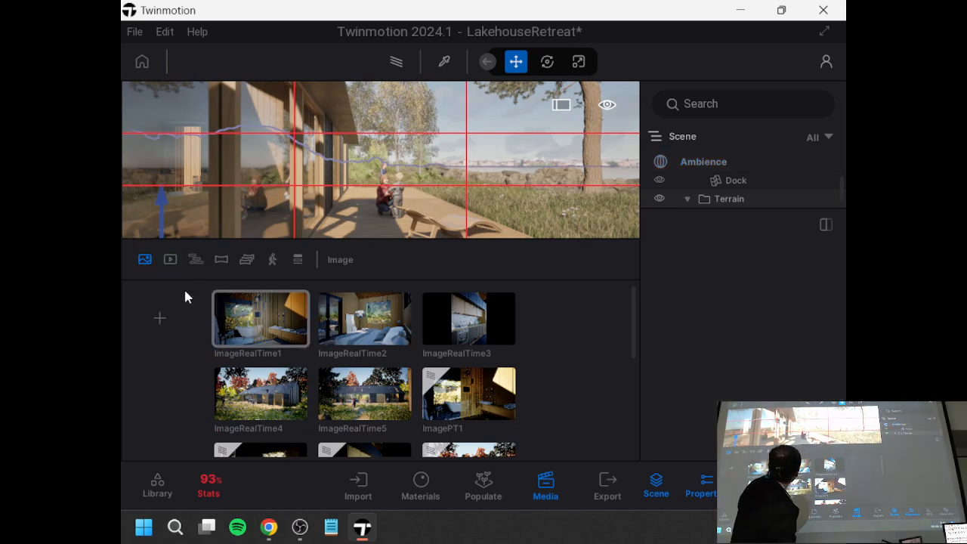
{"action": "left_click", "coordinate": [146, 331]}
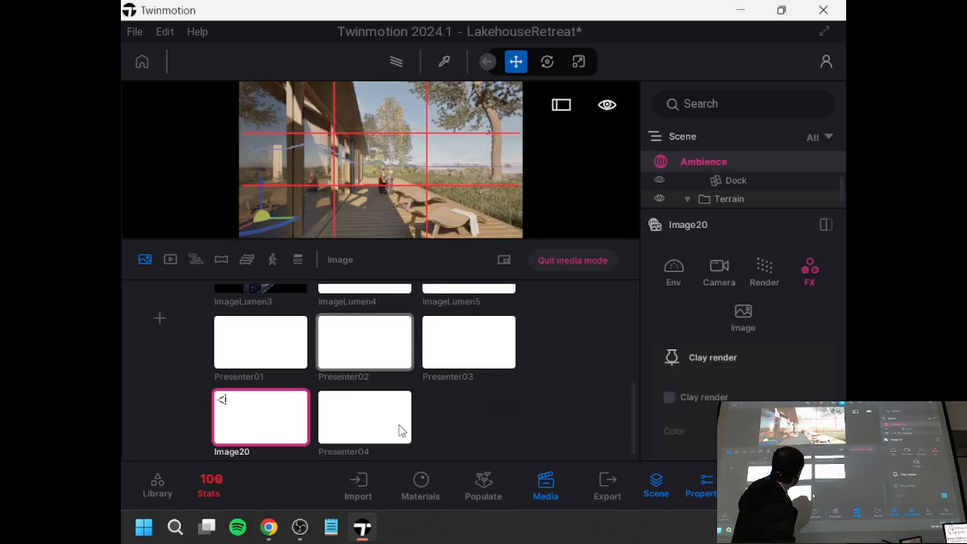
- Create a new video whose first keyframe is the current deck view
{"action": "left_click", "coordinate": [172, 260]}
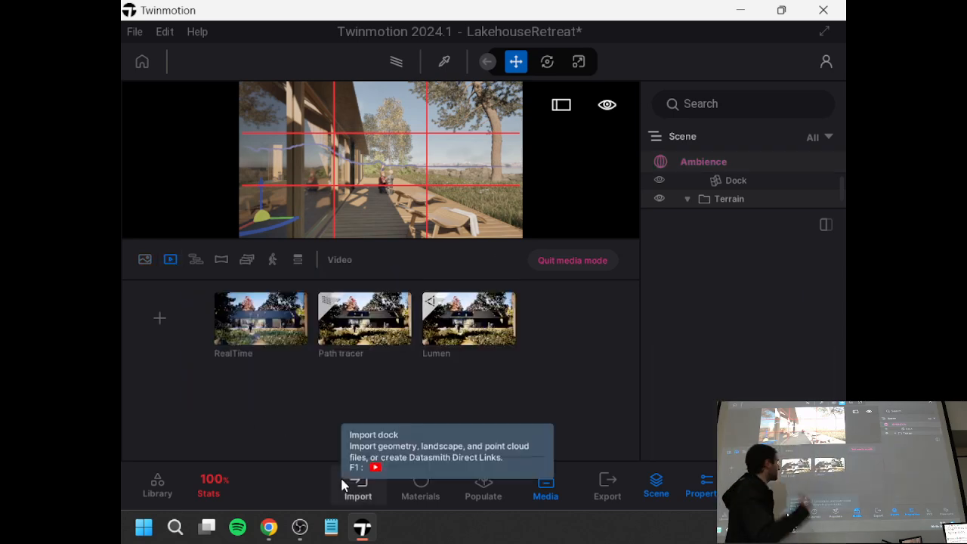
{"action": "left_click", "coordinate": [161, 321]}
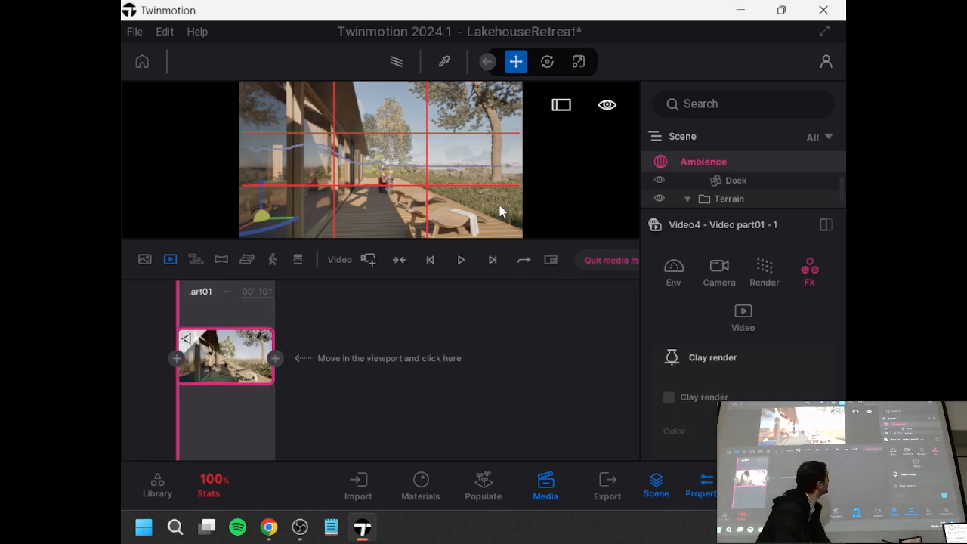
{"action": "key", "text": "Escape"}
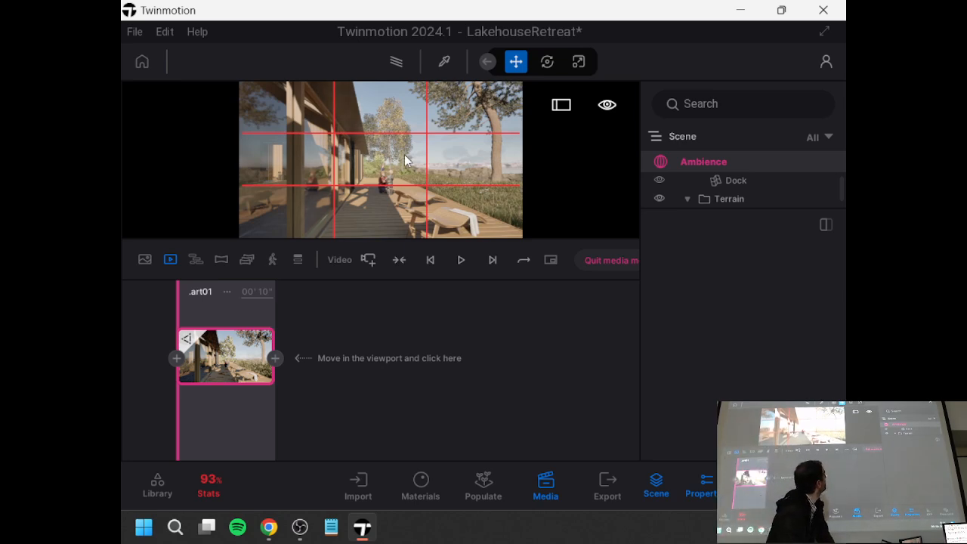
- Add a second keyframe to the video facing the house facade from beside the deck, and play the video from the start
{"action": "right_click_drag", "start_coordinate": [406, 160], "coordinate": [340, 161]}
{"action": "key", "text": "d"}
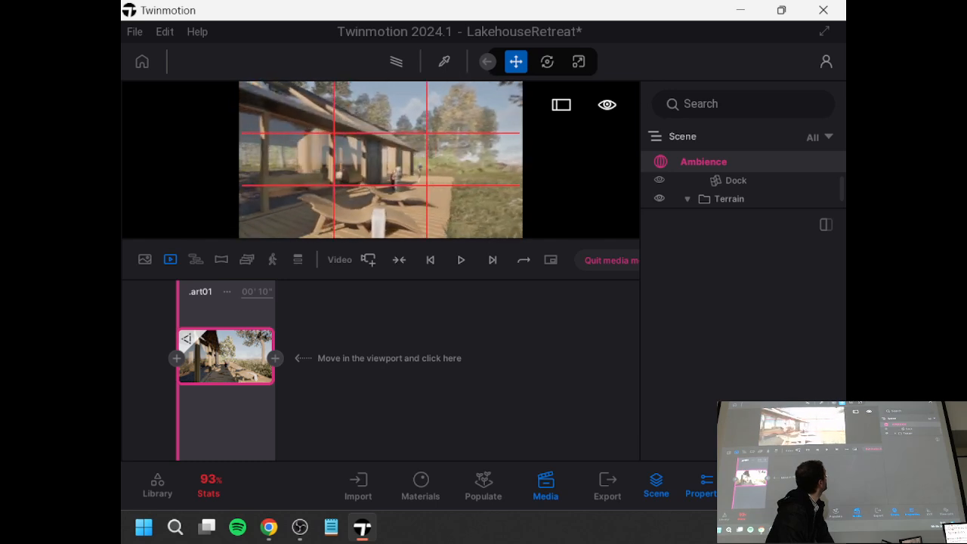
{"action": "right_click_drag", "start_coordinate": [514, 159], "coordinate": [461, 164]}
{"action": "key", "text": "w"}
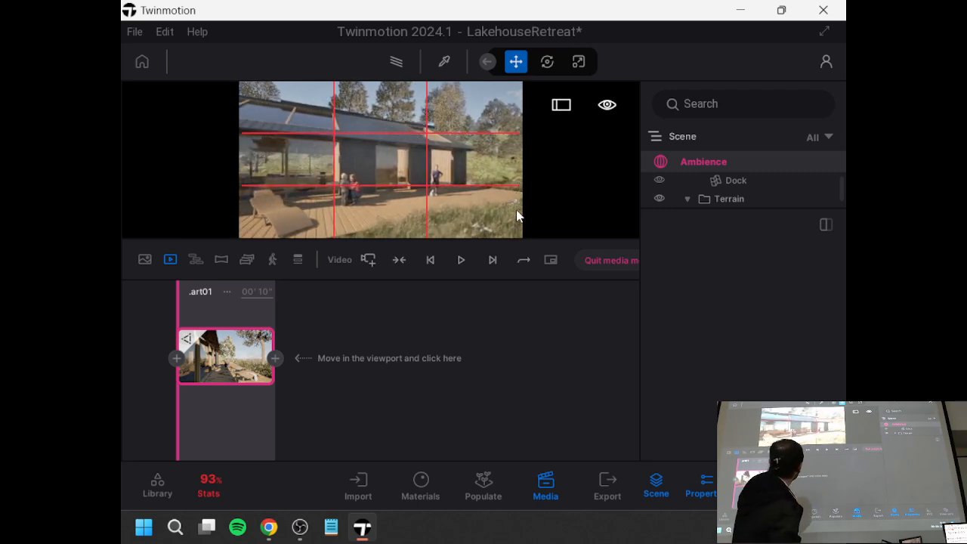
{"action": "left_click", "coordinate": [276, 358]}
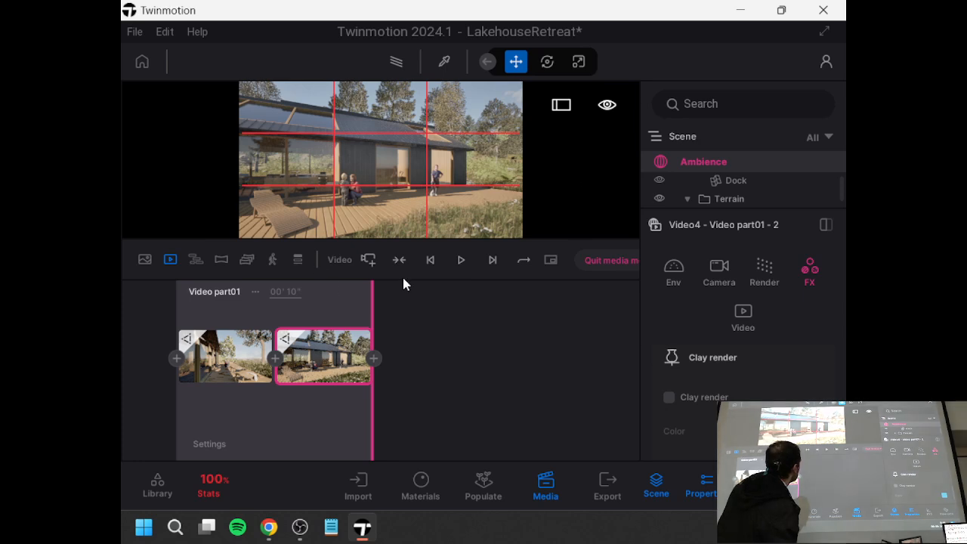
{"action": "left_click", "coordinate": [431, 260]}
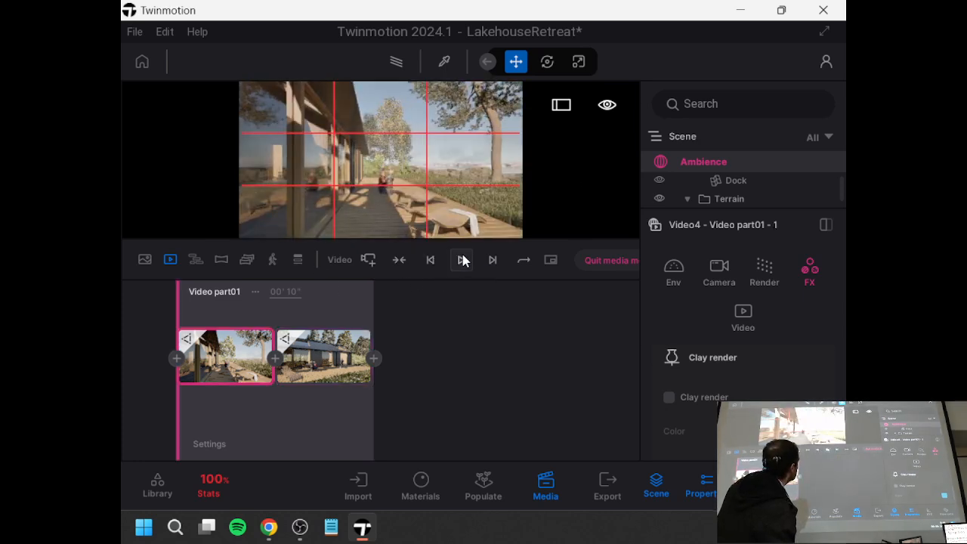
{"action": "left_click", "coordinate": [462, 260]}
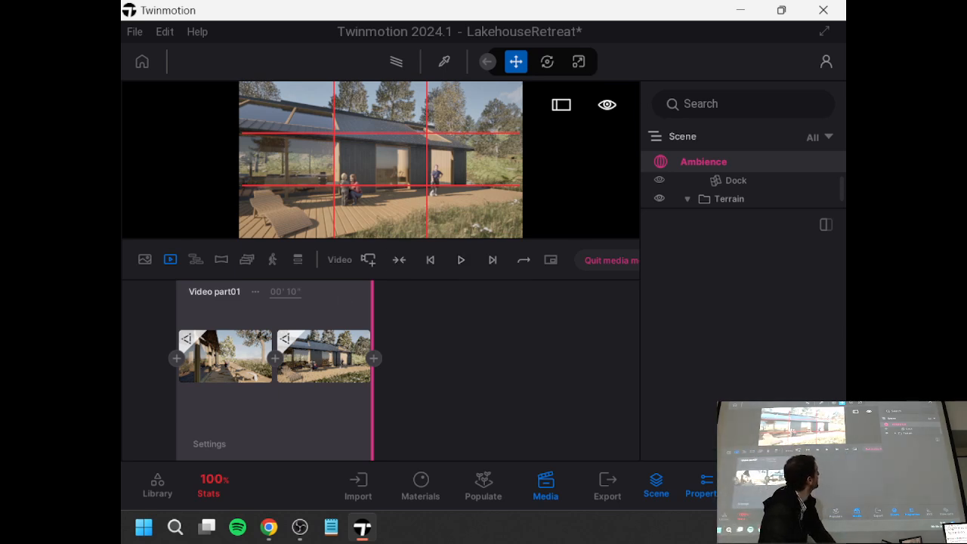
- Add a third keyframe with an elevated view of the whole house and deck, and play the video from the start
{"action": "mouse_move", "coordinate": [381, 160]}
{"action": "right_mouse_down"}
{"action": "mouse_move", "coordinate": [340, 162]}
{"action": "mouse_move", "coordinate": [381, 163]}
{"action": "mouse_move", "coordinate": [381, 197]}
{"action": "mouse_move", "coordinate": [377, 166]}
{"action": "mouse_move", "coordinate": [372, 175]}
{"action": "right_mouse_up"}
{"action": "key", "text": "e"}
{"action": "key", "text": "s"}
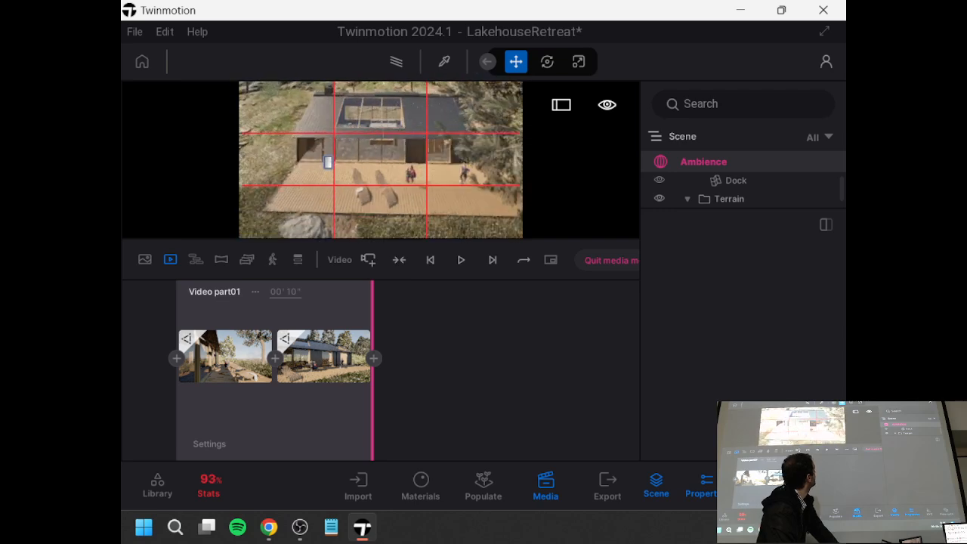
{"action": "right_click_drag", "start_coordinate": [462, 222], "coordinate": [452, 230]}
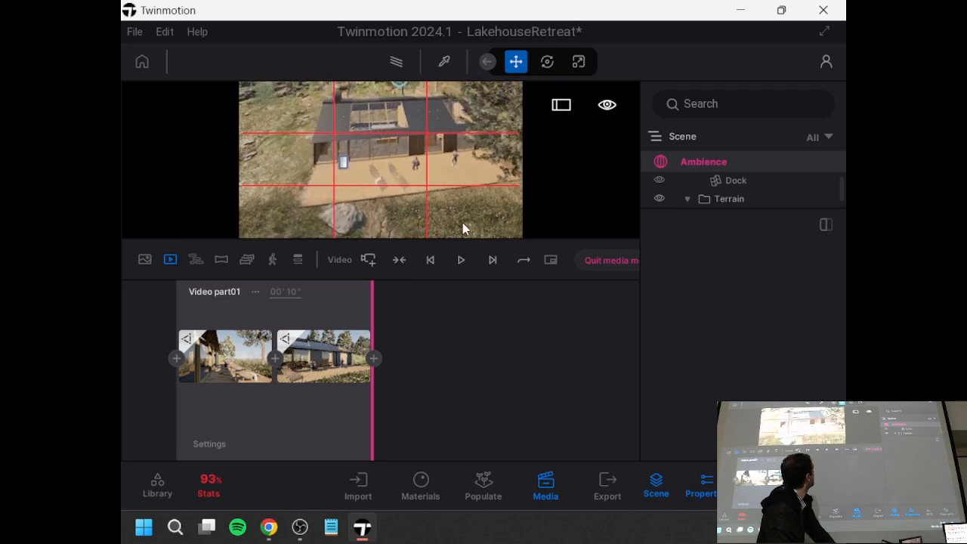
{"action": "left_click", "coordinate": [373, 359]}
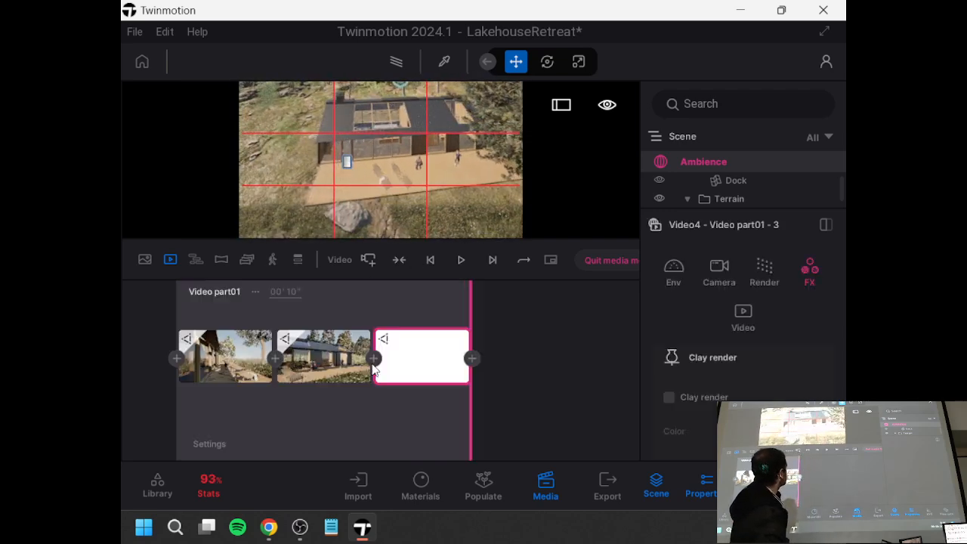
{"action": "left_click", "coordinate": [430, 260]}
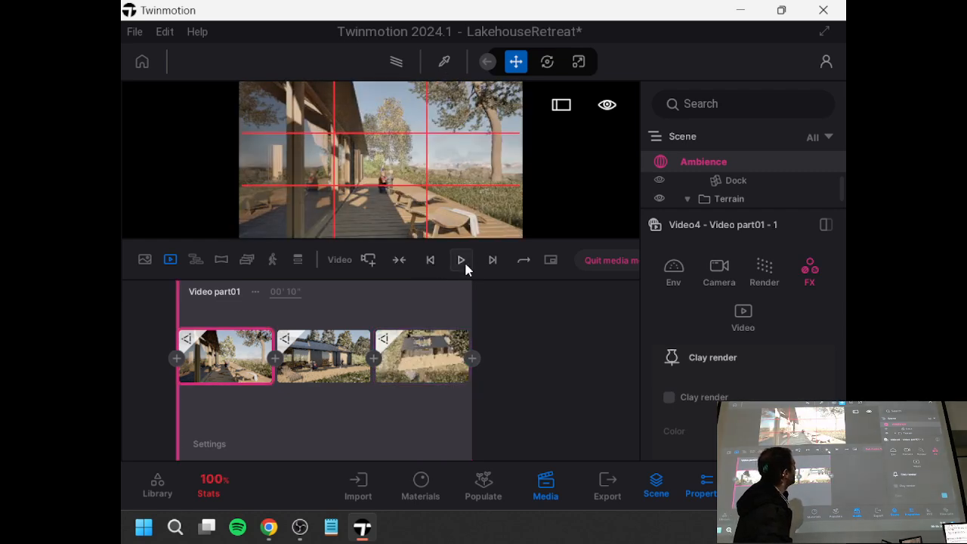
{"action": "left_click", "coordinate": [462, 262]}
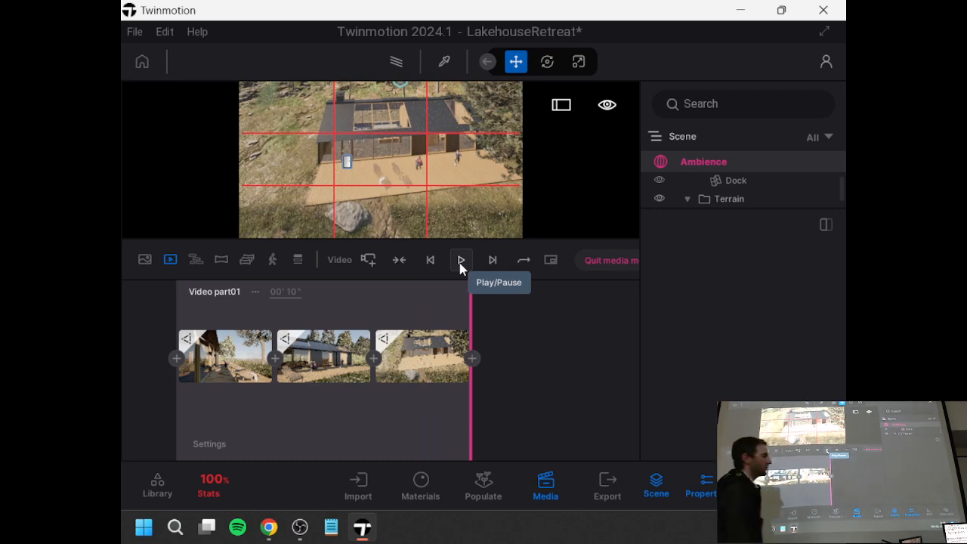
- Try to set the length of Video part01 to 5 seconds and play it from the start
{"action": "double_click", "coordinate": [292, 291]}
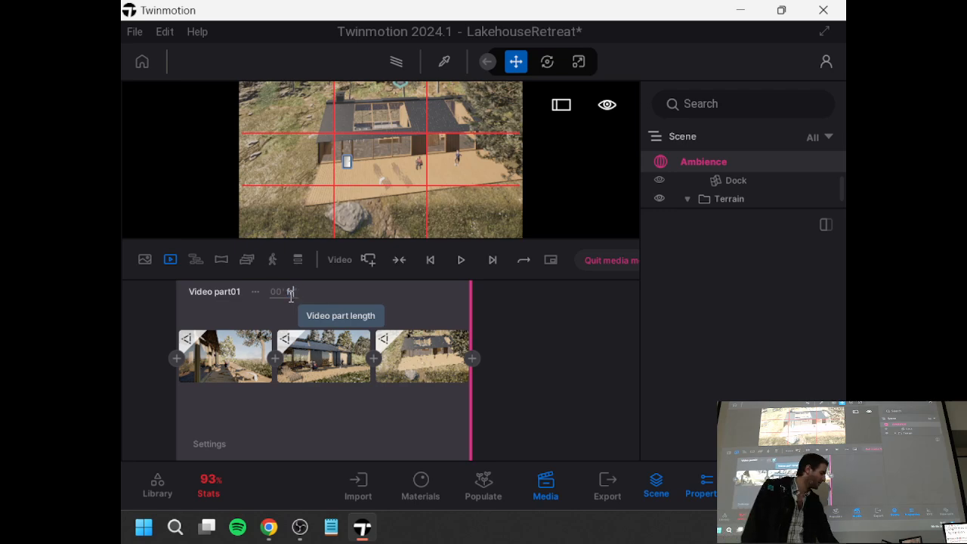
{"action": "type", "text": "5"}
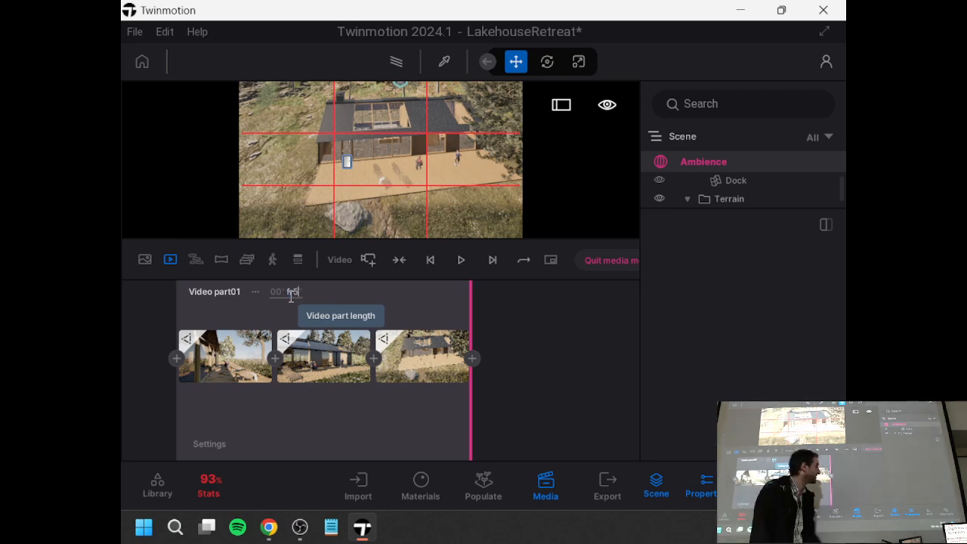
{"action": "left_click", "coordinate": [431, 261]}
{"action": "left_click", "coordinate": [461, 261]}
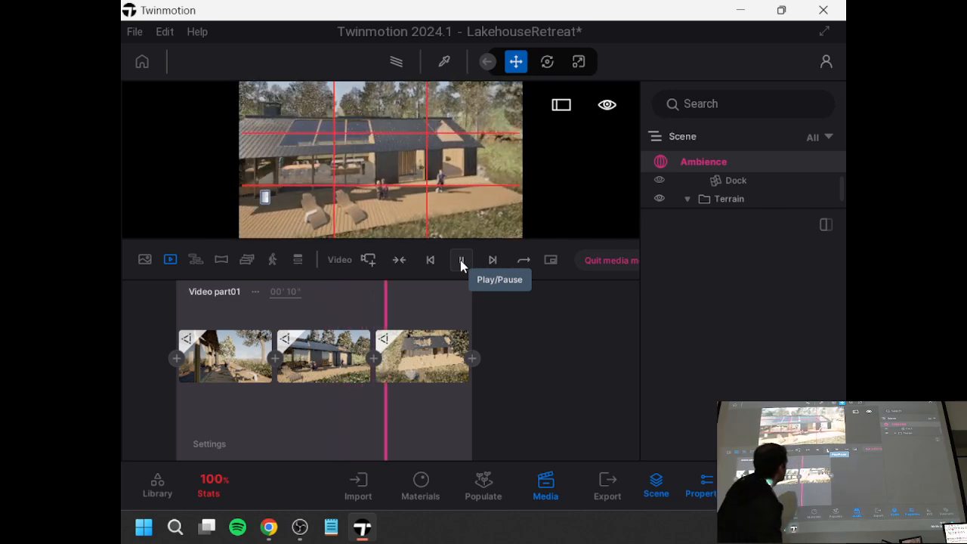
{"action": "left_click", "coordinate": [458, 264]}
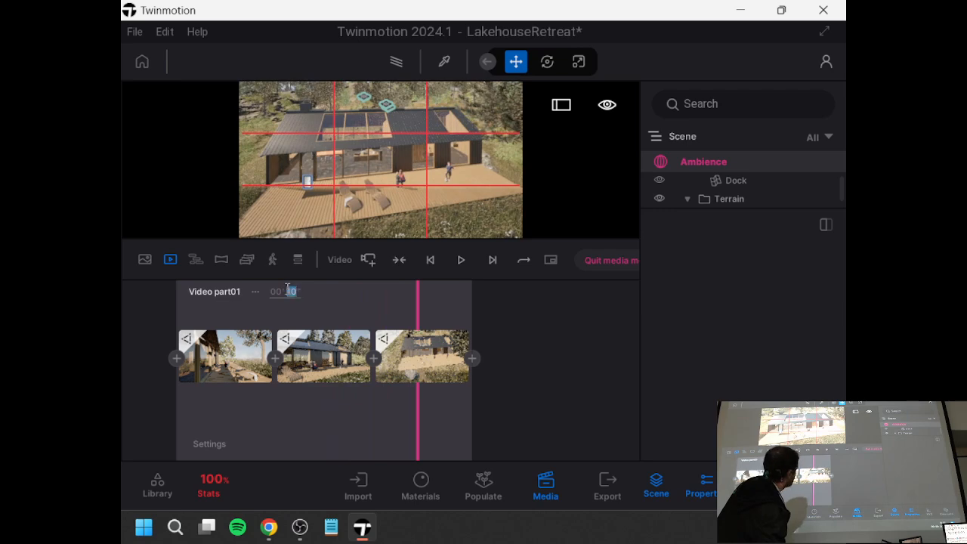
- Set the length of Video part01 to 5 seconds and replay it from the start
{"action": "type", "text": "8"}
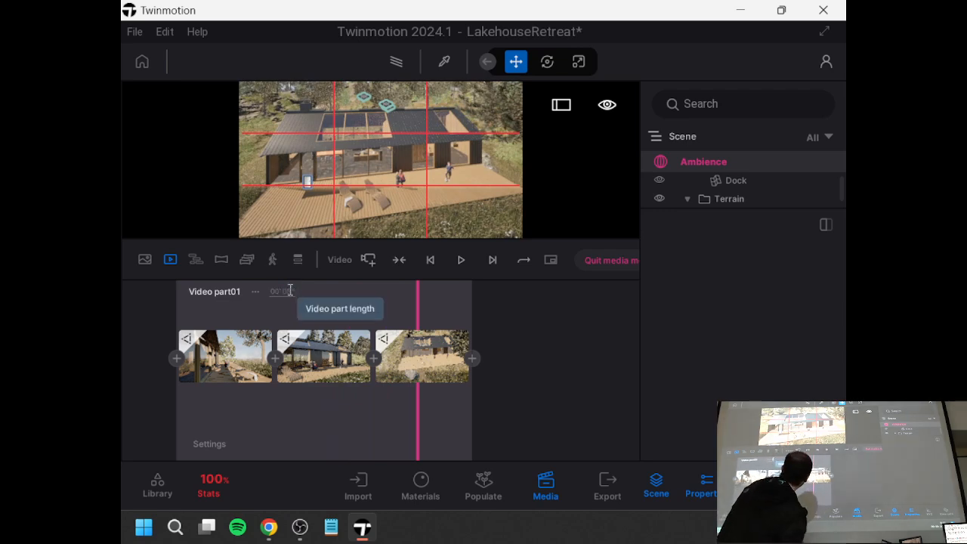
{"action": "left_click", "coordinate": [431, 260]}
{"action": "left_click", "coordinate": [462, 260]}
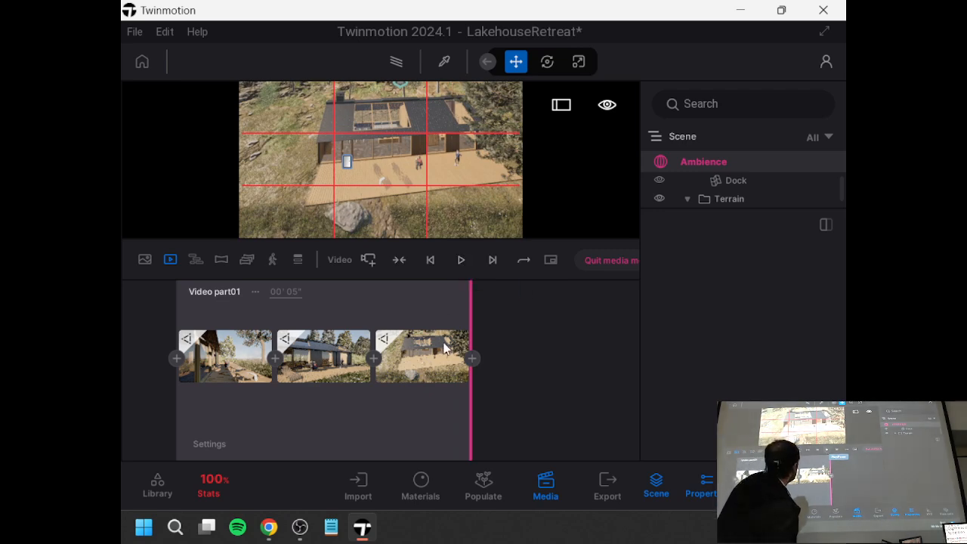
{"action": "mouse_move", "coordinate": [444, 356]}
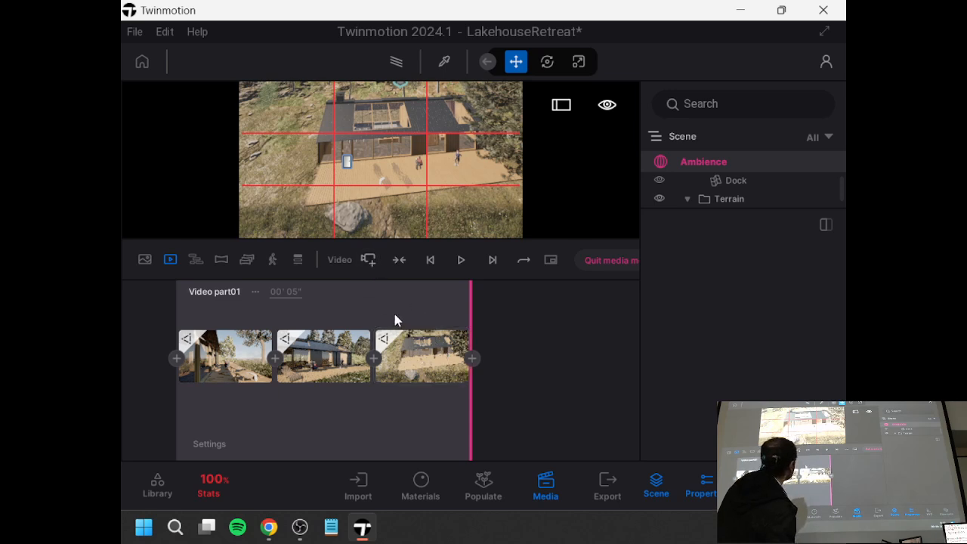
- Add a second video part that starts from an interior view of the dining table
{"action": "middle_click_drag", "start_coordinate": [489, 203], "coordinate": [489, 202], "text": "shift"}
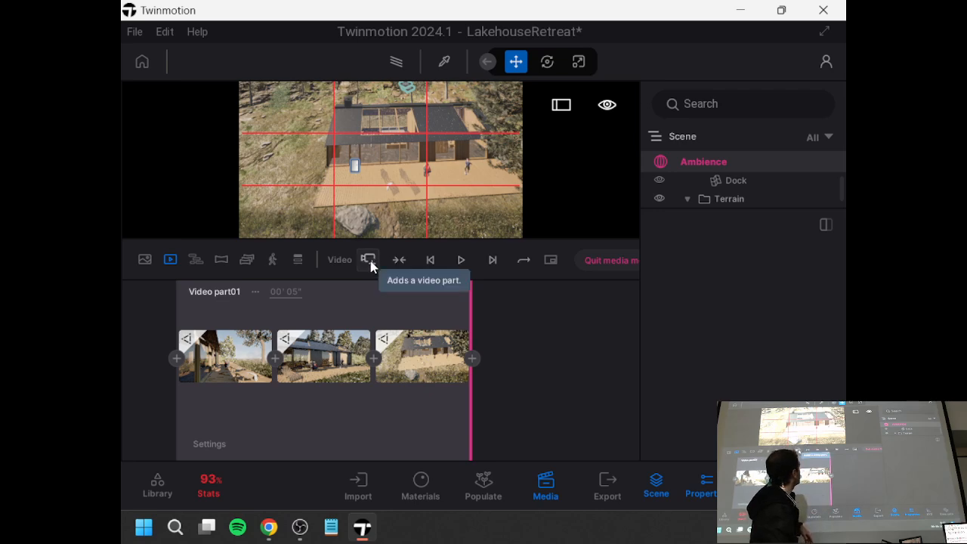
{"action": "key", "text": "w"}
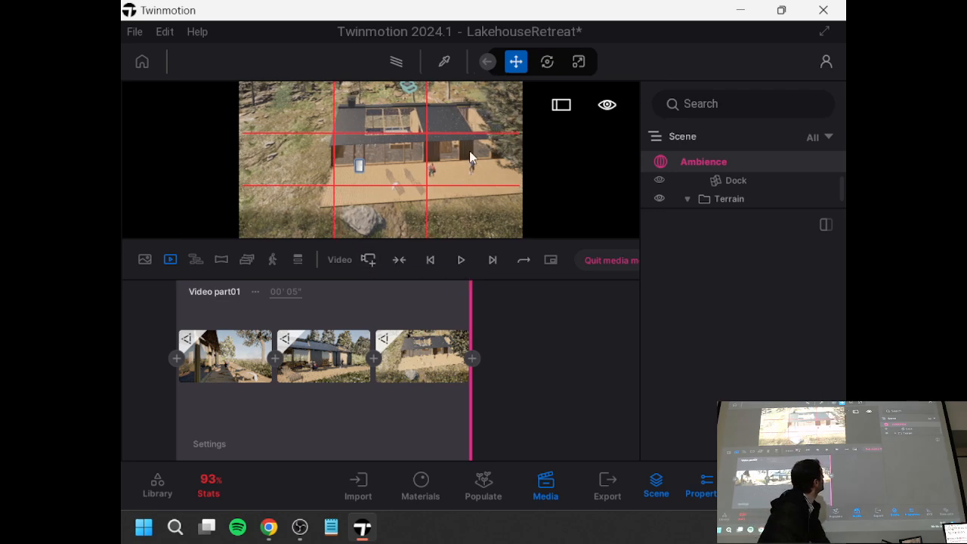
{"action": "key", "text": "a"}
{"action": "key", "text": "w"}
{"action": "right_click_drag", "start_coordinate": [471, 169], "coordinate": [408, 93]}
{"action": "key", "text": "w"}
{"action": "key", "text": "w"}
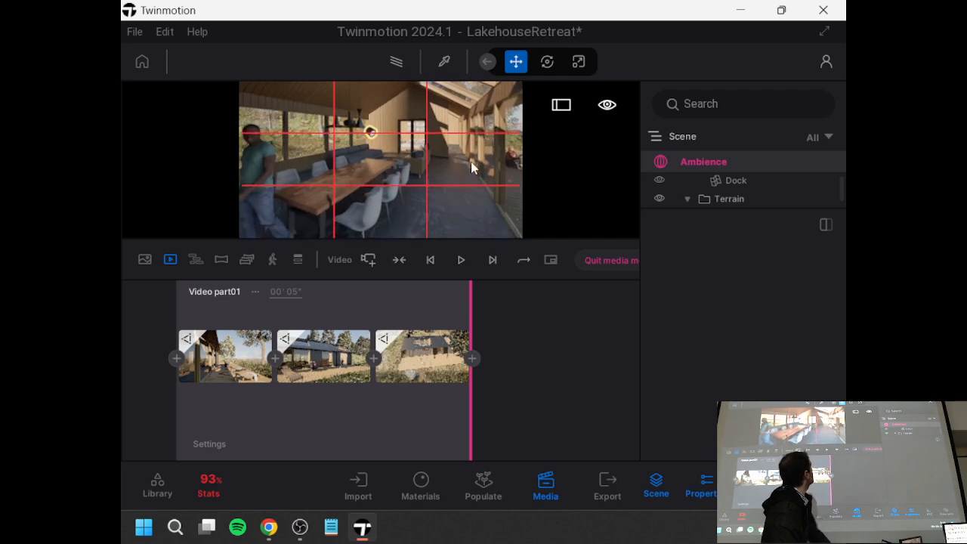
{"action": "key", "text": "a"}
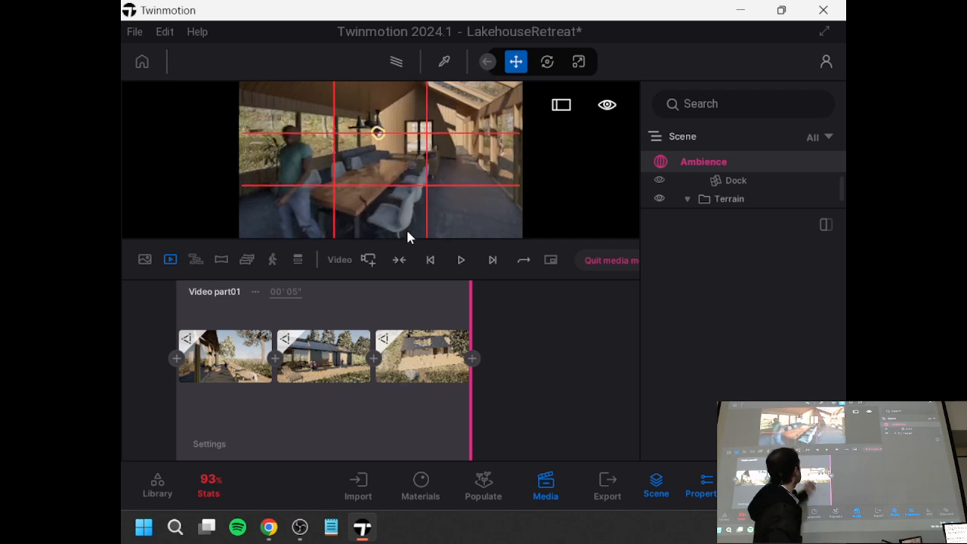
{"action": "left_click", "coordinate": [369, 262]}
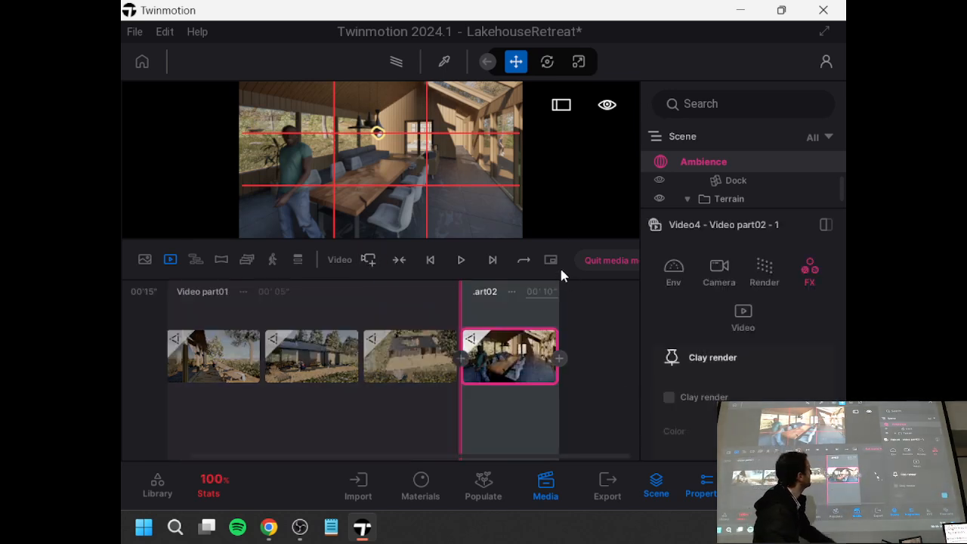
- Add a second keyframe to Video part02 looking across the living area towards the dining table, and play the video
{"action": "left_click_drag", "start_coordinate": [470, 181], "coordinate": [428, 180]}
{"action": "left_click_drag", "start_coordinate": [376, 154], "coordinate": [520, 140]}
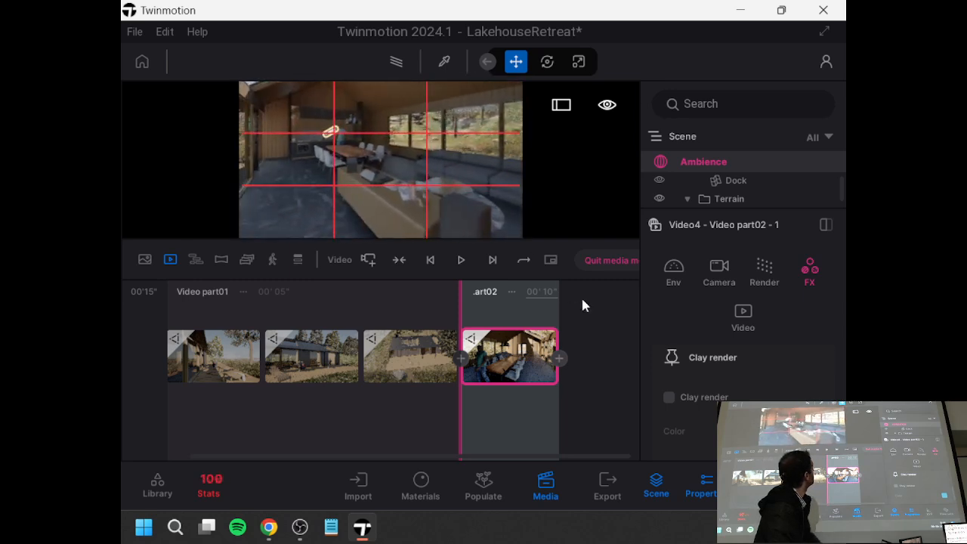
{"action": "left_click", "coordinate": [559, 359]}
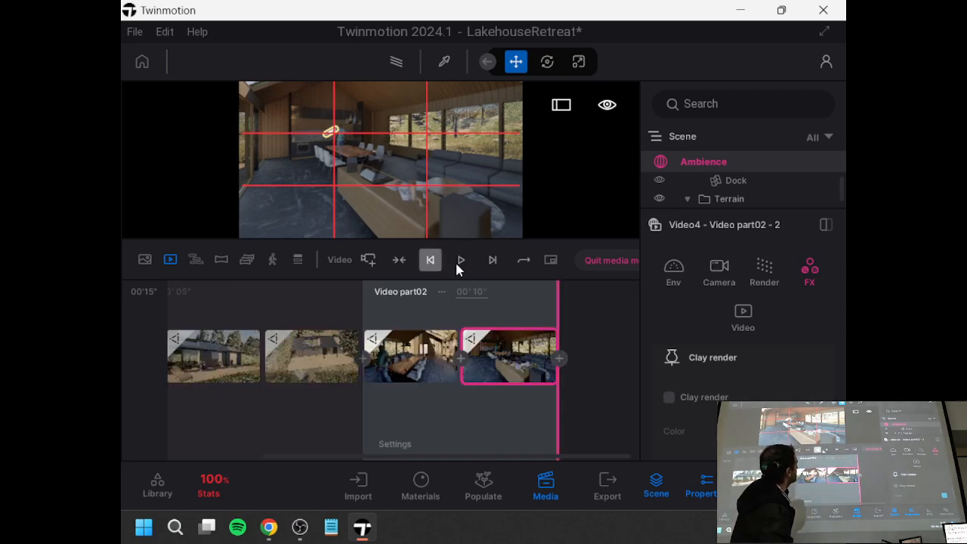
{"action": "left_click", "coordinate": [461, 262]}
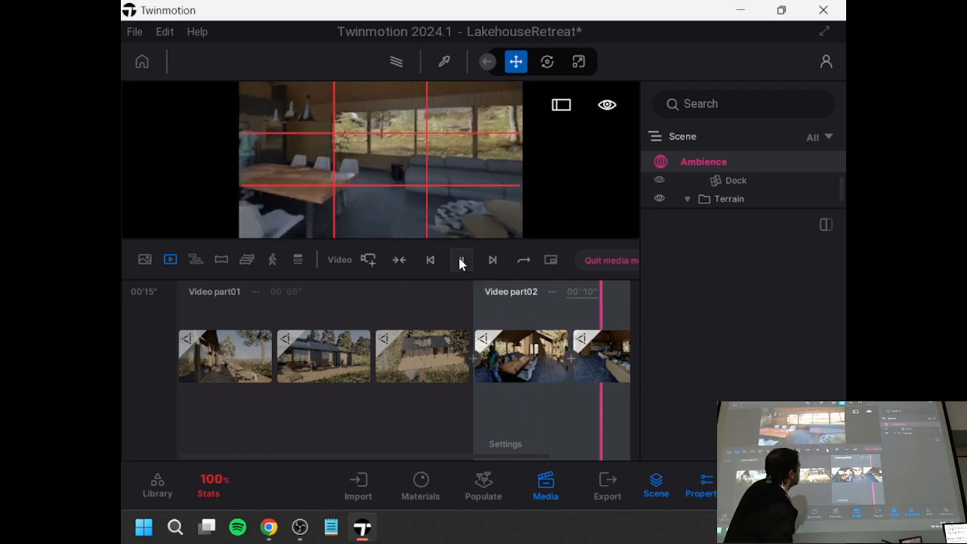
- Set the length of Video part02 to 5 seconds and play the whole video from the start of Video part01
{"action": "left_click", "coordinate": [591, 292]}
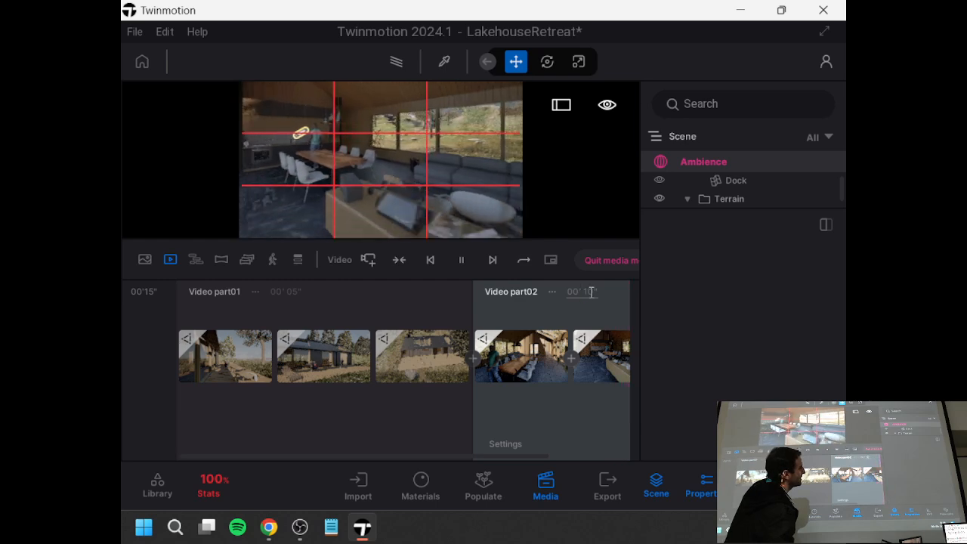
{"action": "type", "text": "5"}
{"action": "key", "text": "Return"}
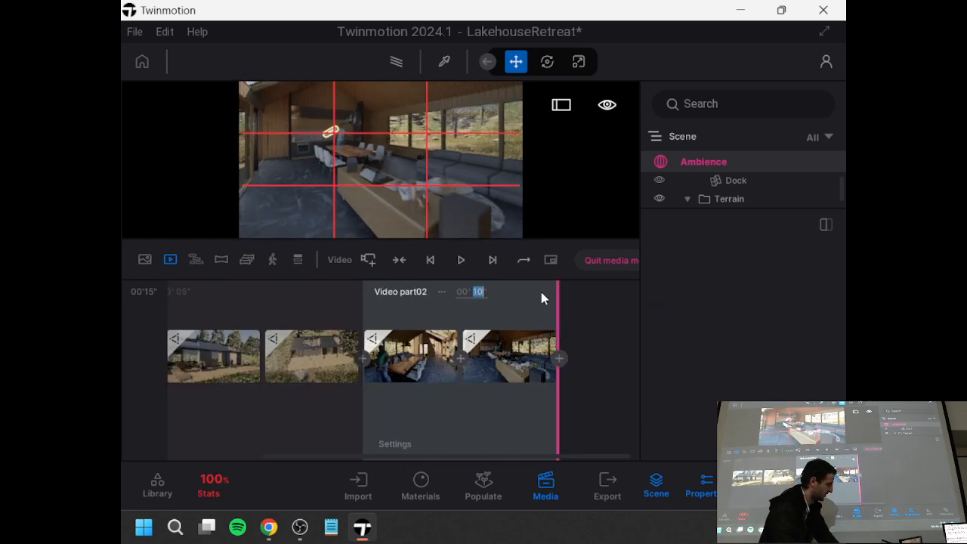
{"action": "left_click", "coordinate": [430, 260]}
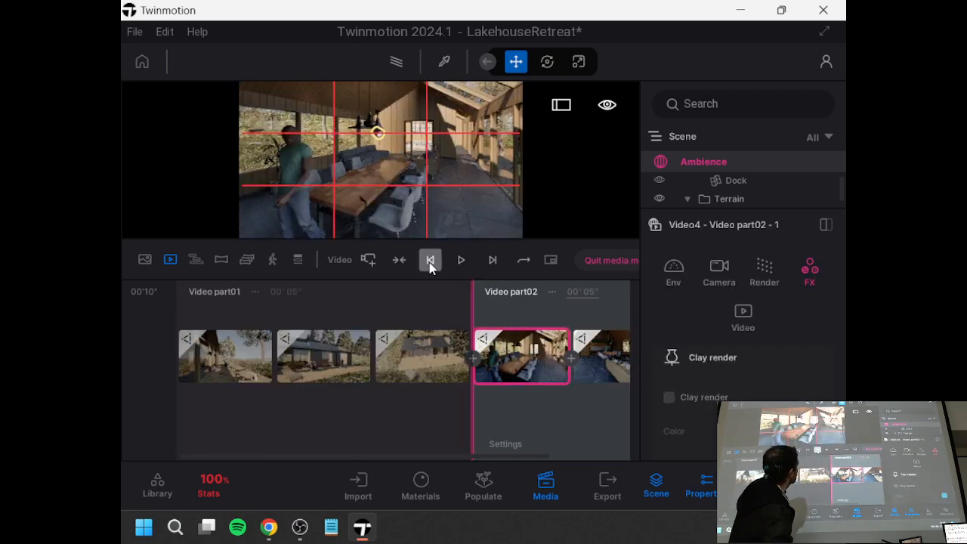
{"action": "left_click", "coordinate": [430, 261]}
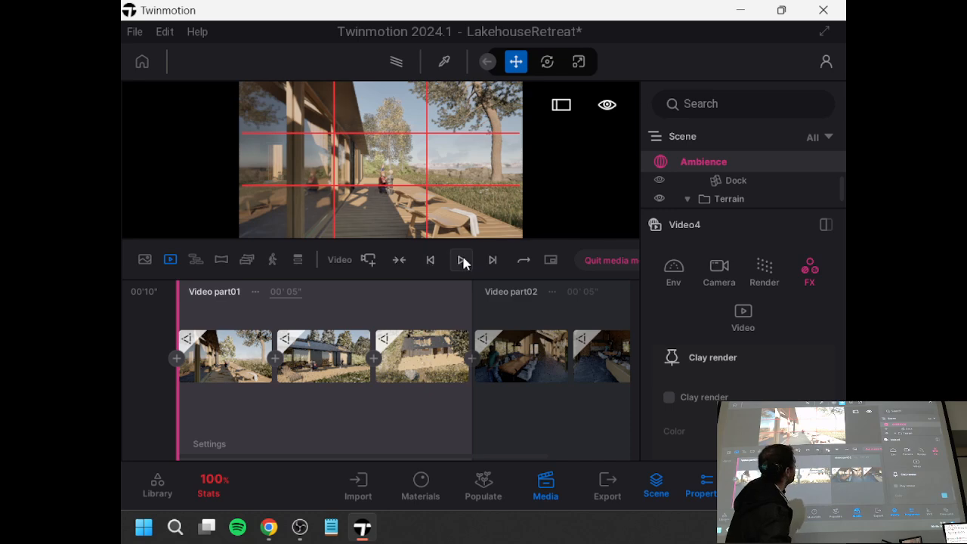
{"action": "left_click", "coordinate": [462, 260]}
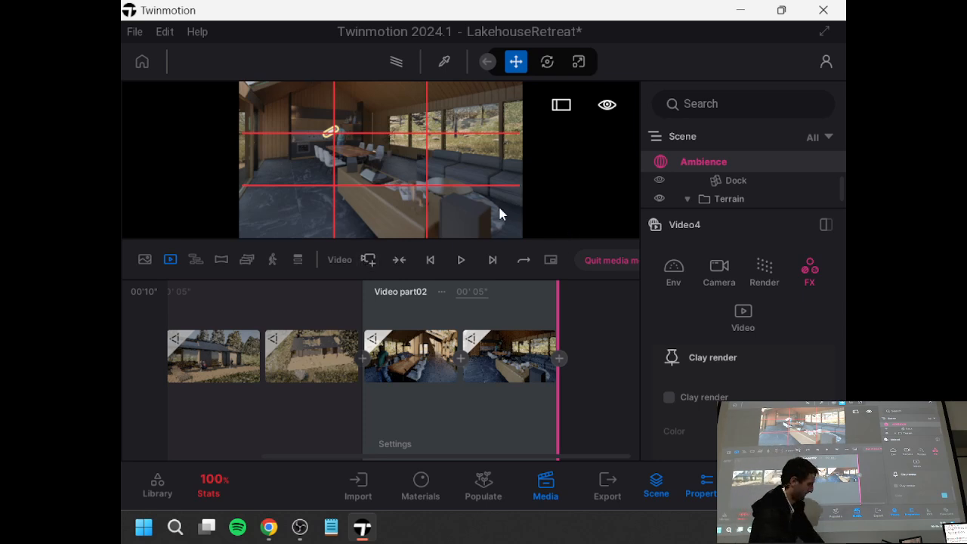
- Add a third video part starting from a bedroom view towards the glass doors, with a second keyframe facing the bed, and return to its start
{"action": "right_click_drag", "start_coordinate": [436, 176], "coordinate": [552, 179]}
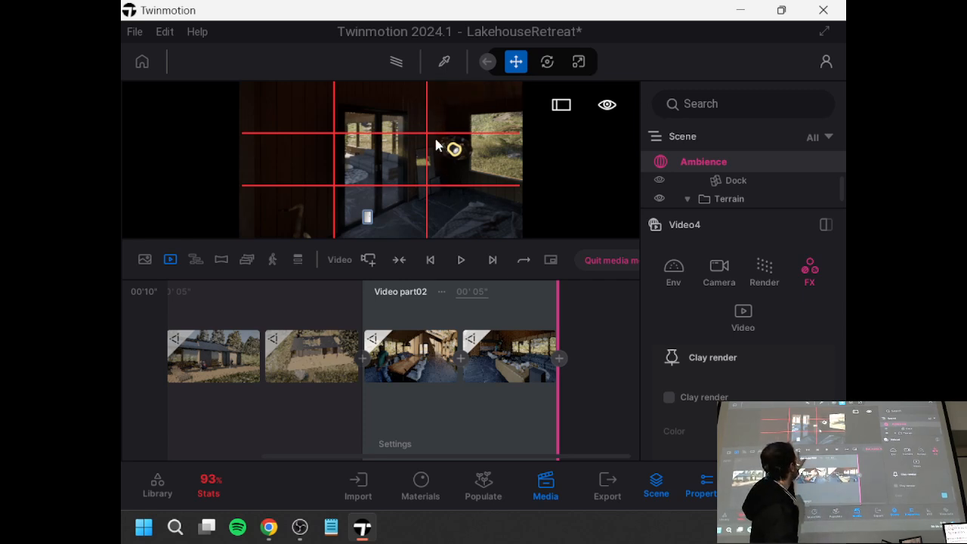
{"action": "left_click", "coordinate": [368, 260]}
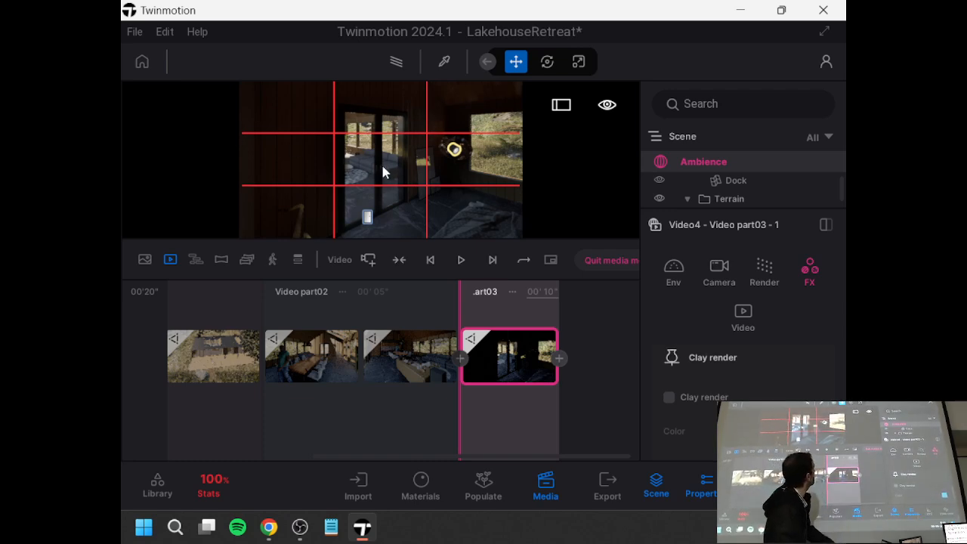
{"action": "left_click_drag", "start_coordinate": [454, 149], "coordinate": [393, 149]}
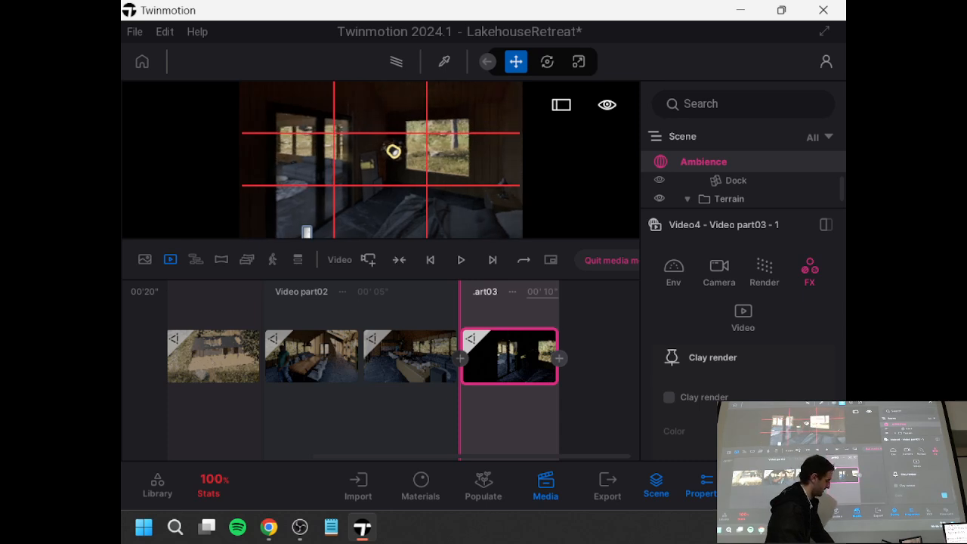
{"action": "key", "text": "w"}
{"action": "right_click_drag", "start_coordinate": [393, 151], "coordinate": [514, 160]}
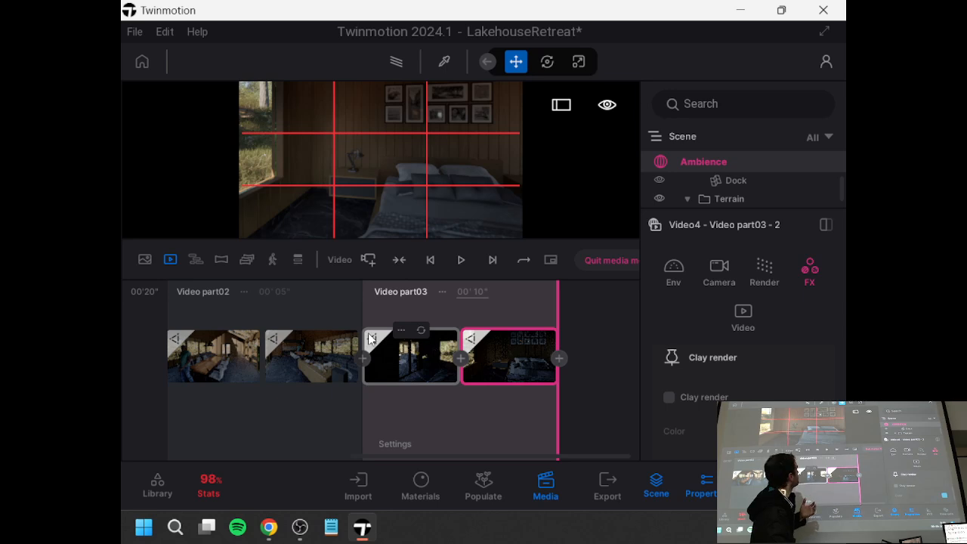
{"action": "left_click", "coordinate": [431, 261]}
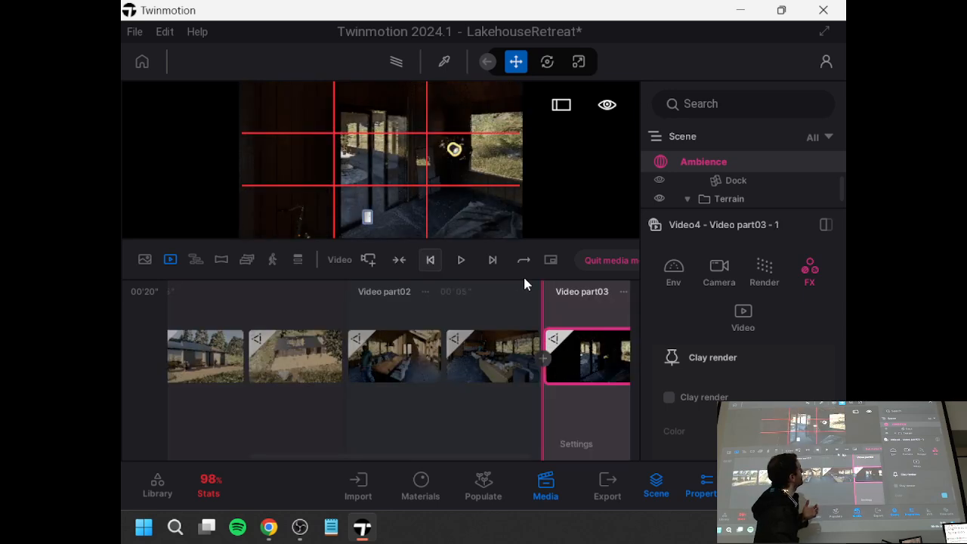